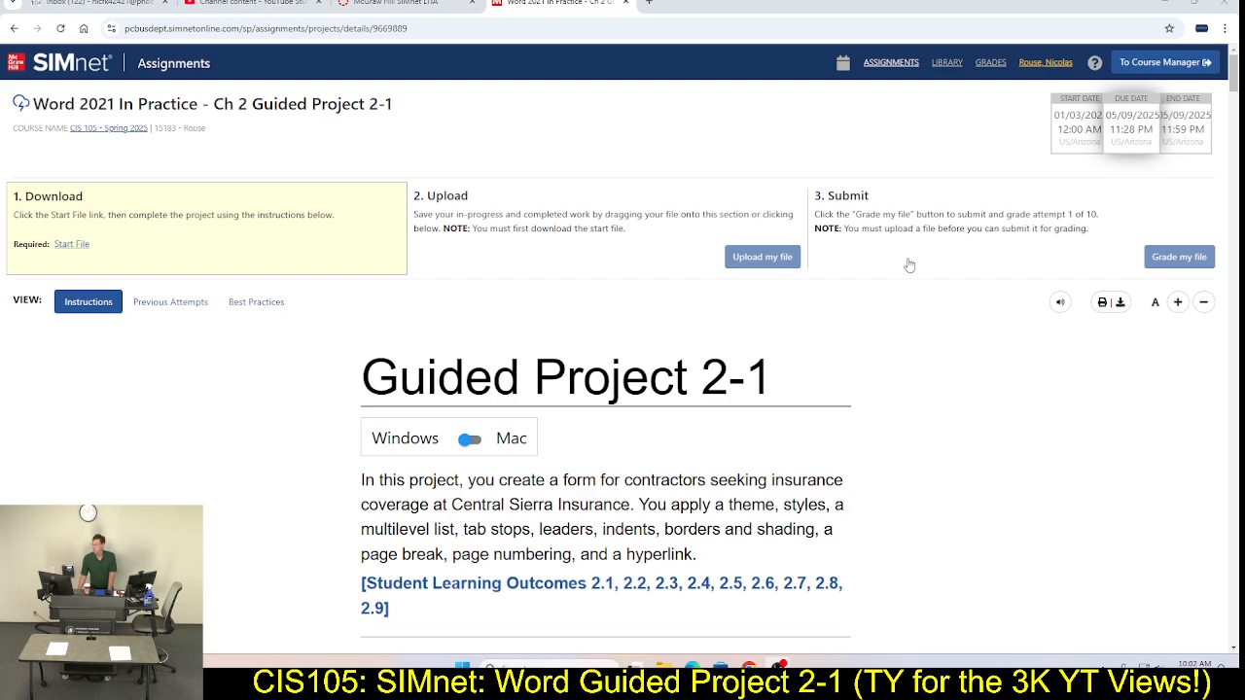
Step: Download the InsuranceQuestionnaire-02 start file, open it in Word and enable editing
{"action": "left_click", "coordinate": [71, 244]}
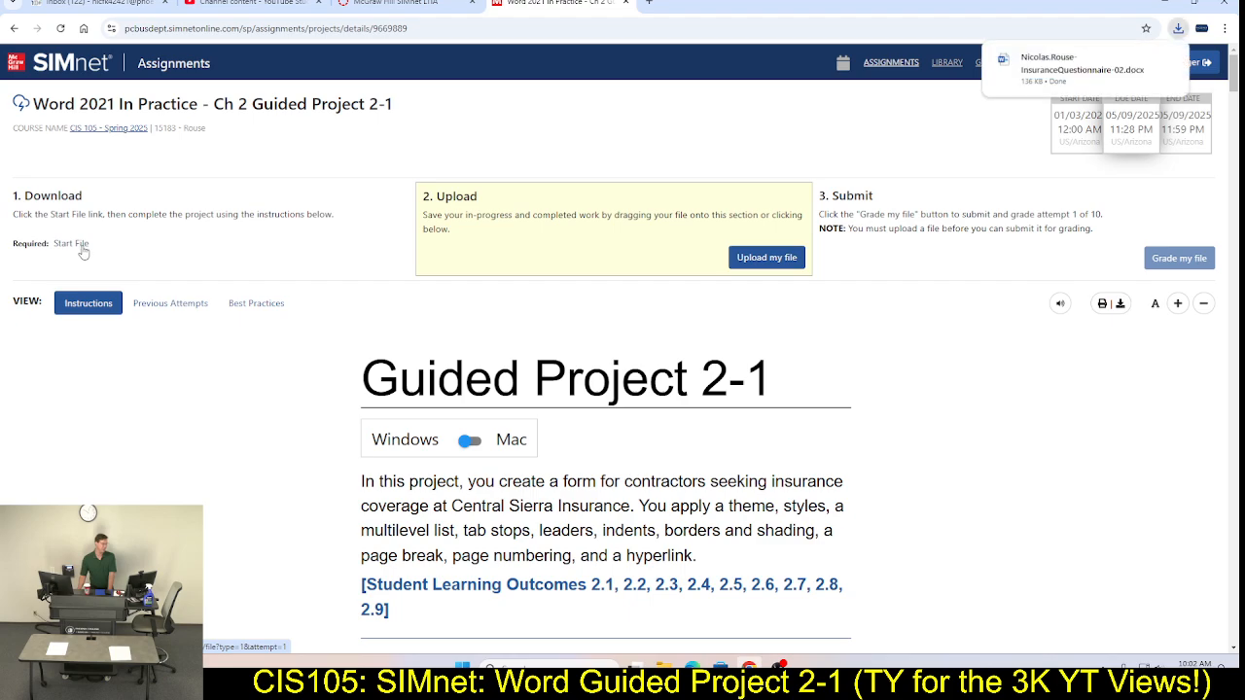
{"action": "left_click", "coordinate": [1054, 69]}
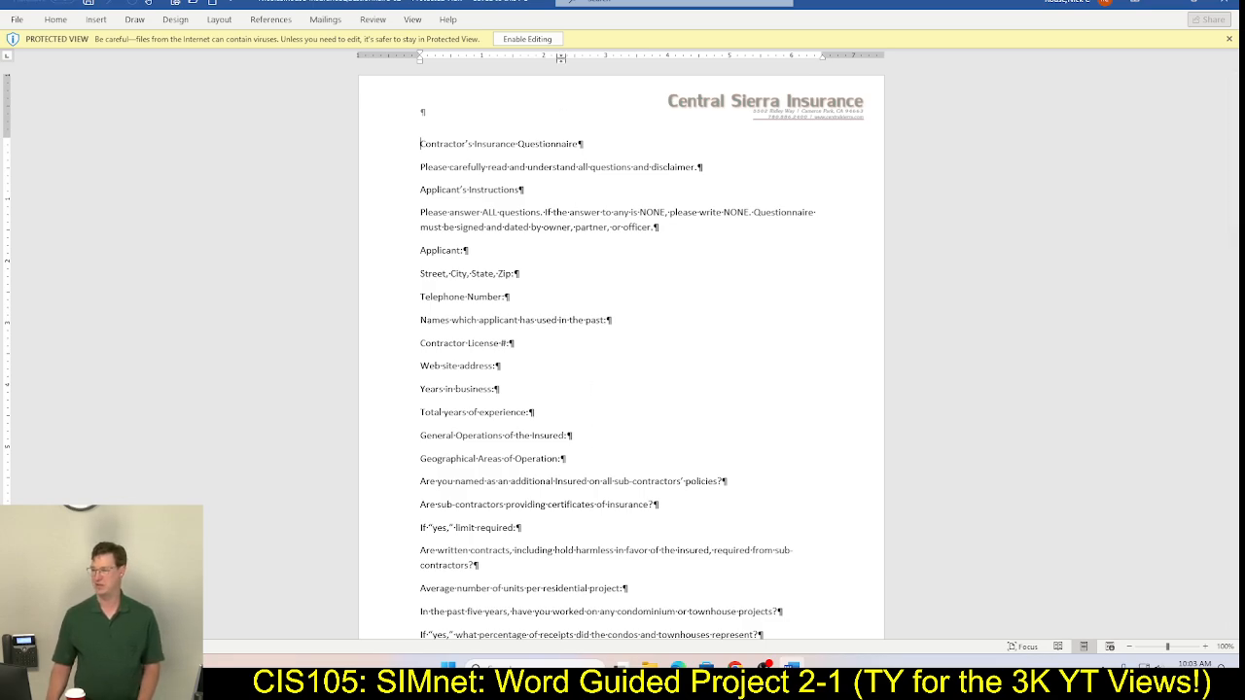
{"action": "left_click", "coordinate": [515, 43]}
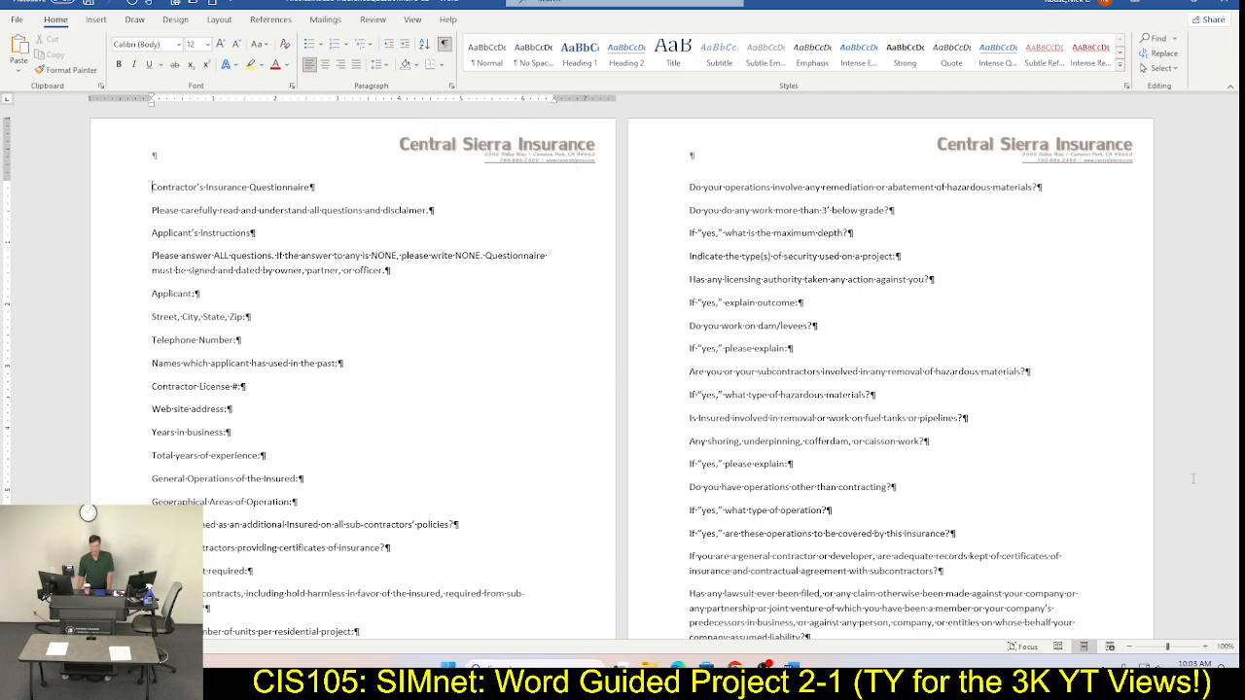
{"action": "left_click", "coordinate": [1205, 650]}
{"action": "left_click", "coordinate": [1205, 650]}
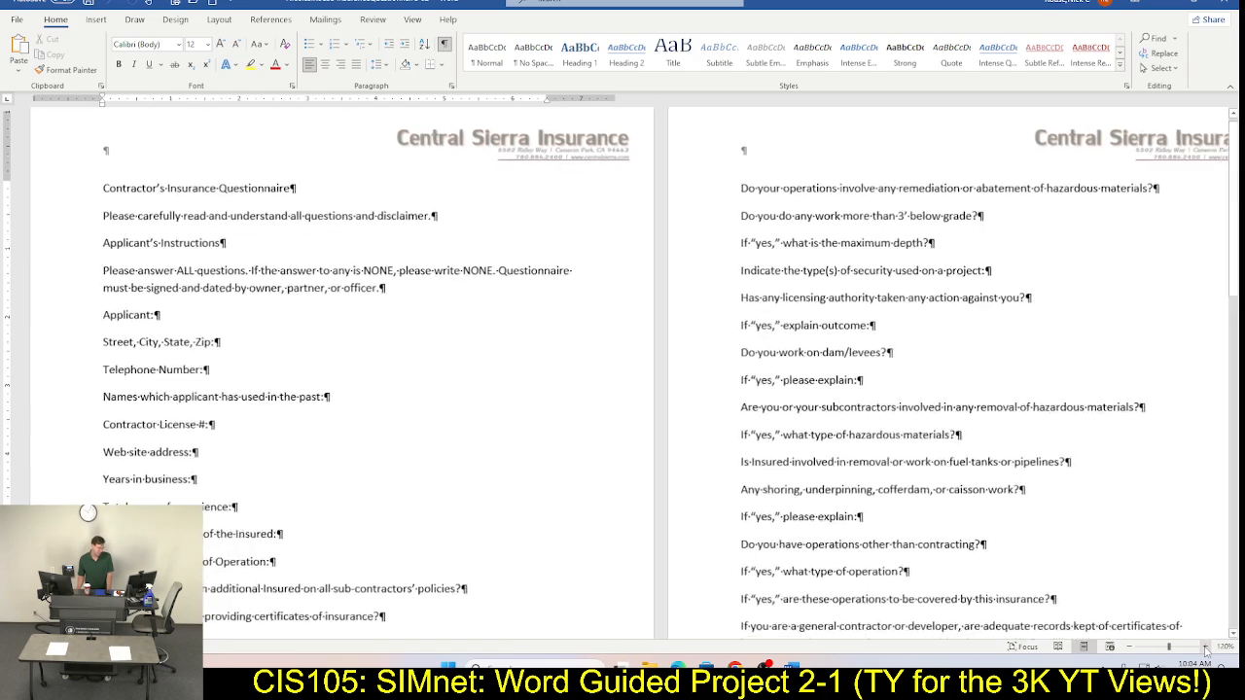
{"action": "left_click", "coordinate": [1206, 650]}
{"action": "left_click", "coordinate": [1205, 650]}
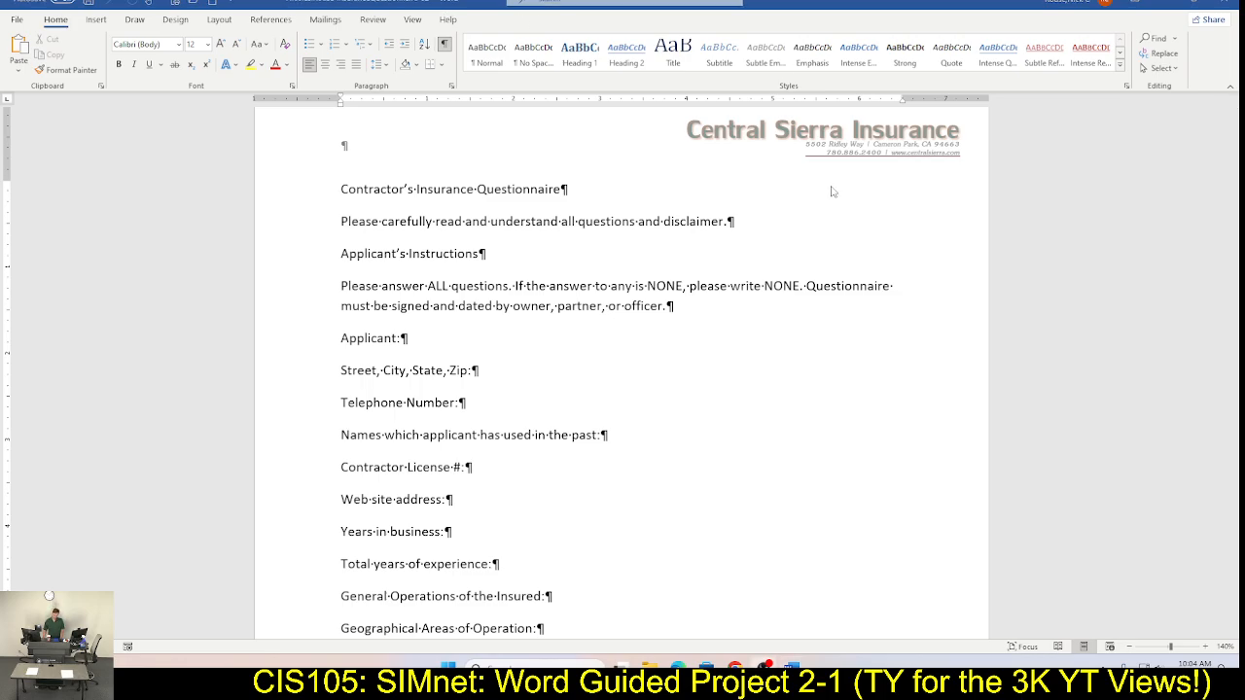
Step: Switch to the SIMnet instructions in the browser and mark project steps 1 and 2 as completed
{"action": "key", "text": "alt+Tab"}
{"action": "left_click", "coordinate": [793, 245]}
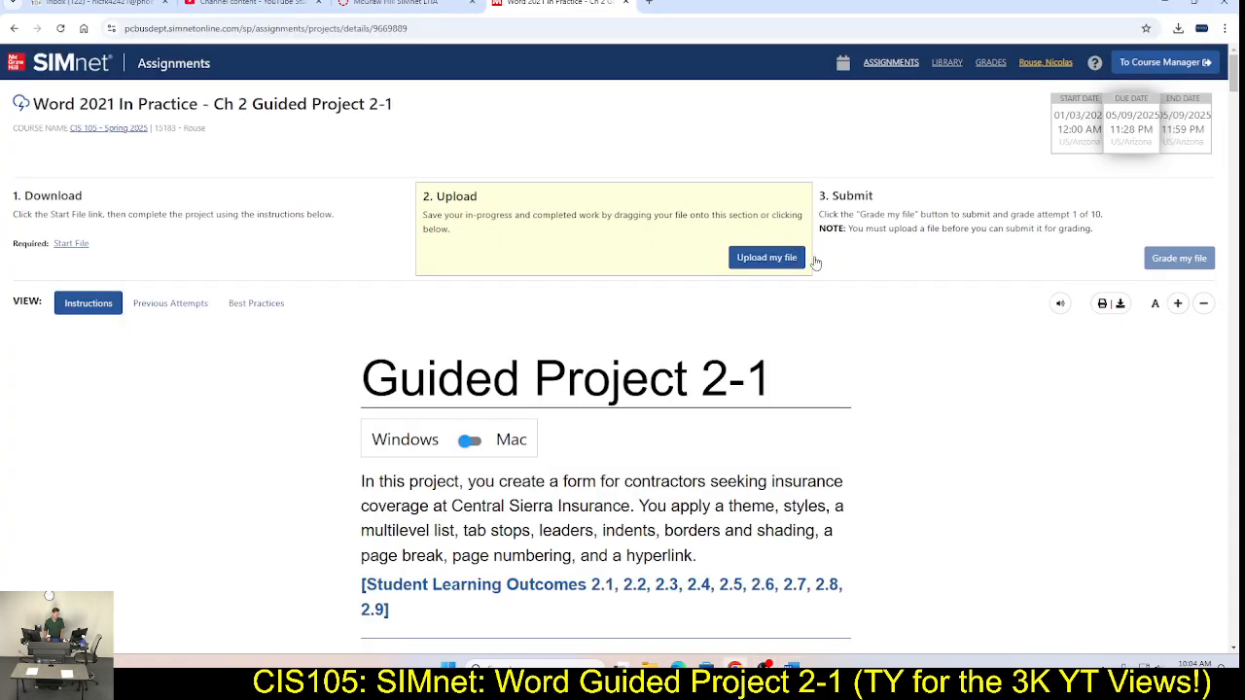
{"action": "scroll", "coordinate": [807, 362], "scroll_direction": "down", "scroll_amount": 4}
{"action": "scroll", "coordinate": [806, 362], "scroll_direction": "down", "scroll_amount": 7}
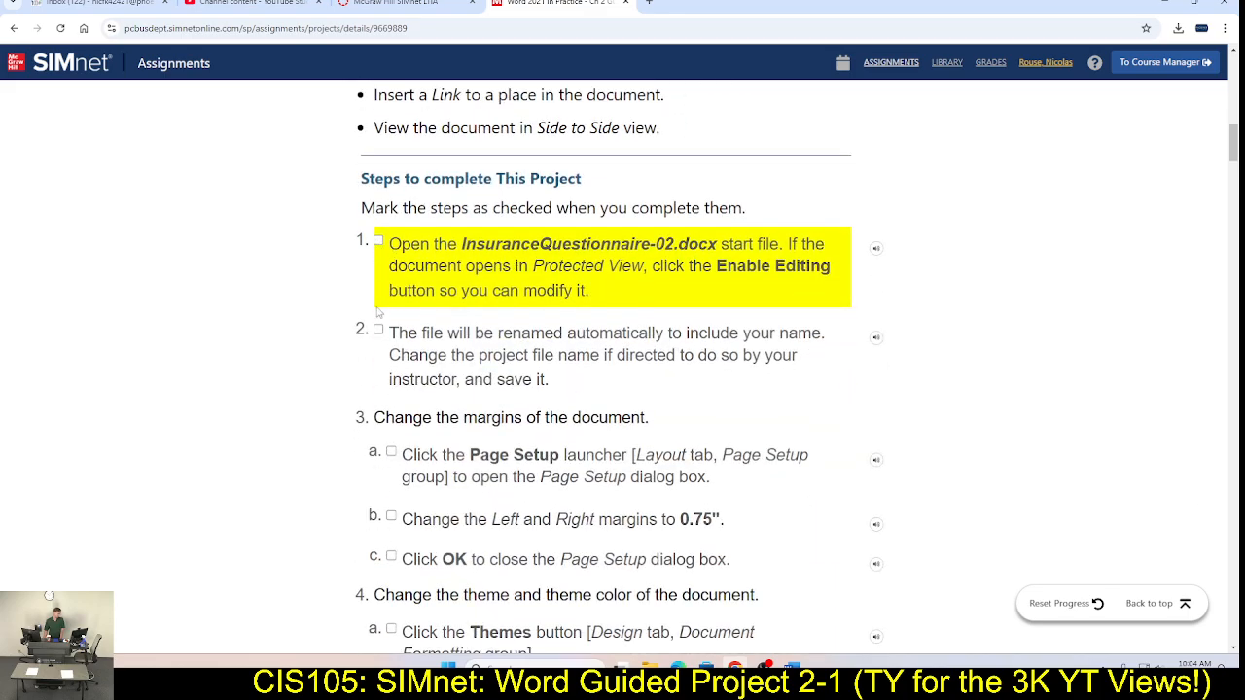
{"action": "left_click", "coordinate": [379, 240]}
{"action": "left_click", "coordinate": [378, 329]}
{"action": "scroll", "coordinate": [535, 309], "scroll_direction": "down", "scroll_amount": 2}
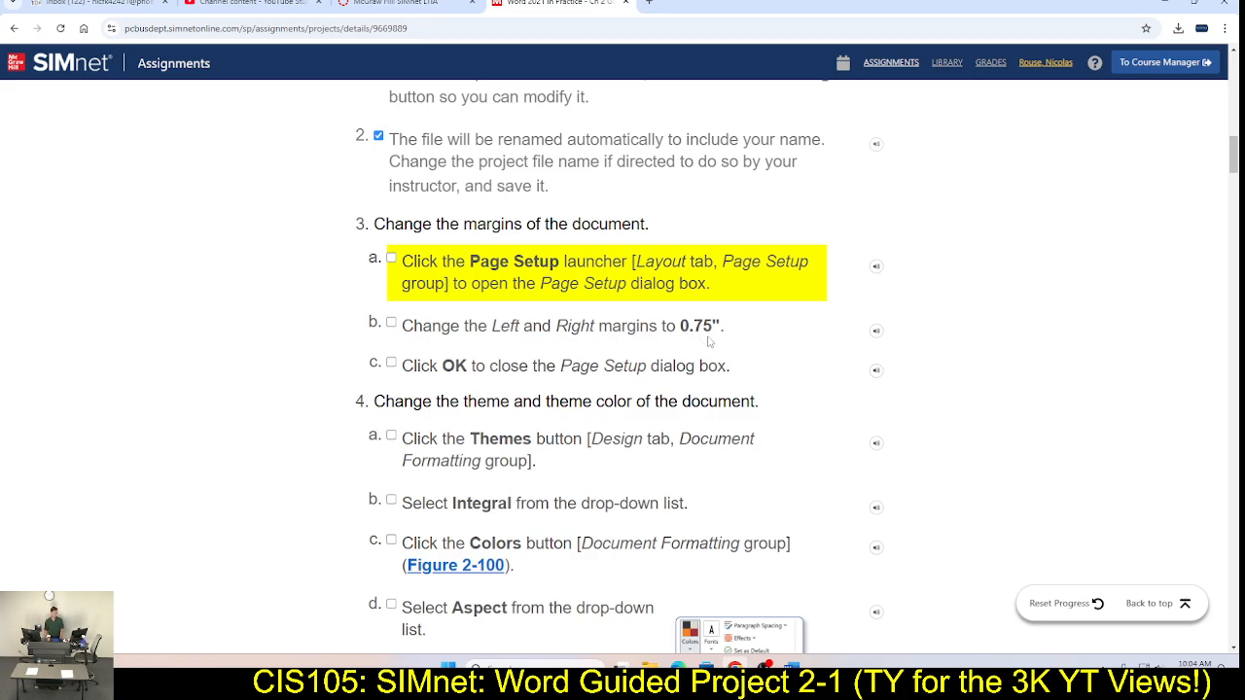
Step: Switch to the Word document and set its left and right page margins to 0.75"
{"action": "key", "text": "alt+Tab"}
{"action": "key", "text": "alt+Tab"}
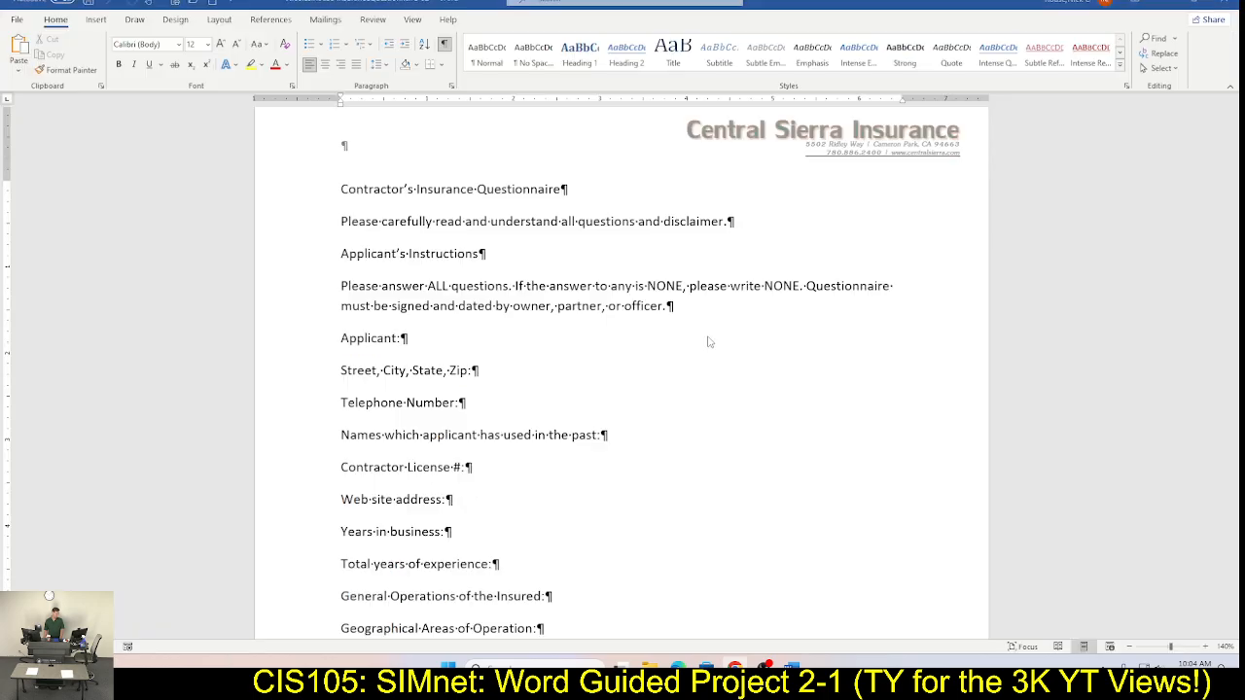
{"action": "key", "text": "alt+Tab"}
{"action": "key", "text": "alt+Tab"}
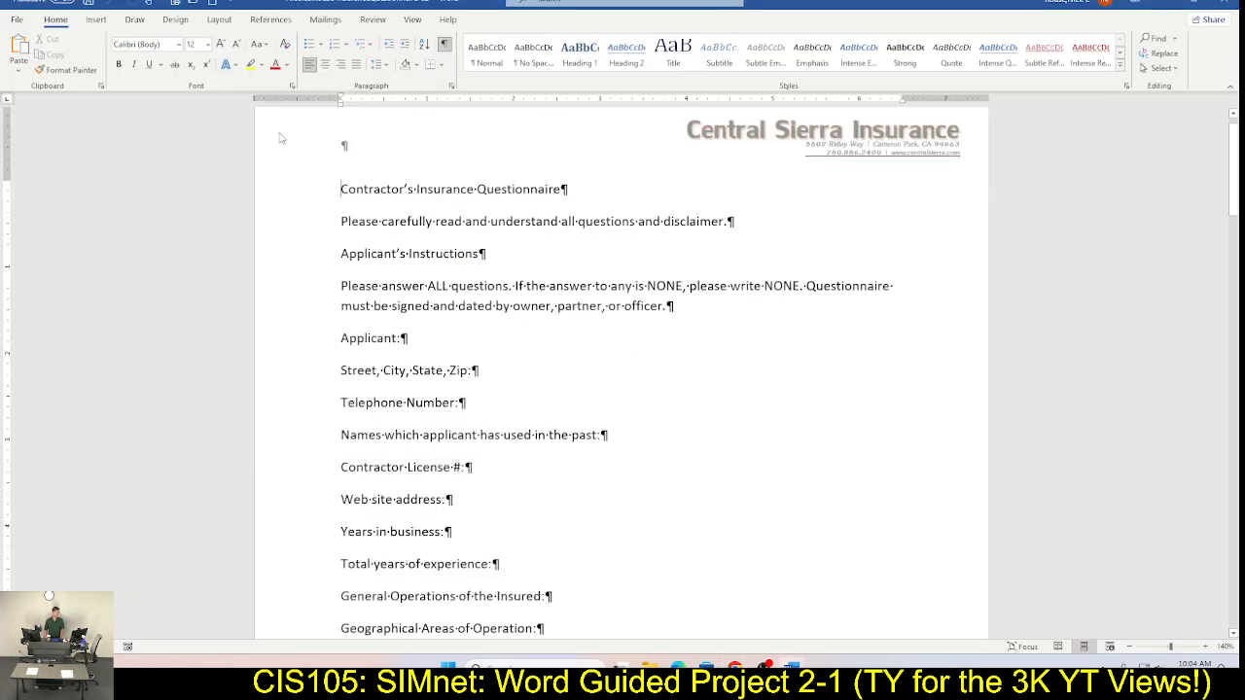
{"action": "left_click", "coordinate": [218, 20]}
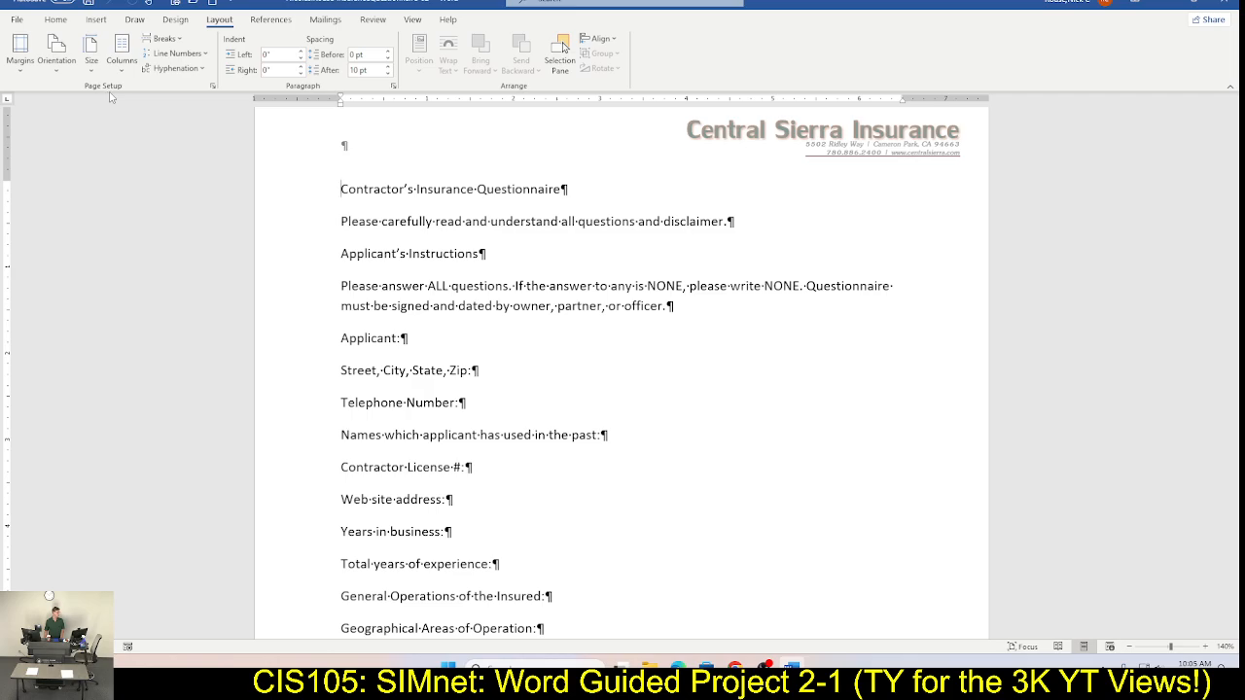
{"action": "left_click", "coordinate": [212, 87]}
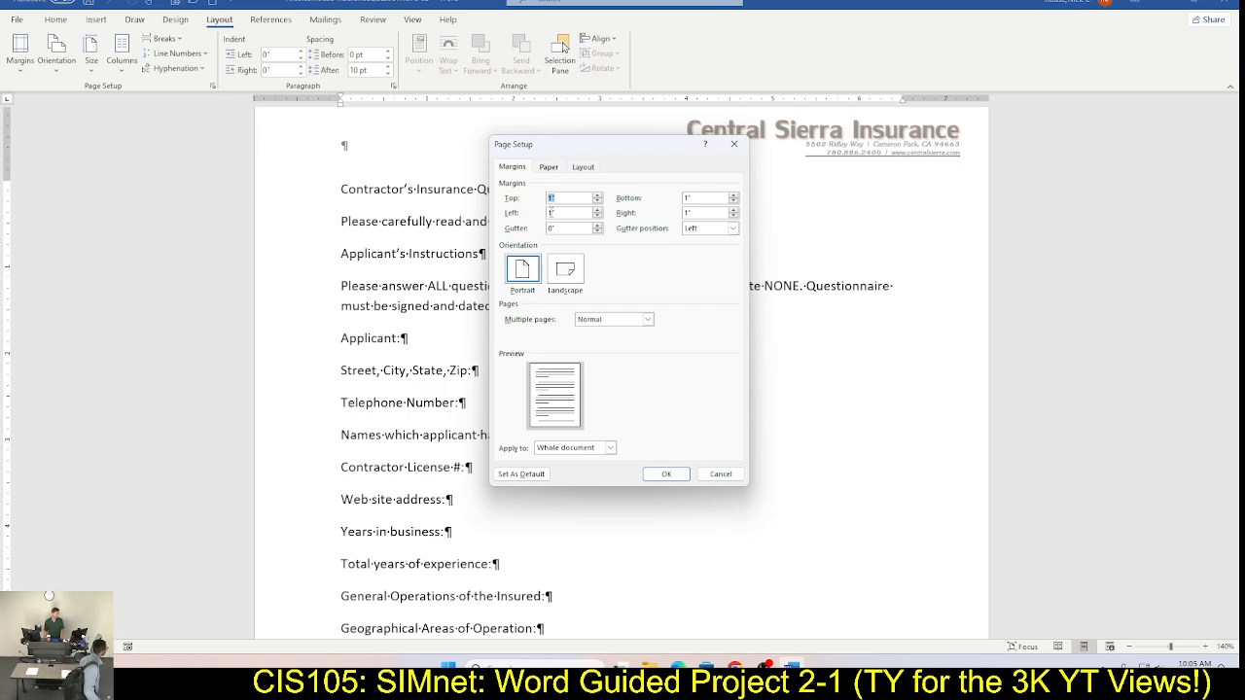
{"action": "left_click", "coordinate": [551, 213]}
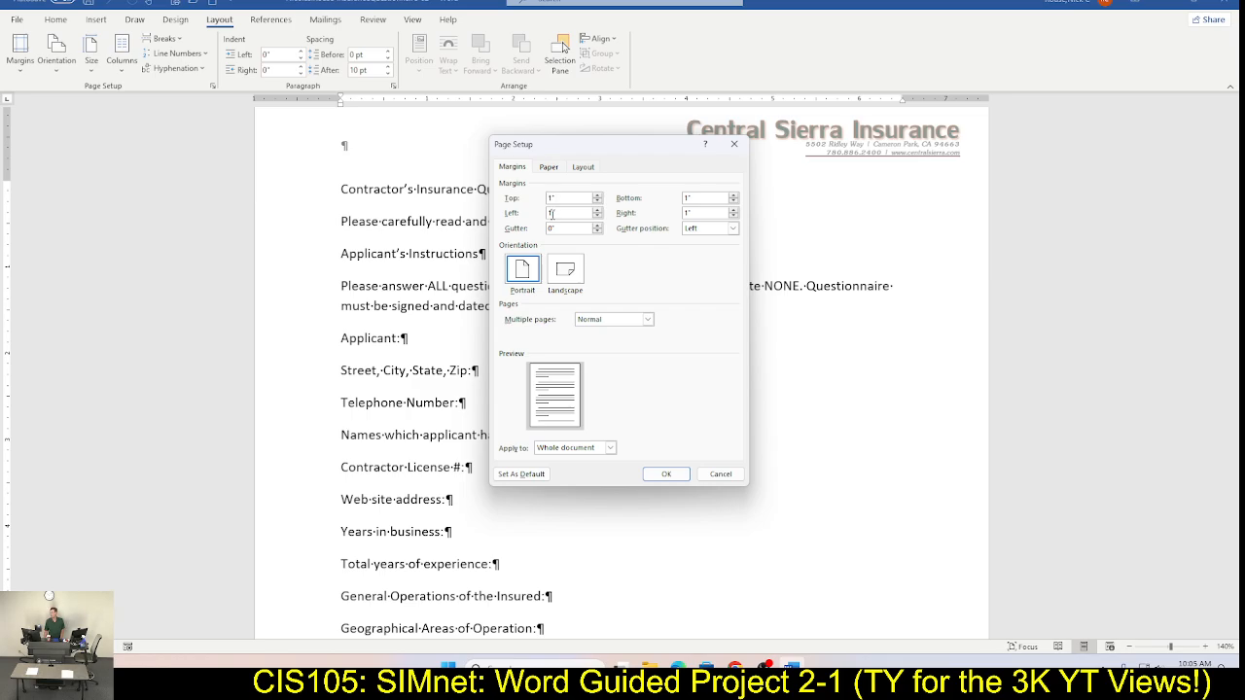
{"action": "double_click", "coordinate": [550, 213]}
{"action": "type", "text": ".75.75"}
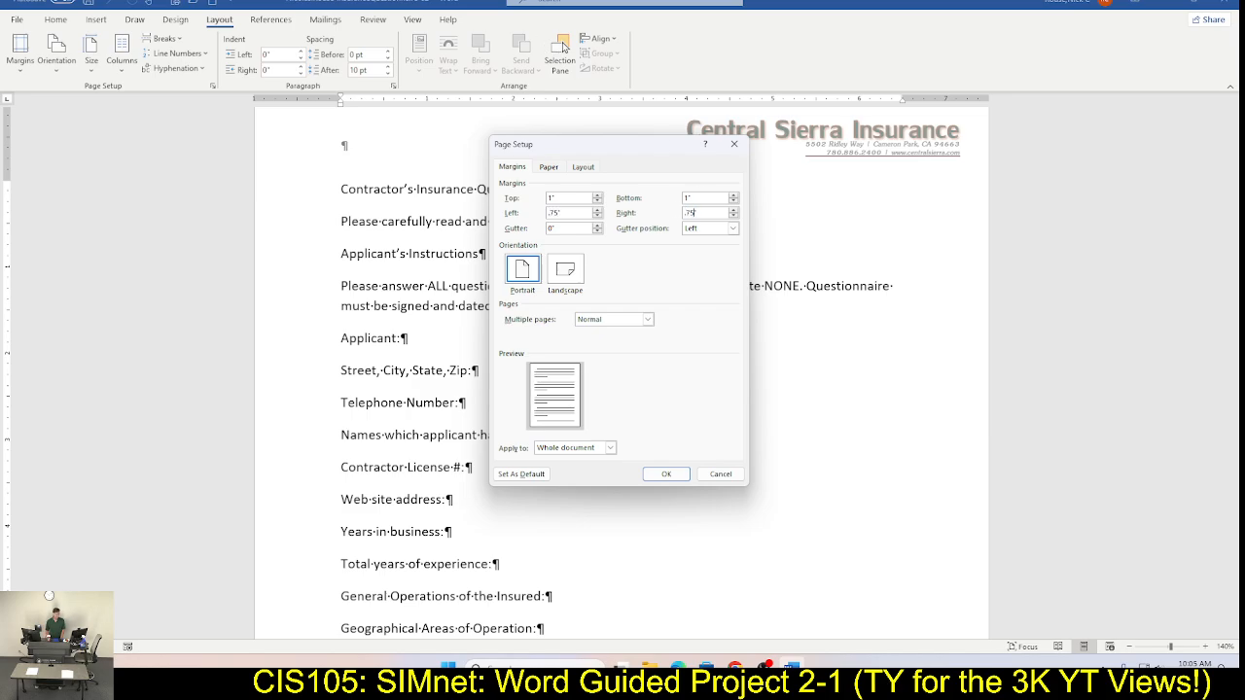
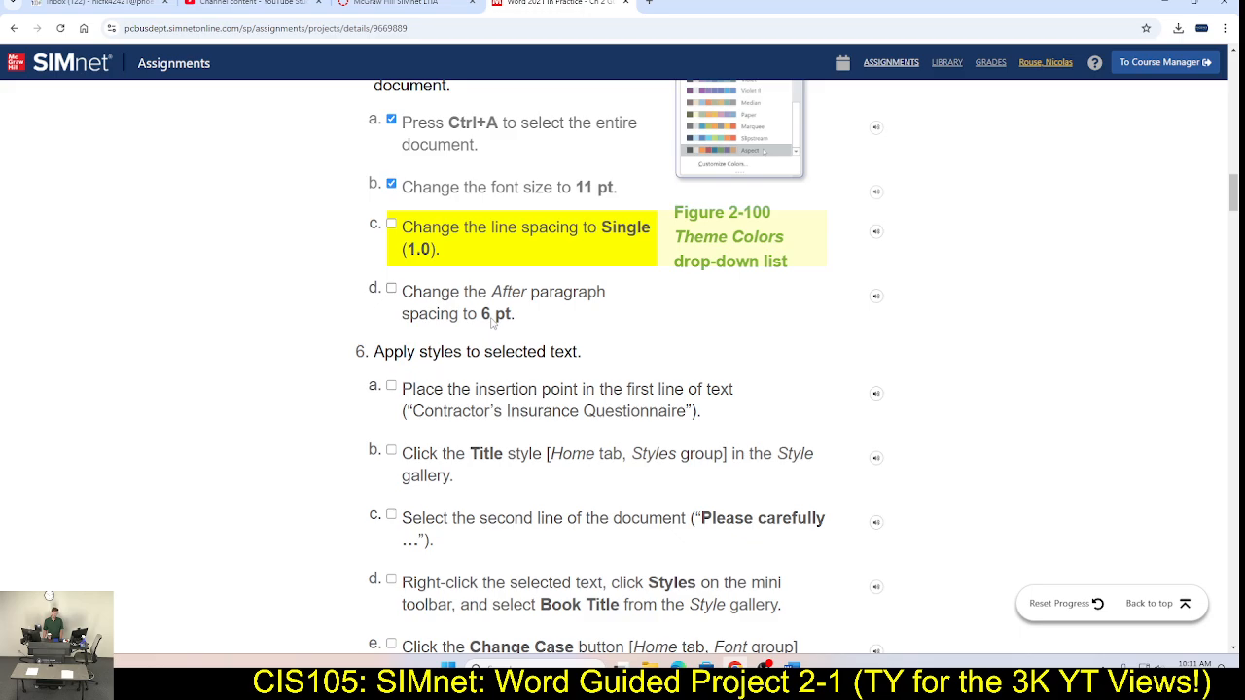
Step: Set the selected text's line spacing to Single in Word and mark step 5c as completed in the SIMnet instructions
{"action": "key", "text": "alt+Tab"}
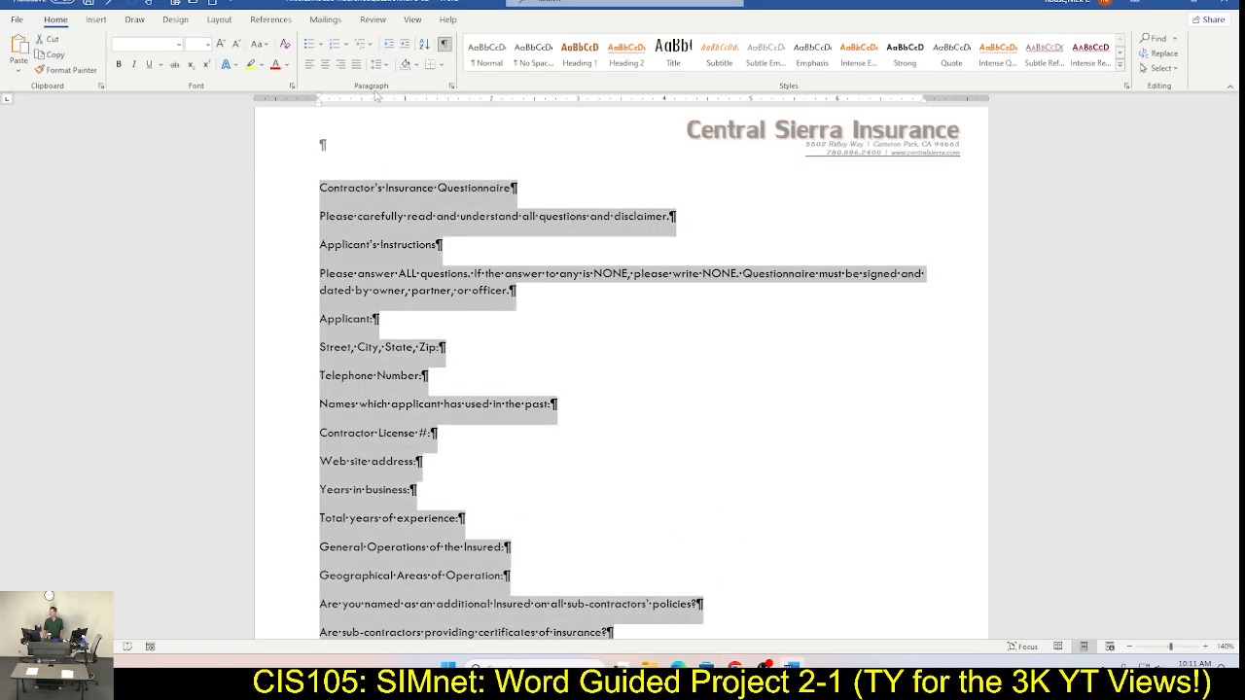
{"action": "left_click", "coordinate": [451, 87]}
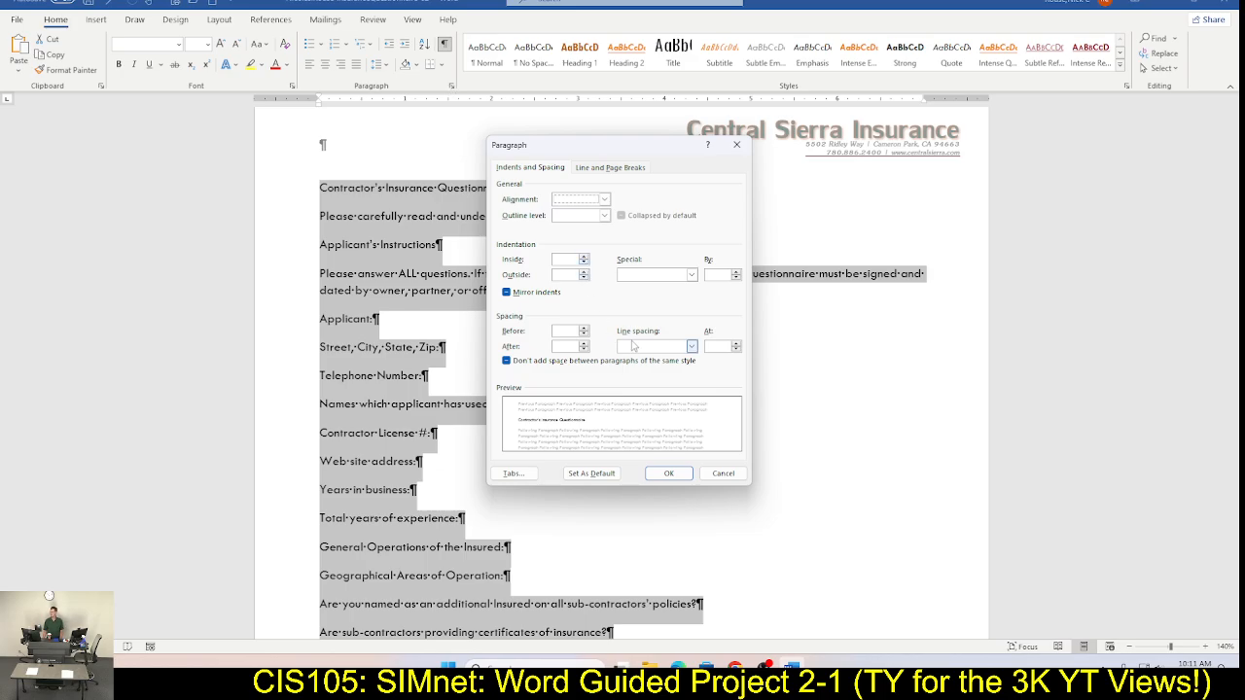
{"action": "key", "text": "alt+Tab"}
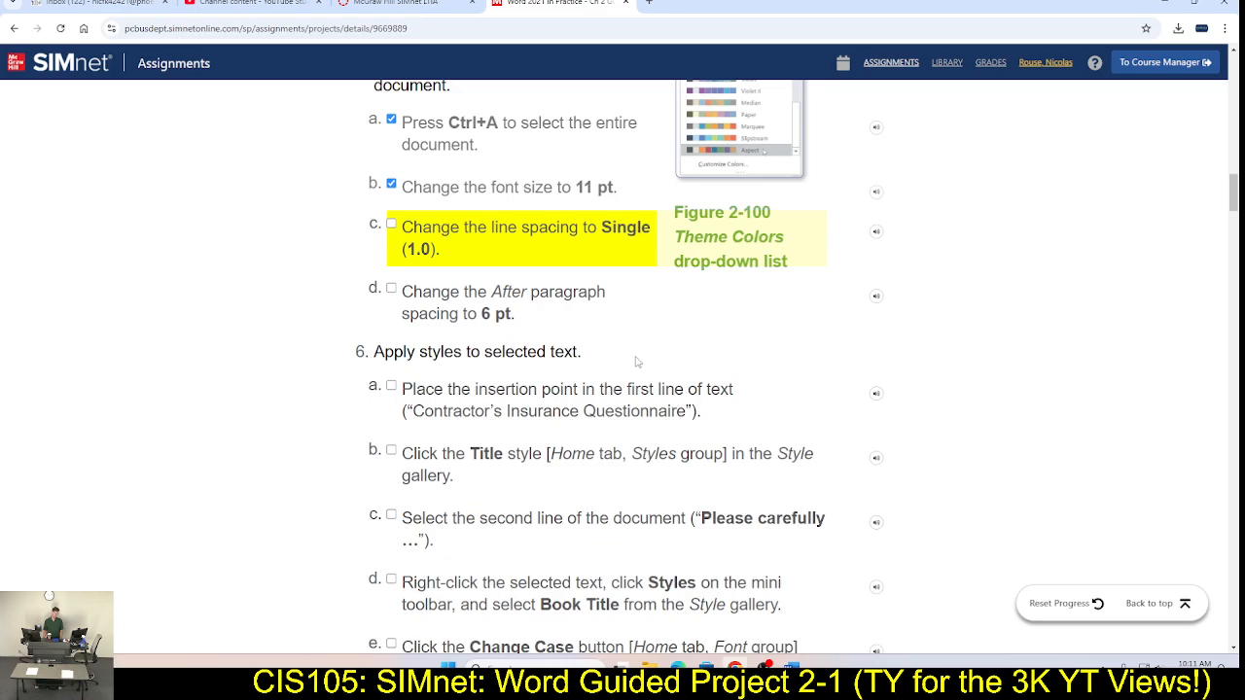
{"action": "key", "text": "alt+Tab"}
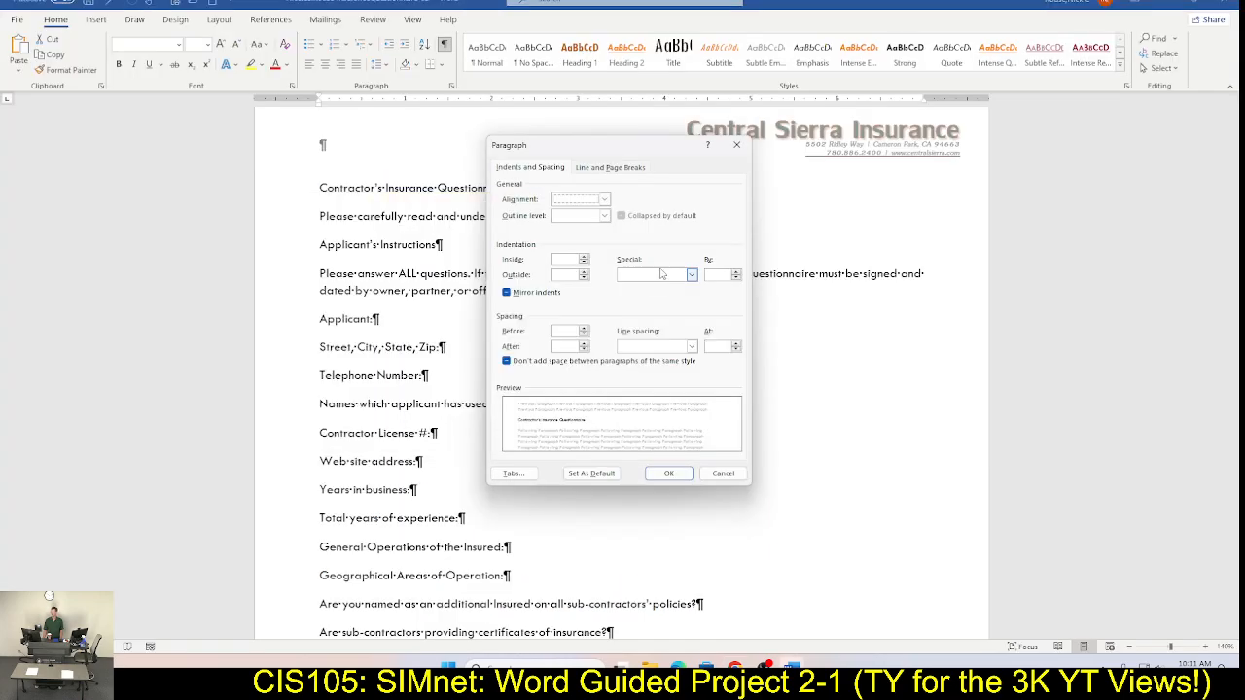
{"action": "left_click", "coordinate": [692, 348]}
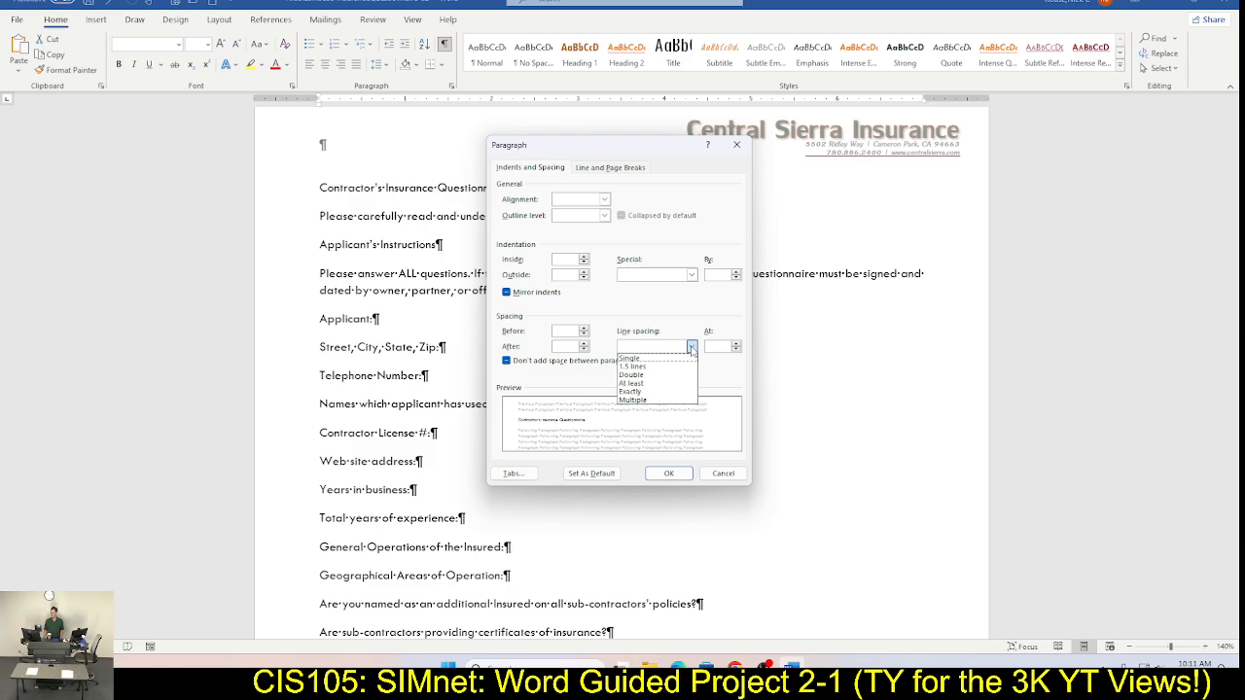
{"action": "left_click", "coordinate": [662, 359]}
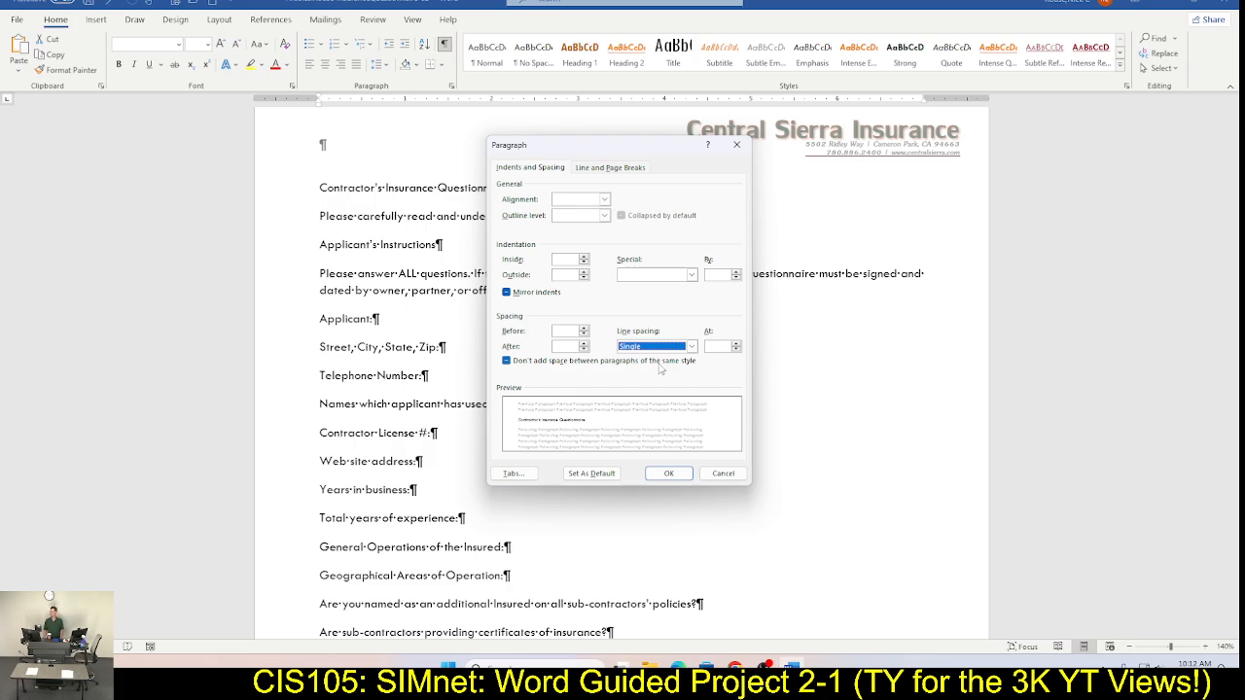
{"action": "key", "text": "alt+Tab"}
{"action": "left_click", "coordinate": [393, 227]}
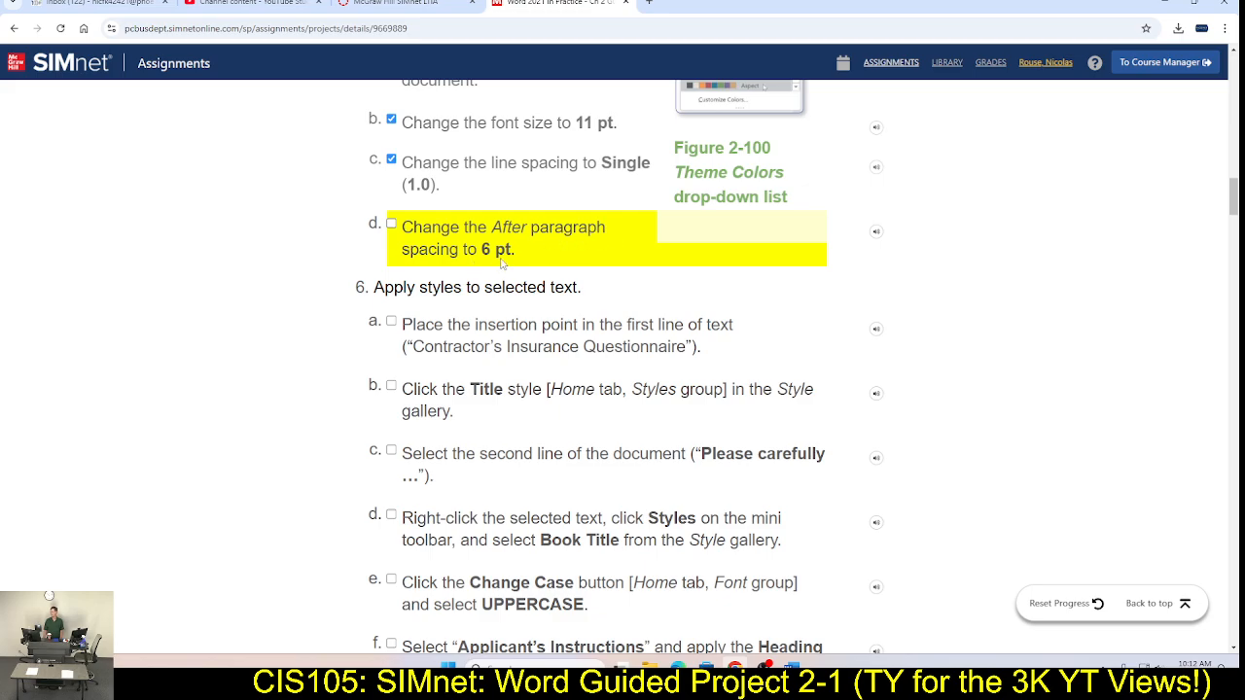
Step: Apply 6 pt After paragraph spacing to the selected text in Word and mark step 5d as completed in SIMnet
{"action": "key", "text": "alt+Tab"}
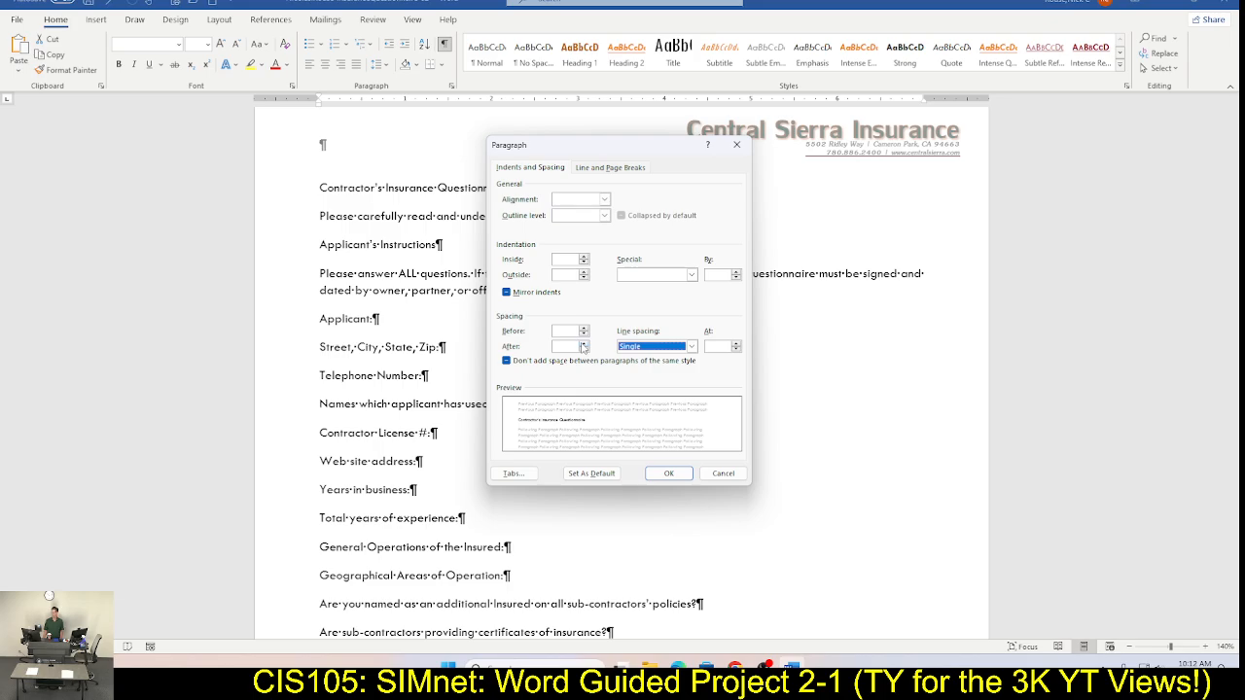
{"action": "left_click", "coordinate": [583, 344]}
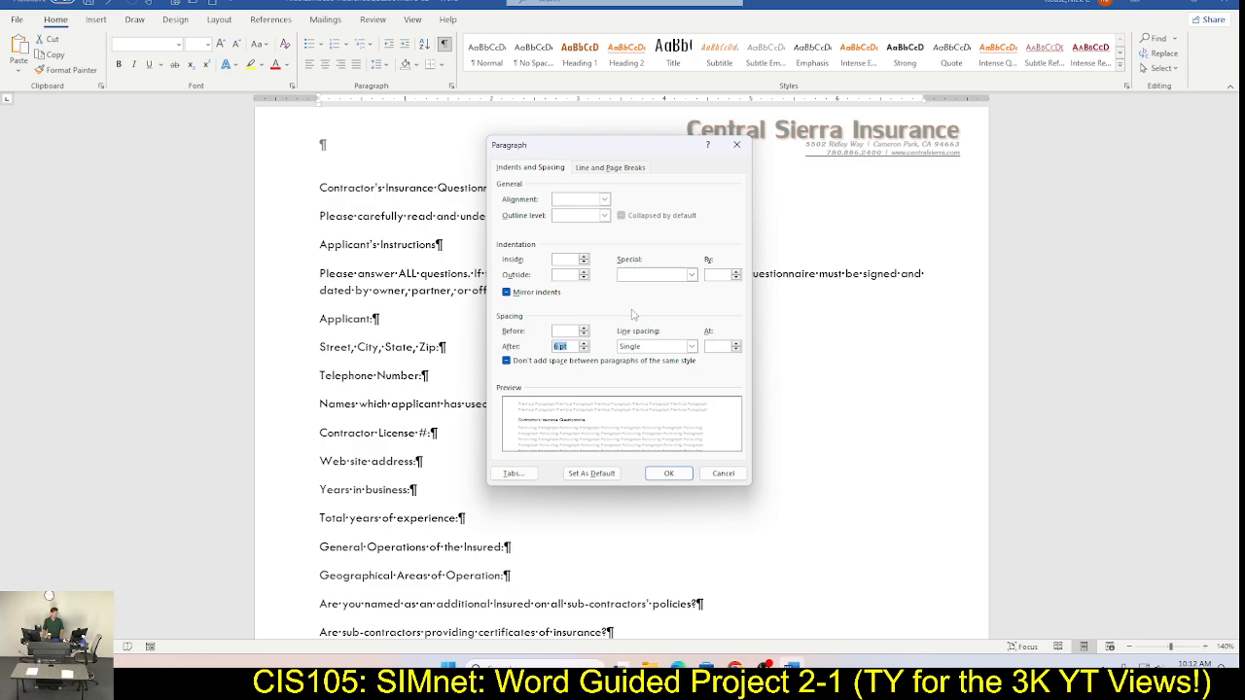
{"action": "key", "text": "alt+Tab"}
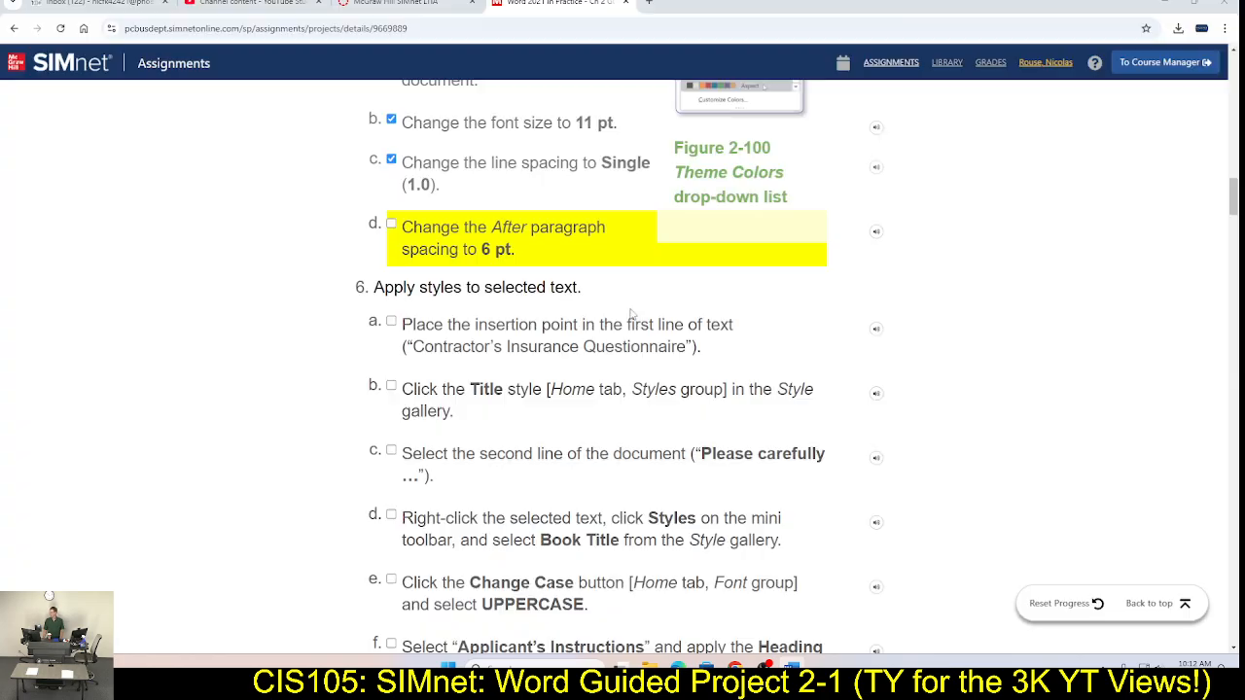
{"action": "left_click", "coordinate": [391, 226]}
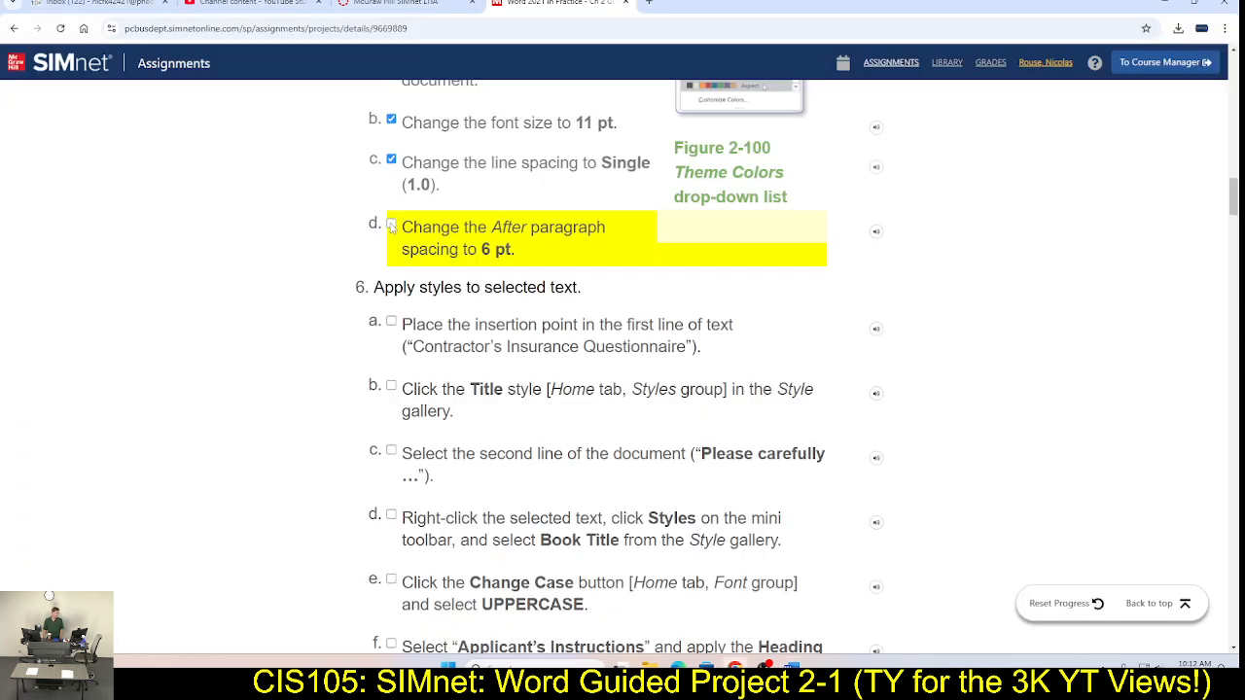
{"action": "key", "text": "alt+Tab"}
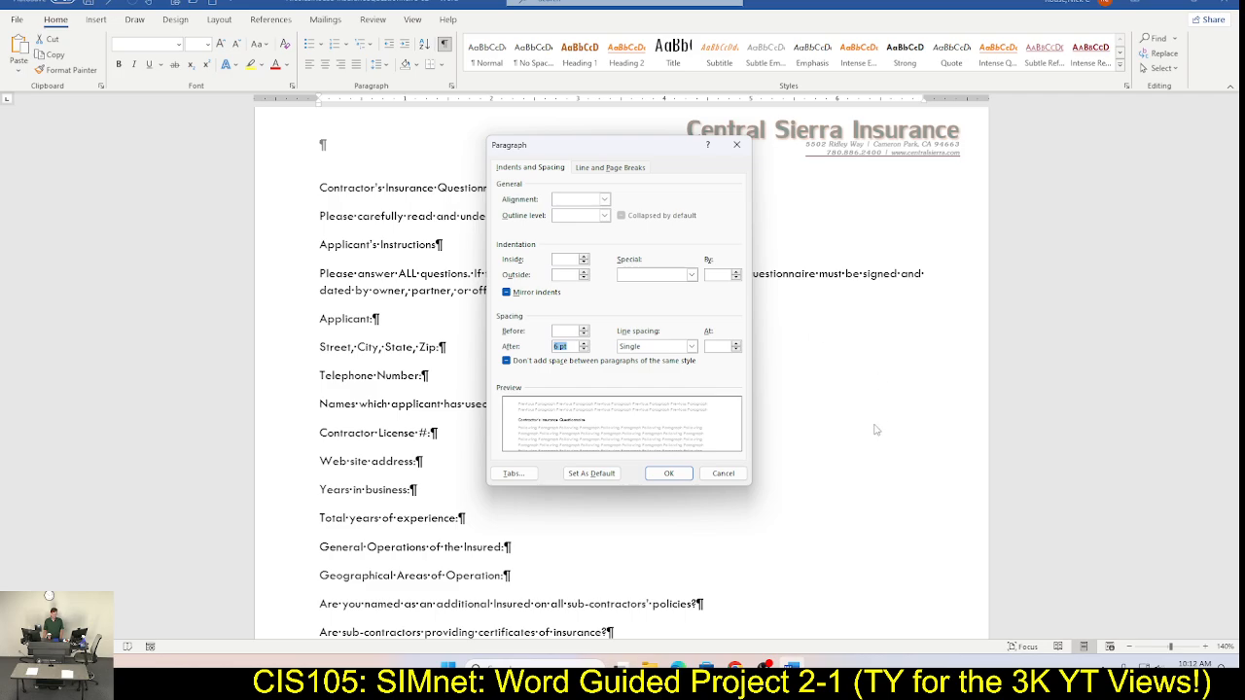
{"action": "left_click", "coordinate": [674, 476]}
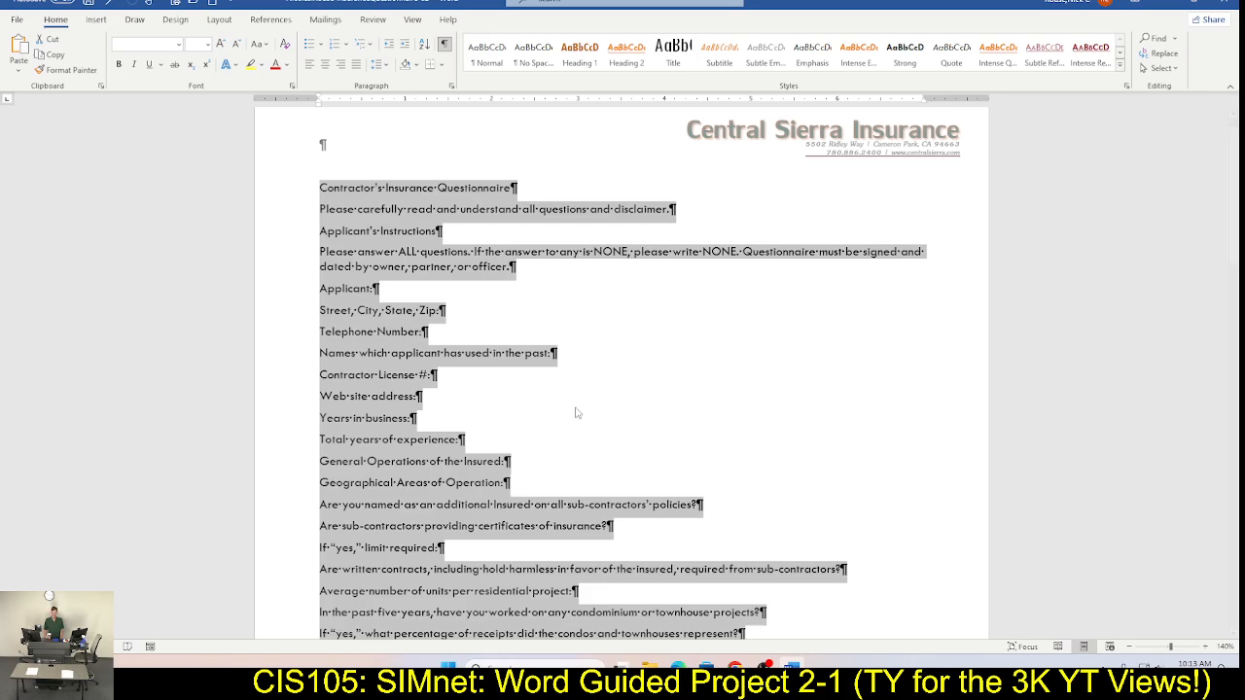
Step: Place the insertion point in the "Contractor's Insurance Questionnaire" line in Word, mark step 6a as completed in SIMnet and return to Word
{"action": "key", "text": "alt+Tab"}
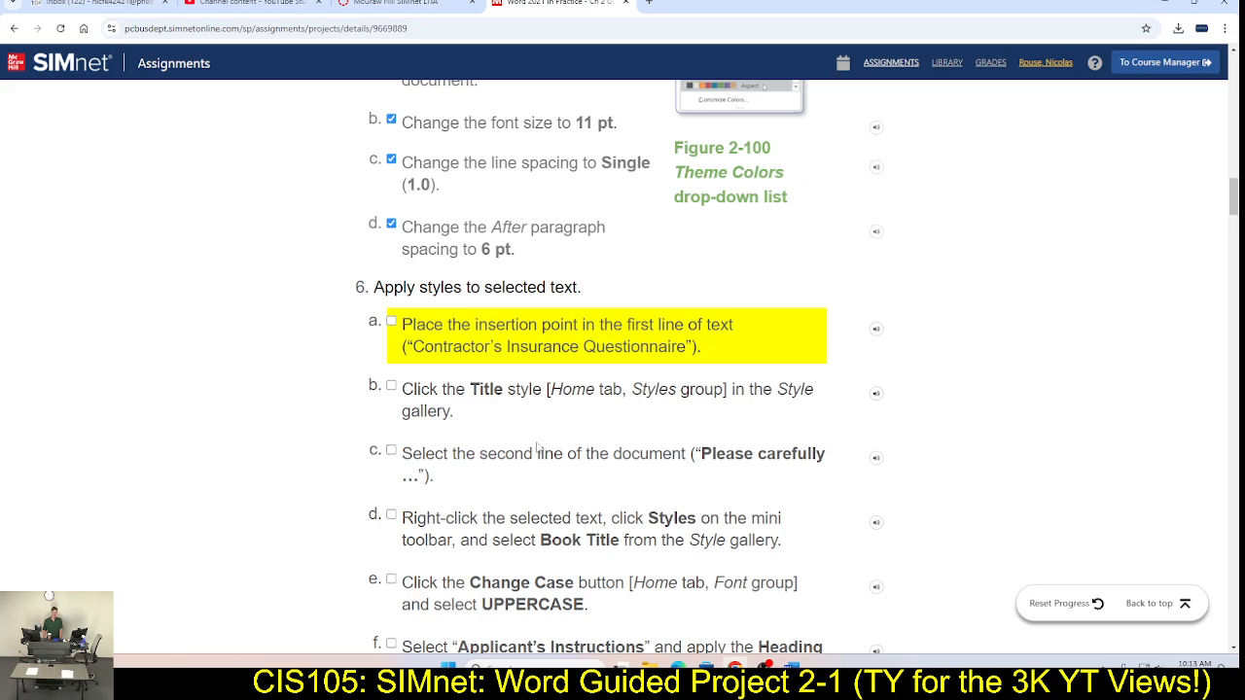
{"action": "scroll", "coordinate": [538, 447], "scroll_direction": "down", "scroll_amount": 2}
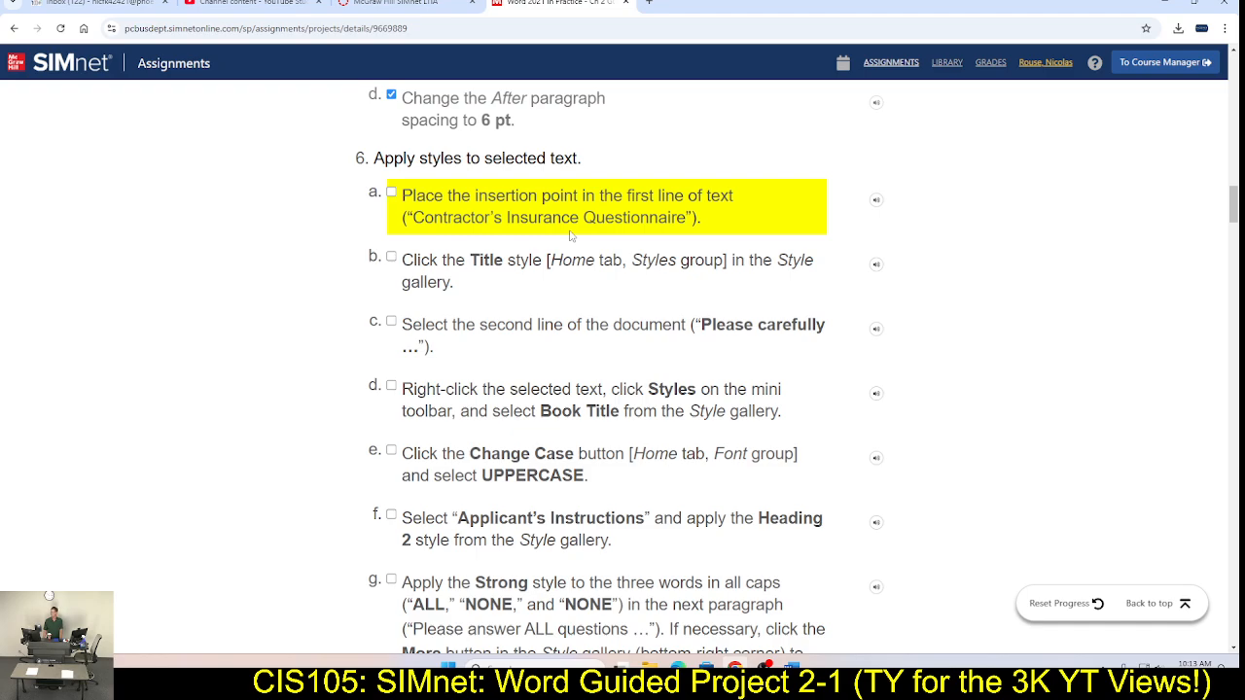
{"action": "key", "text": "alt+Tab"}
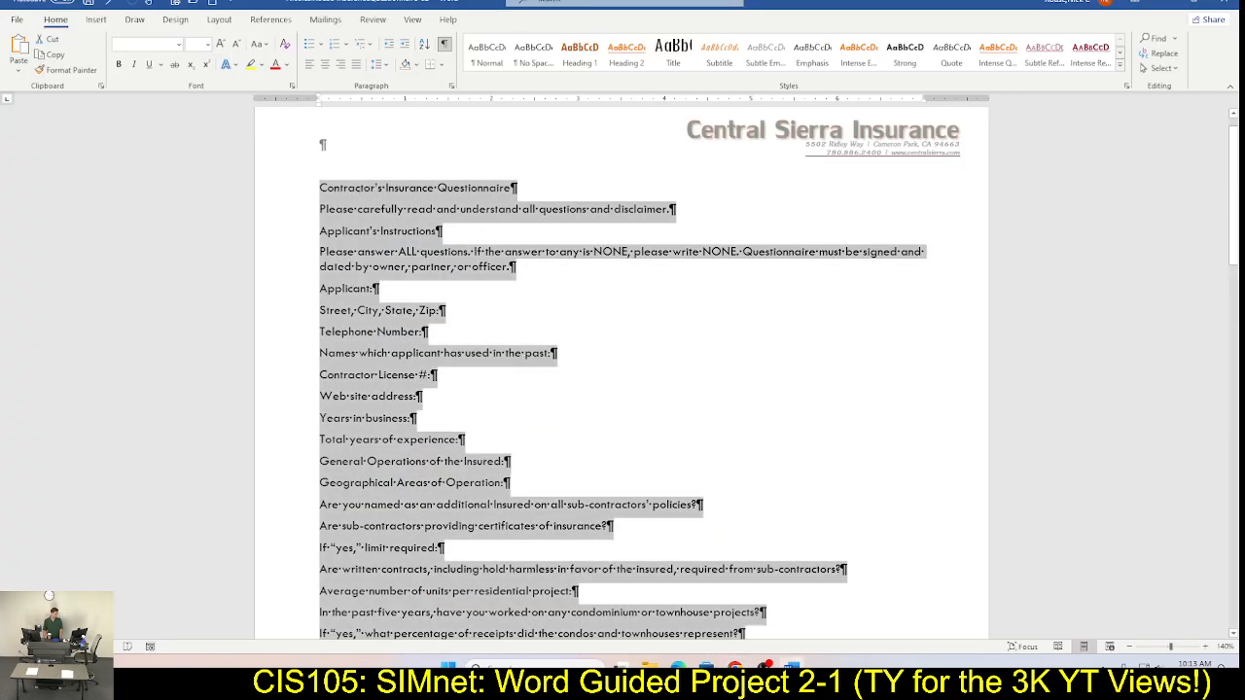
{"action": "left_click", "coordinate": [381, 228]}
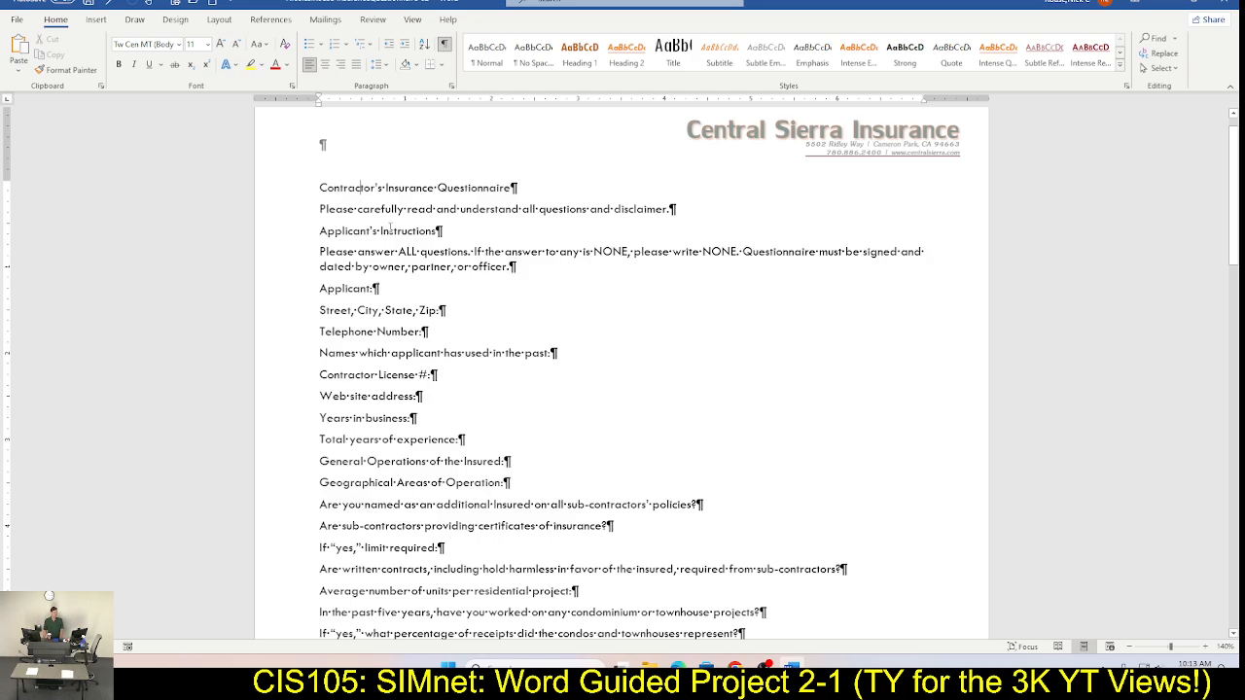
{"action": "key", "text": "alt+Tab"}
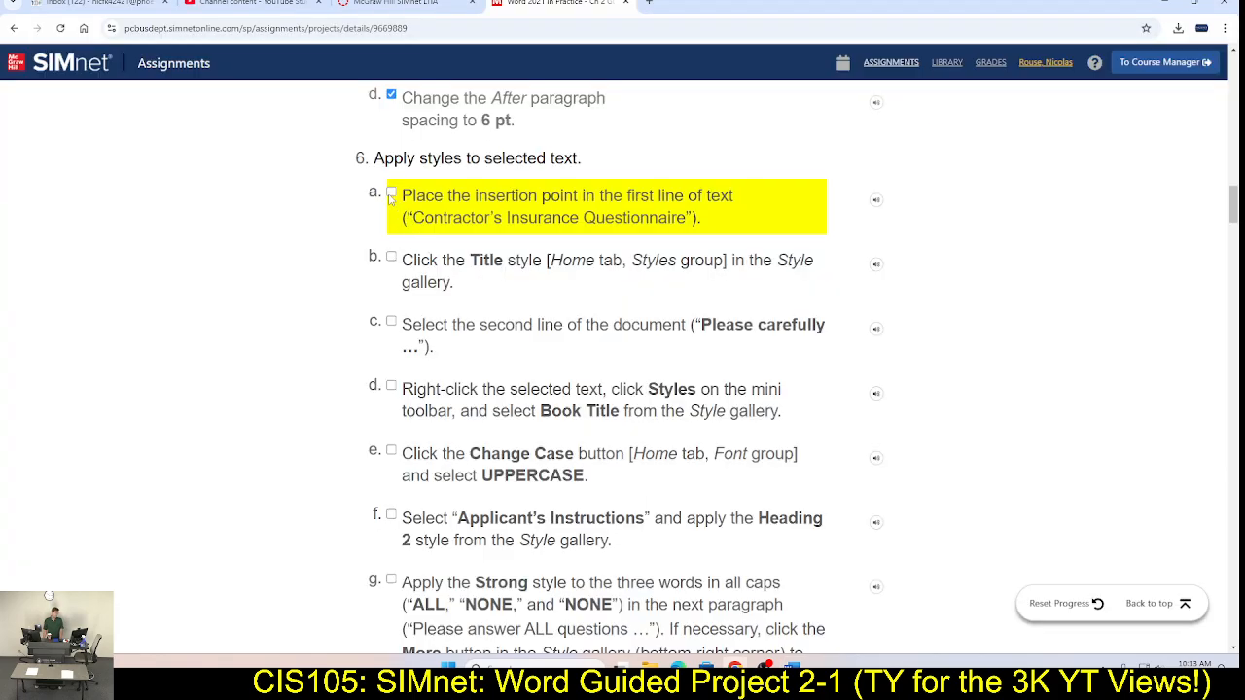
{"action": "left_click", "coordinate": [392, 193]}
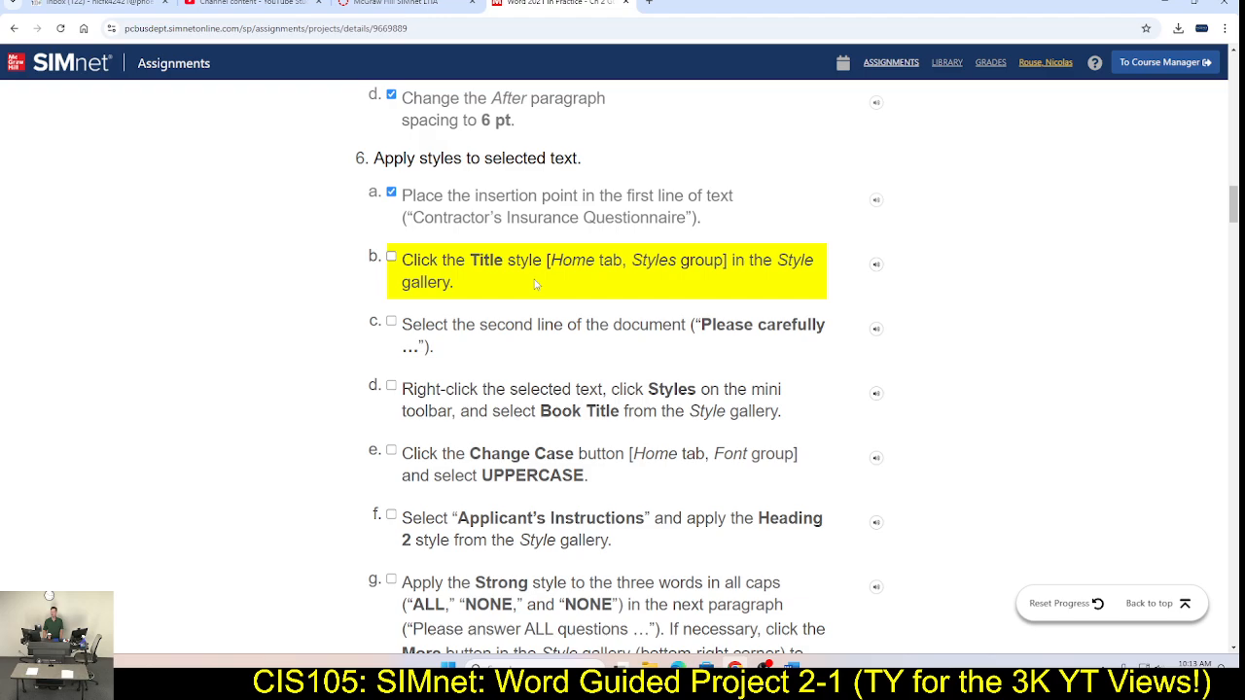
{"action": "key", "text": "alt+Tab"}
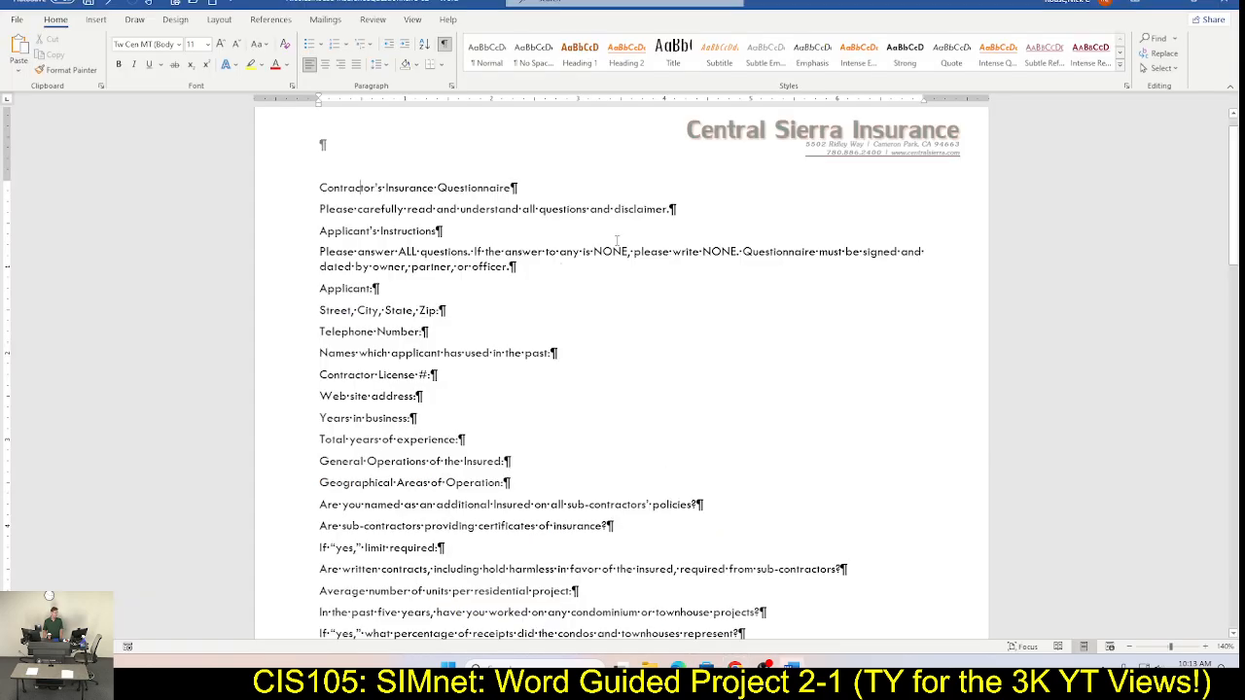
Step: Apply the Title style to the "Contractor's Insurance Questionnaire" line
{"action": "left_click", "coordinate": [671, 64]}
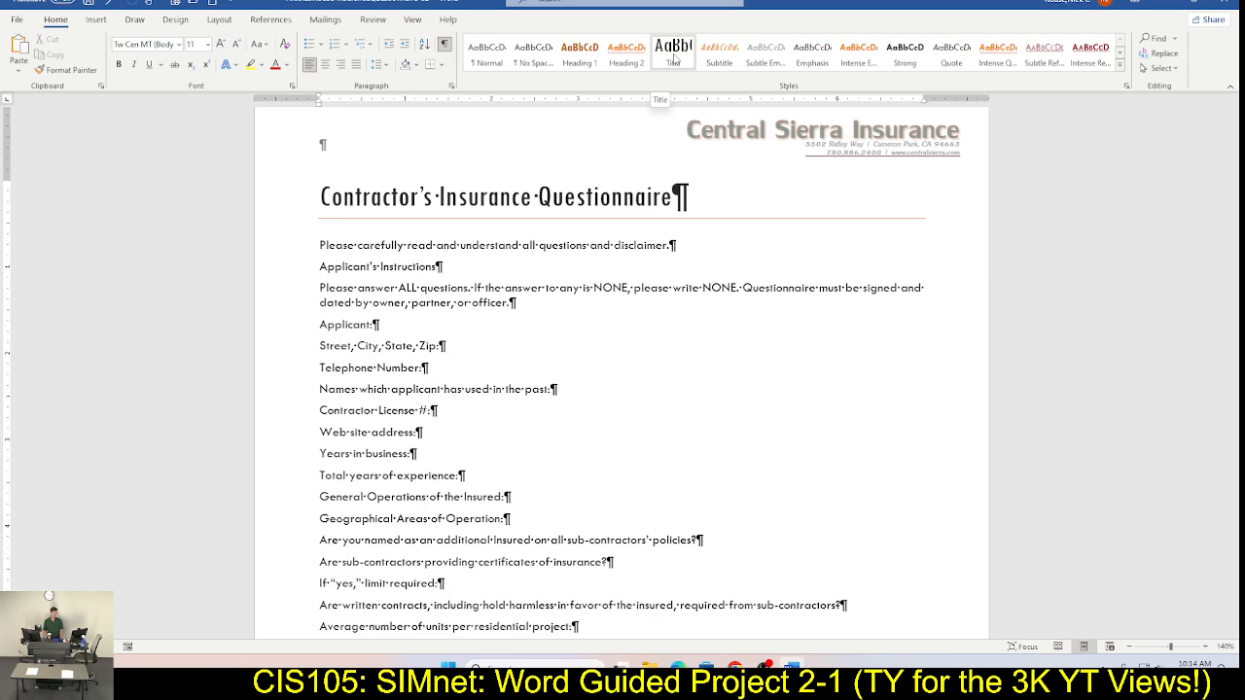
{"action": "left_click", "coordinate": [673, 59]}
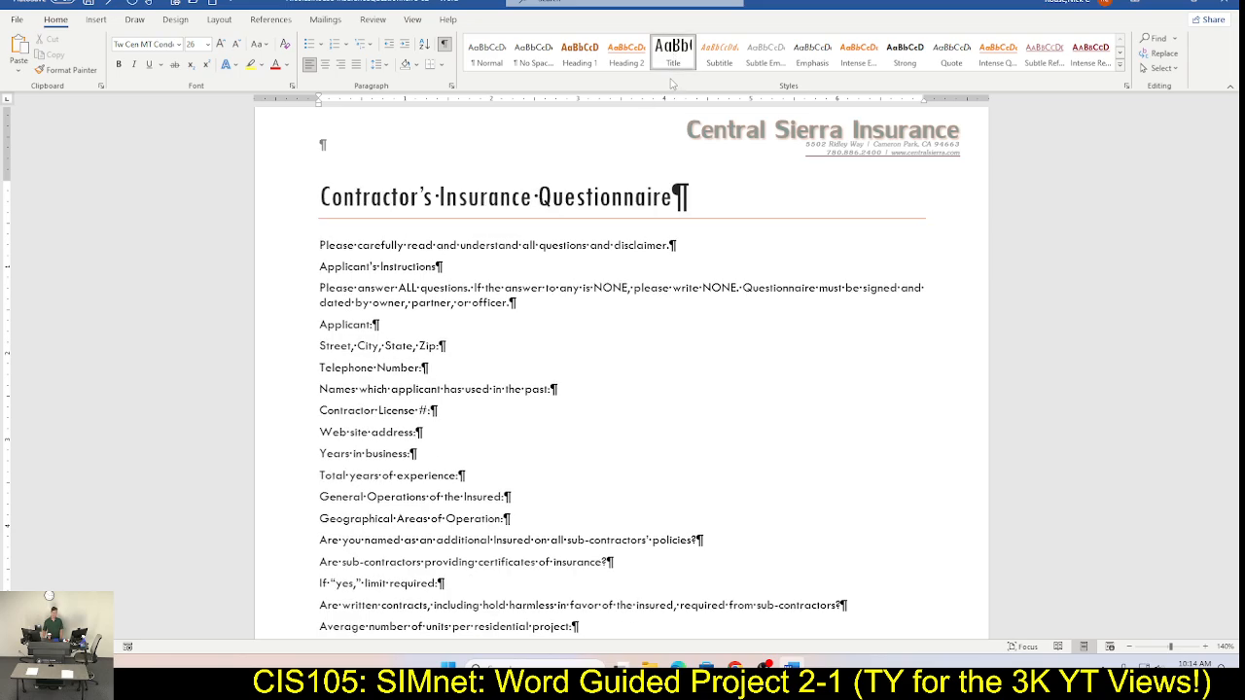
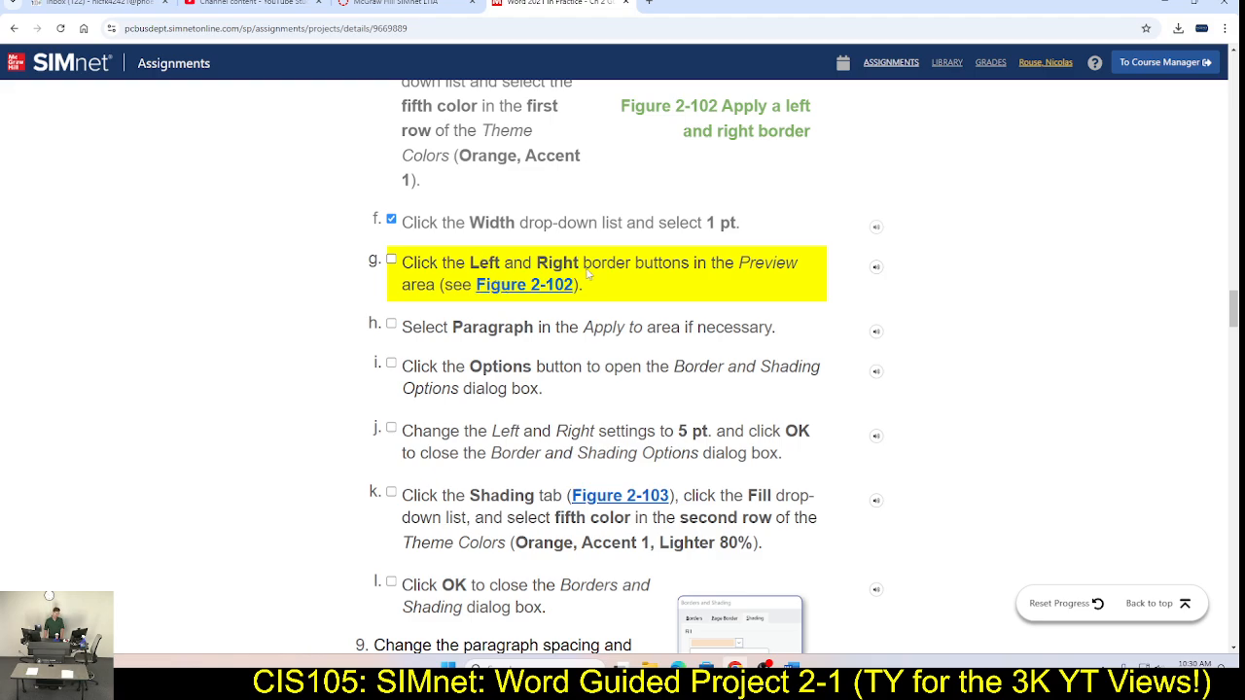
Step: Add left and right borders to the disclaimer paragraphs in Word and mark step 8g as completed in the SIMnet instructions
{"action": "key", "text": "alt+Tab"}
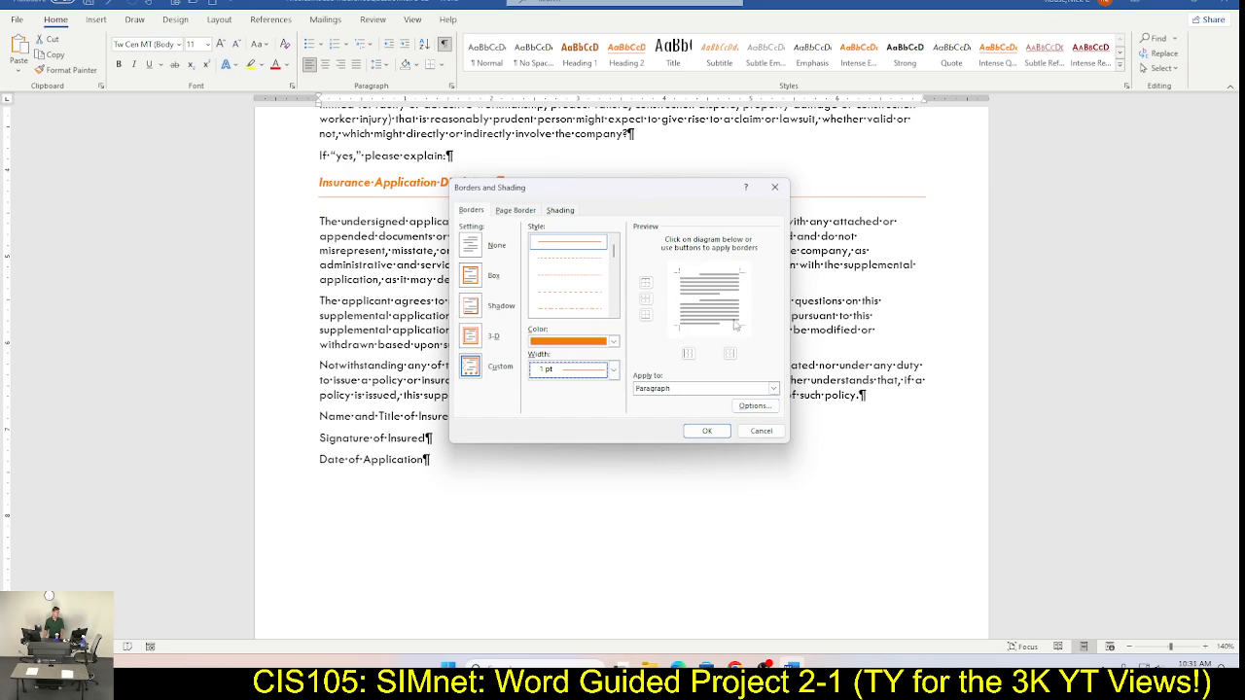
{"action": "left_click", "coordinate": [689, 355]}
{"action": "left_click", "coordinate": [730, 355]}
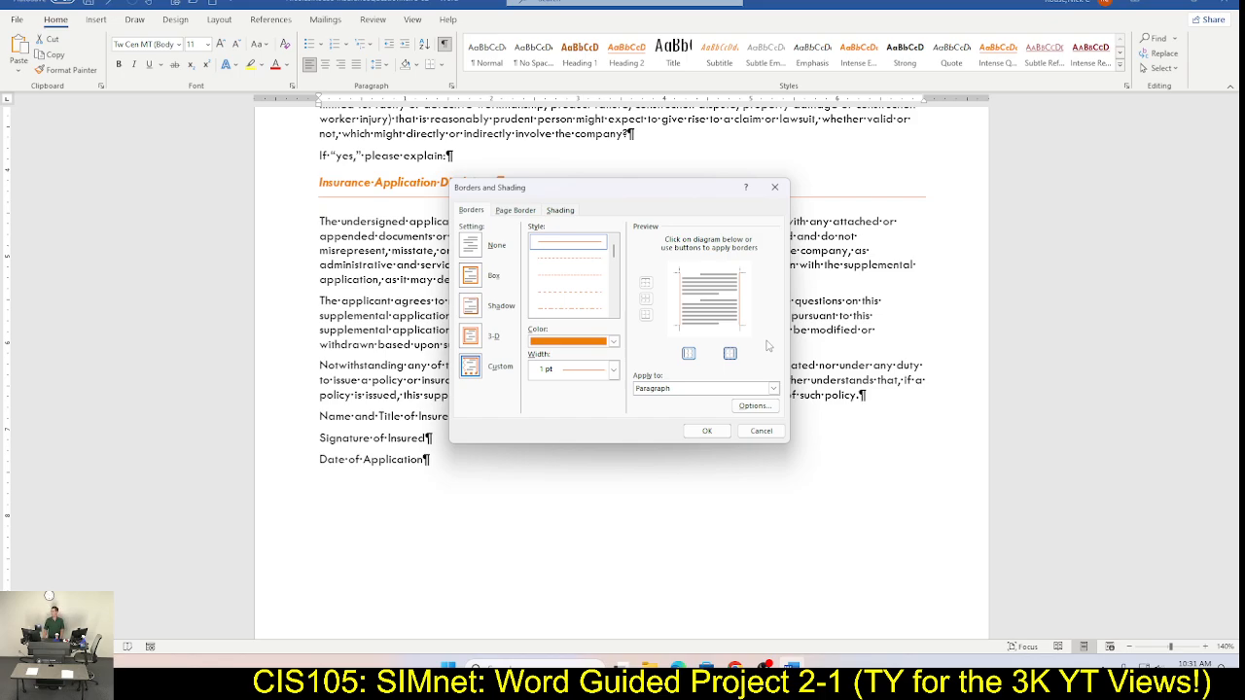
{"action": "key", "text": "alt+Tab"}
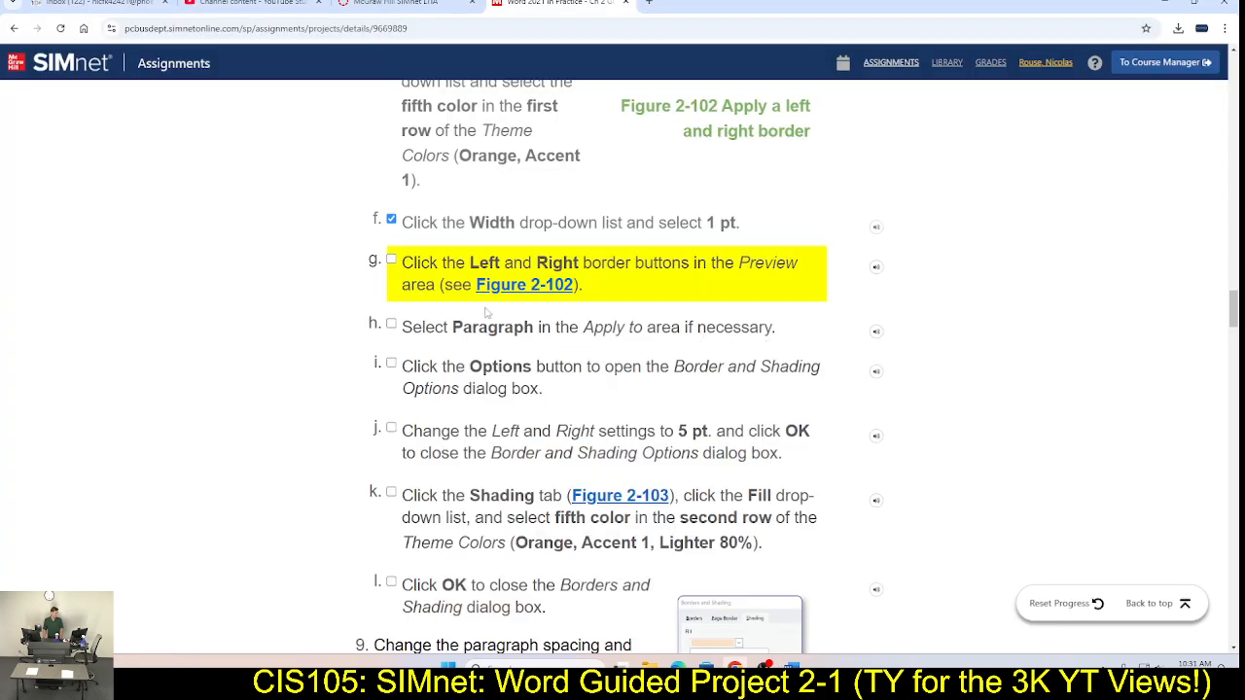
{"action": "left_click", "coordinate": [392, 261]}
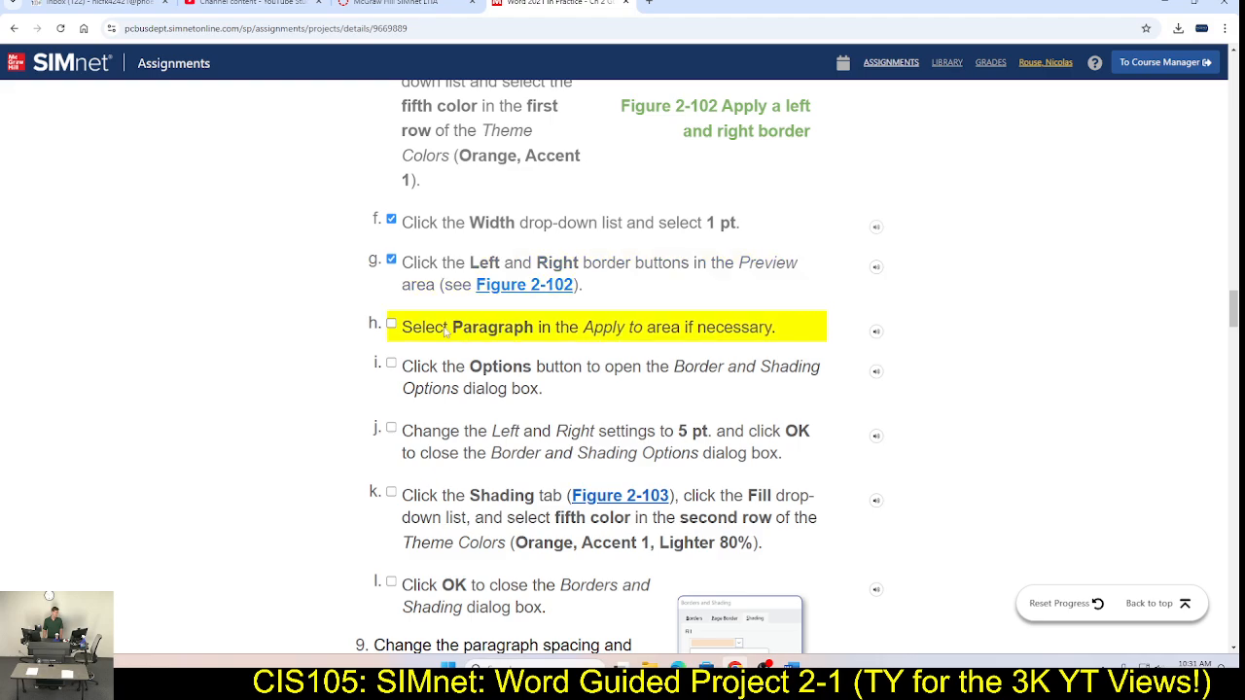
Step: Check in Word that the borders apply to Paragraph and mark step 8h as completed in SIMnet
{"action": "key", "text": "alt+Tab"}
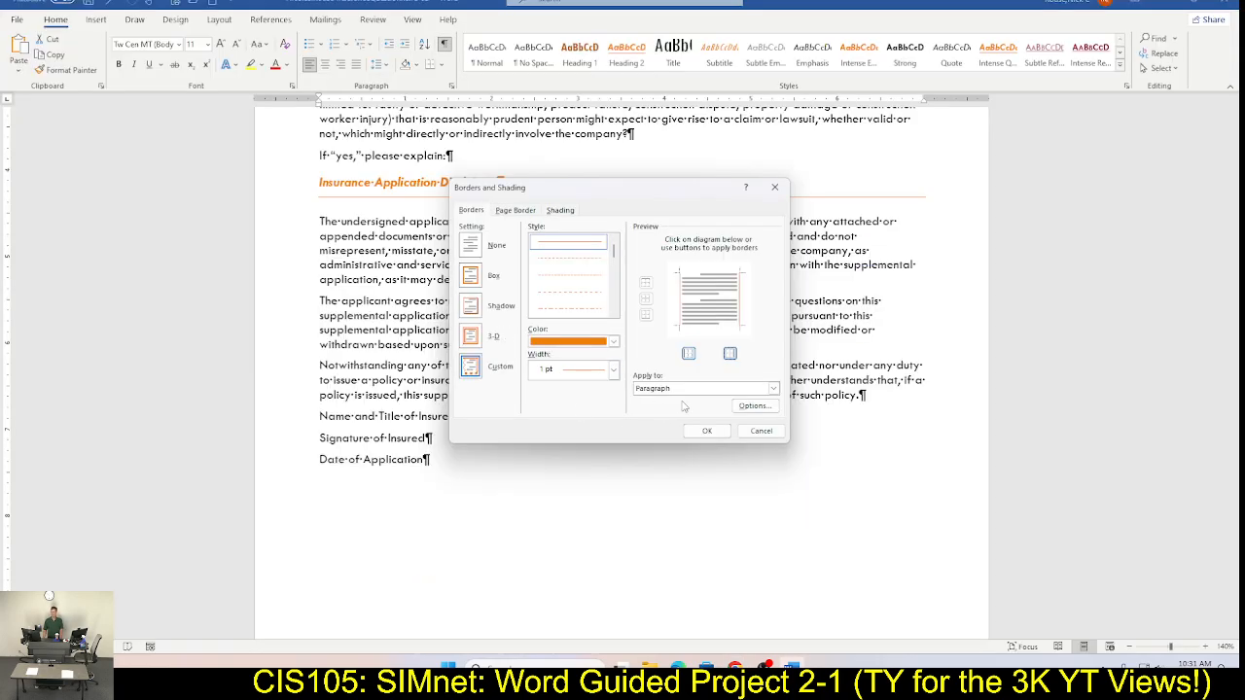
{"action": "key", "text": "alt+Tab"}
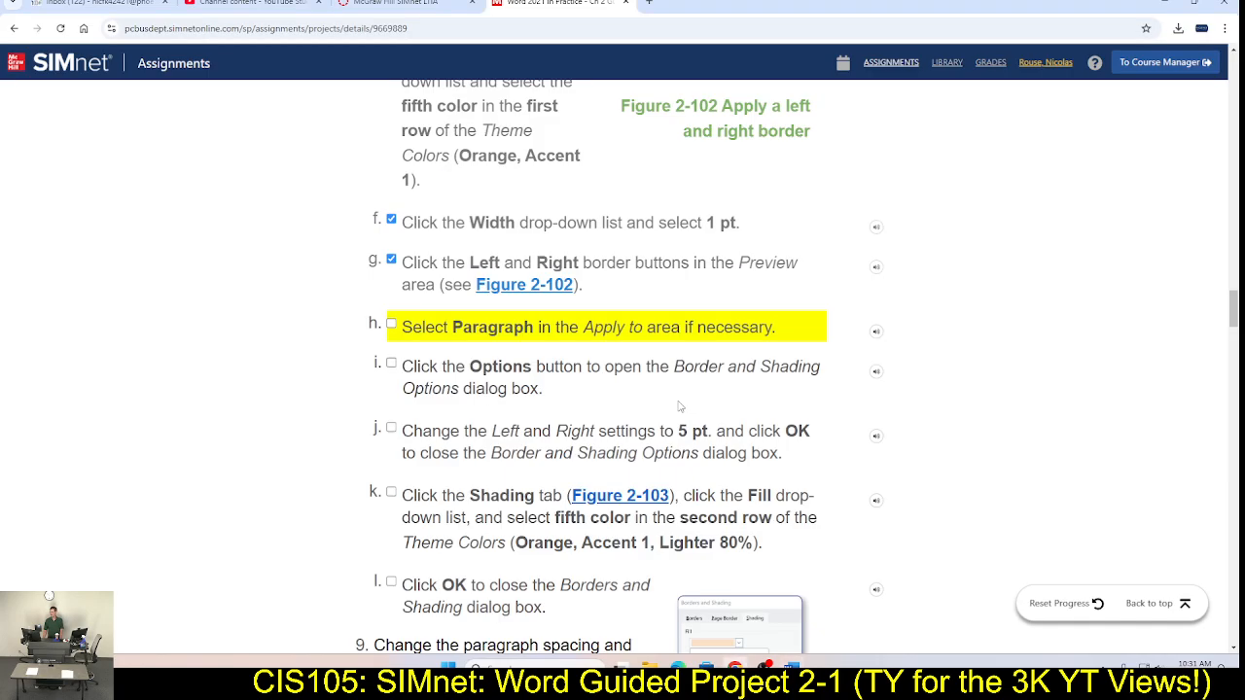
{"action": "left_click", "coordinate": [391, 328]}
{"action": "scroll", "coordinate": [611, 405], "scroll_direction": "down", "scroll_amount": 1}
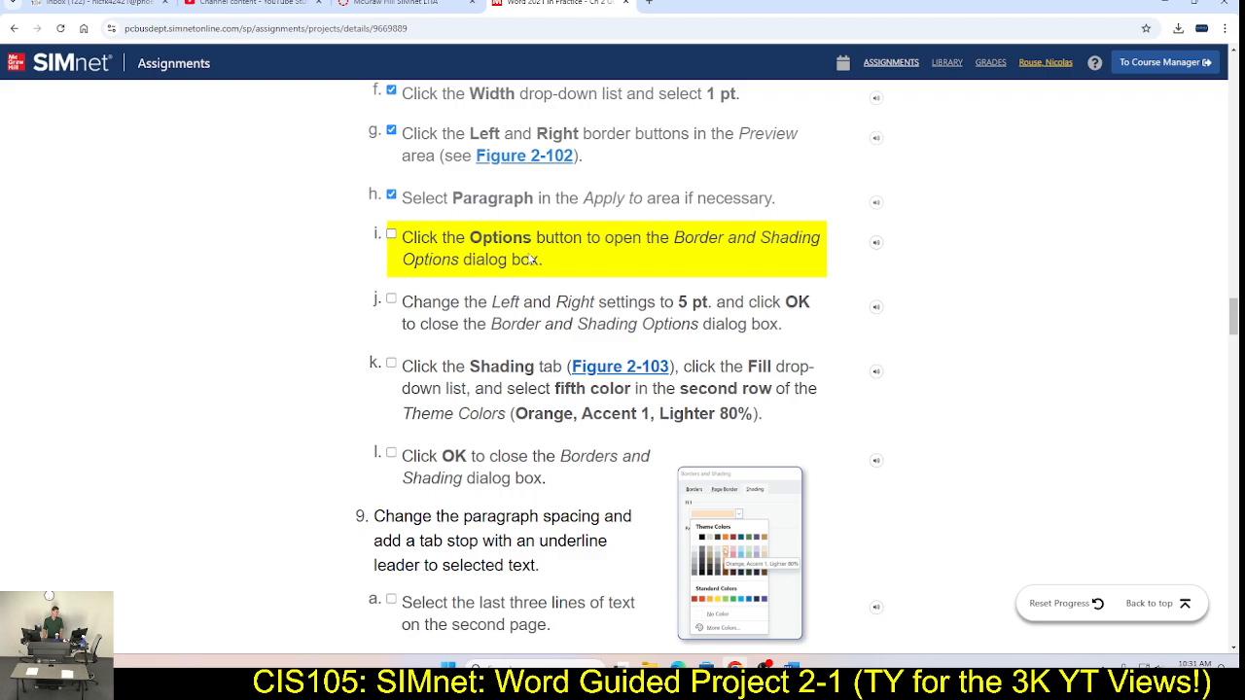
Step: Set the borders' Left and Right distances from text to 5 pt in Word, marking steps 8i and 8j as completed in SIMnet
{"action": "key", "text": "alt+Tab"}
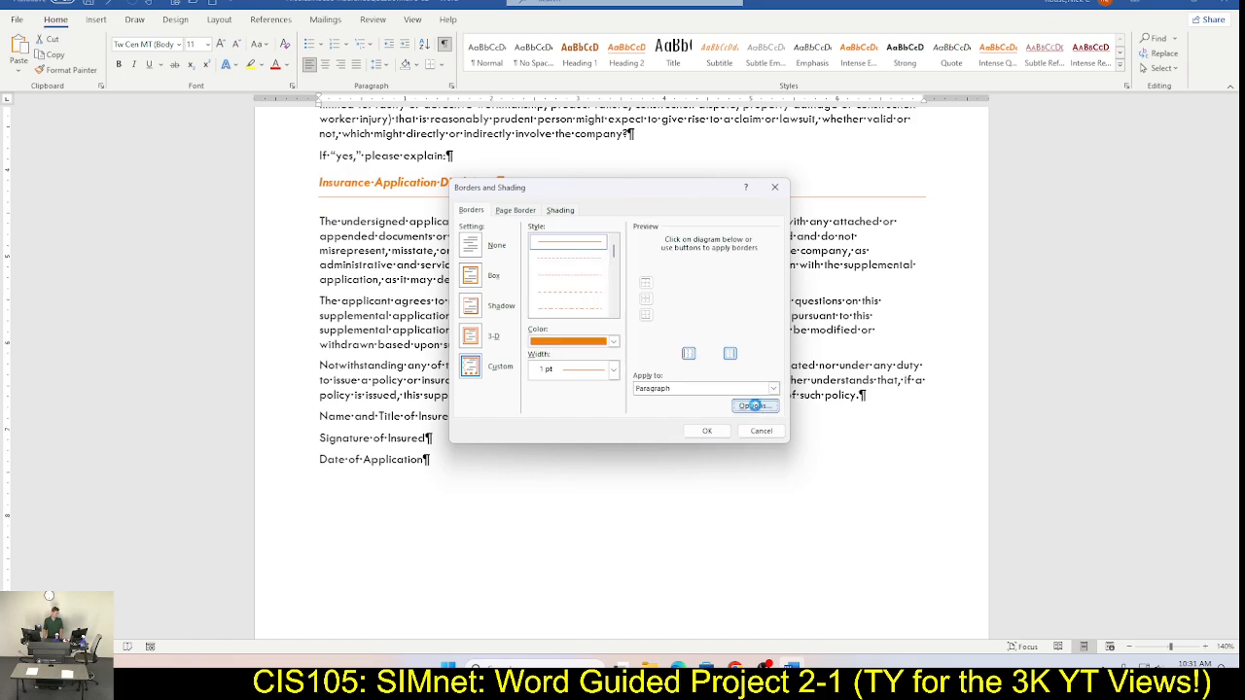
{"action": "left_click", "coordinate": [755, 407]}
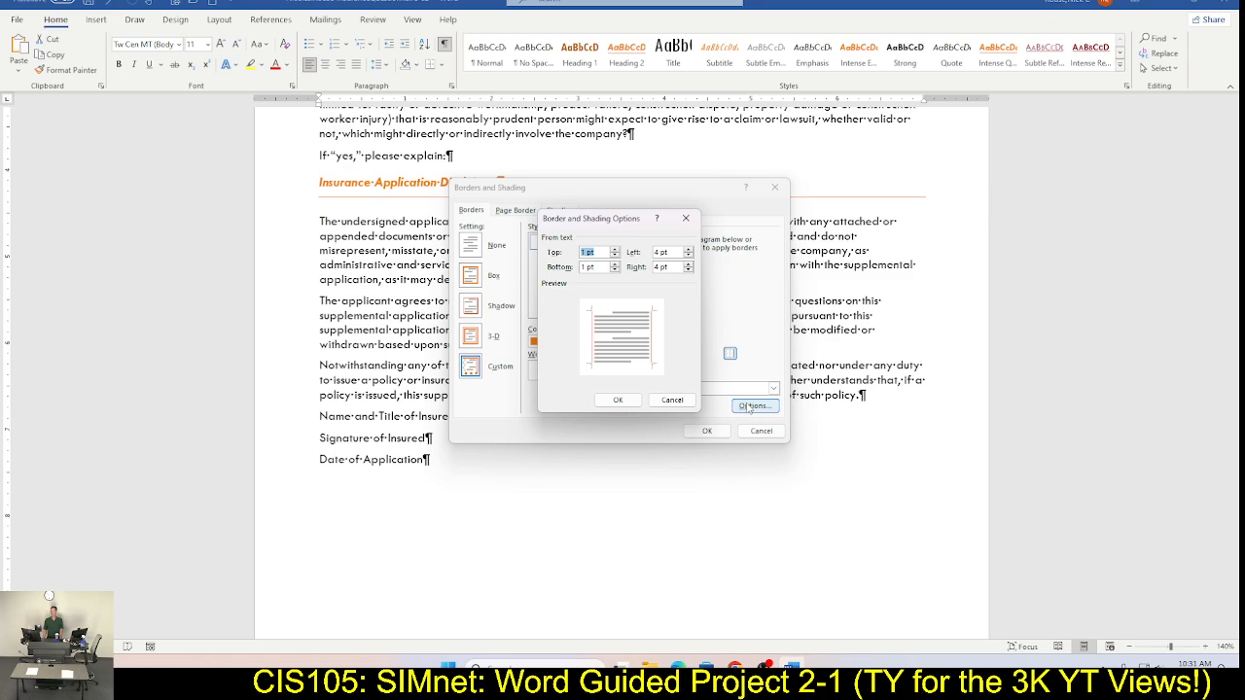
{"action": "left_click", "coordinate": [688, 251]}
{"action": "left_click", "coordinate": [689, 264]}
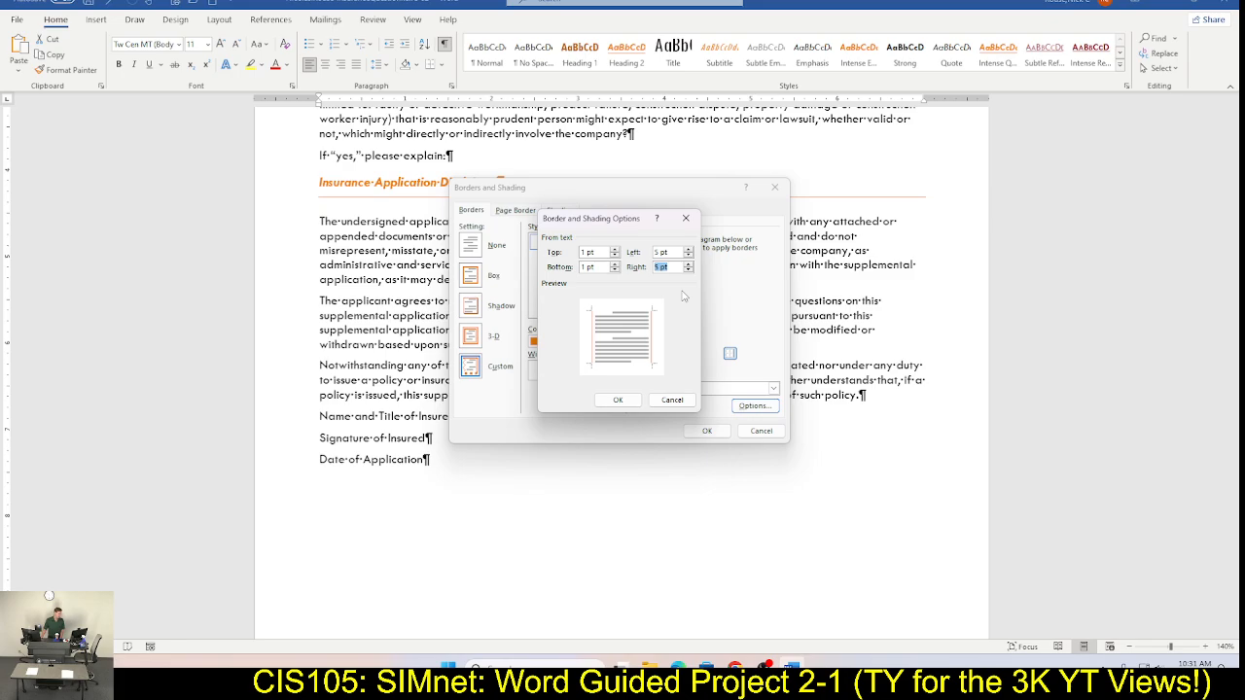
{"action": "key", "text": "alt+Tab"}
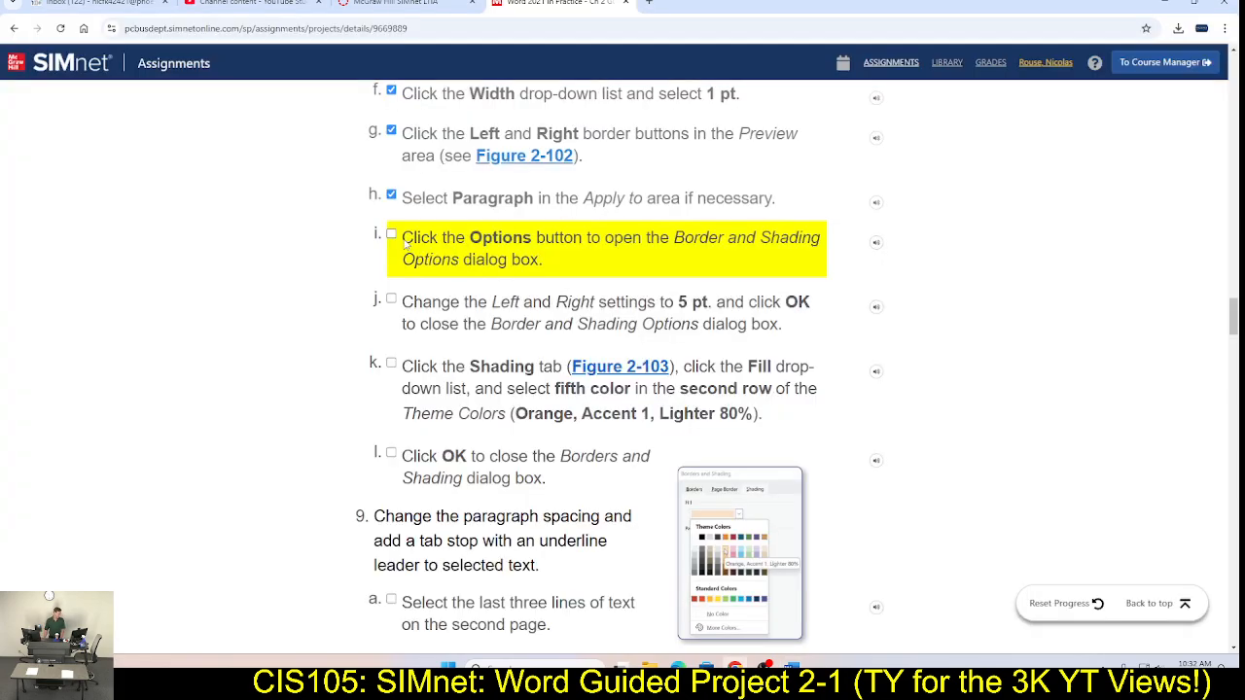
{"action": "left_click", "coordinate": [392, 236]}
{"action": "left_click", "coordinate": [392, 299]}
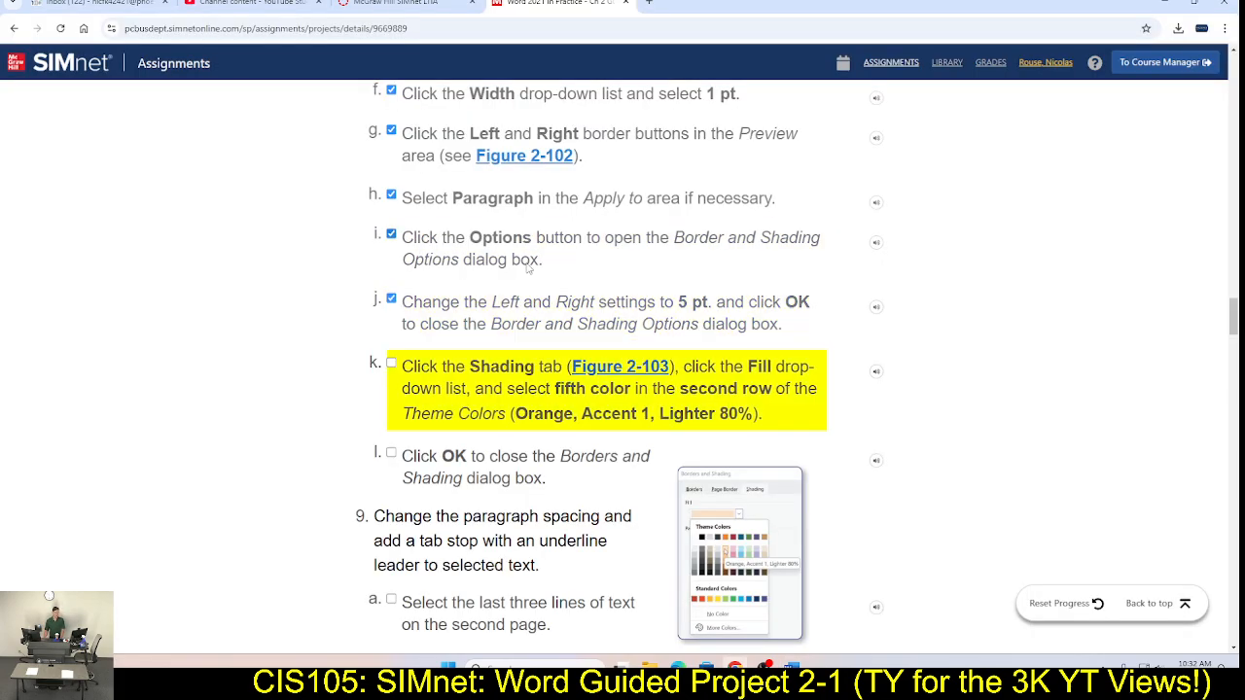
{"action": "key", "text": "alt+Tab"}
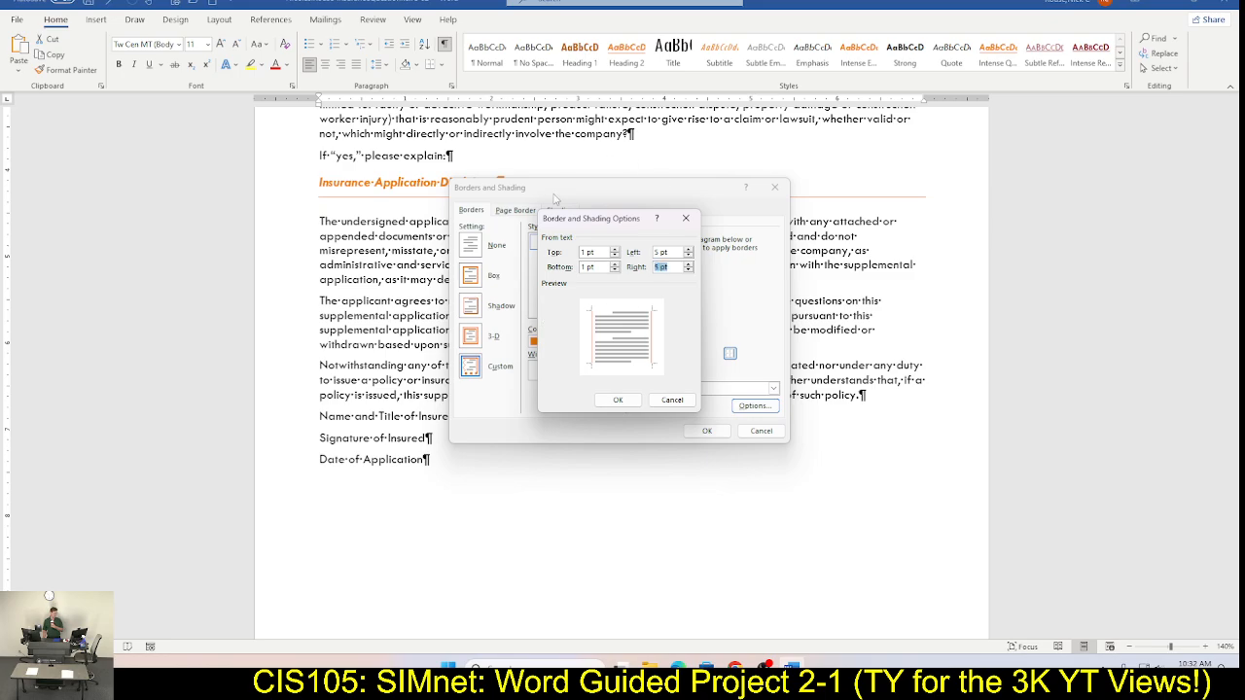
{"action": "left_click", "coordinate": [611, 401]}
{"action": "key", "text": "alt+Tab"}
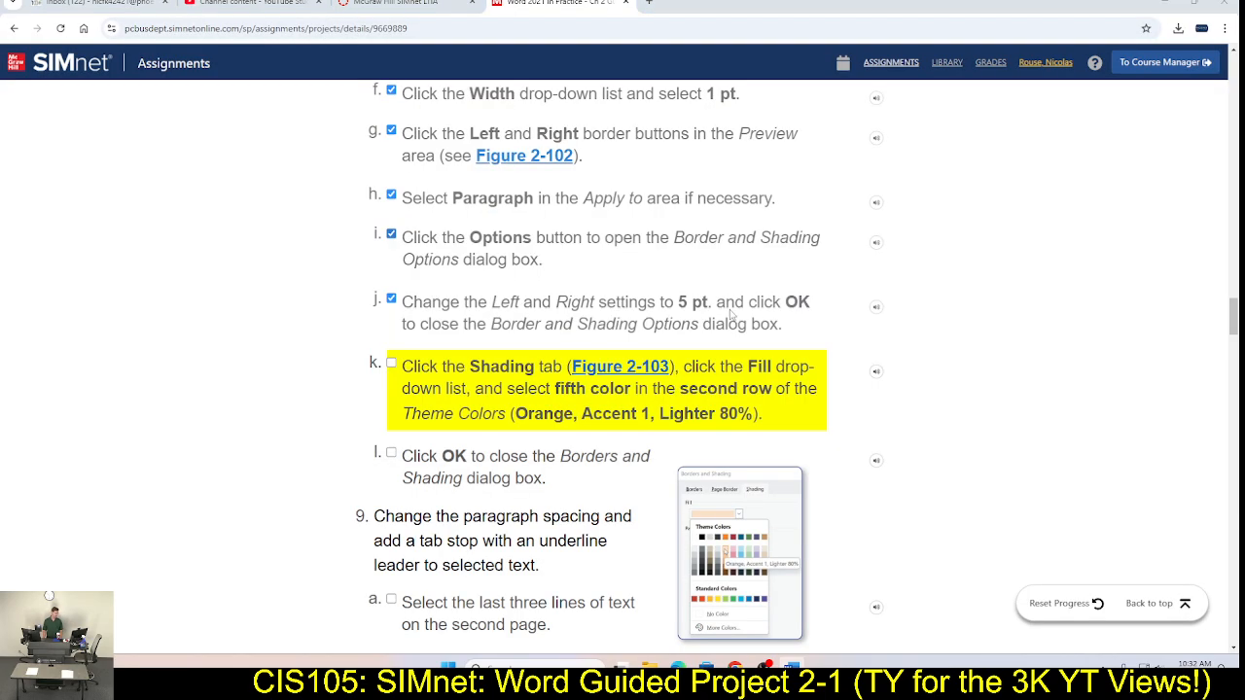
{"action": "left_click", "coordinate": [392, 365]}
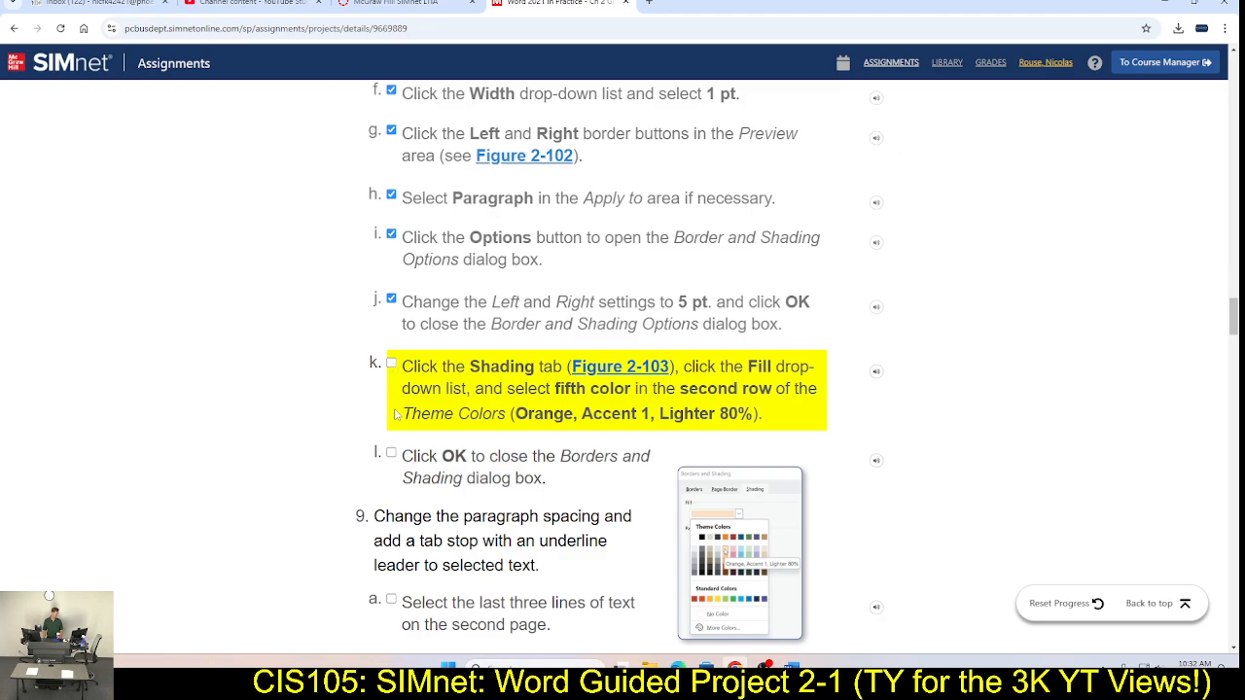
{"action": "left_click", "coordinate": [392, 453]}
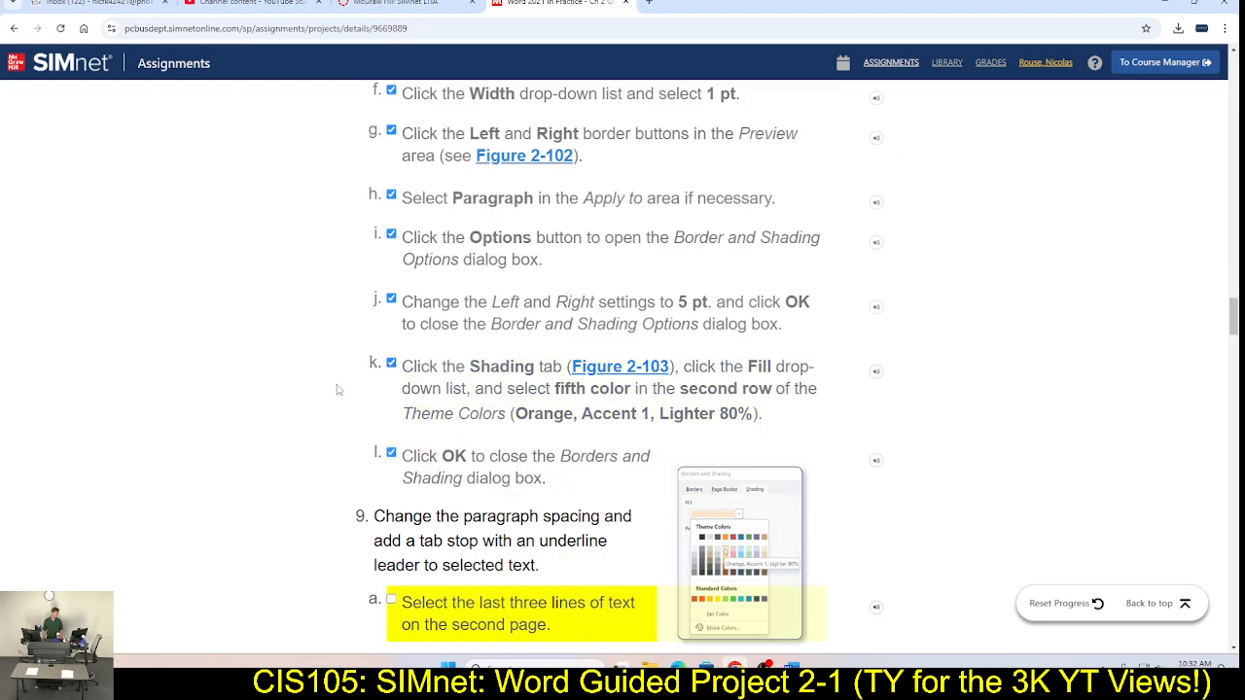
{"action": "left_click", "coordinate": [392, 365]}
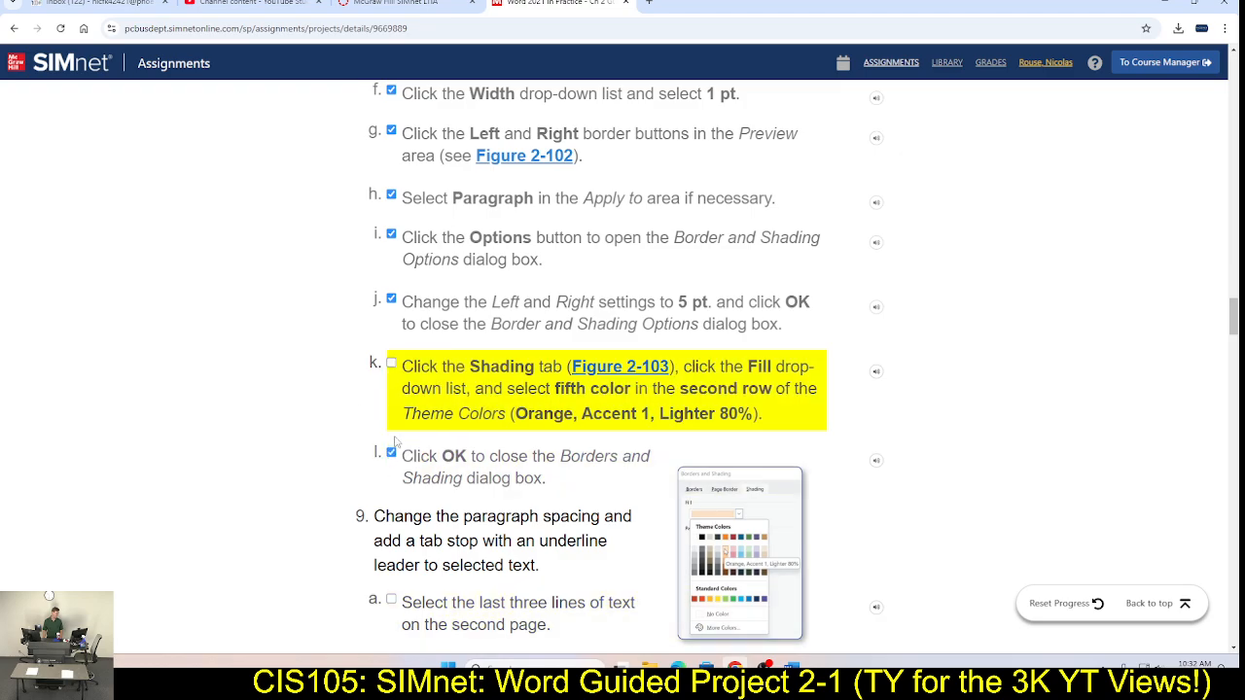
{"action": "left_click", "coordinate": [392, 453]}
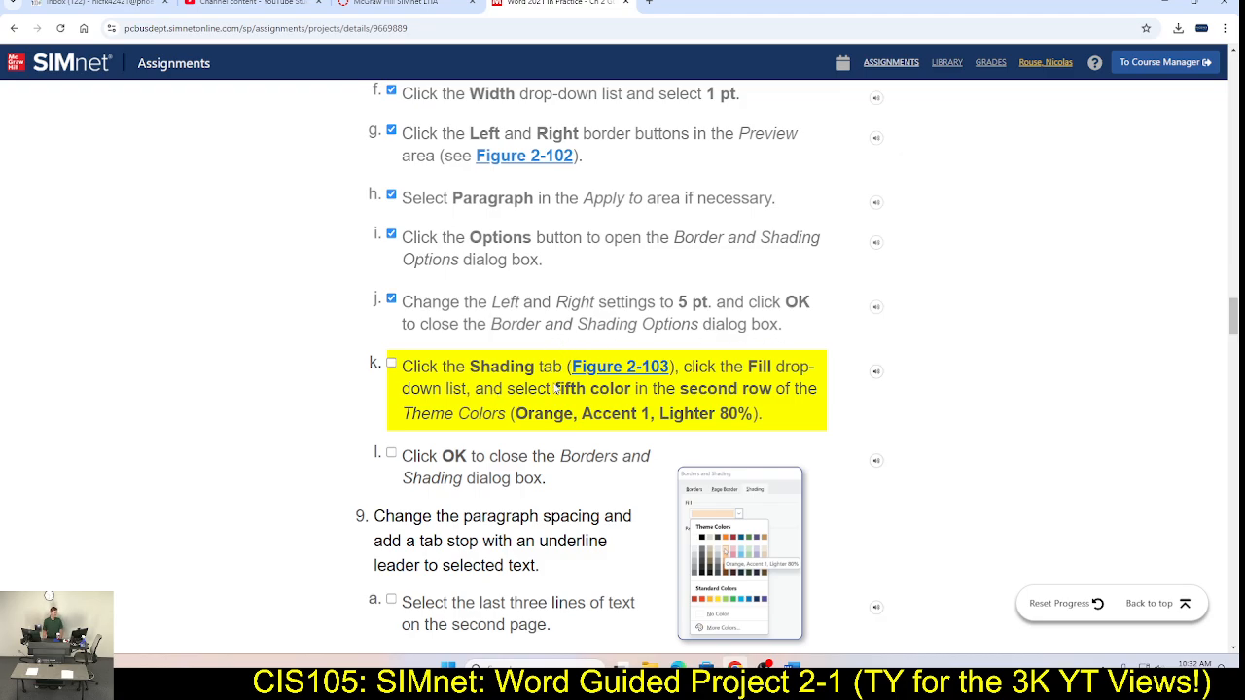
{"action": "scroll", "coordinate": [551, 389], "scroll_direction": "down", "scroll_amount": 1}
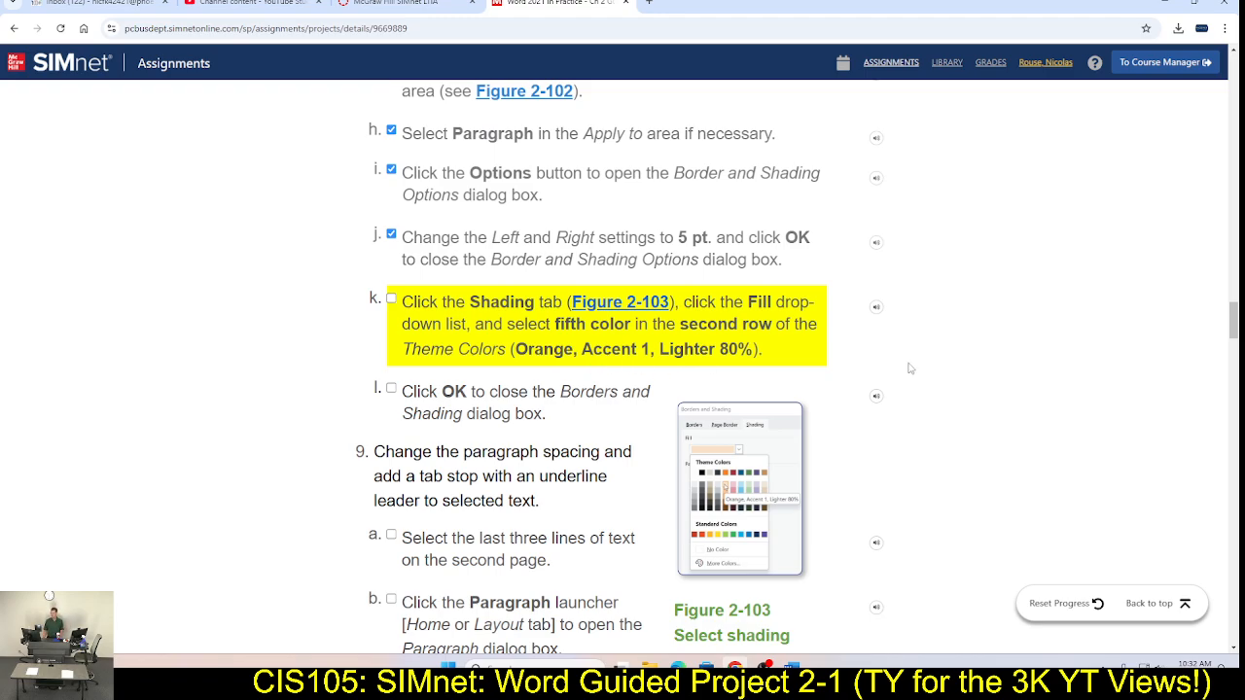
{"action": "key", "text": "alt+Tab"}
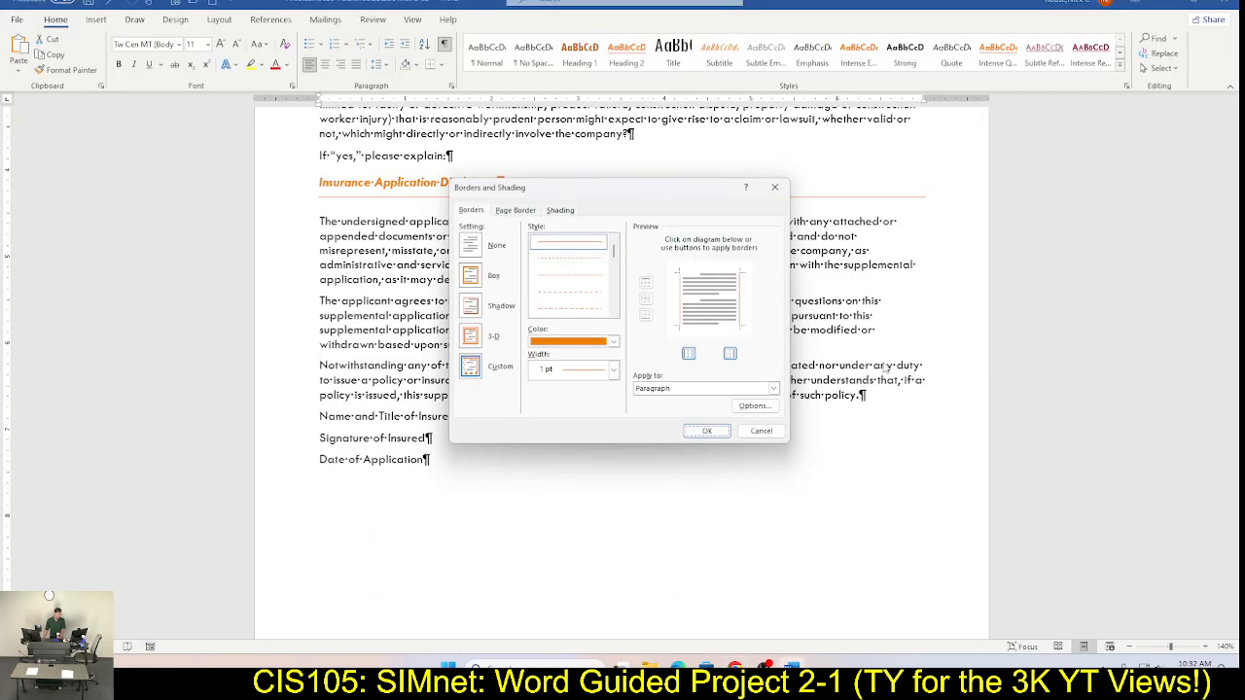
Step: Shade the disclaimer paragraphs with Orange, Accent 1, Lighter 80% in Word and mark steps 8k and 8l as completed in SIMnet
{"action": "left_click", "coordinate": [561, 210]}
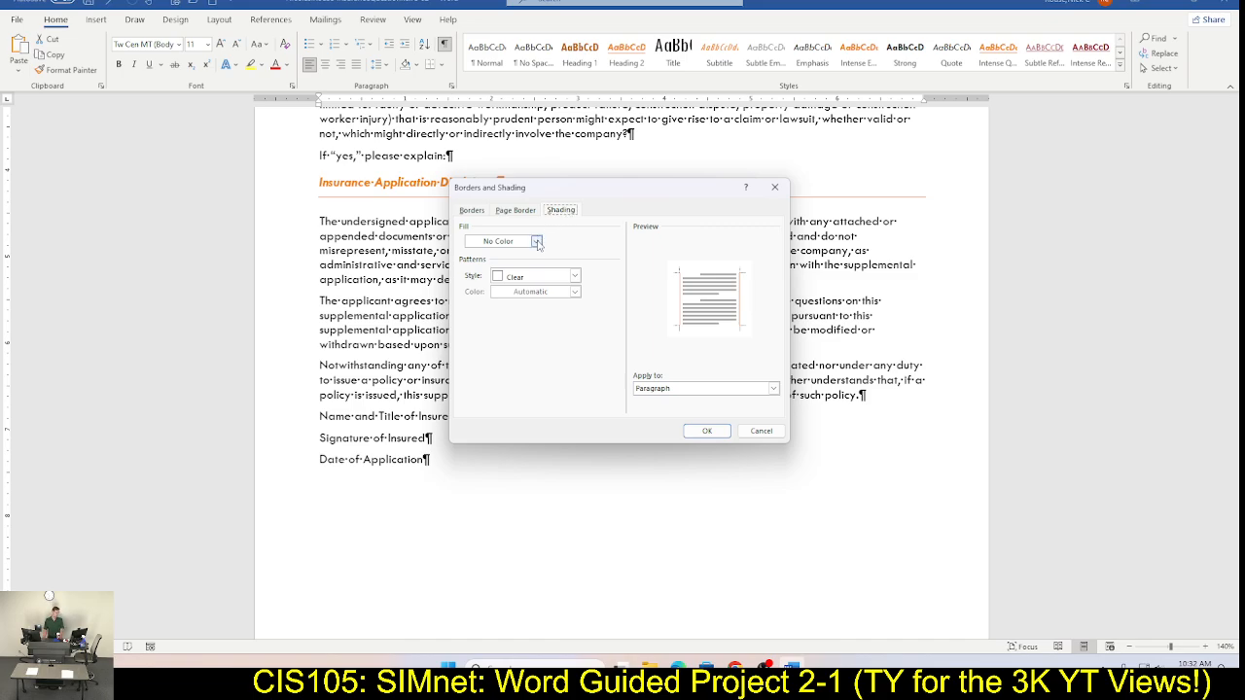
{"action": "left_click", "coordinate": [536, 241]}
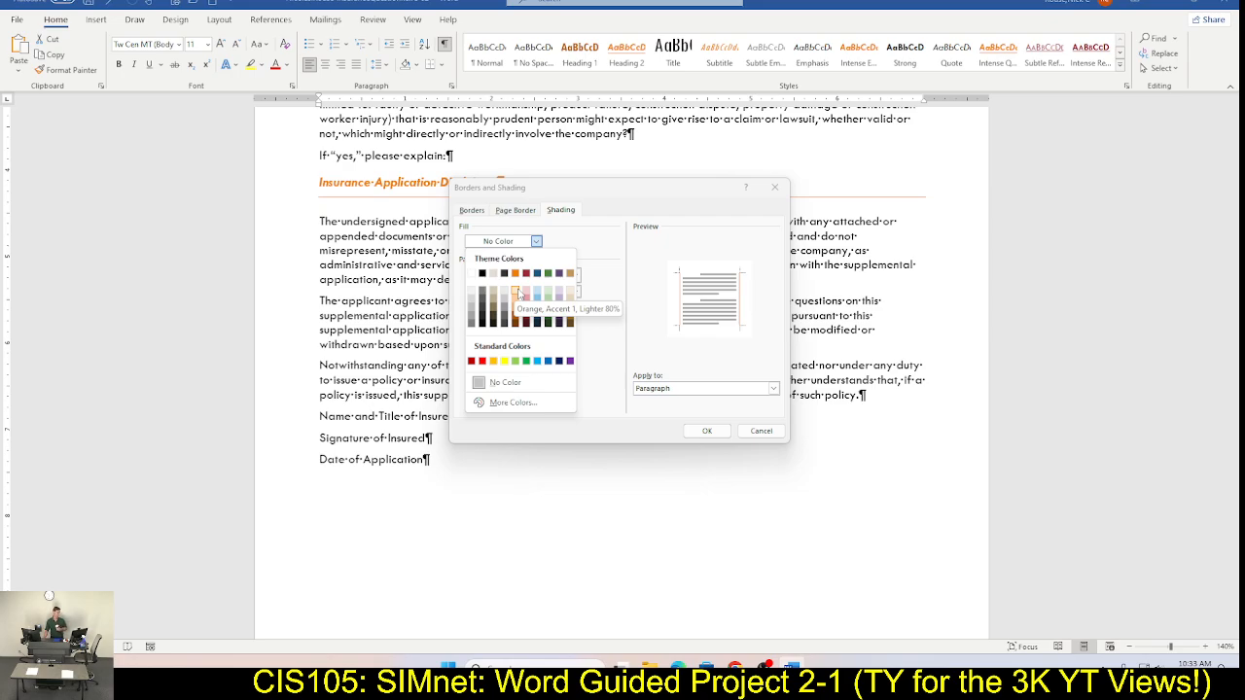
{"action": "left_click", "coordinate": [516, 294]}
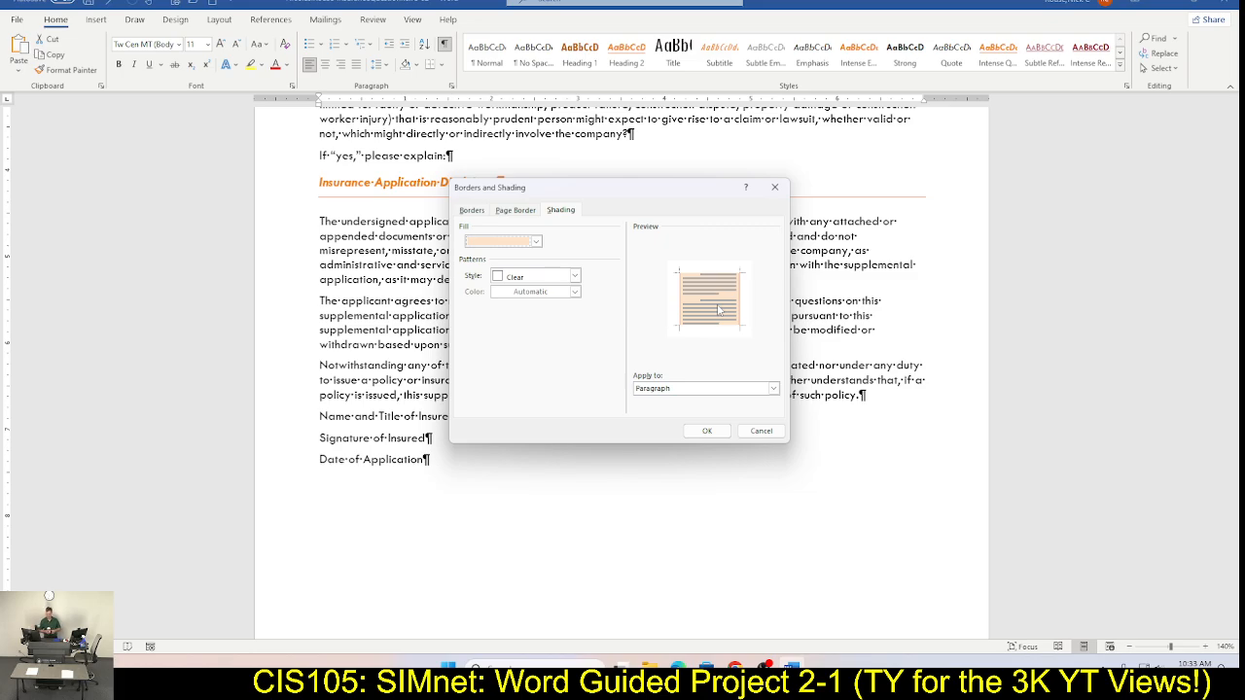
{"action": "key", "text": "alt+Tab"}
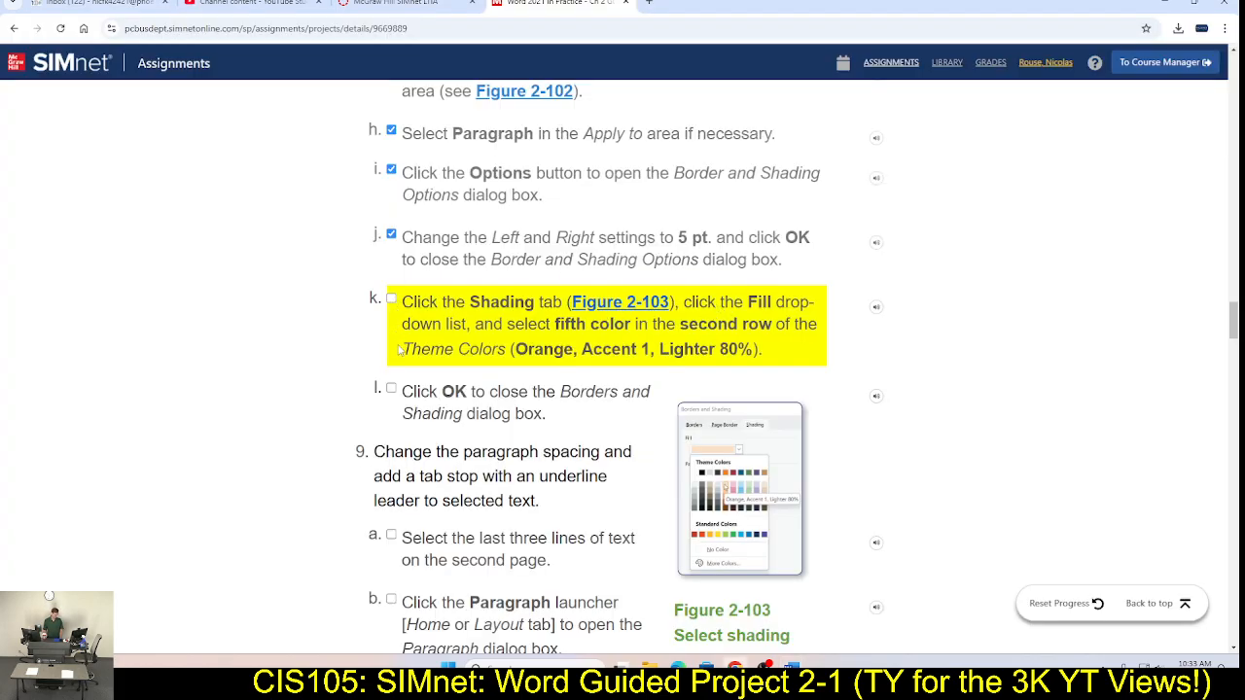
{"action": "left_click", "coordinate": [391, 299]}
{"action": "left_click", "coordinate": [392, 389]}
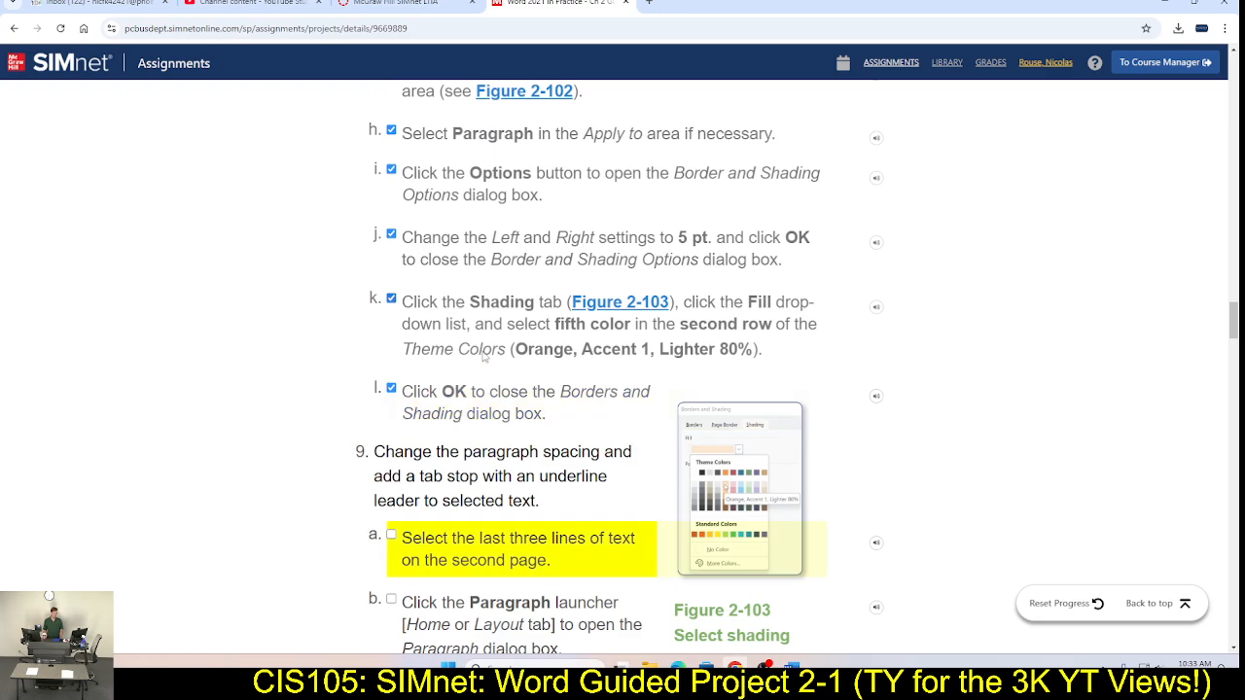
{"action": "key", "text": "alt+Tab"}
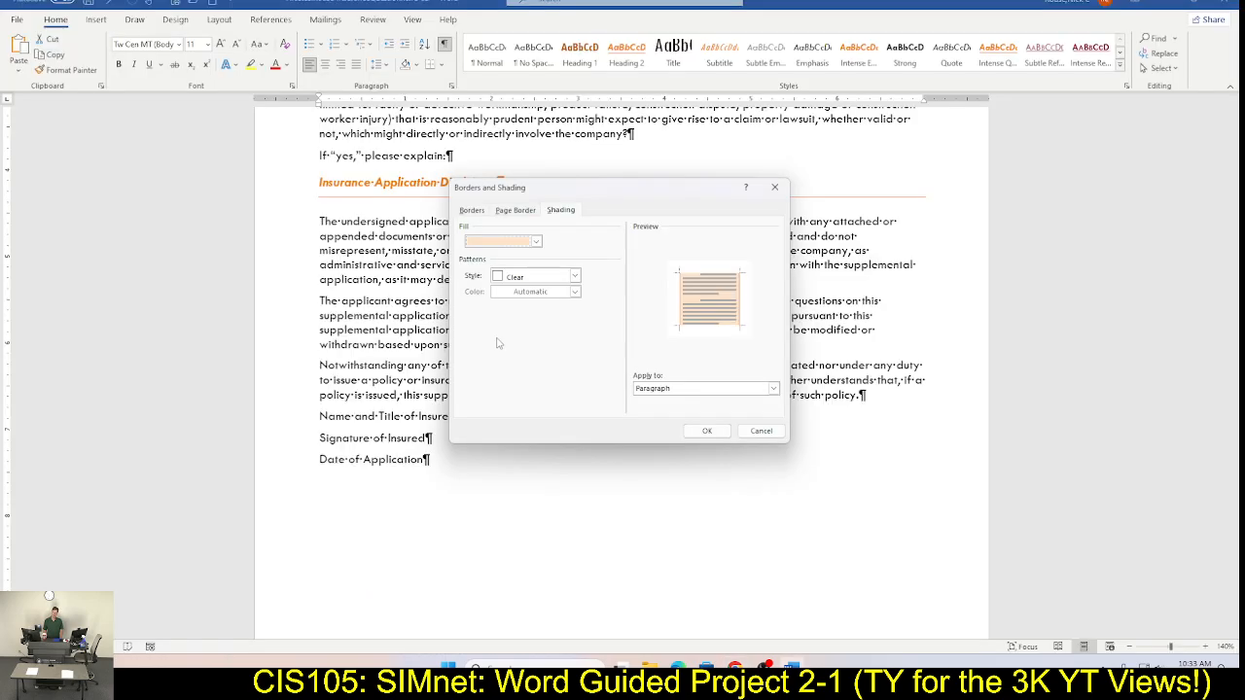
{"action": "left_click", "coordinate": [709, 432]}
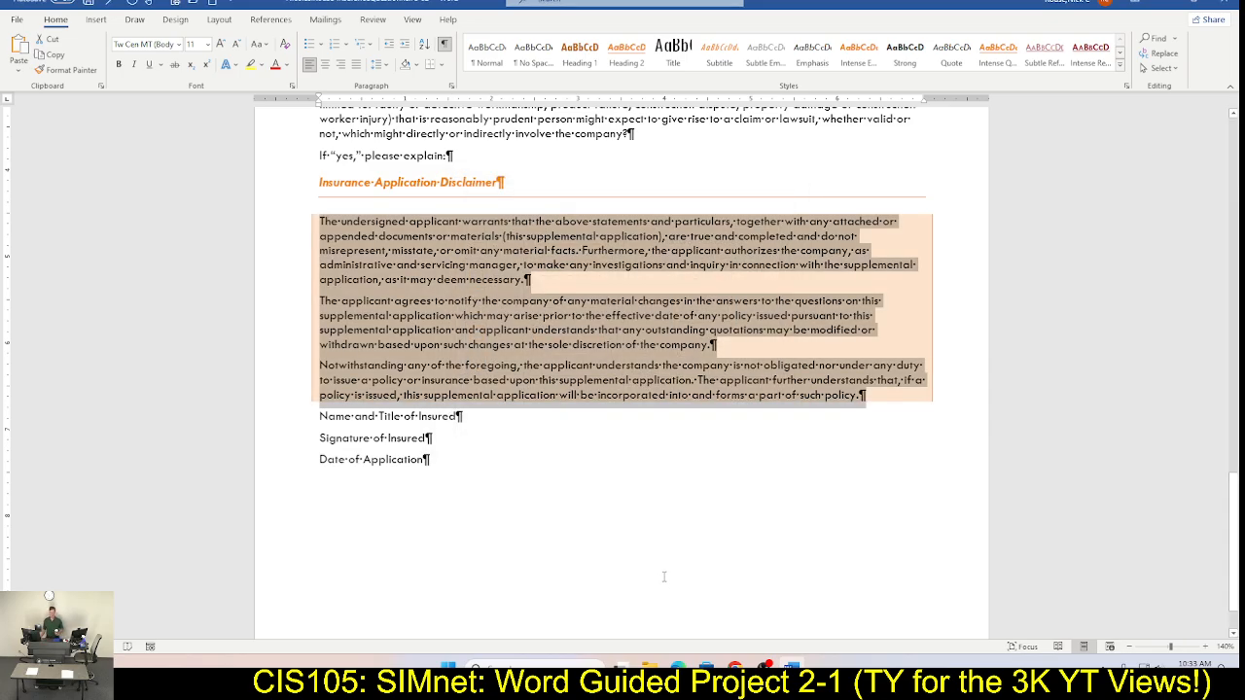
{"action": "left_click", "coordinate": [580, 428]}
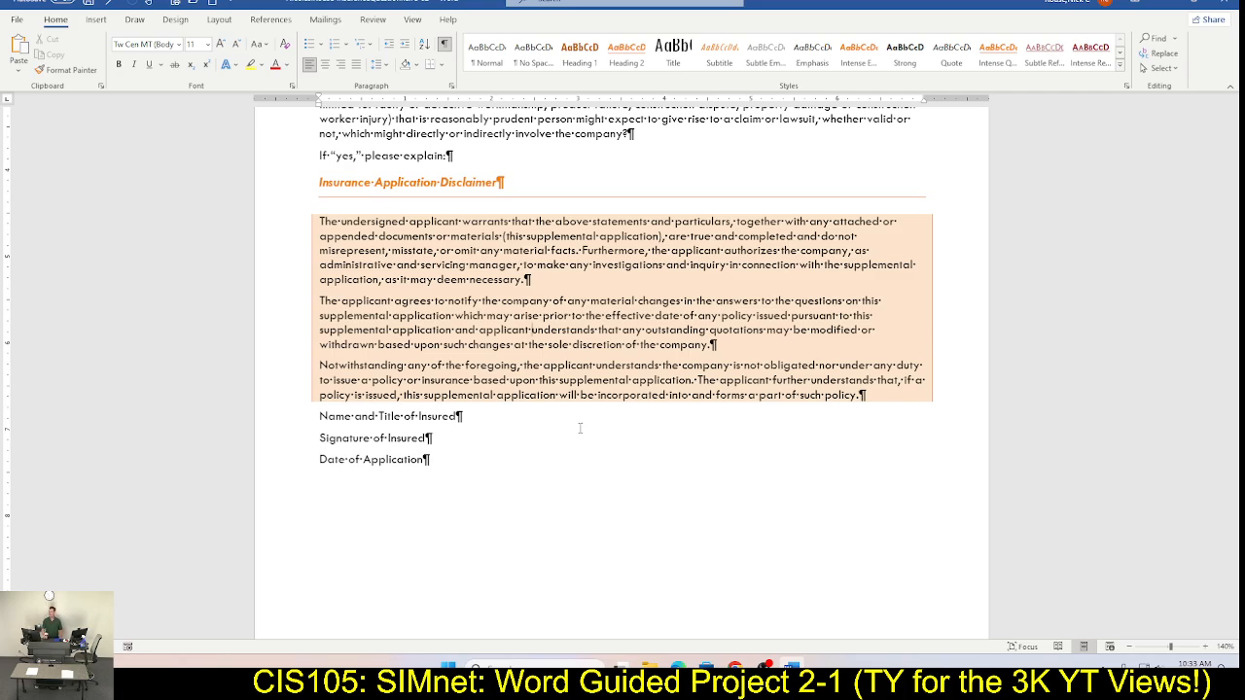
Step: Select the last three lines of the Word document, from Name and Title of Insured on, and mark step 9a as completed in SIMnet
{"action": "key", "text": "alt+Tab"}
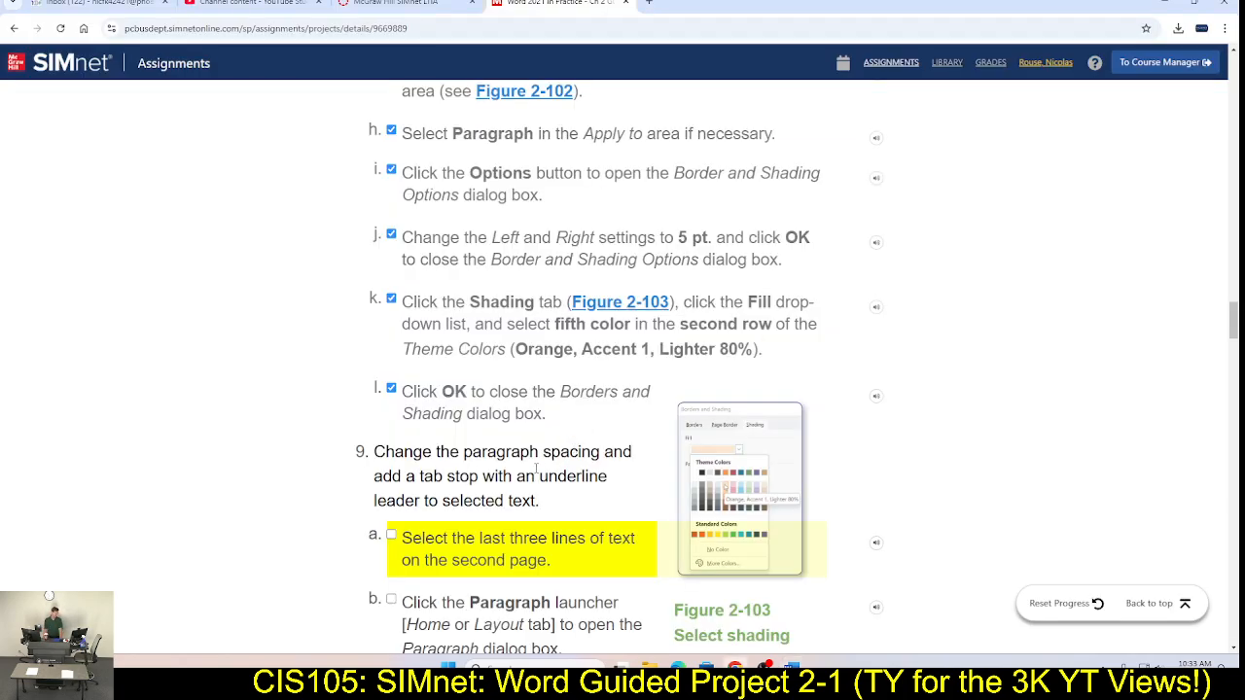
{"action": "scroll", "coordinate": [537, 470], "scroll_direction": "down", "scroll_amount": 3}
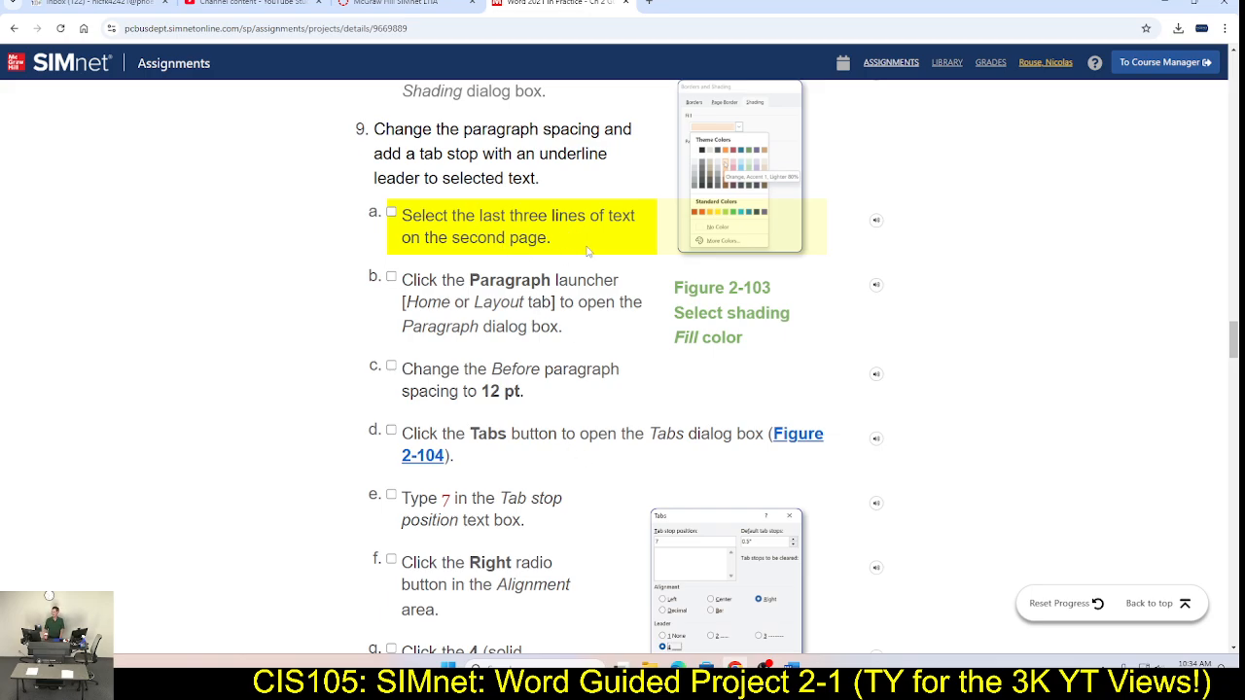
{"action": "key", "text": "alt+Tab"}
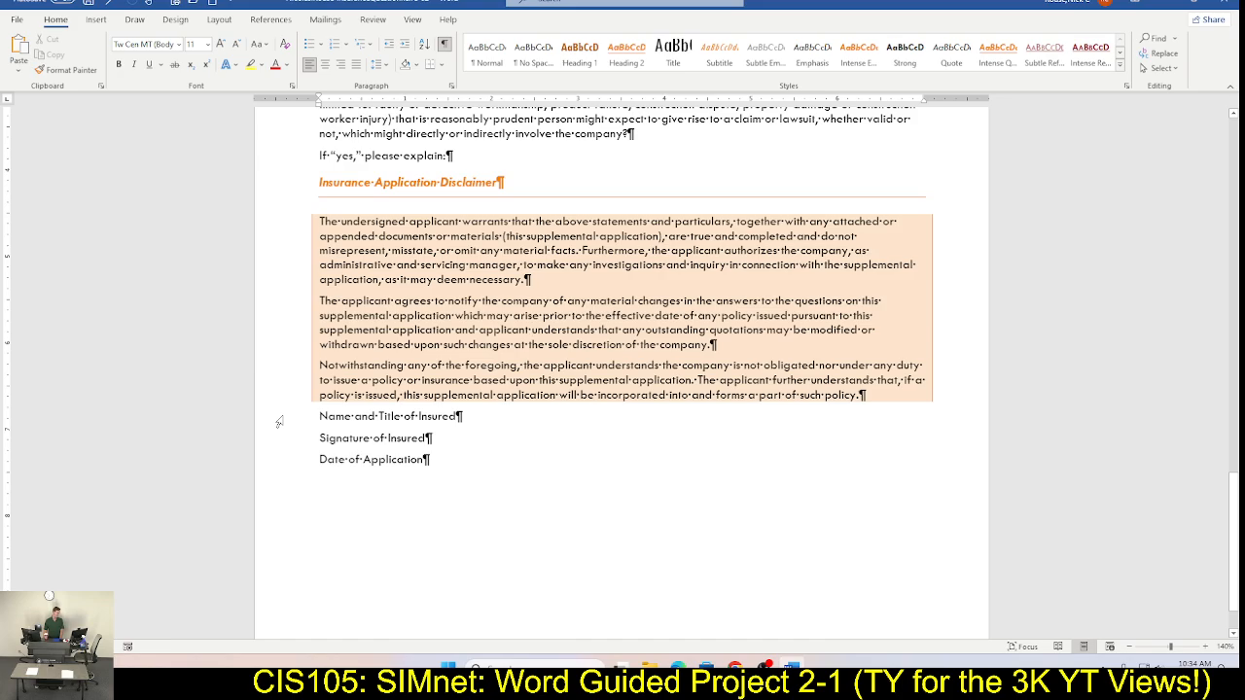
{"action": "left_click_drag", "start_coordinate": [280, 422], "coordinate": [273, 464]}
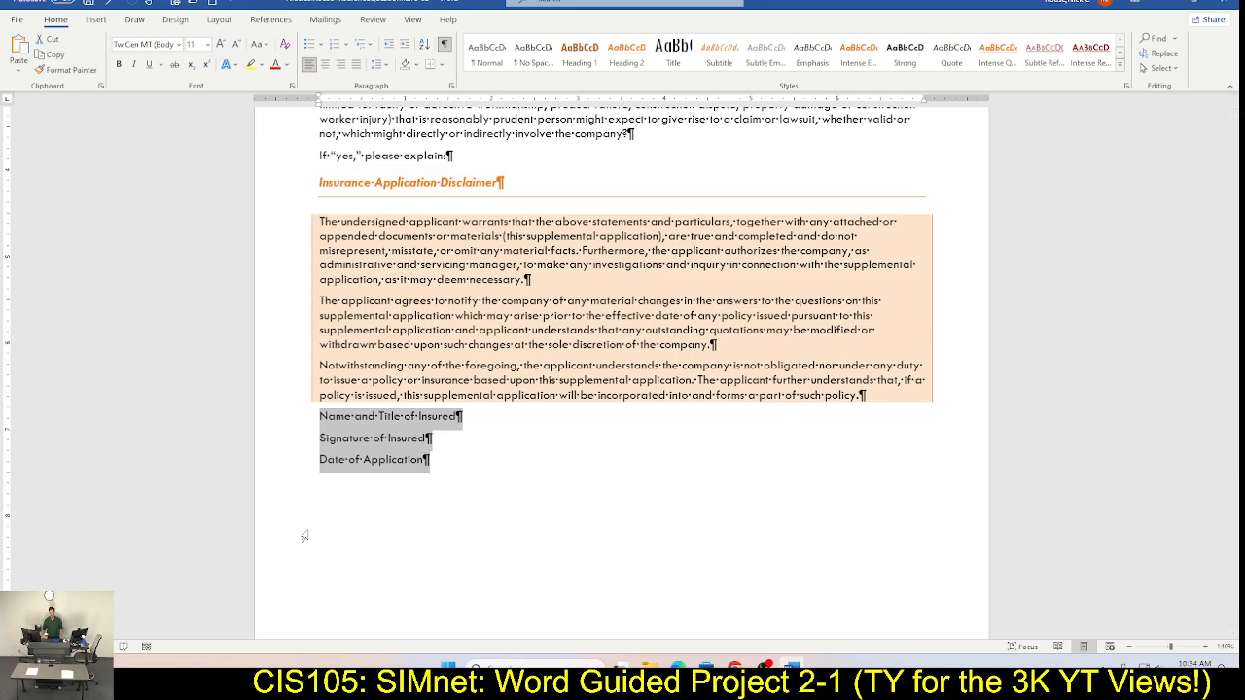
{"action": "key", "text": "alt+Tab"}
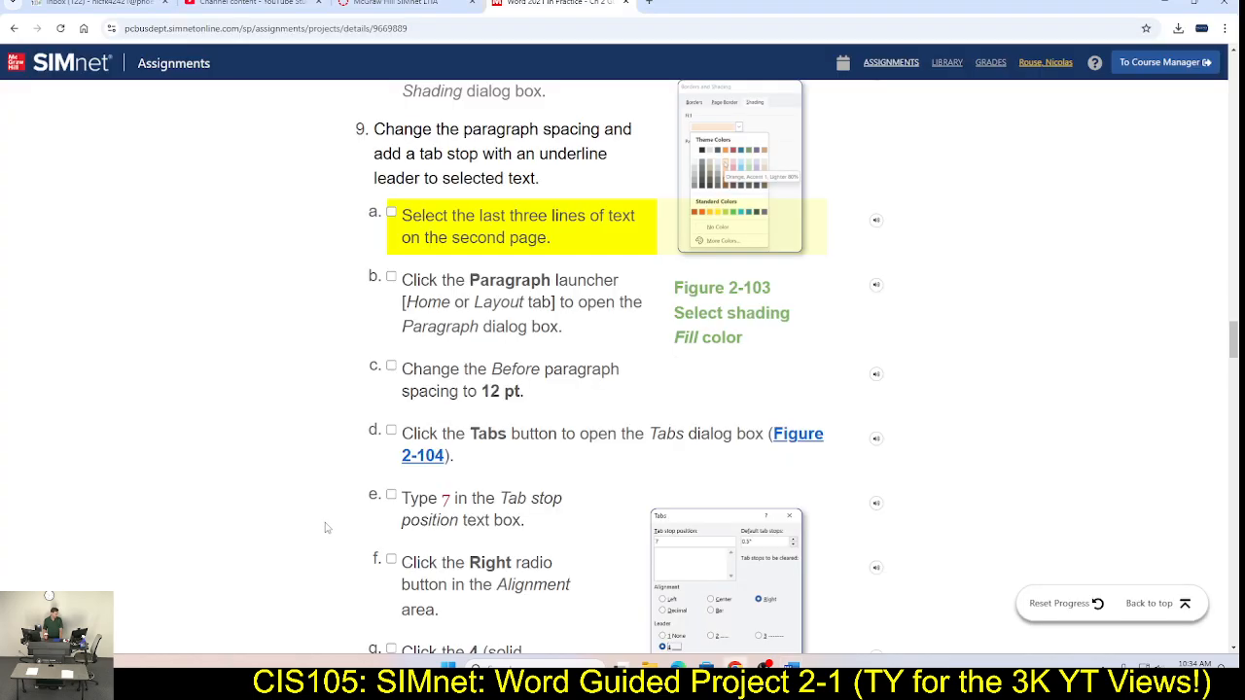
{"action": "left_click", "coordinate": [392, 215]}
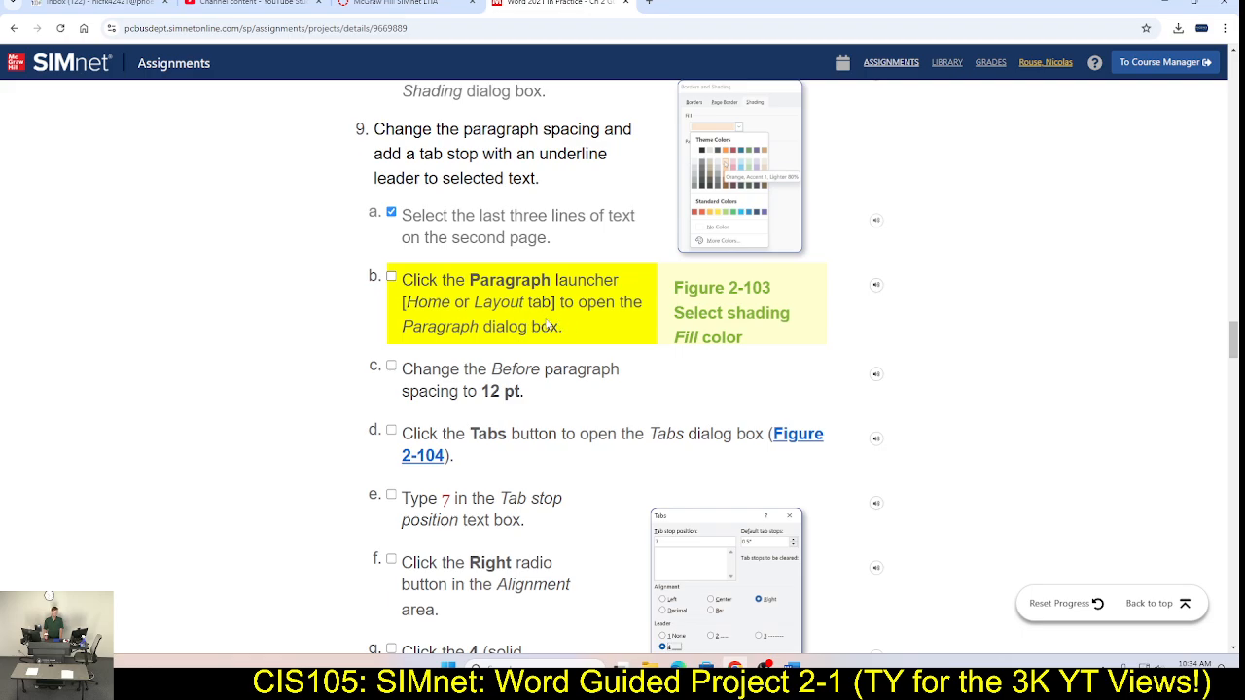
Step: Open the Paragraph settings for the selected signature lines in Word and mark step 9b as completed in SIMnet
{"action": "key", "text": "alt+Tab"}
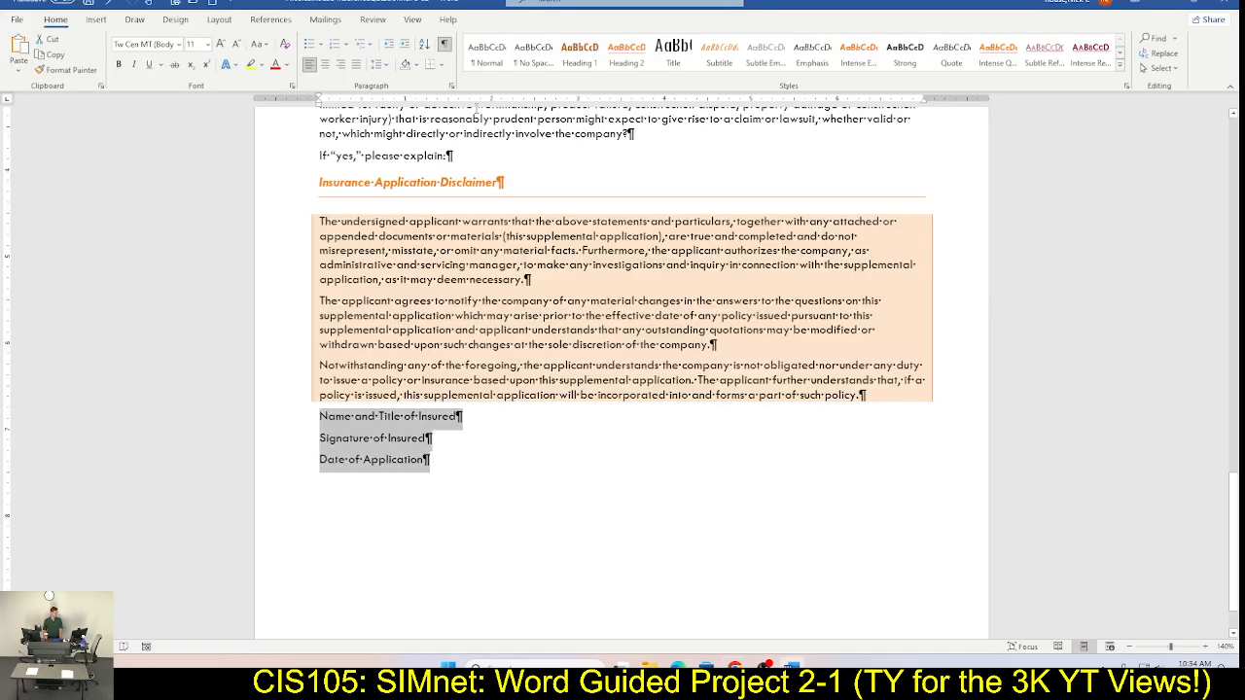
{"action": "left_click", "coordinate": [450, 88]}
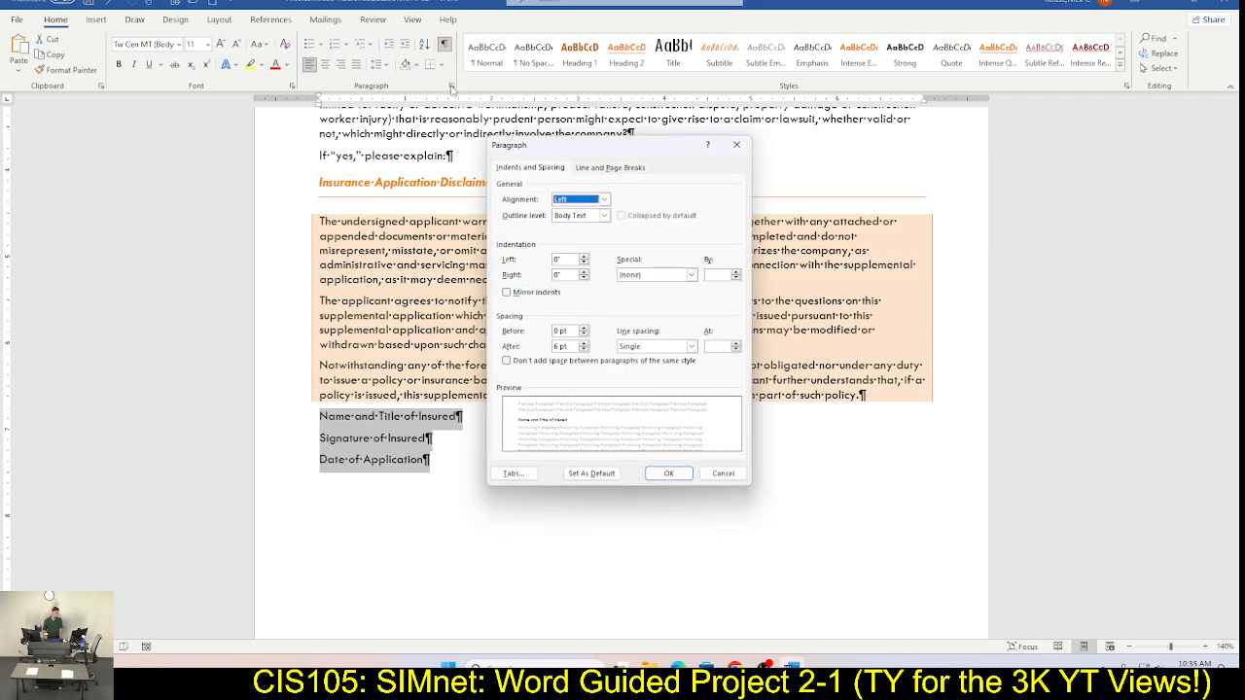
{"action": "key", "text": "alt+Tab"}
{"action": "left_click", "coordinate": [392, 277]}
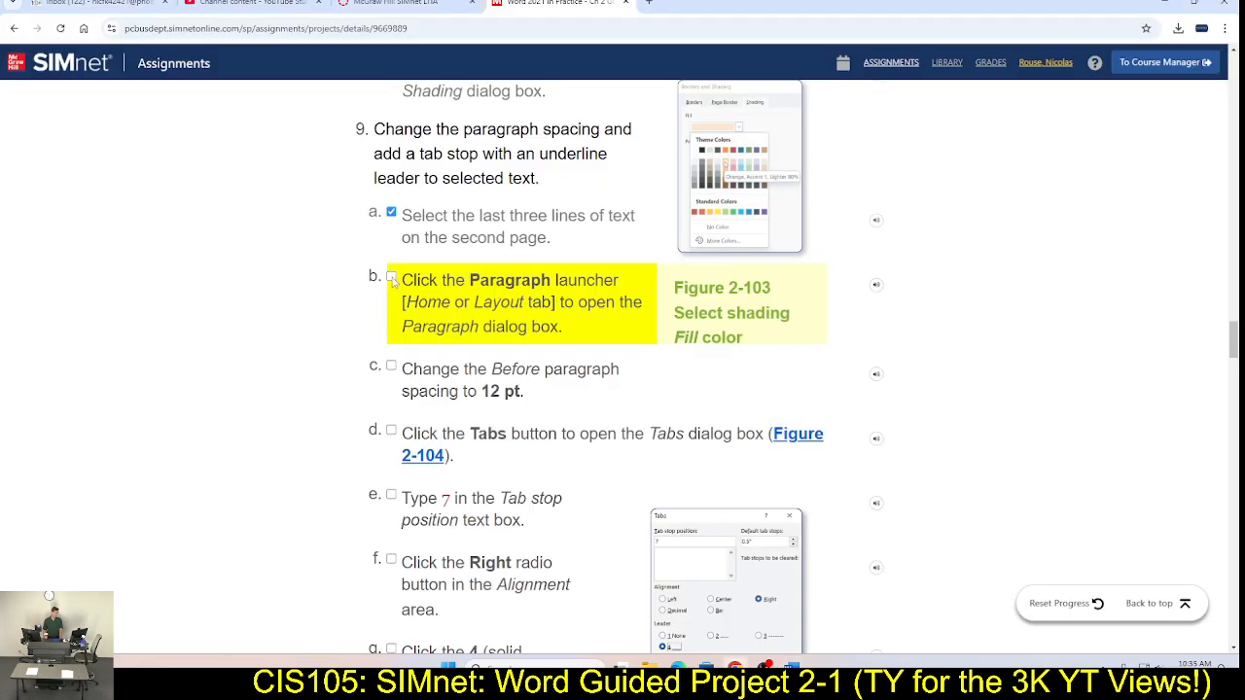
{"action": "scroll", "coordinate": [457, 350], "scroll_direction": "down", "scroll_amount": 1}
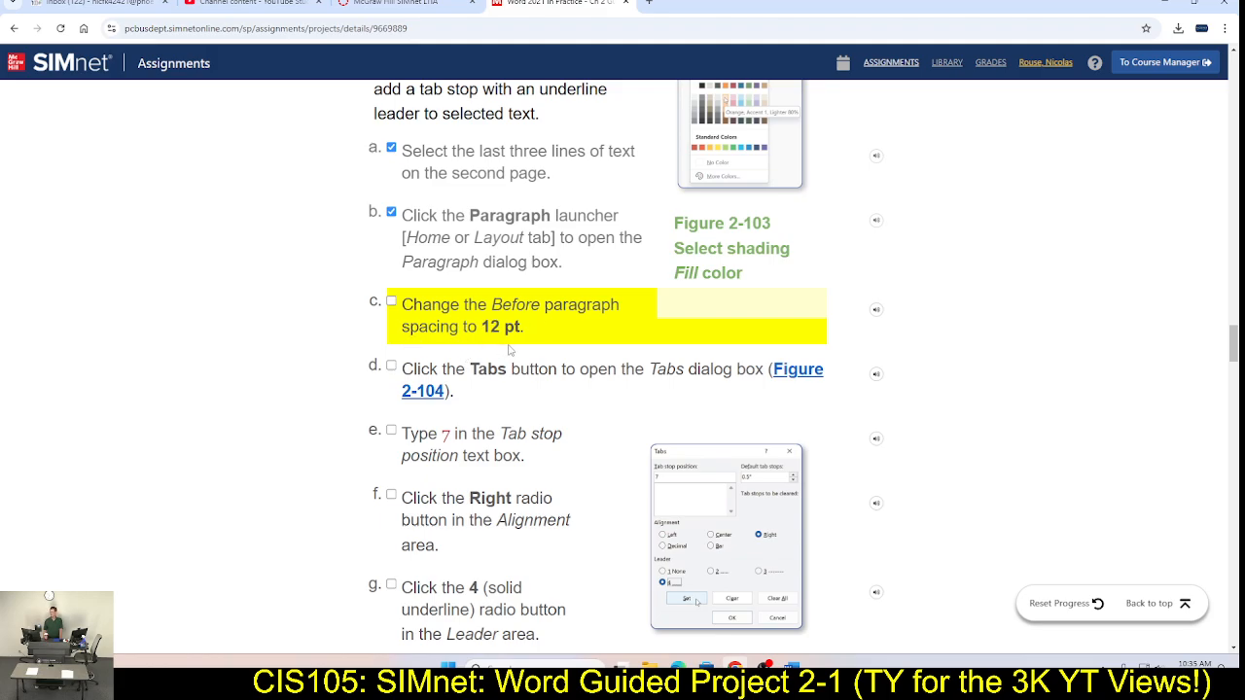
Step: Set the Before paragraph spacing of the signature lines to 12 pt in Word and mark step 9c as completed in SIMnet
{"action": "key", "text": "alt+Tab"}
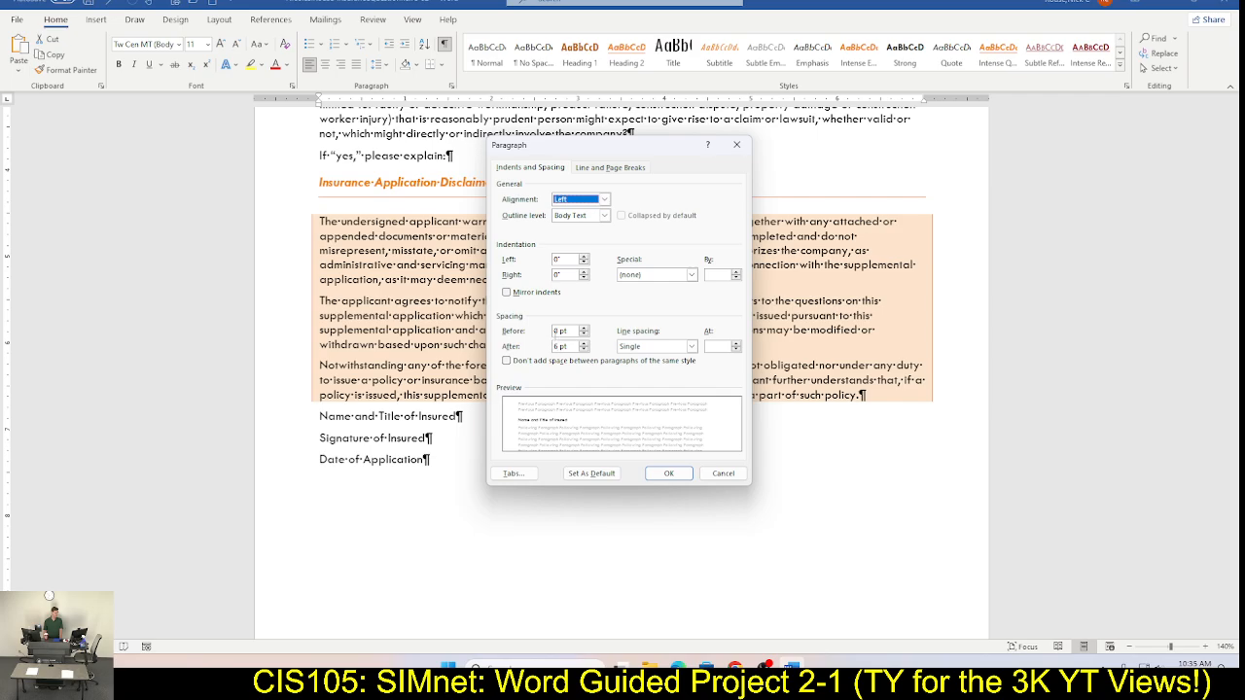
{"action": "left_click", "coordinate": [583, 329]}
{"action": "left_click", "coordinate": [584, 329]}
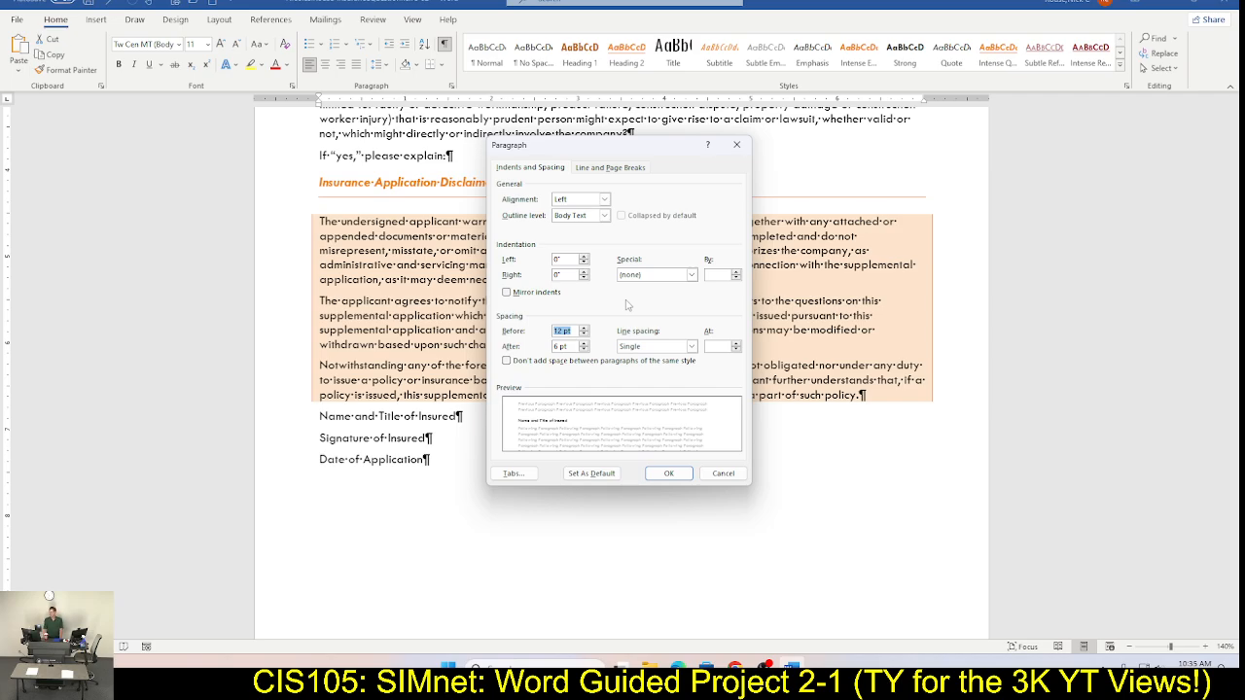
{"action": "key", "text": "alt+Tab"}
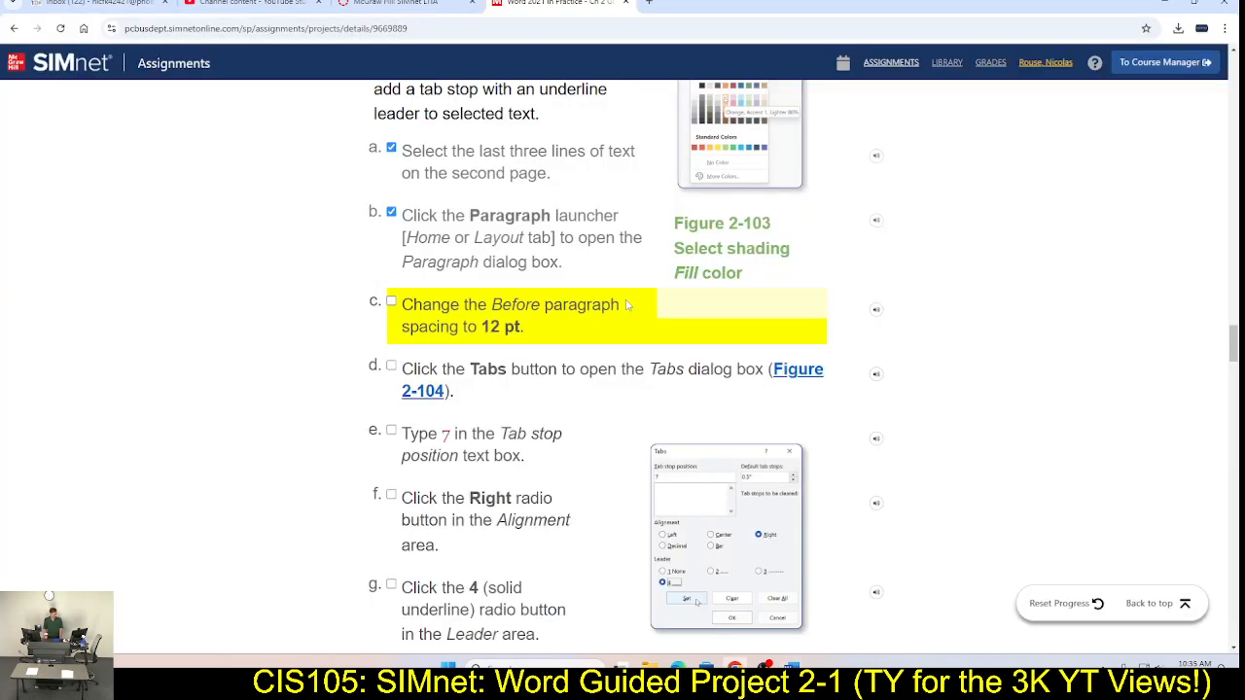
{"action": "left_click", "coordinate": [392, 303]}
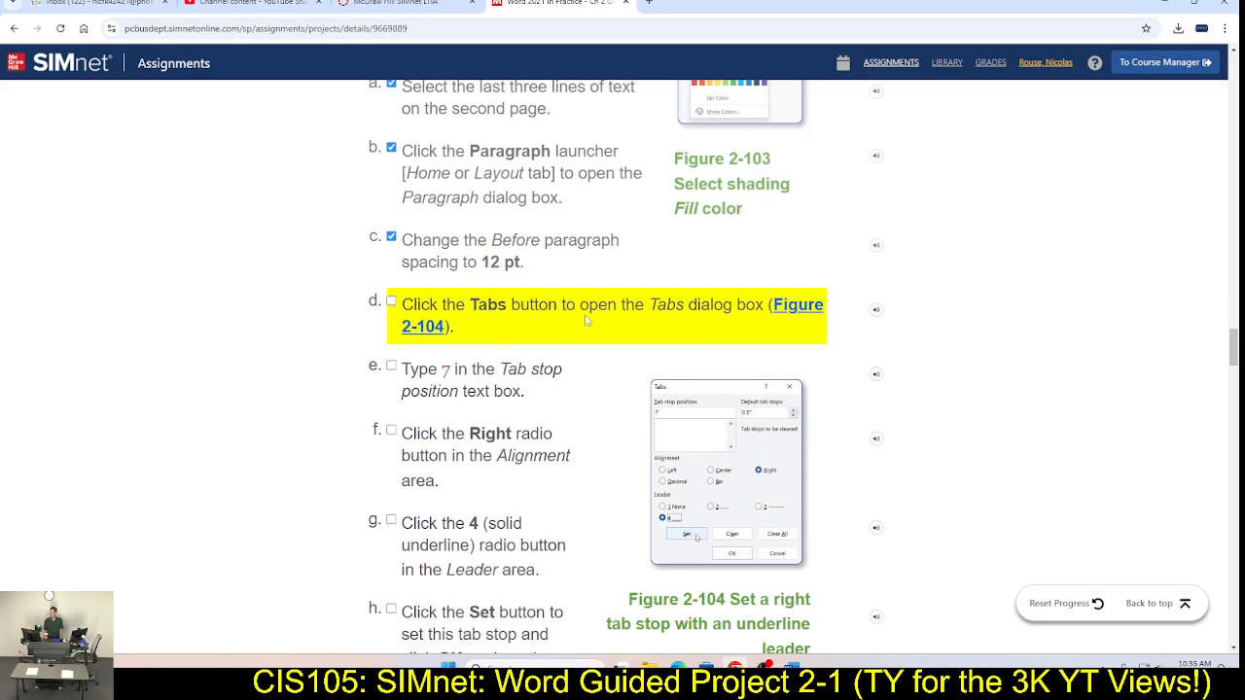
Step: Open the Tabs settings for the signature lines in Word and mark step 9d as completed in SIMnet
{"action": "key", "text": "alt+Tab"}
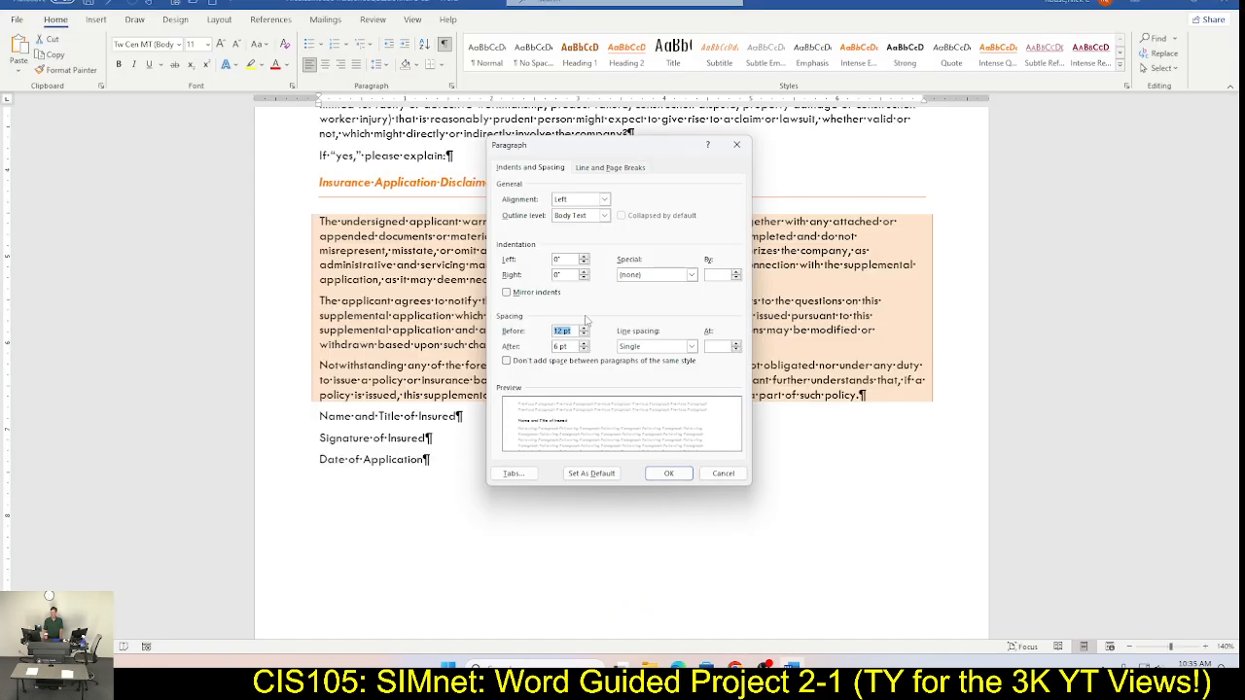
{"action": "left_click", "coordinate": [514, 474]}
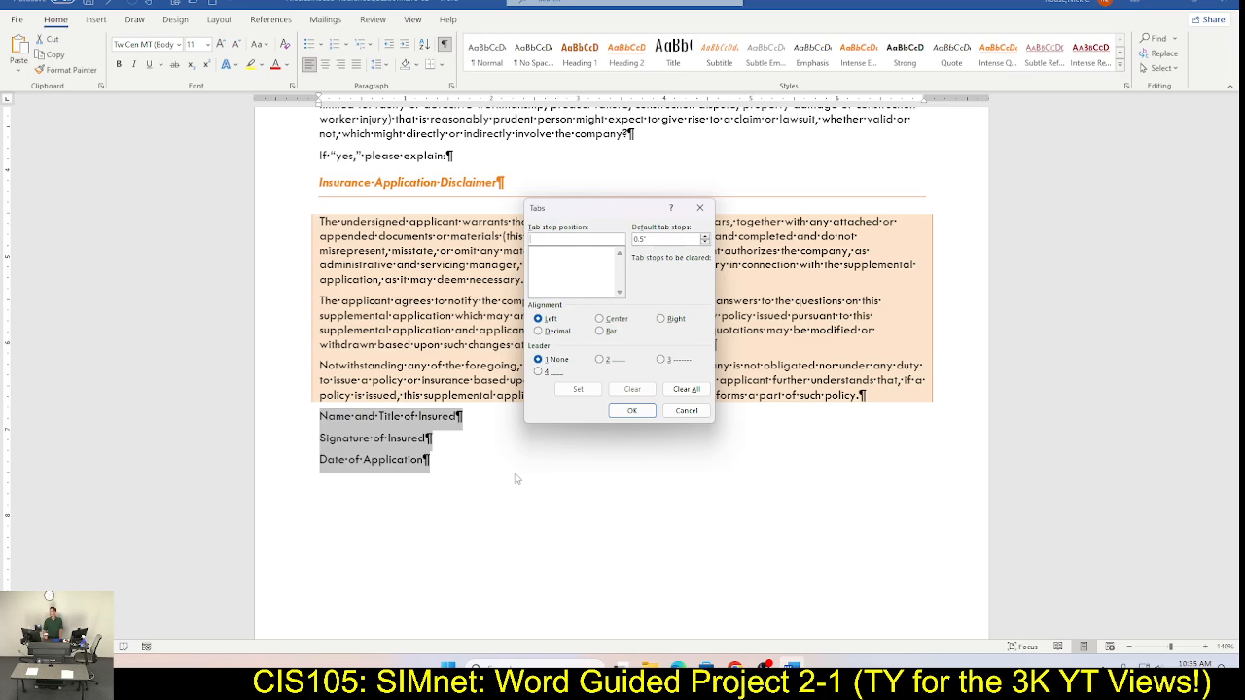
{"action": "key", "text": "alt+Tab"}
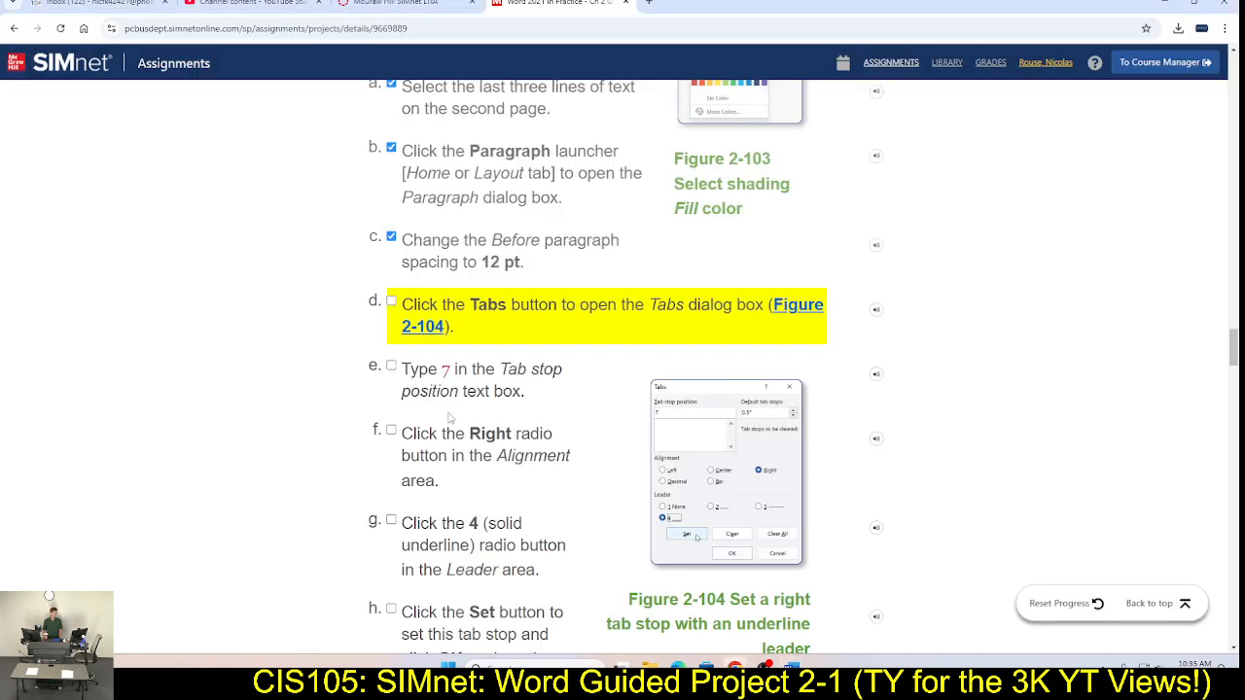
{"action": "left_click", "coordinate": [391, 303]}
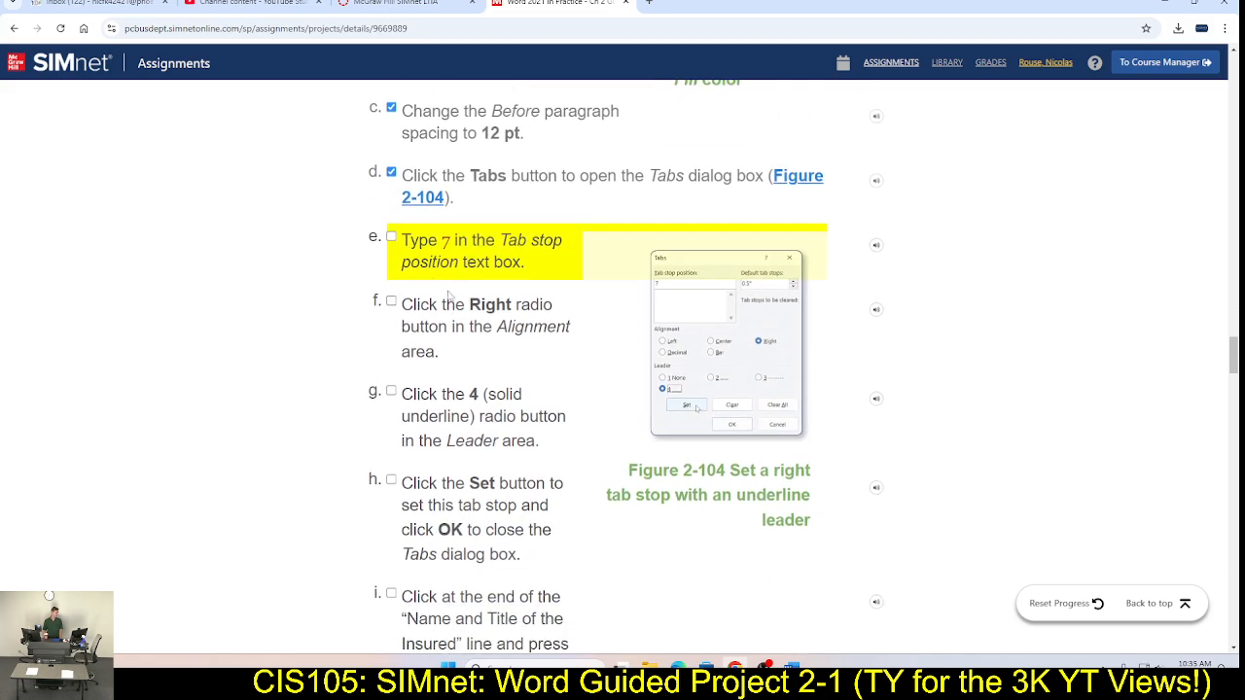
Step: Set a right-aligned tab stop at 7 inches with the solid underline leader (4) for the signature lines in Word
{"action": "key", "text": "alt+Tab"}
{"action": "type", "text": "7"}
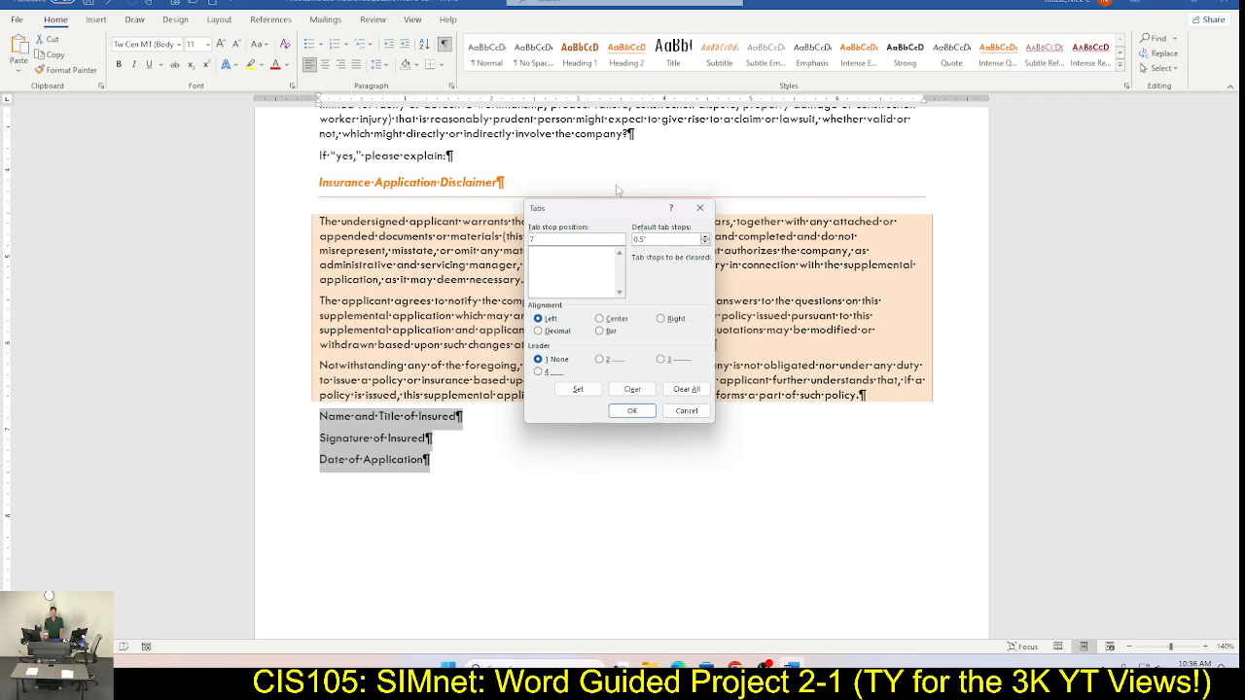
{"action": "left_click", "coordinate": [662, 321]}
{"action": "left_click", "coordinate": [539, 373]}
{"action": "left_click", "coordinate": [569, 391]}
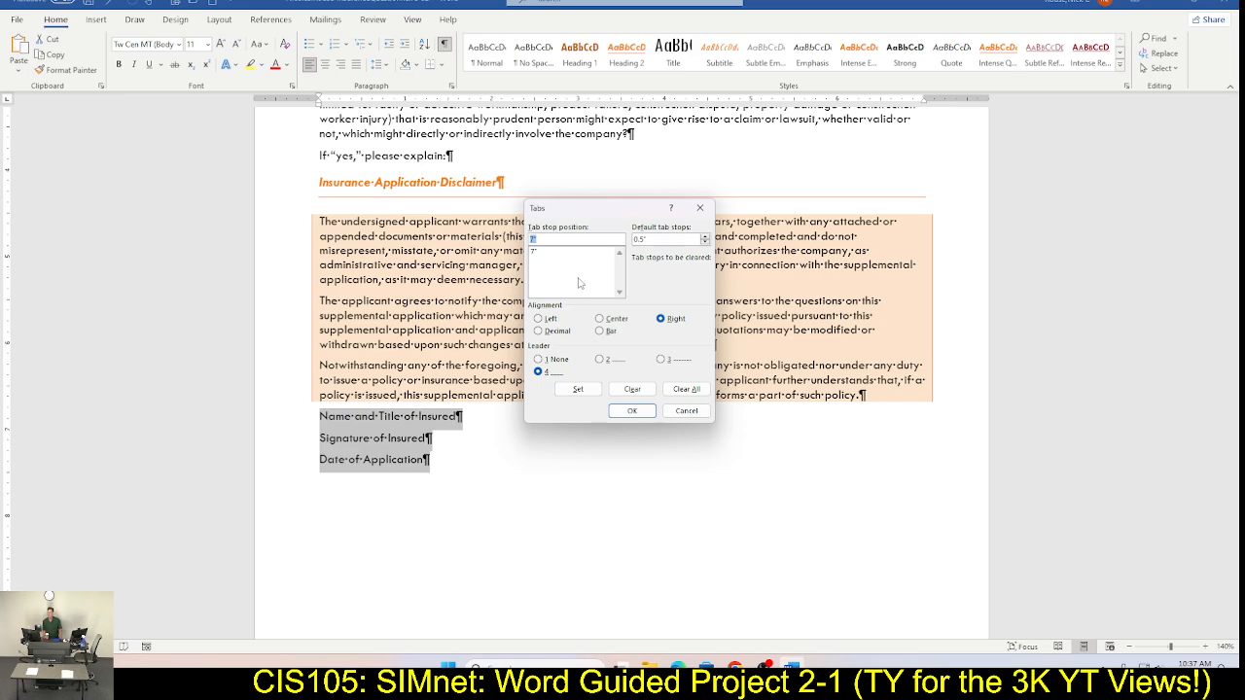
Step: Mark steps 9e through 9h as completed in SIMnet and apply the tab stop settings in Word
{"action": "key", "text": "alt+Tab"}
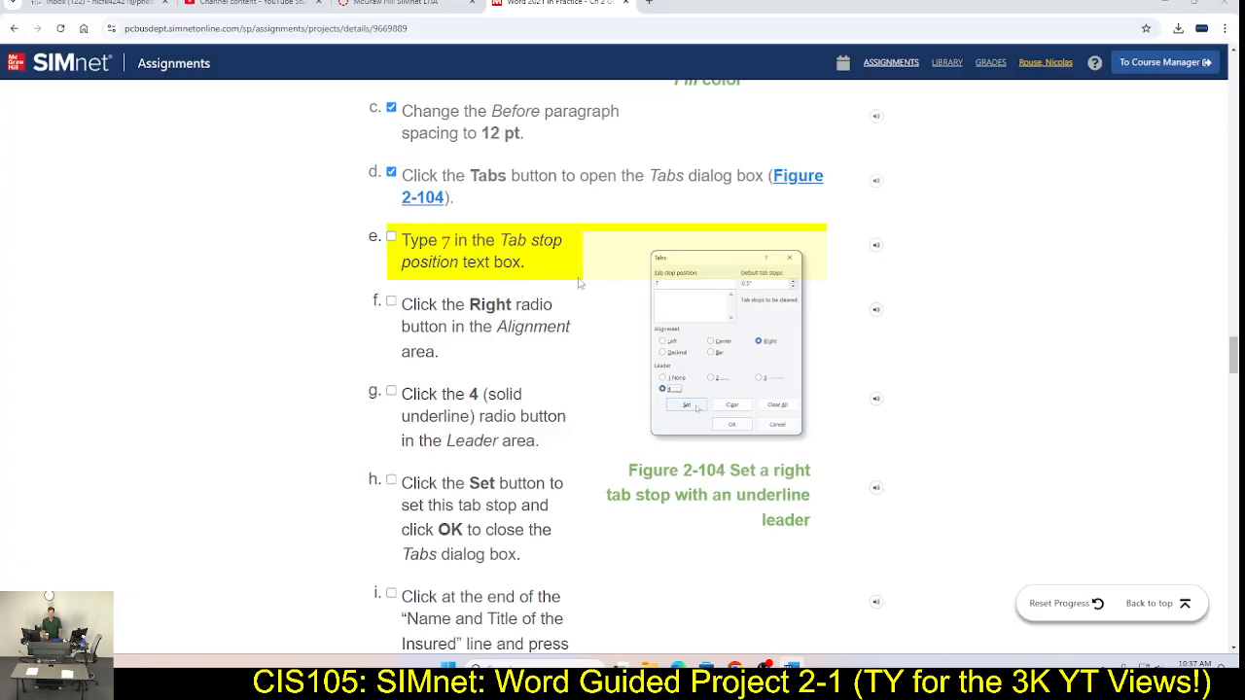
{"action": "left_click", "coordinate": [392, 237]}
{"action": "left_click", "coordinate": [392, 302]}
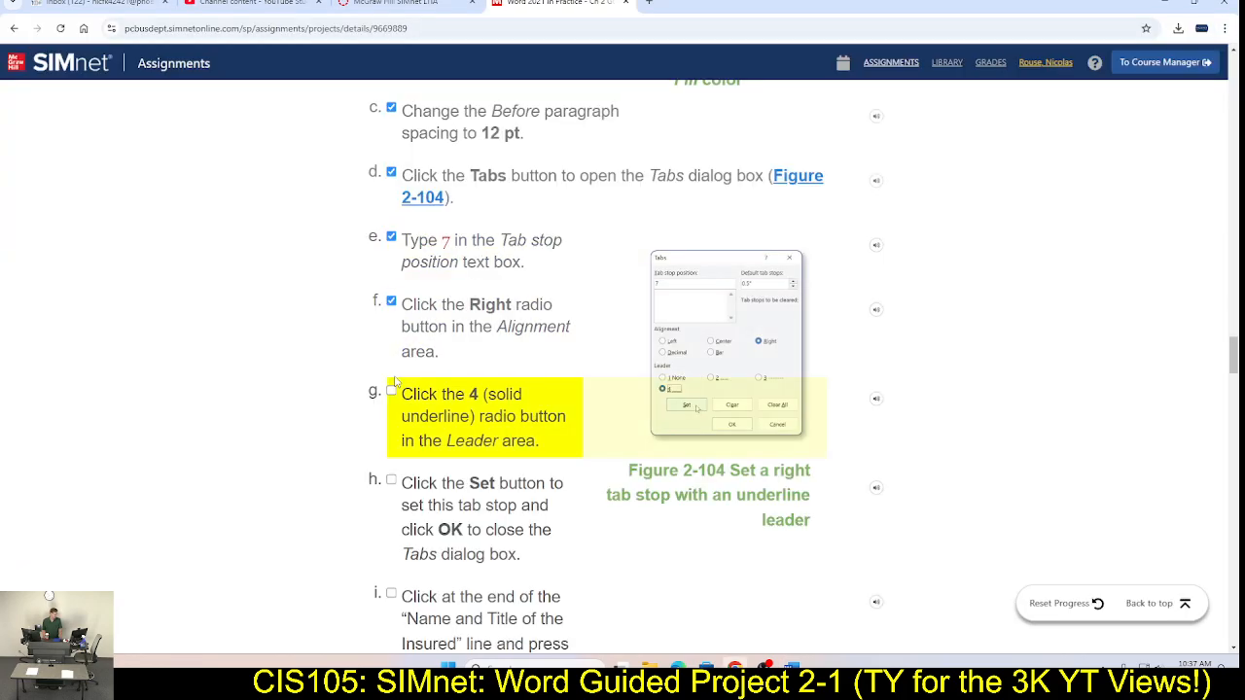
{"action": "left_click", "coordinate": [391, 390]}
{"action": "scroll", "coordinate": [409, 394], "scroll_direction": "down", "scroll_amount": 2}
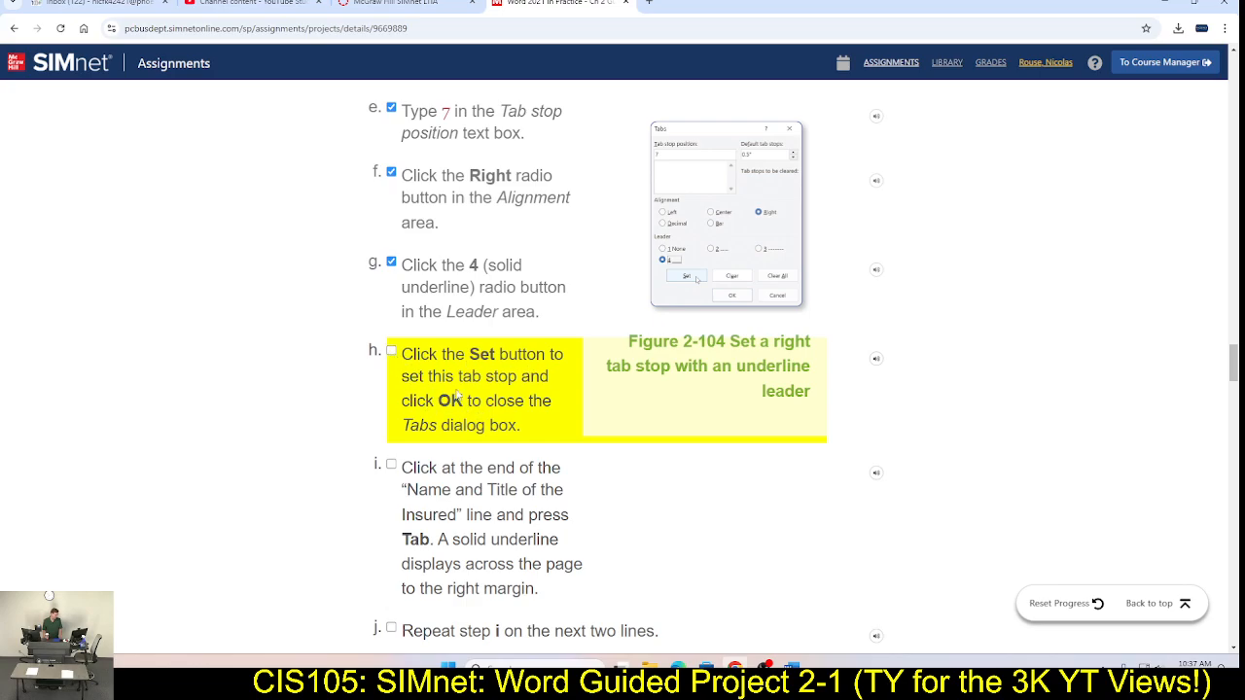
{"action": "left_click", "coordinate": [391, 352]}
{"action": "key", "text": "alt+Tab"}
{"action": "left_click", "coordinate": [633, 411]}
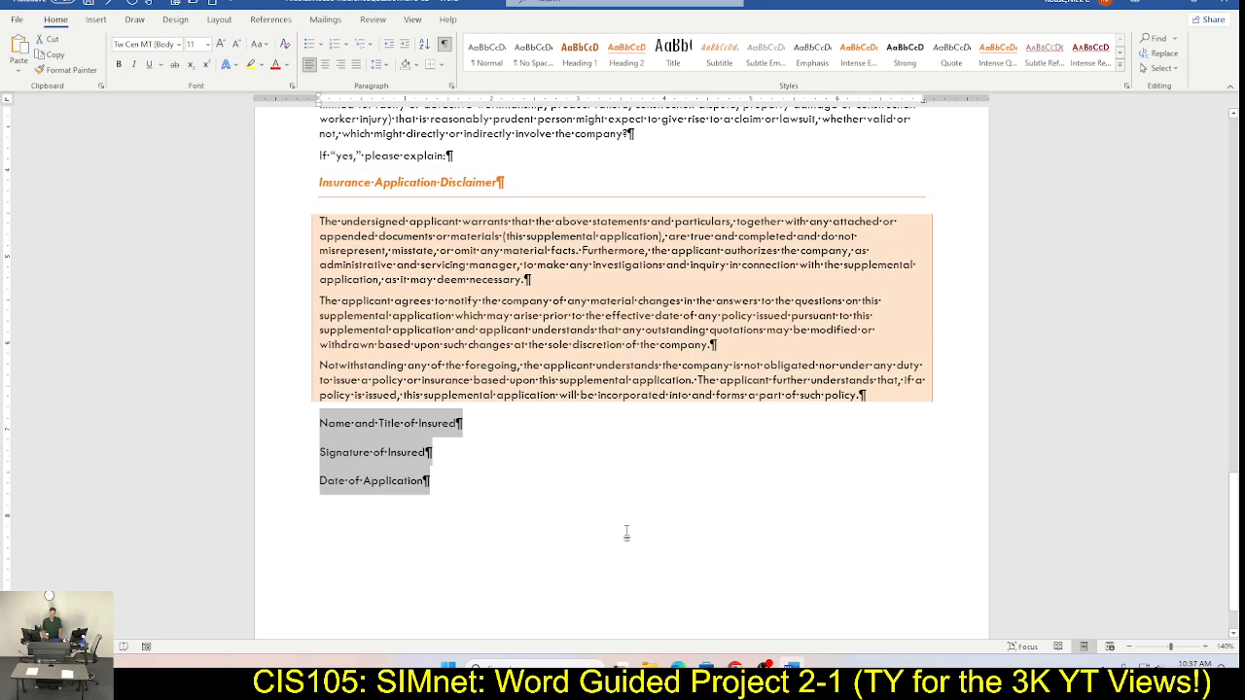
Step: Read step 9i in SIMnet and insert a tab at the end of each of the three signature lines in Word
{"action": "key", "text": "alt+Tab"}
{"action": "scroll", "coordinate": [486, 556], "scroll_direction": "down", "scroll_amount": 3}
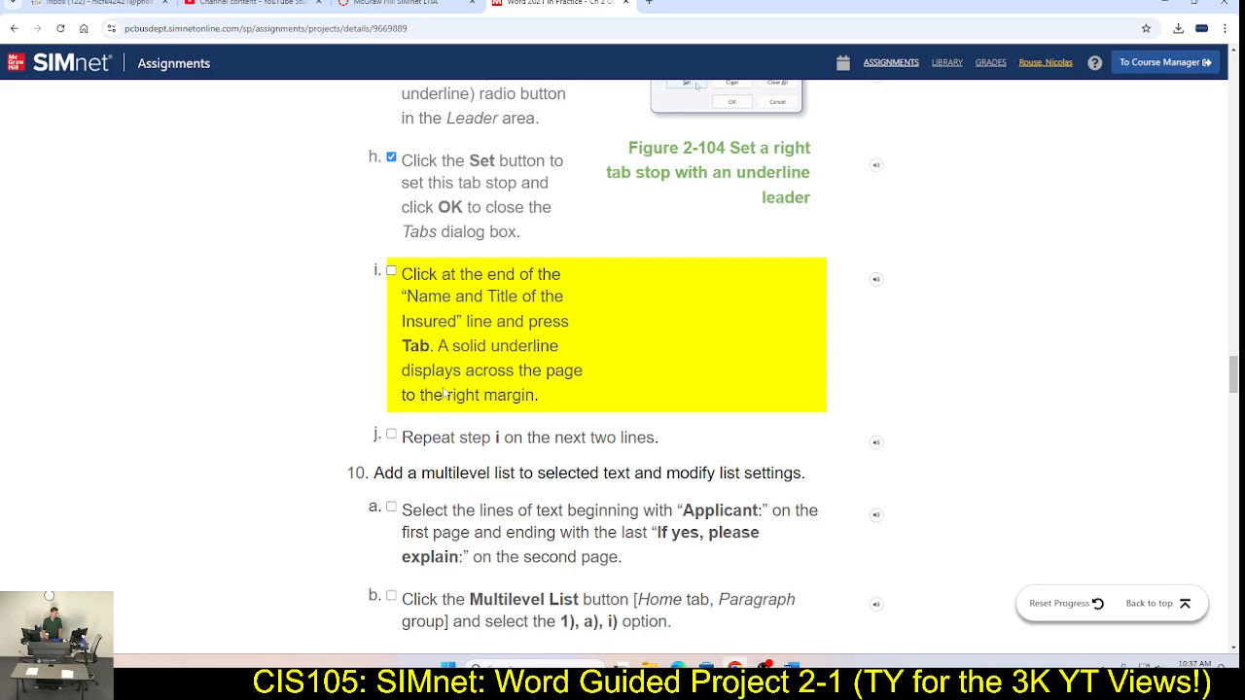
{"action": "key", "text": "alt+Tab"}
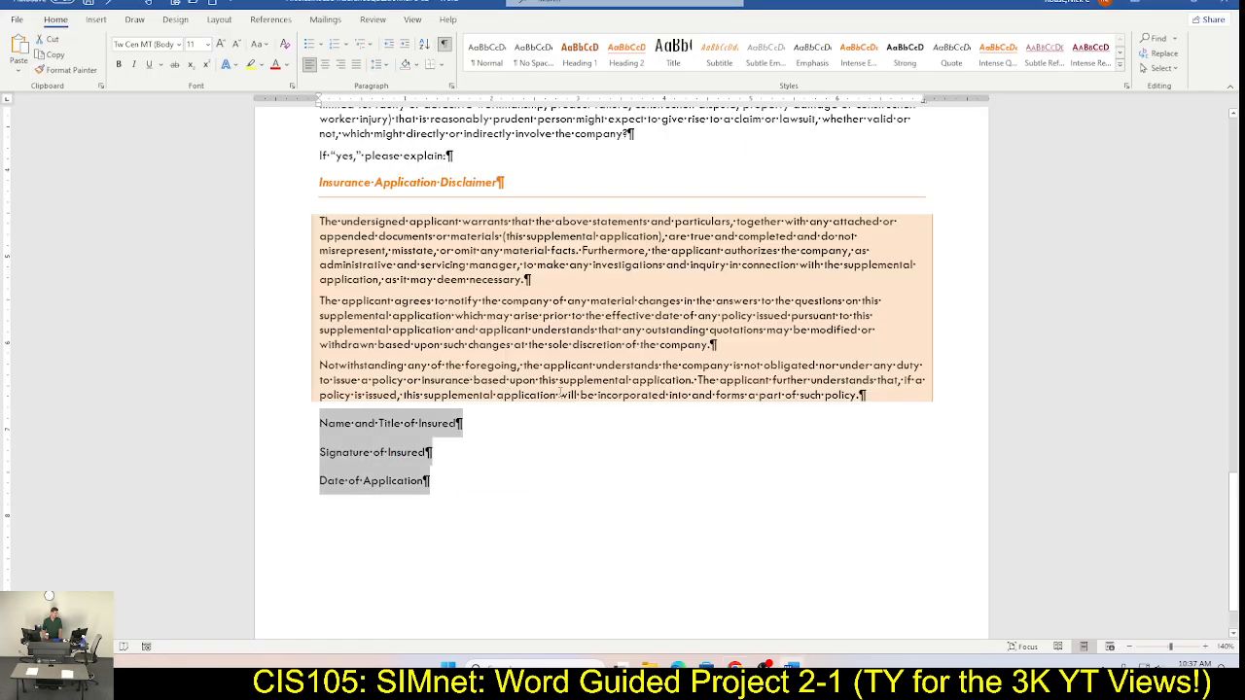
{"action": "left_click", "coordinate": [492, 432]}
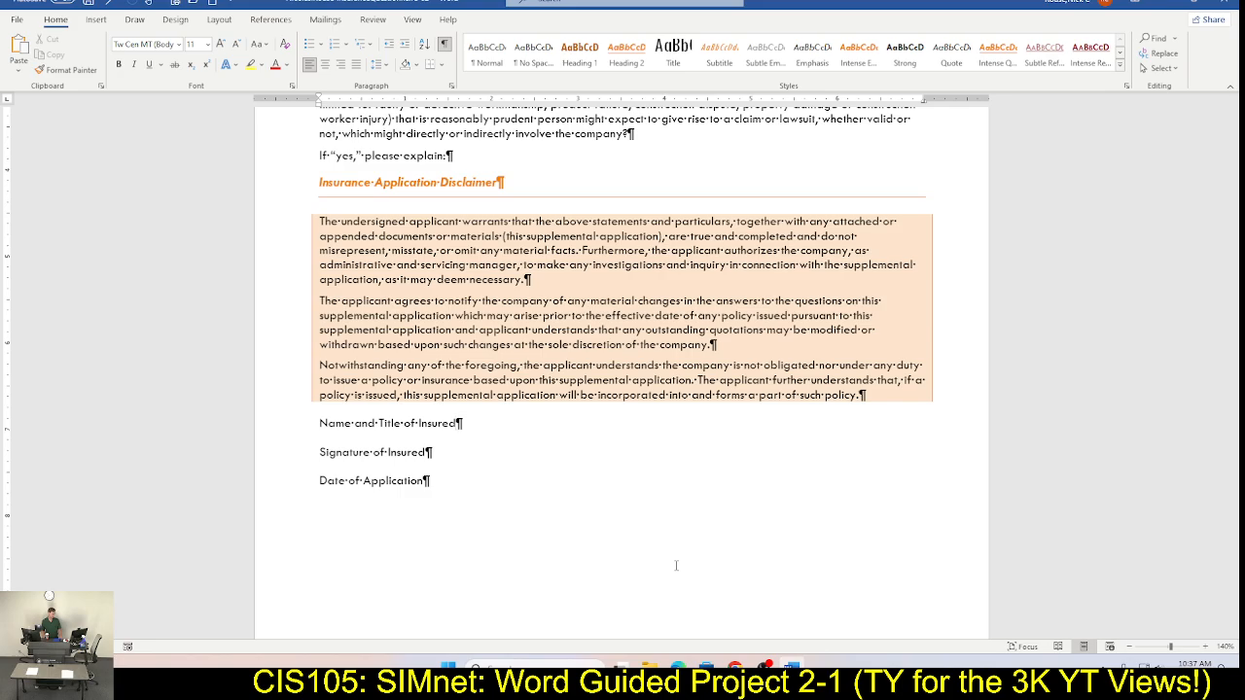
{"action": "key", "text": "Tab"}
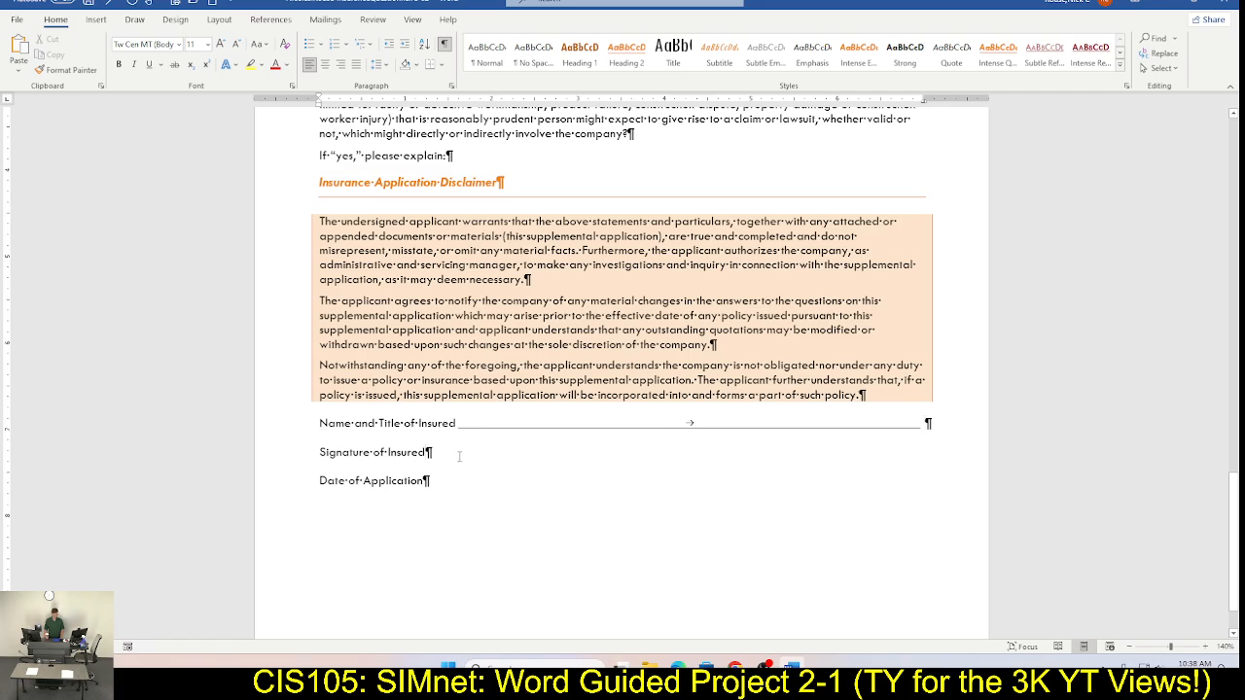
{"action": "key", "text": "Tab"}
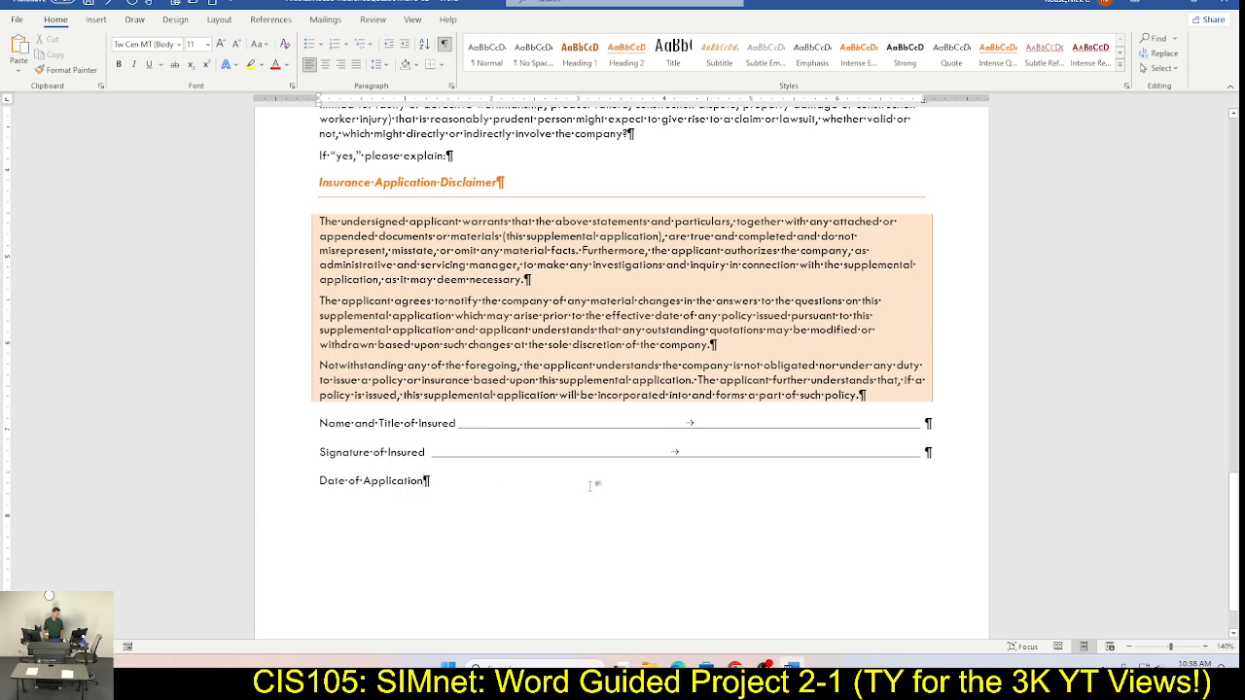
{"action": "key", "text": "Tab"}
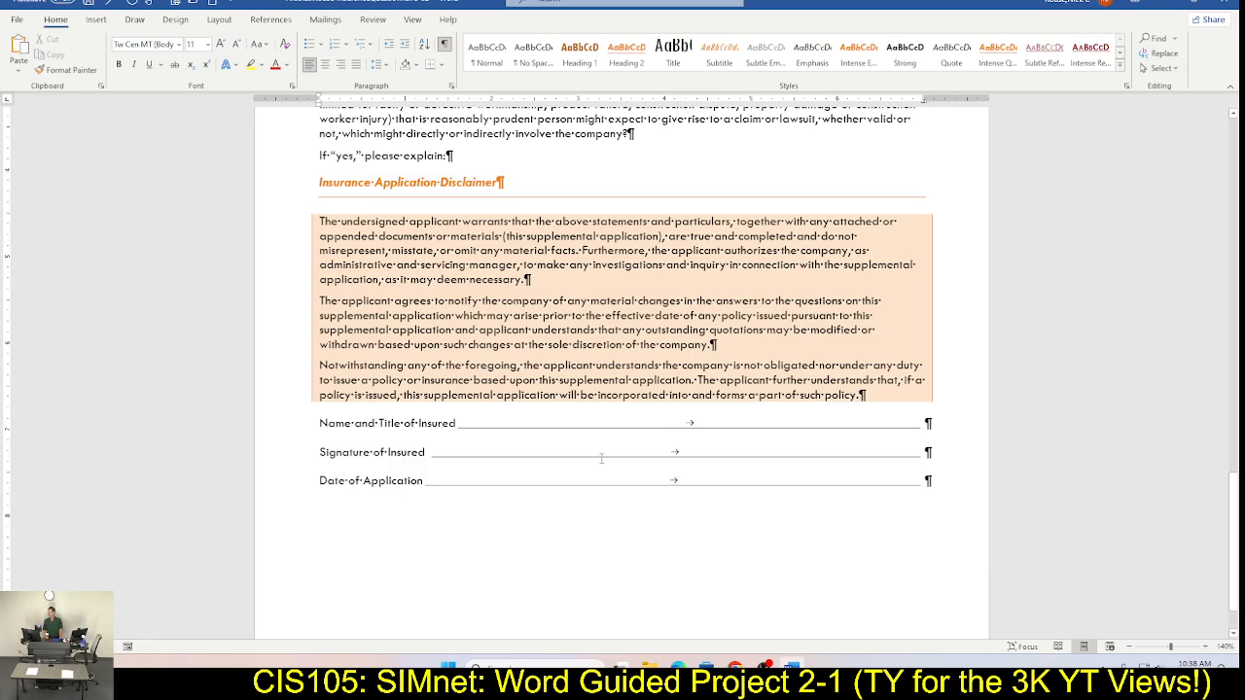
Step: Mark steps 9i and 9j as completed in the SIMnet instructions
{"action": "key", "text": "alt+Tab"}
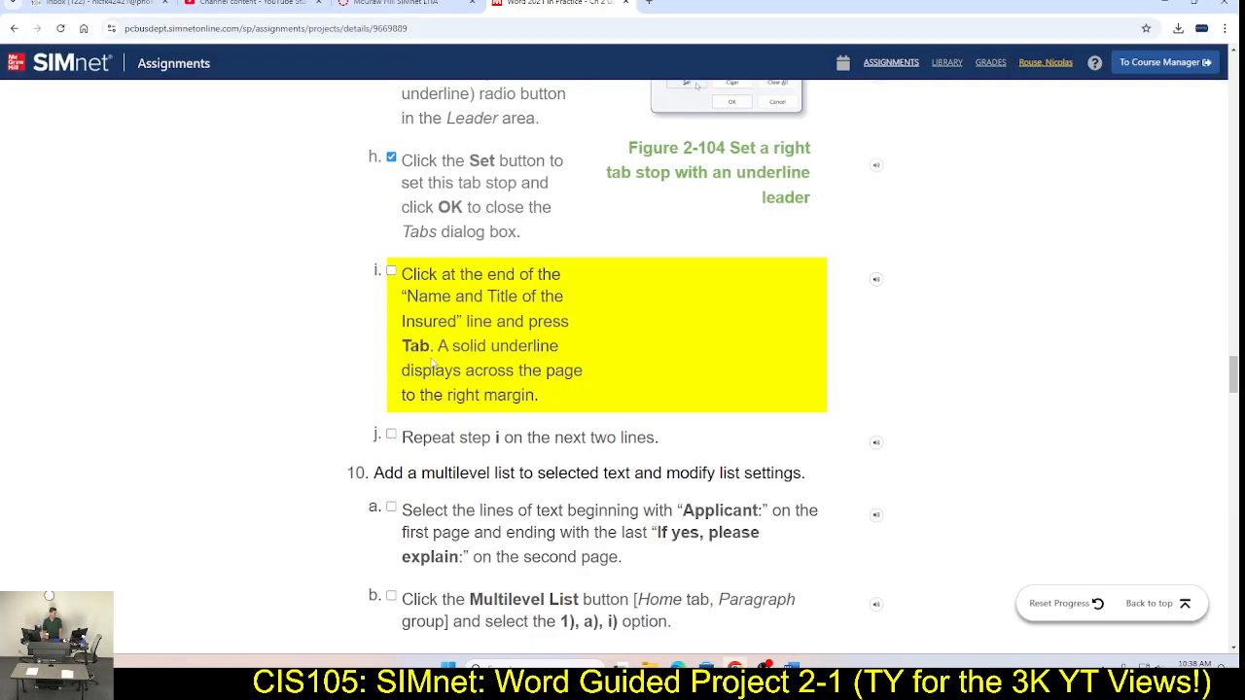
{"action": "left_click", "coordinate": [391, 270]}
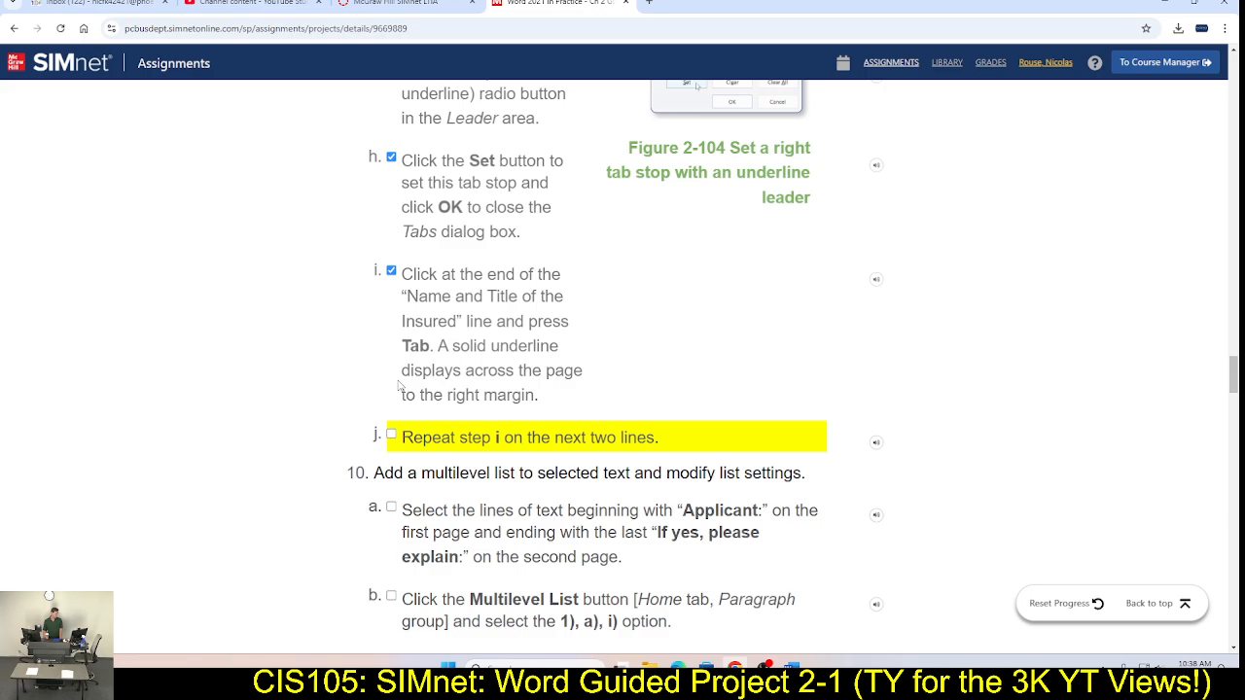
{"action": "left_click", "coordinate": [391, 435]}
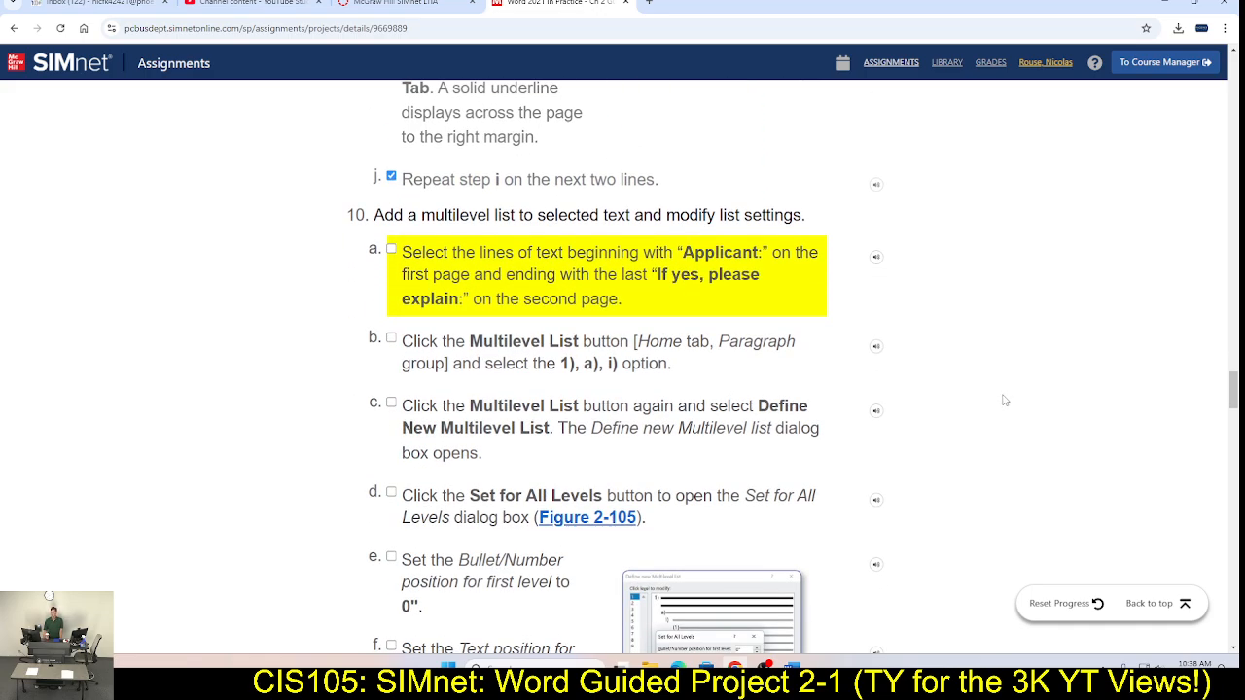
Step: Switch to Word, set the zoom to 100% with both pages side by side, and mark step 10a as completed in SIMnet
{"action": "key", "text": "alt+Tab"}
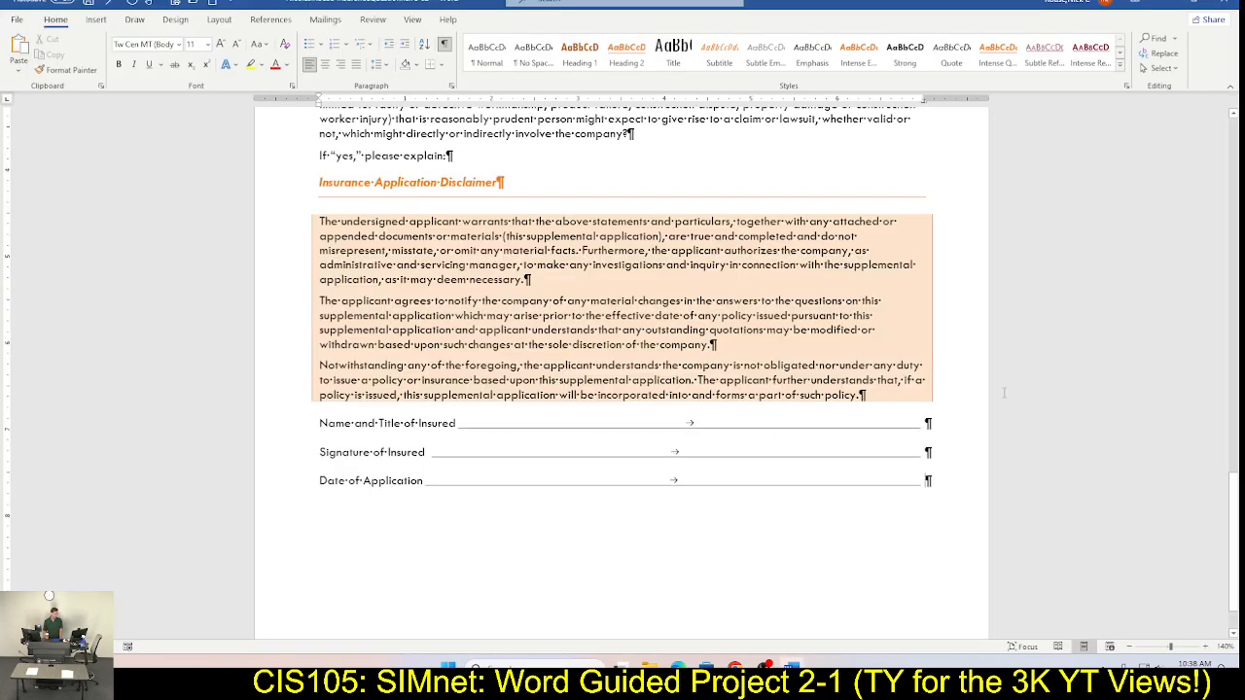
{"action": "left_click", "coordinate": [1131, 647]}
{"action": "left_click", "coordinate": [1132, 647]}
{"action": "left_click", "coordinate": [1130, 648]}
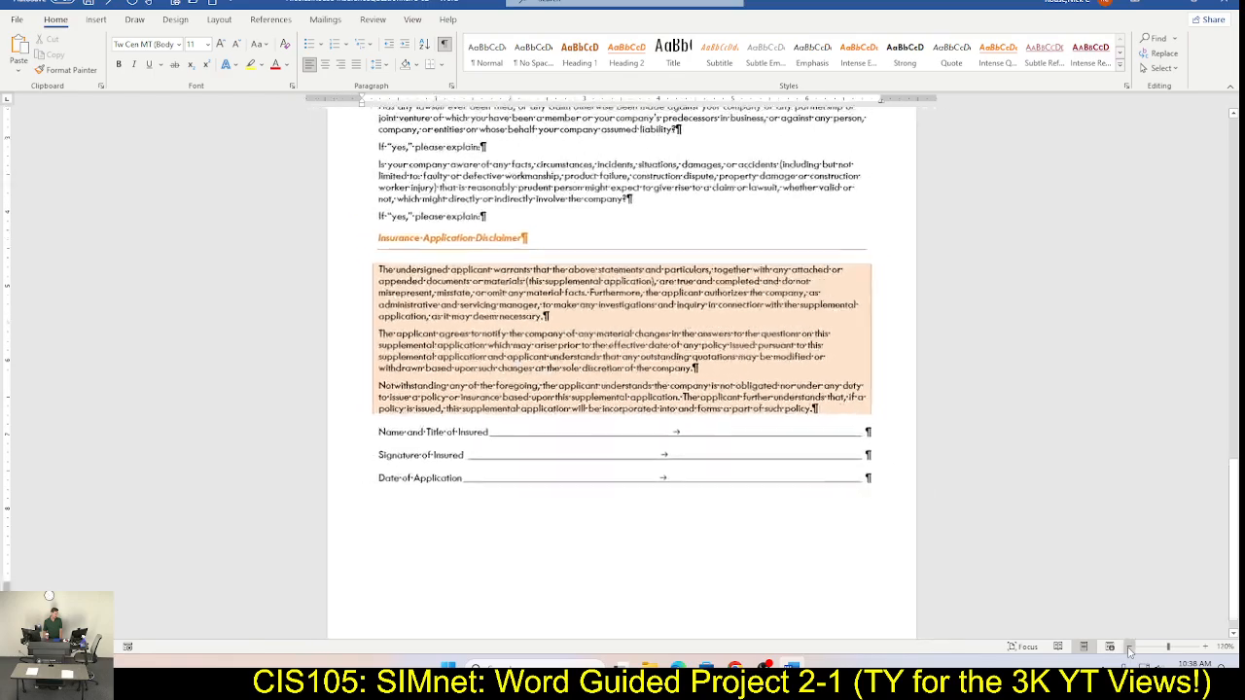
{"action": "left_click", "coordinate": [1130, 647]}
{"action": "left_click", "coordinate": [1130, 648]}
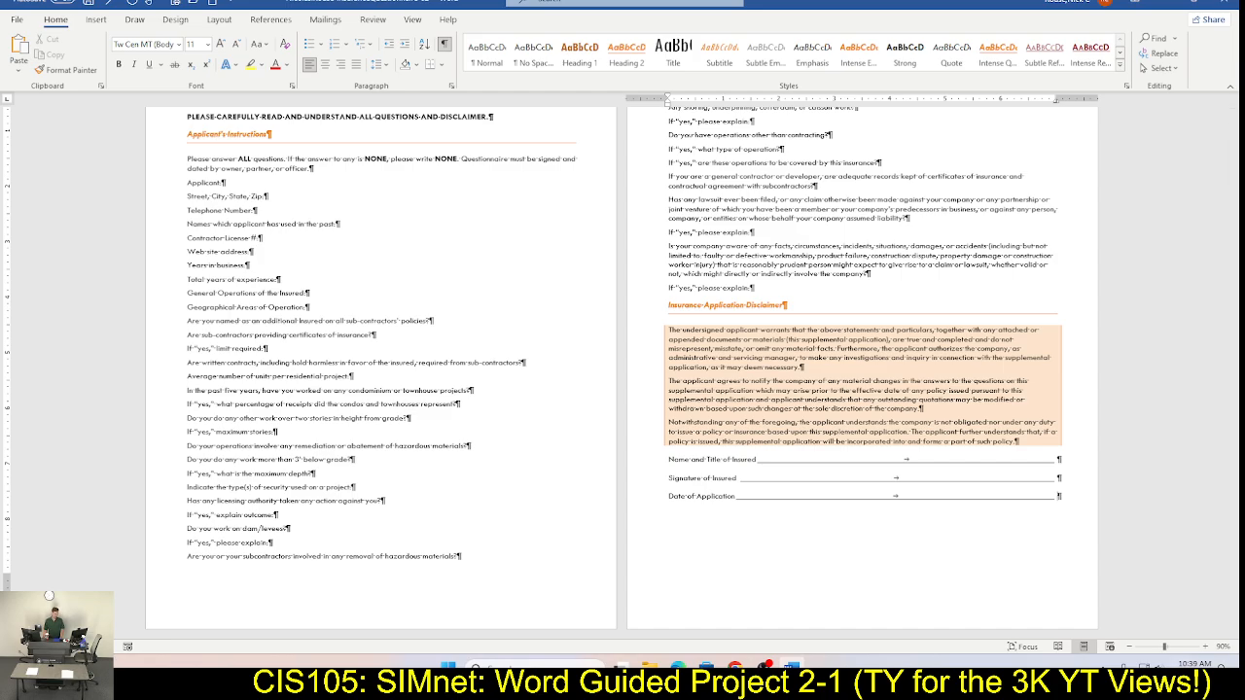
{"action": "left_click", "coordinate": [1205, 648]}
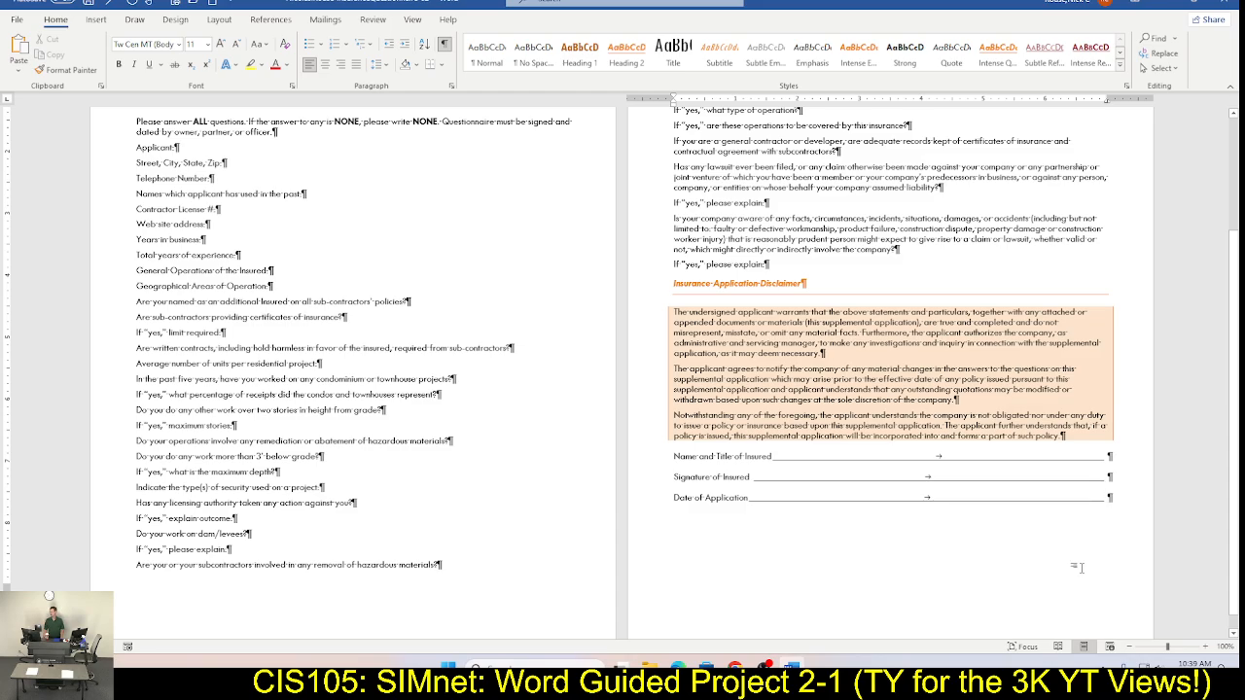
{"action": "key", "text": "alt+Tab"}
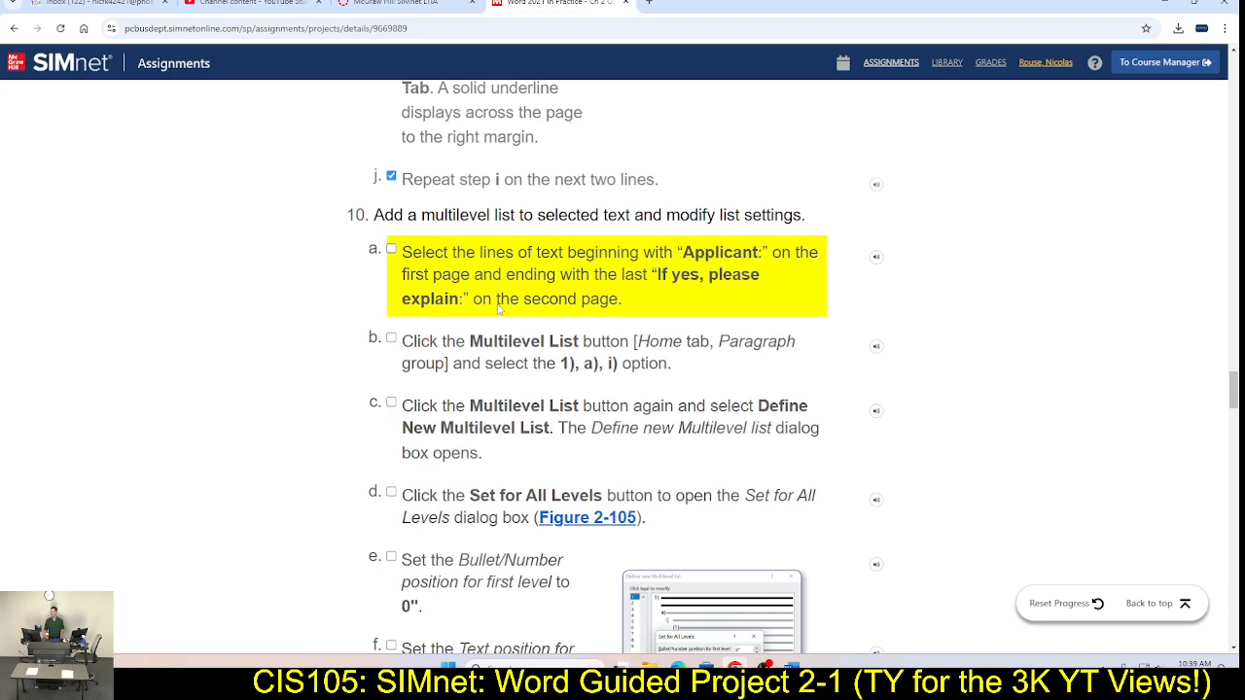
{"action": "left_click", "coordinate": [407, 277]}
{"action": "key", "text": "alt+Tab"}
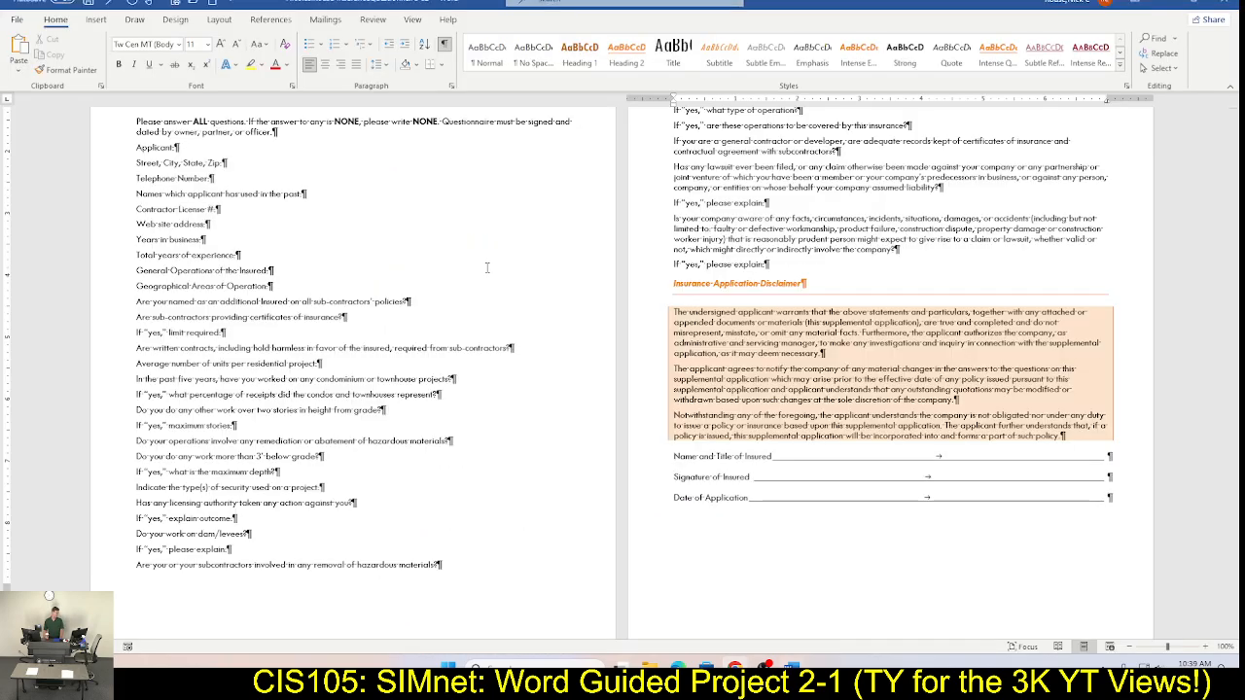
Step: Try the 1), a), i) multilevel list on the lines from "Applicant:" through the last "If yes, please explain:" and remove the numbering again
{"action": "left_click", "coordinate": [110, 153]}
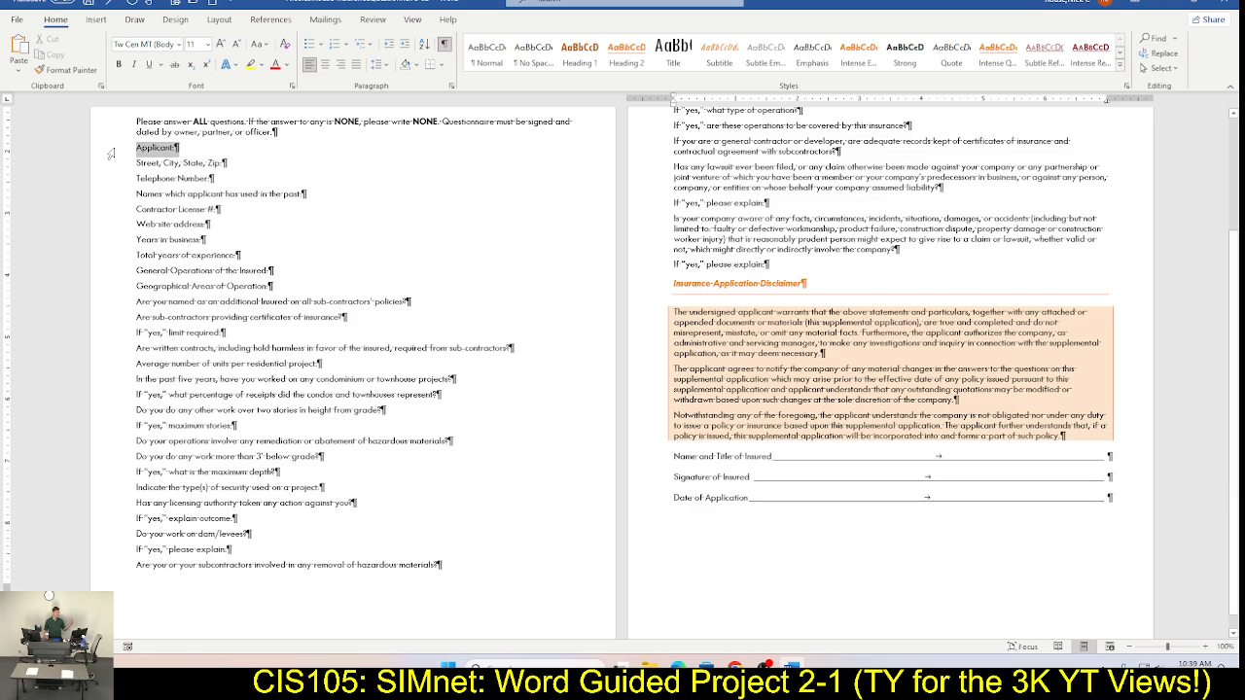
{"action": "left_click_drag", "start_coordinate": [189, 159], "coordinate": [659, 267]}
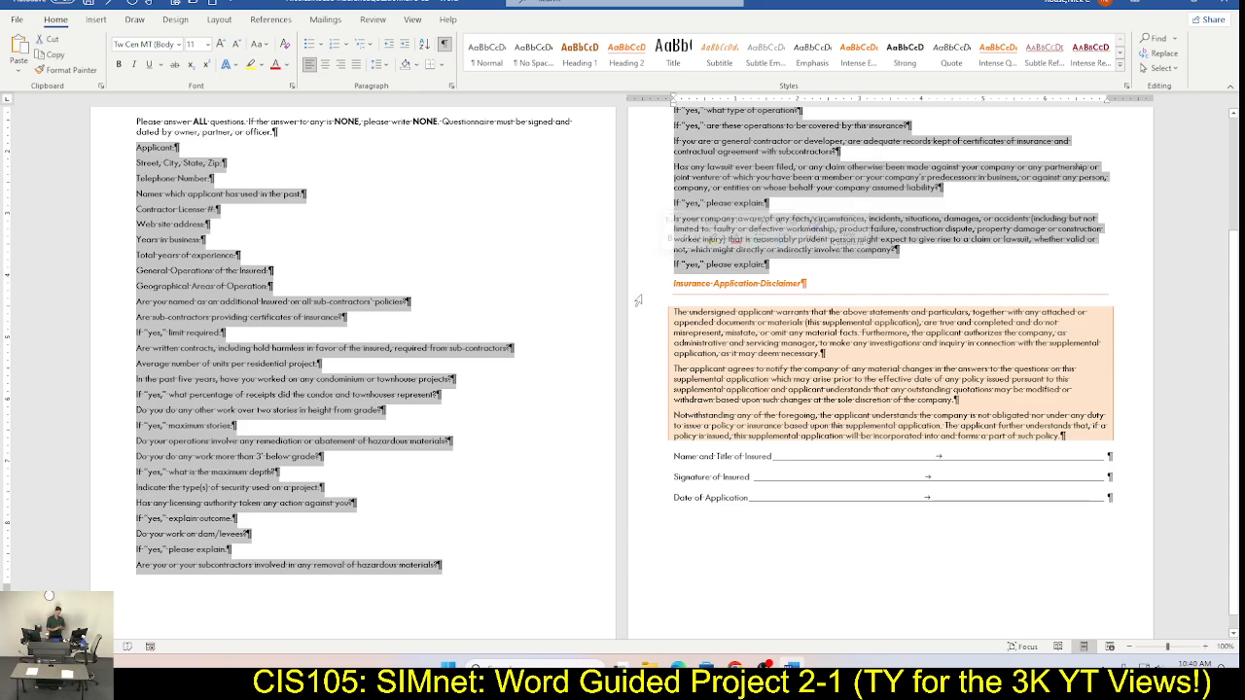
{"action": "left_click", "coordinate": [443, 216]}
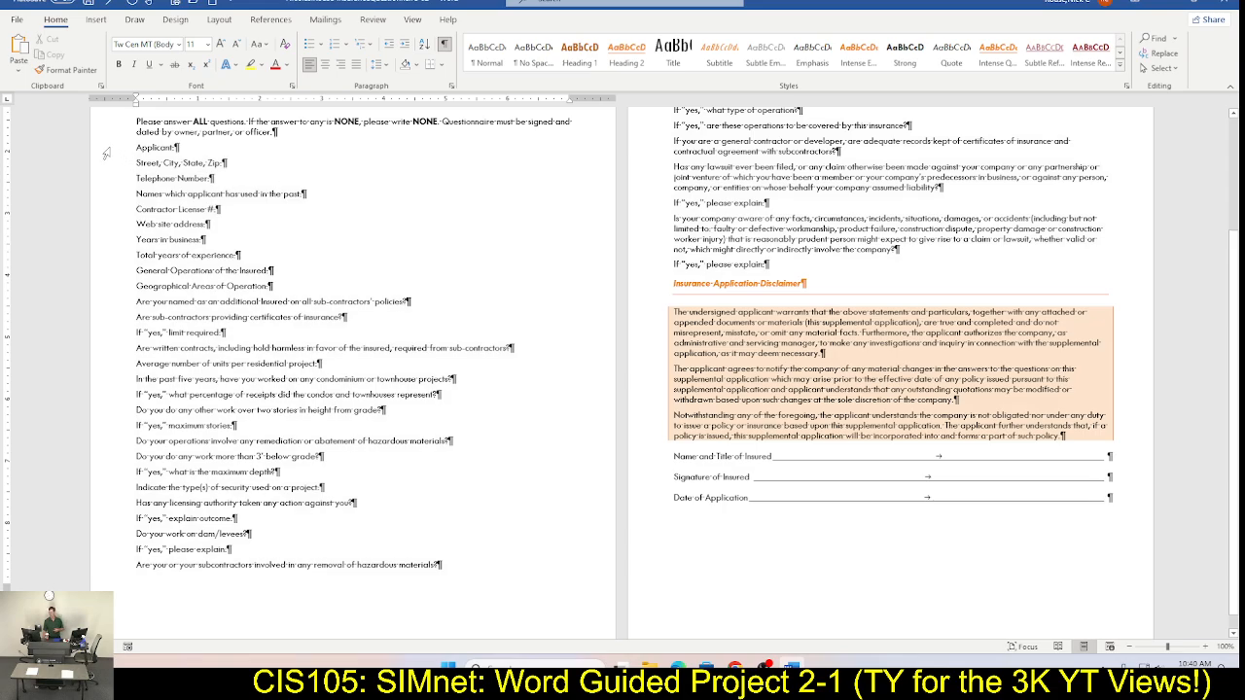
{"action": "left_click_drag", "start_coordinate": [106, 153], "coordinate": [636, 273]}
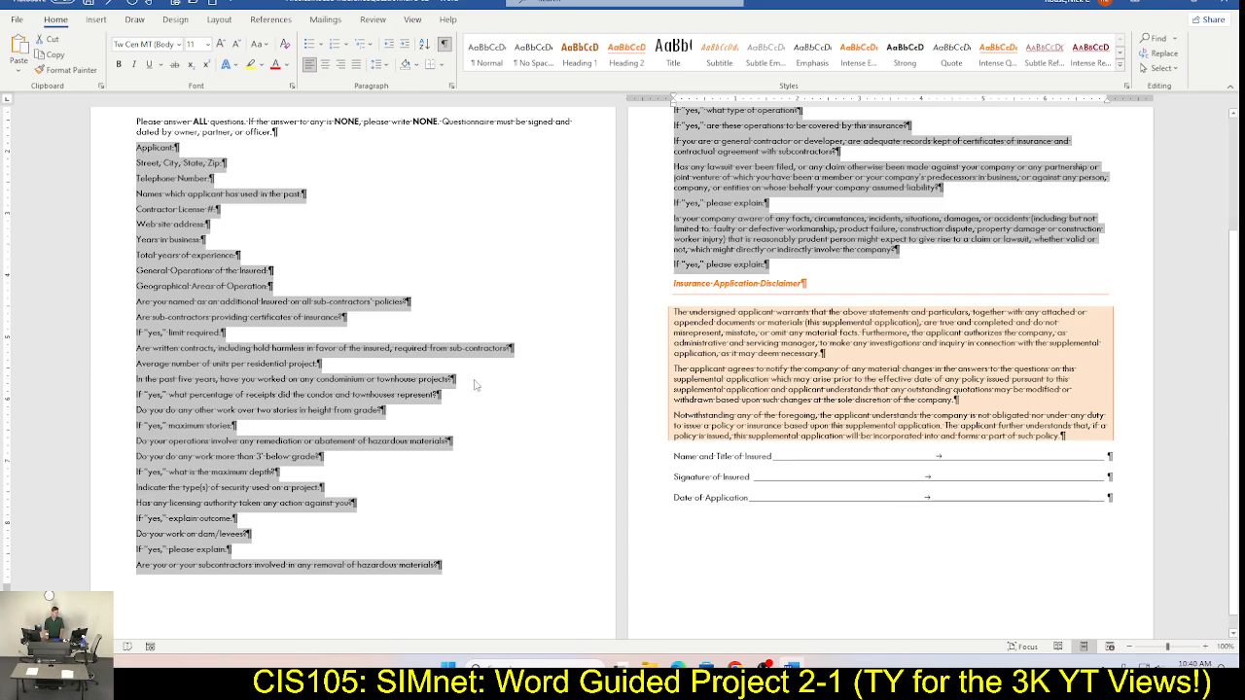
{"action": "key", "text": "alt+Tab"}
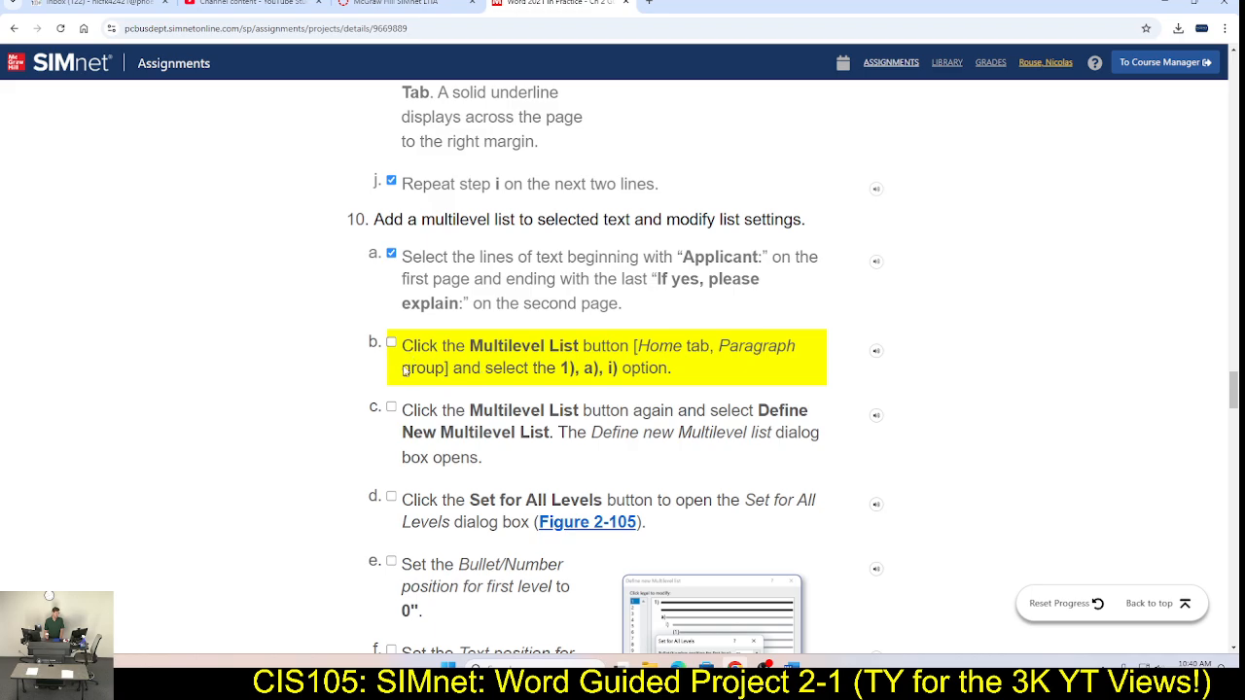
{"action": "scroll", "coordinate": [413, 375], "scroll_direction": "down", "scroll_amount": 2}
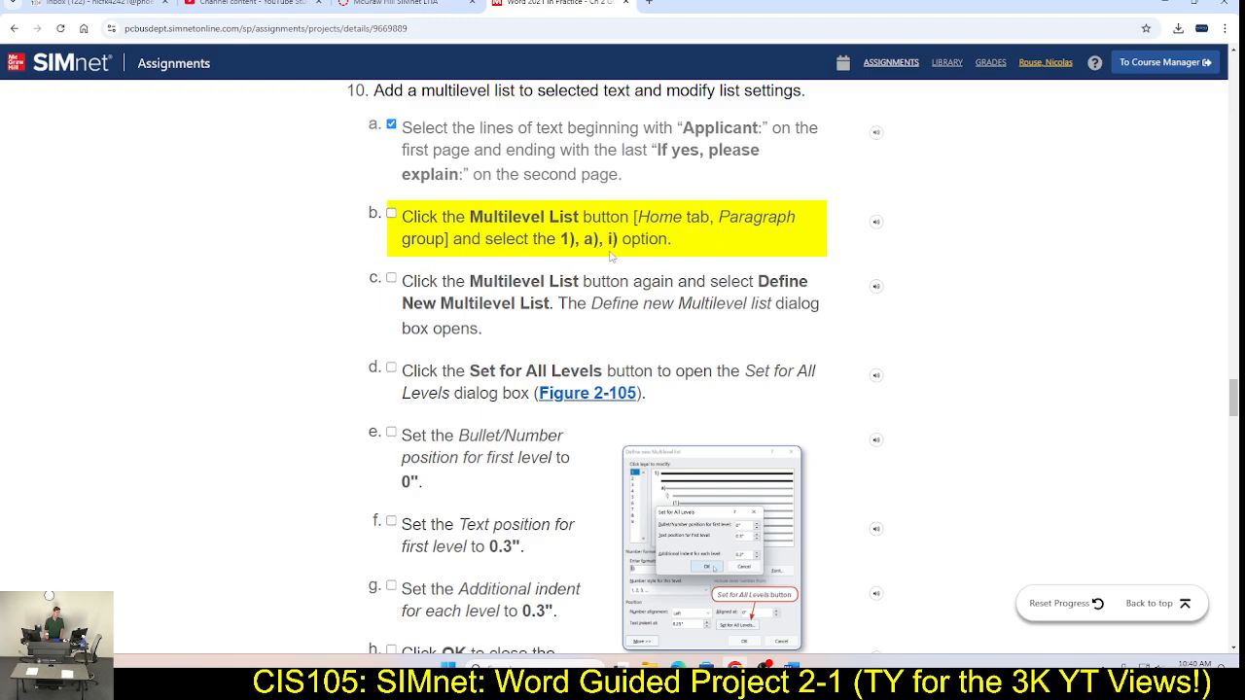
{"action": "key", "text": "alt+Tab"}
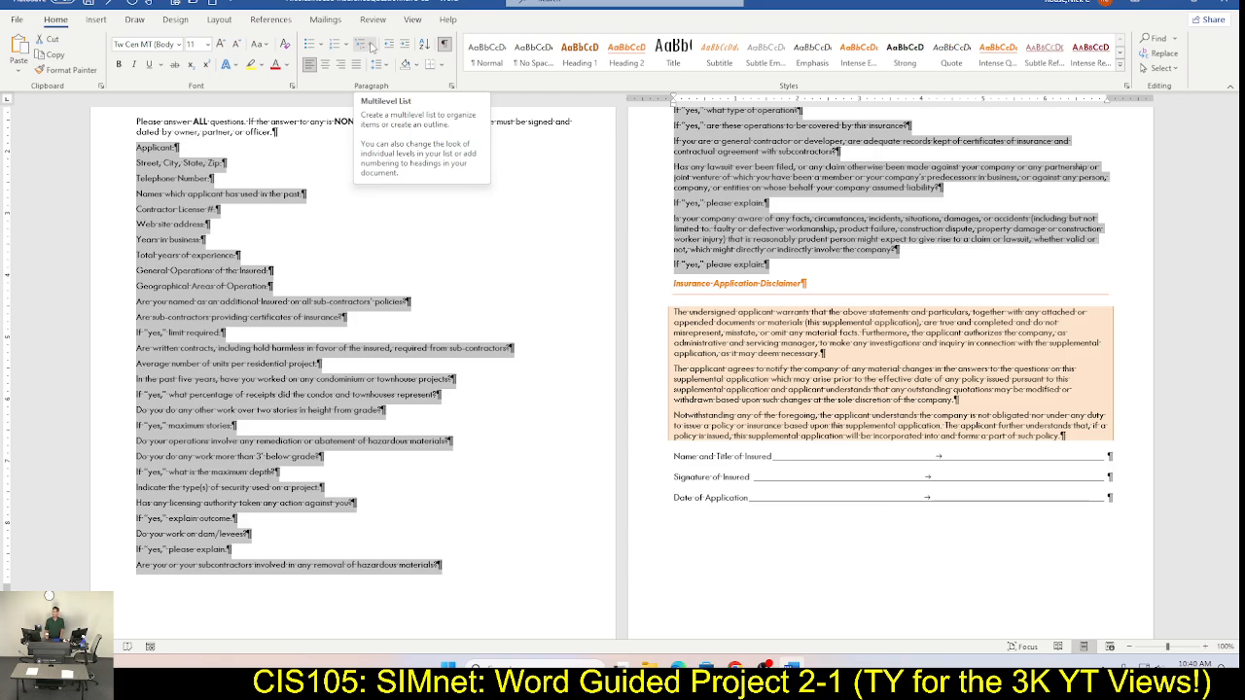
{"action": "left_click", "coordinate": [371, 47]}
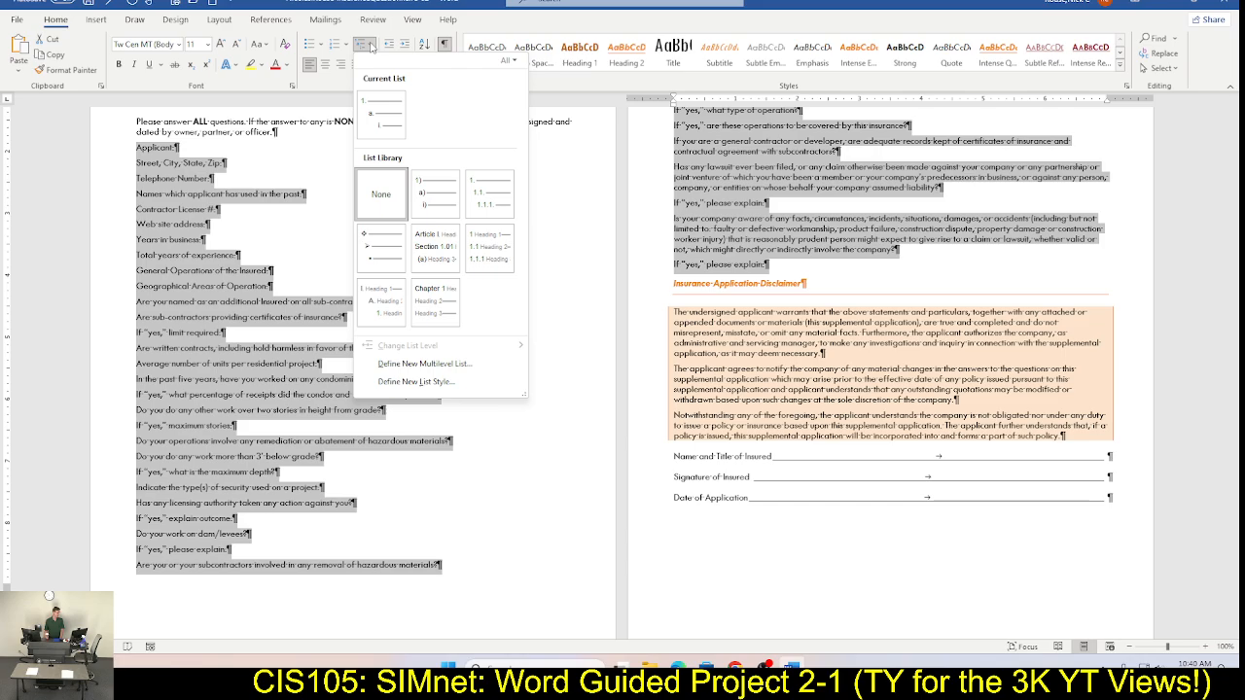
{"action": "mouse_move", "coordinate": [439, 188]}
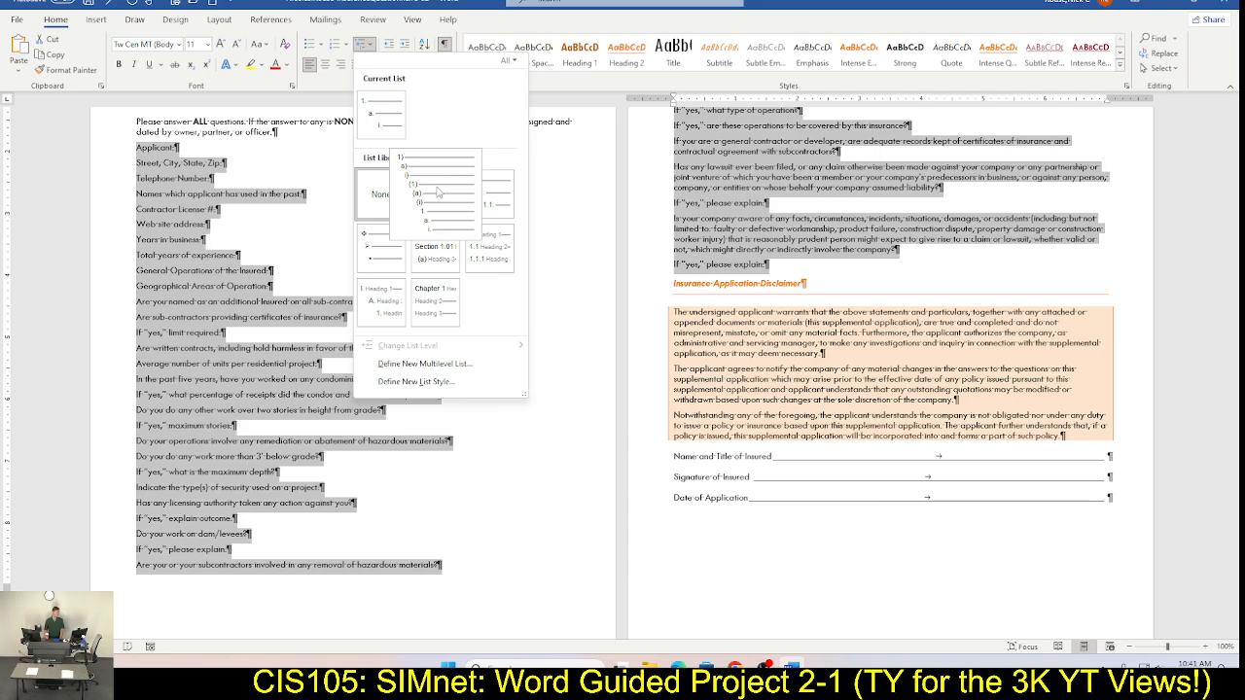
{"action": "left_click", "coordinate": [438, 193]}
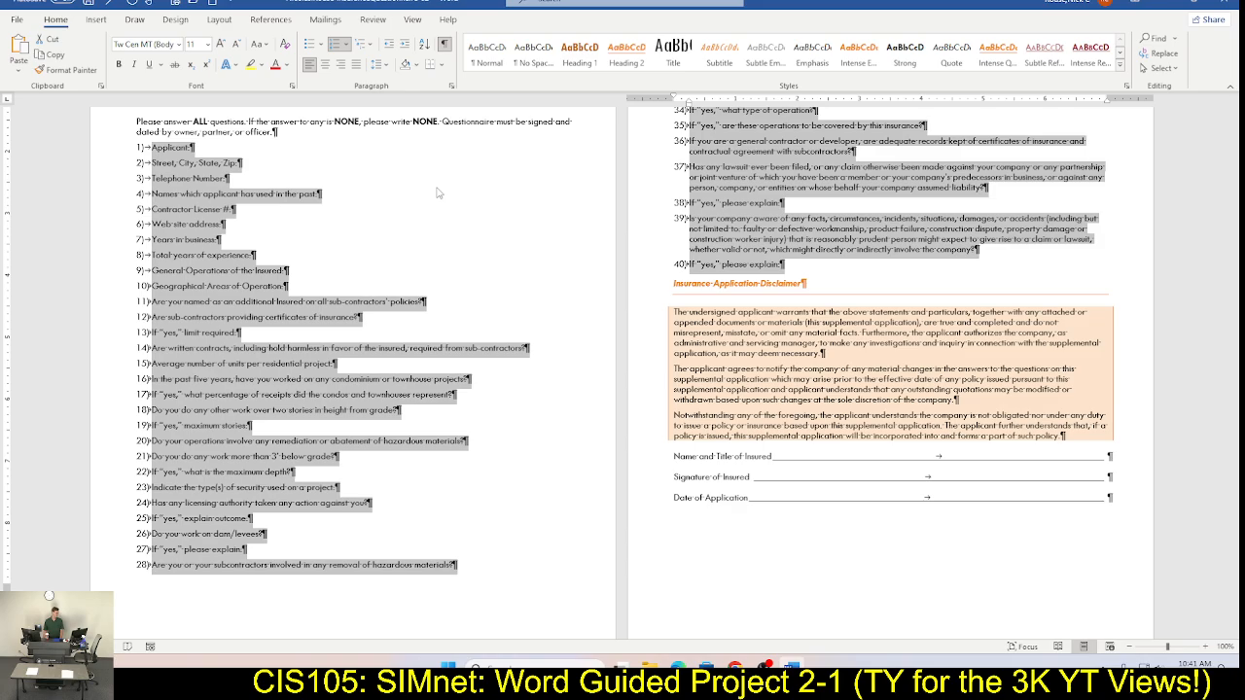
{"action": "left_click", "coordinate": [334, 44]}
{"action": "left_click", "coordinate": [46, 162]}
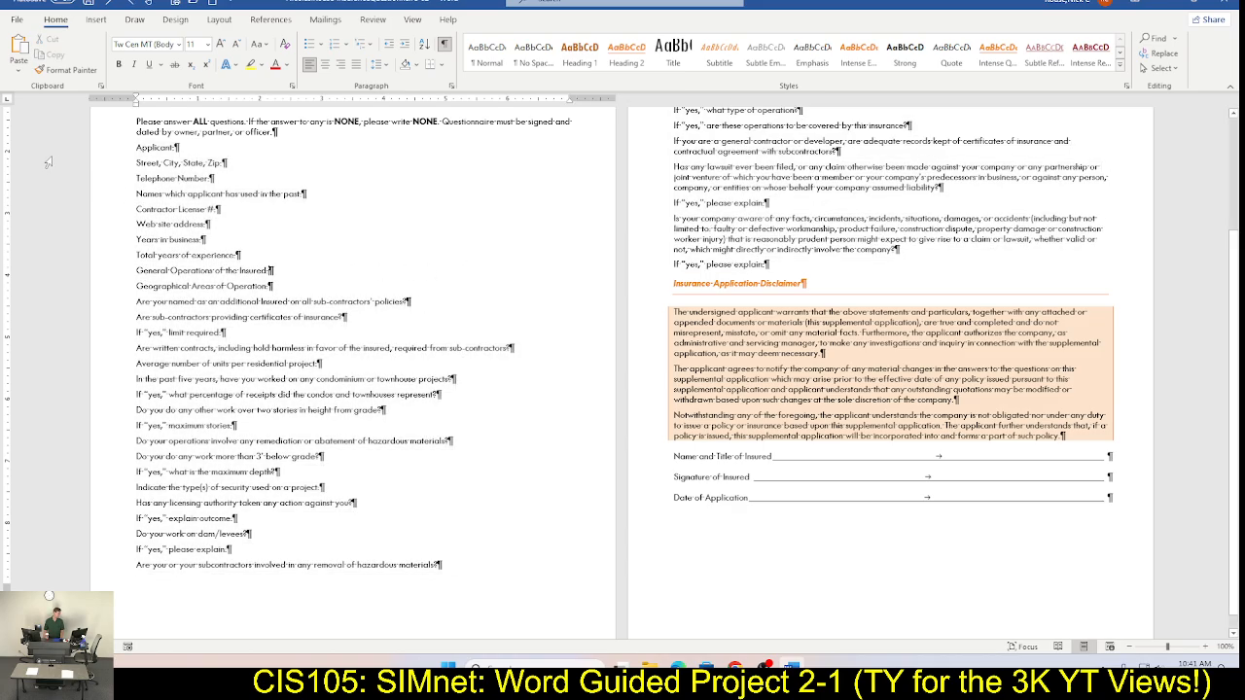
Step: Apply the 1), a), i) multilevel list to the lines from "Applicant:" through the last "If yes, please explain:" and mark step 10b as completed in SIMnet
{"action": "left_click_drag", "start_coordinate": [112, 149], "coordinate": [661, 268]}
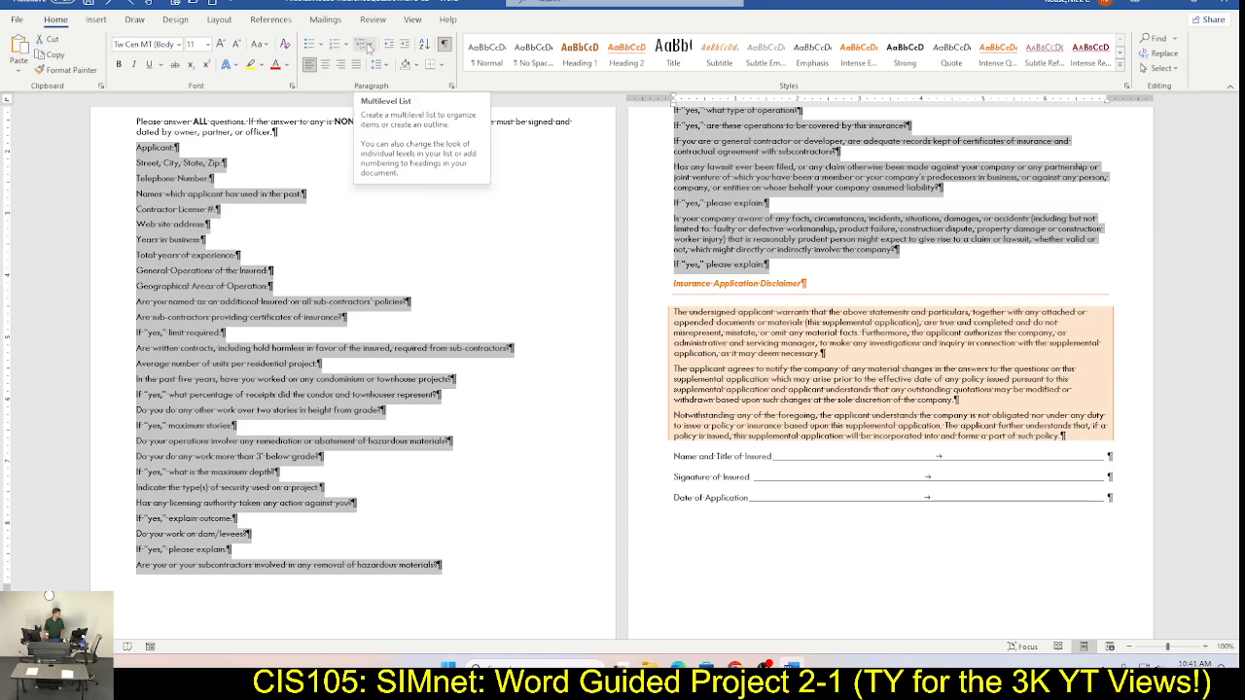
{"action": "left_click", "coordinate": [368, 47]}
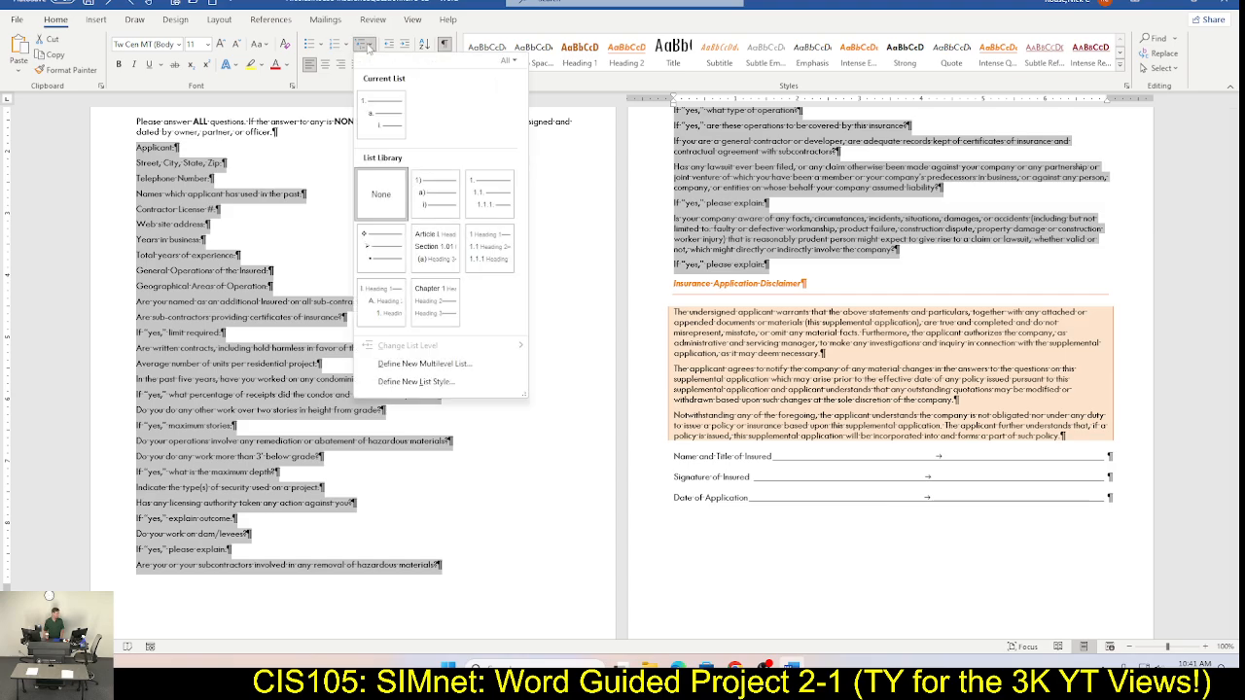
{"action": "left_click", "coordinate": [426, 193]}
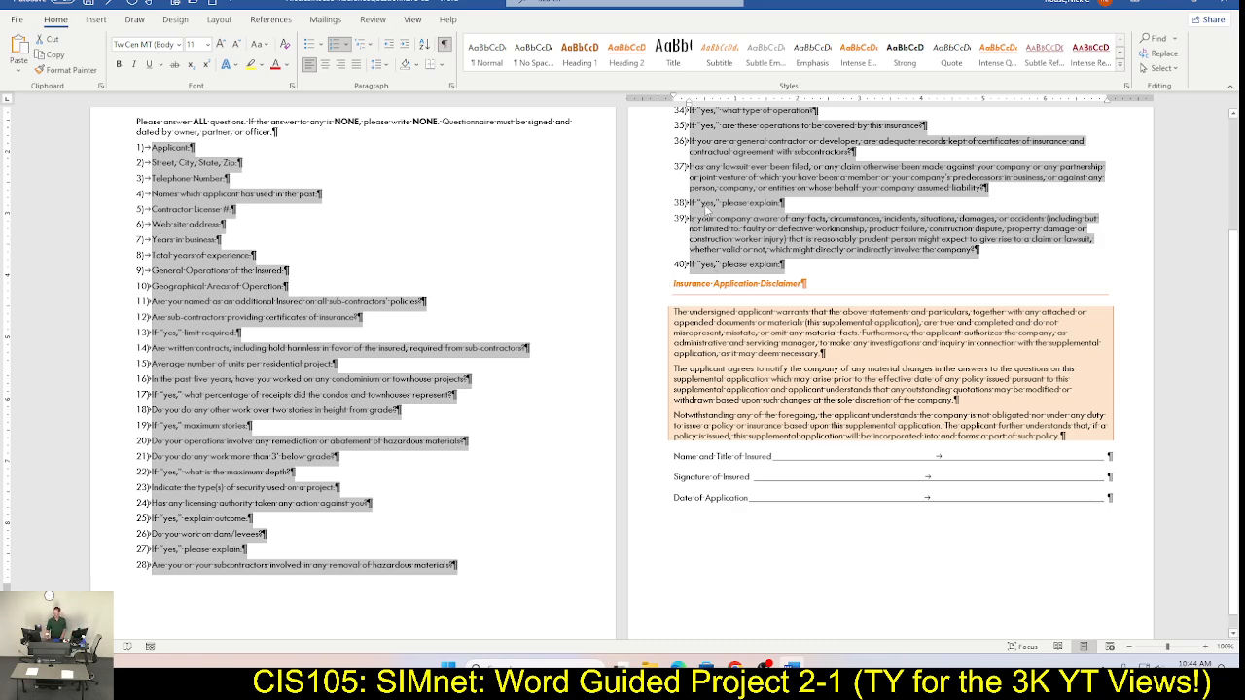
{"action": "key", "text": "alt+Tab"}
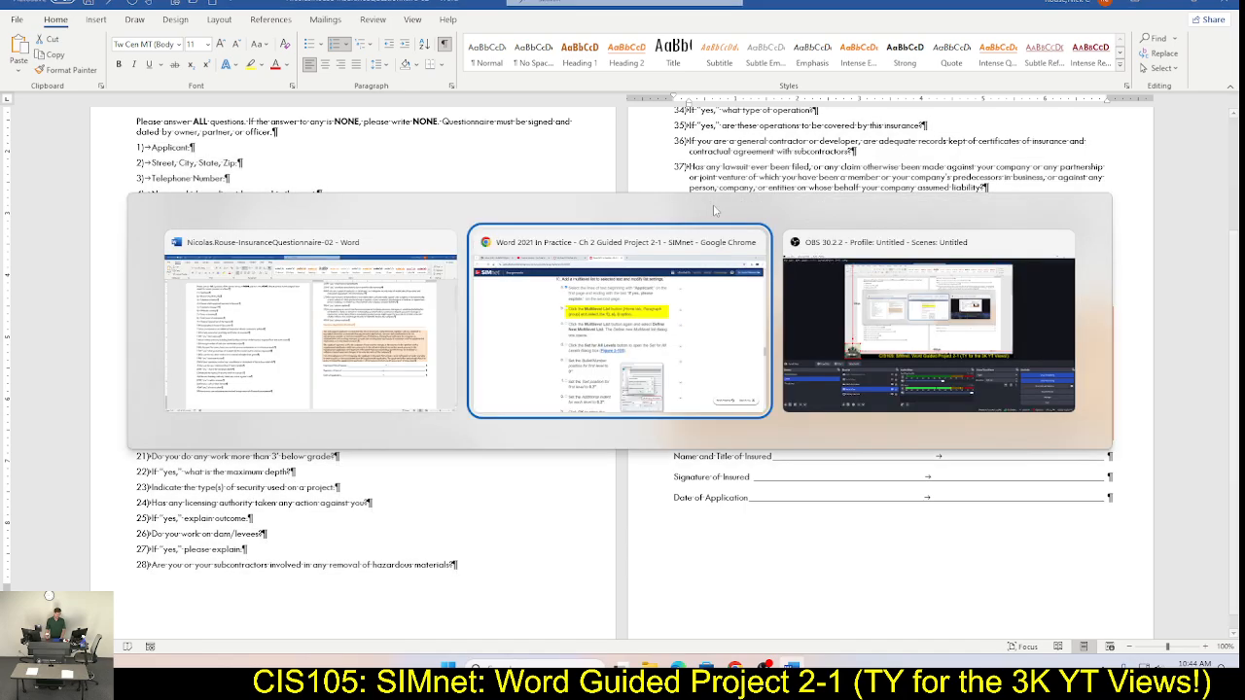
{"action": "left_click", "coordinate": [391, 214]}
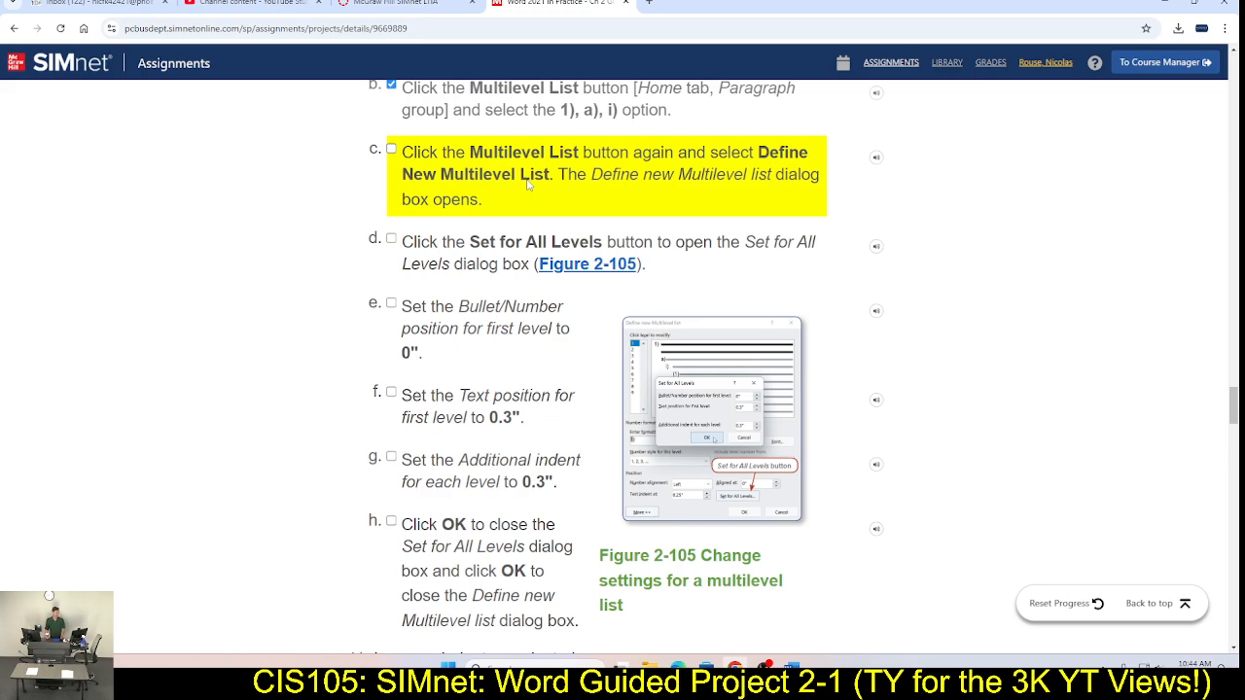
Step: Open the Define New Multilevel List settings for the numbered lines in Word and mark step 10c as completed in SIMnet
{"action": "key", "text": "alt+Tab"}
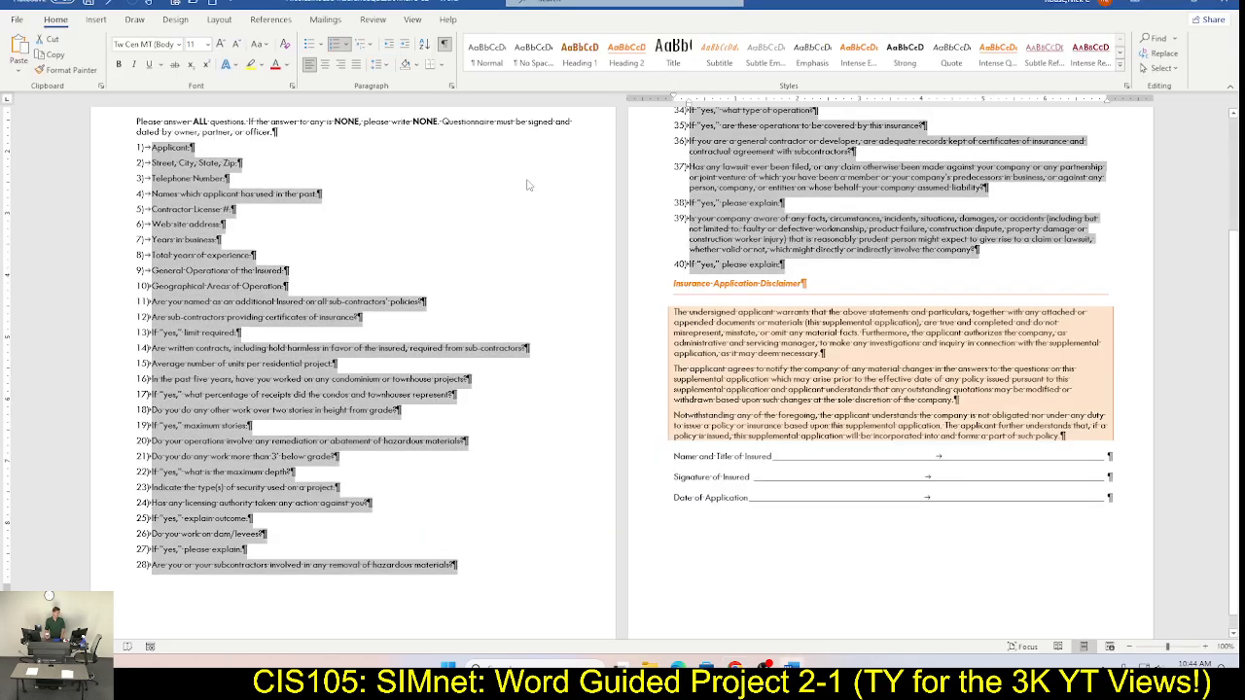
{"action": "left_click", "coordinate": [373, 48]}
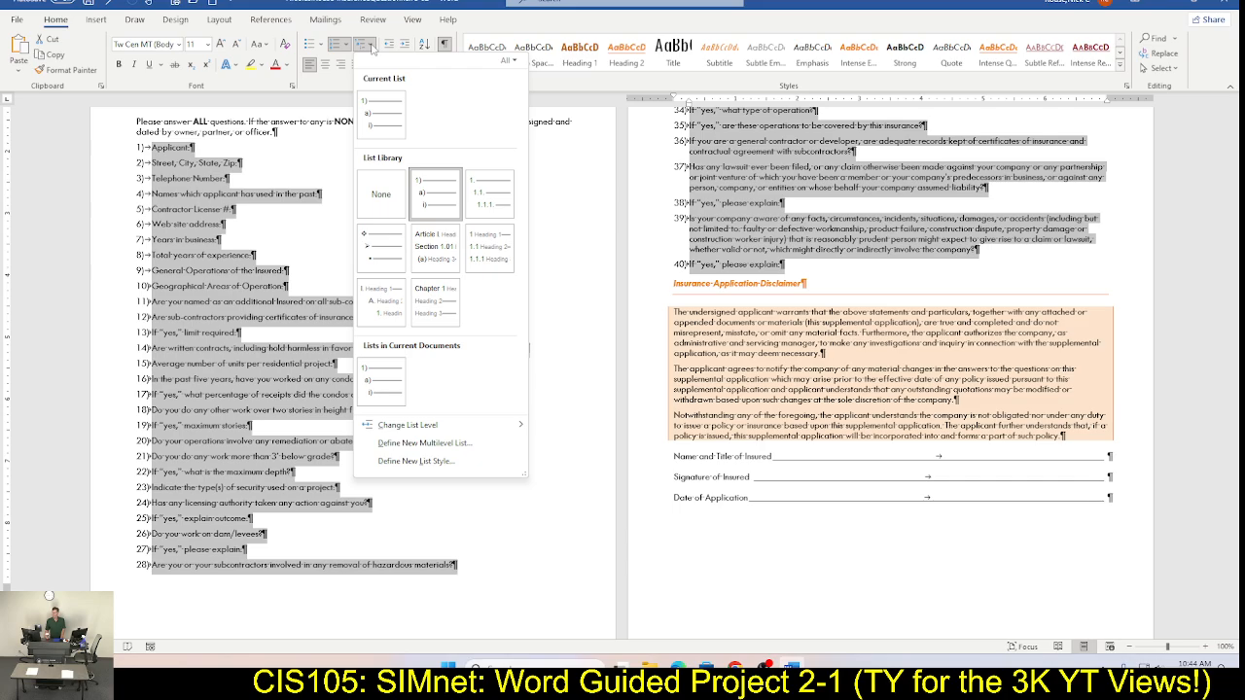
{"action": "left_click", "coordinate": [440, 445]}
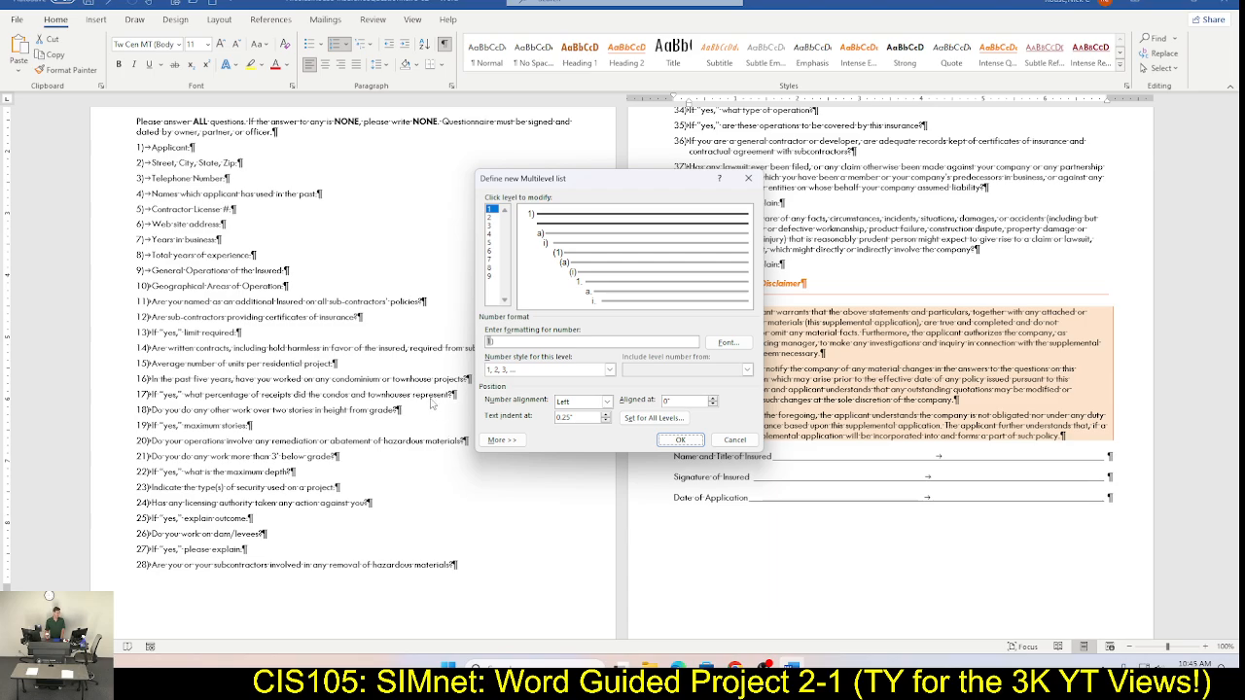
{"action": "key", "text": "alt+Tab"}
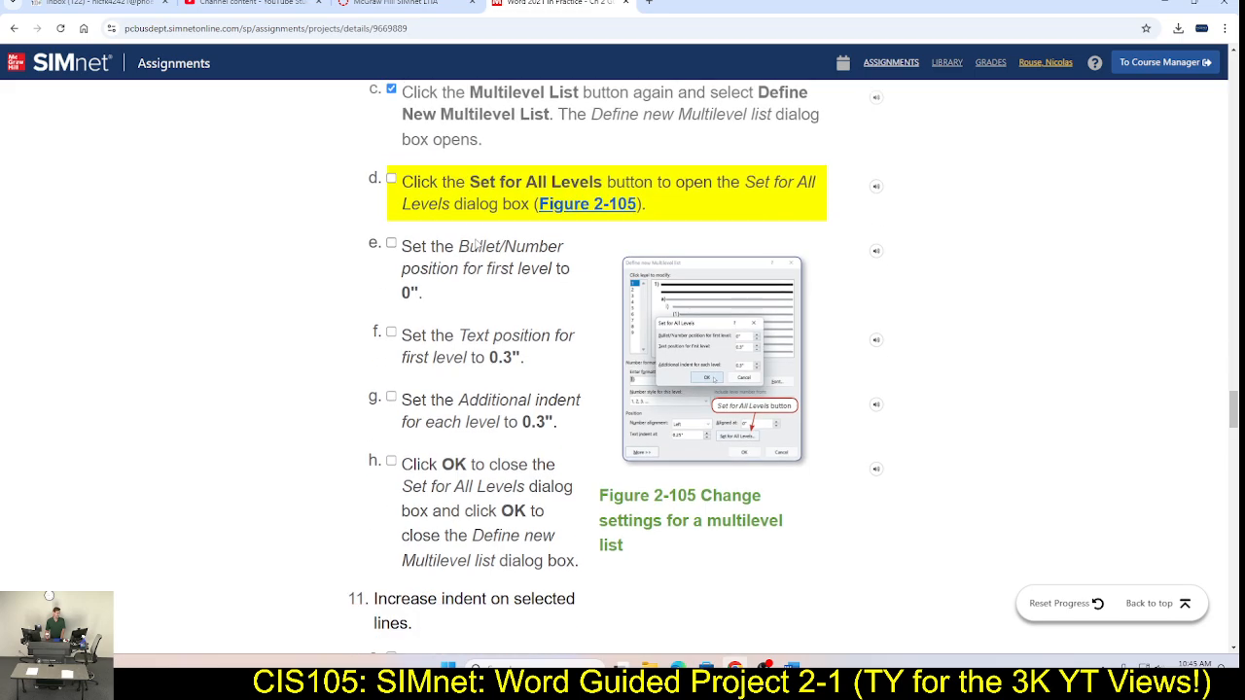
{"action": "key", "text": "alt+Tab"}
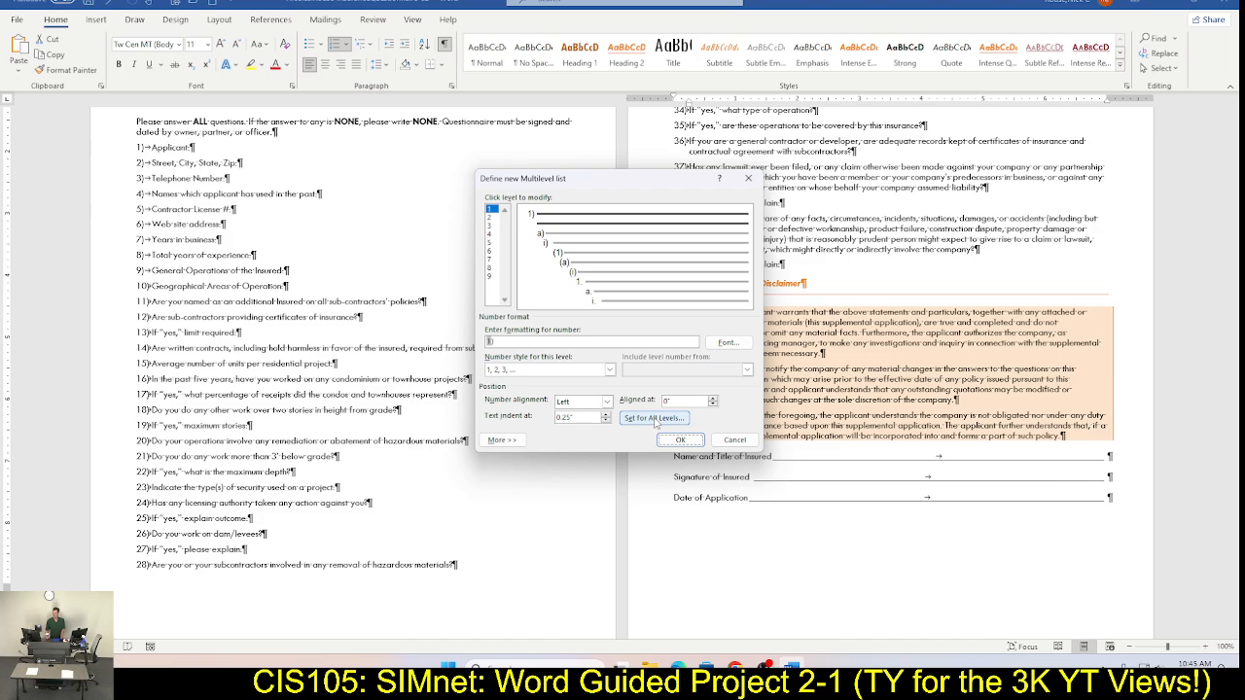
Step: Set the first-level text position and the additional indent for each level to 0.3" for all levels of the list
{"action": "left_click", "coordinate": [657, 421]}
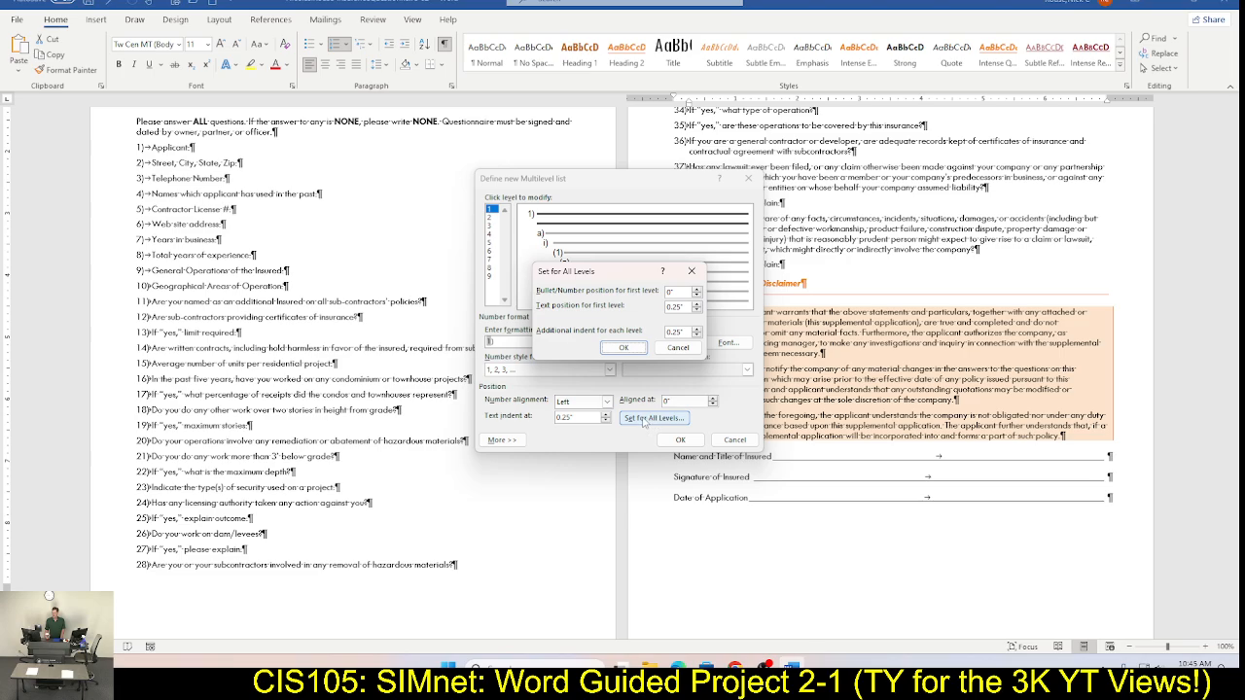
{"action": "left_click", "coordinate": [698, 307]}
{"action": "left_click", "coordinate": [696, 334]}
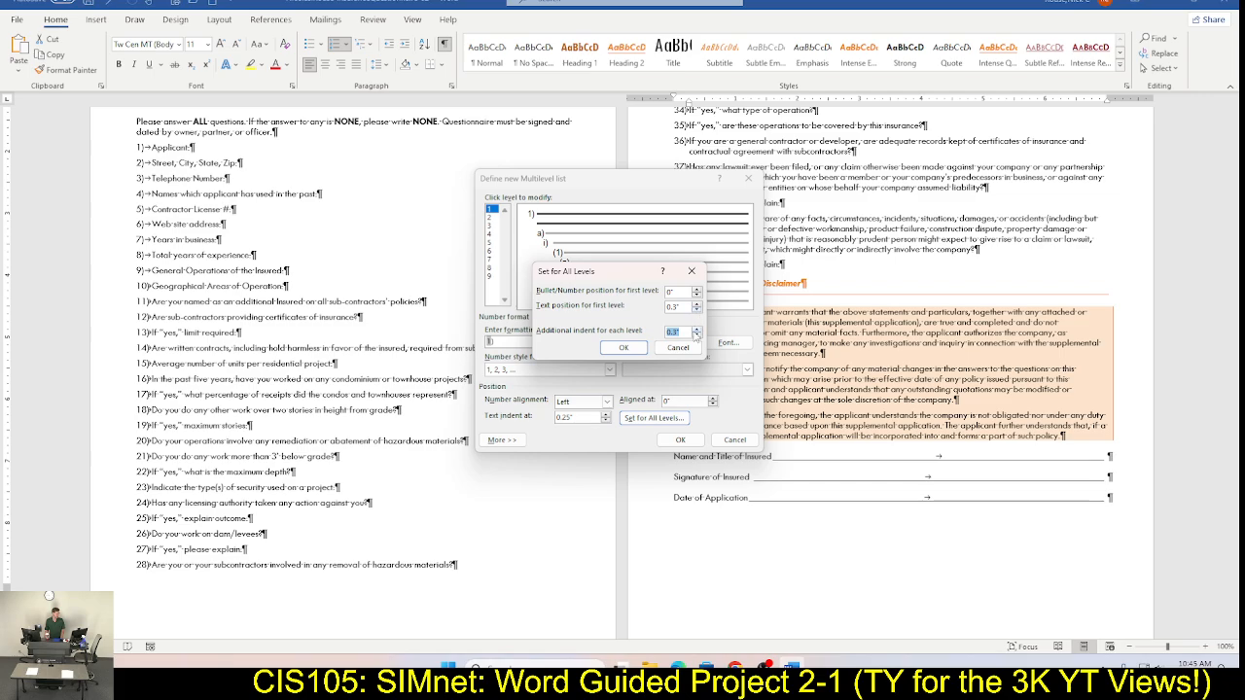
{"action": "left_click", "coordinate": [626, 348]}
Step: Mark steps 10d through 10g as completed in SIMnet and apply the new multilevel list definition in Word
{"action": "key", "text": "alt+Tab"}
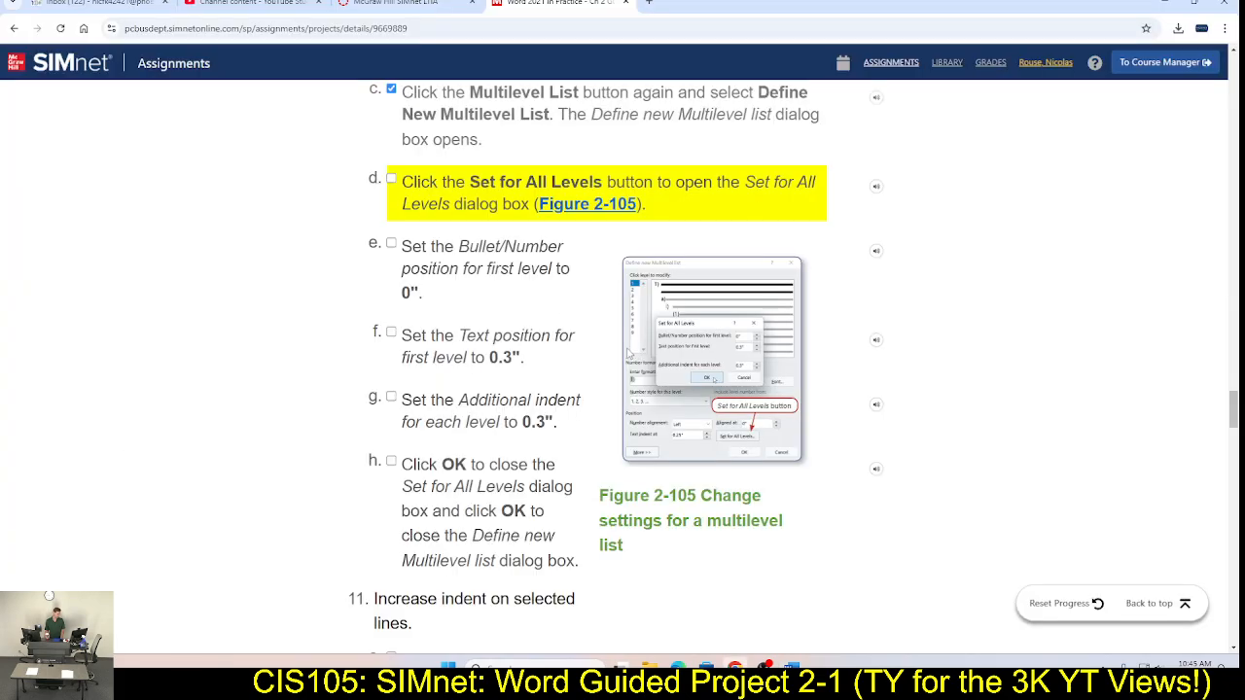
{"action": "left_click", "coordinate": [391, 181]}
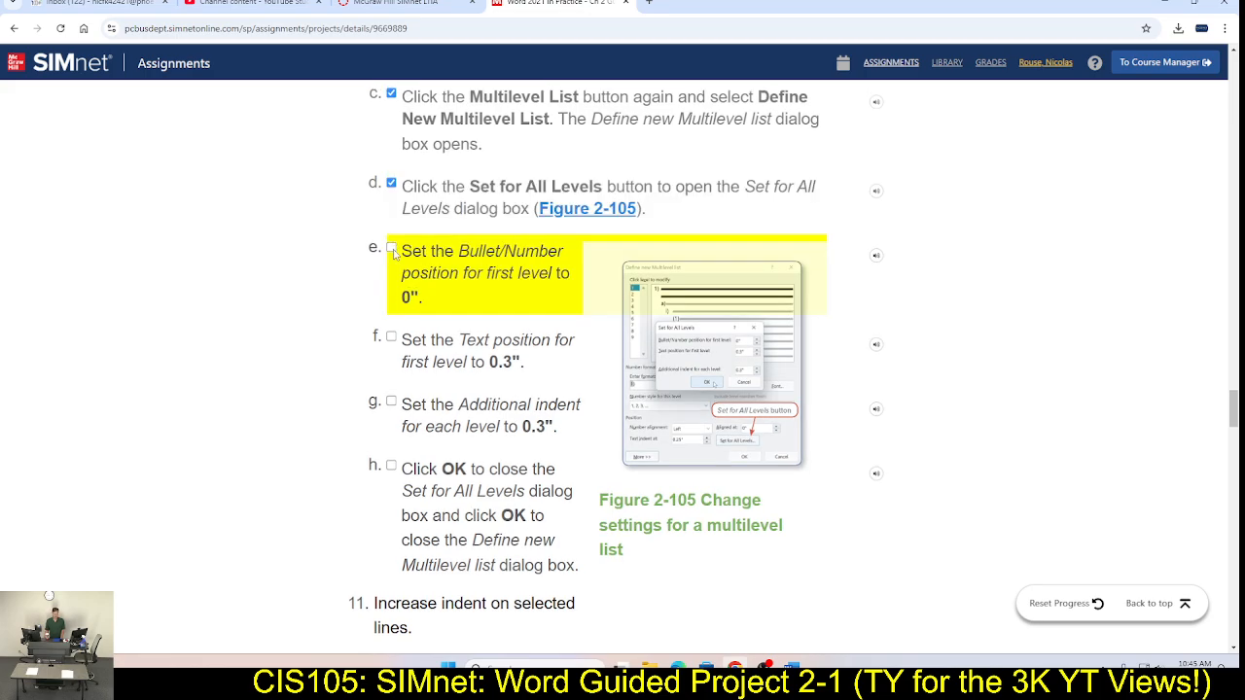
{"action": "left_click", "coordinate": [391, 249]}
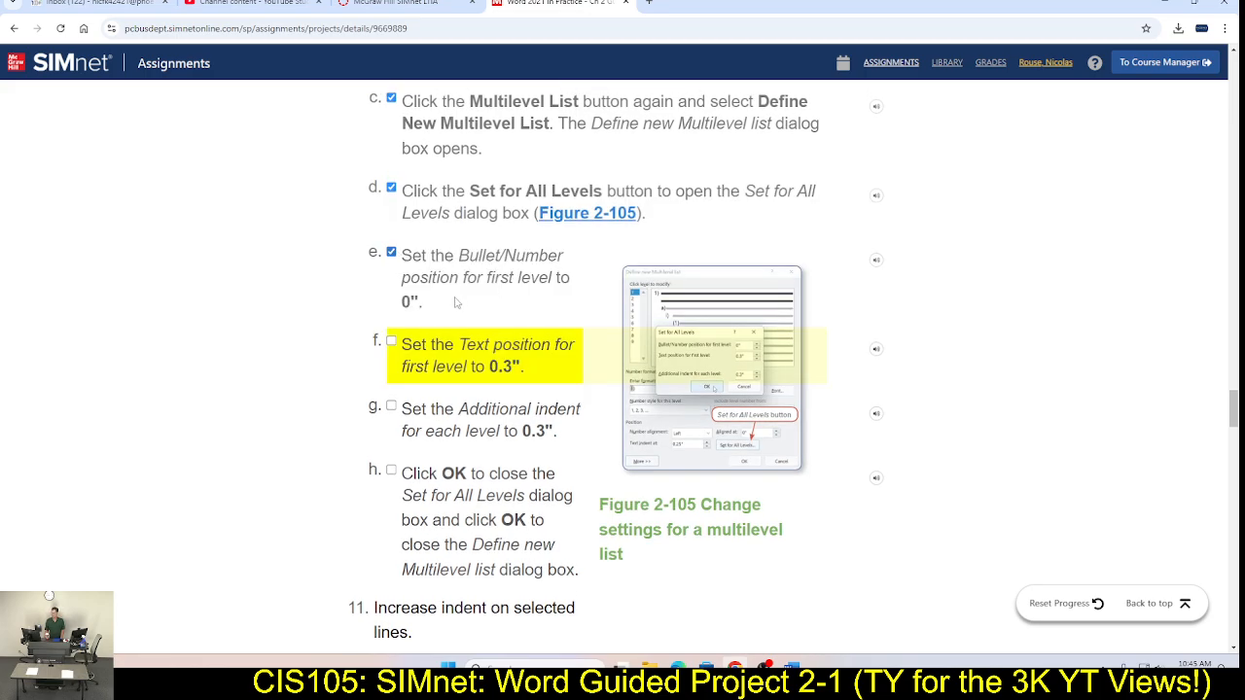
{"action": "left_click", "coordinate": [389, 376]}
{"action": "left_click", "coordinate": [392, 406]}
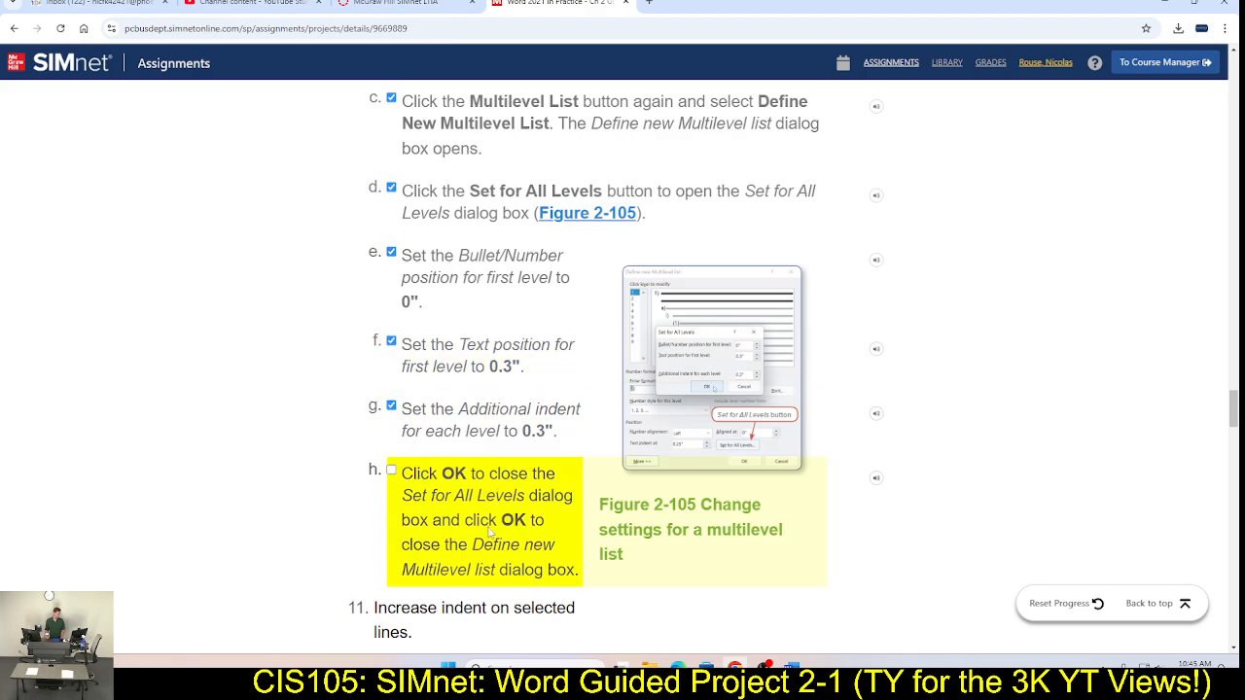
{"action": "key", "text": "alt+Tab"}
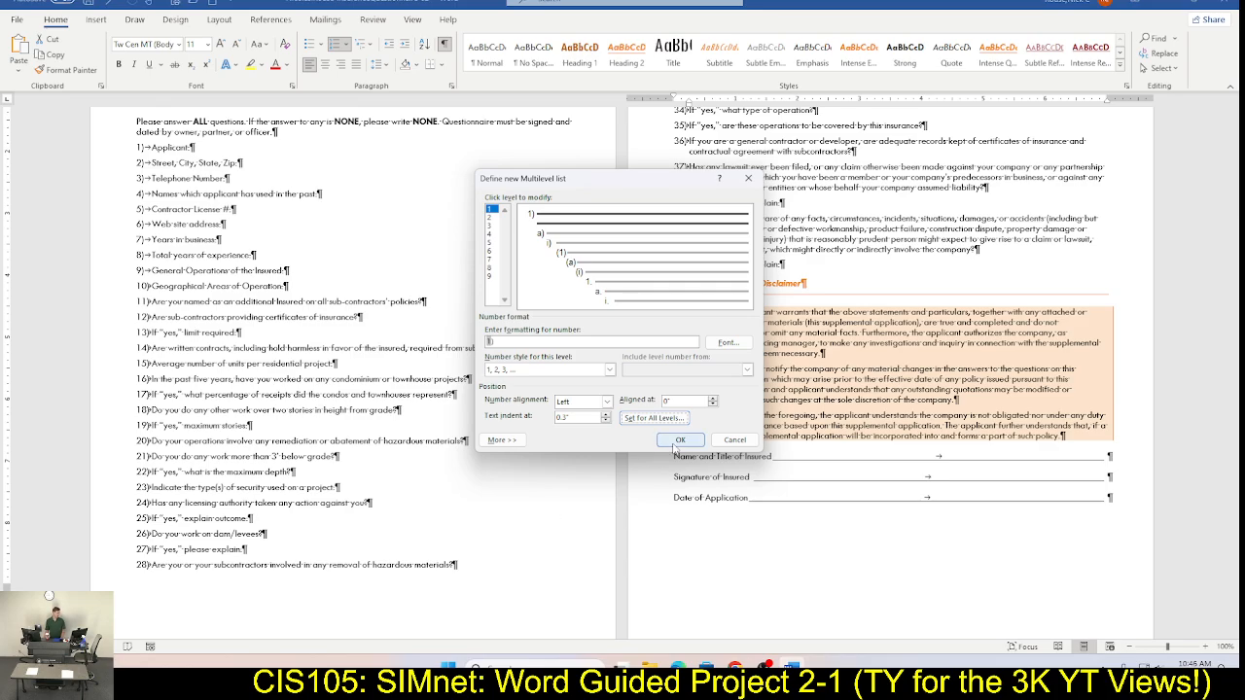
{"action": "left_click", "coordinate": [675, 444]}
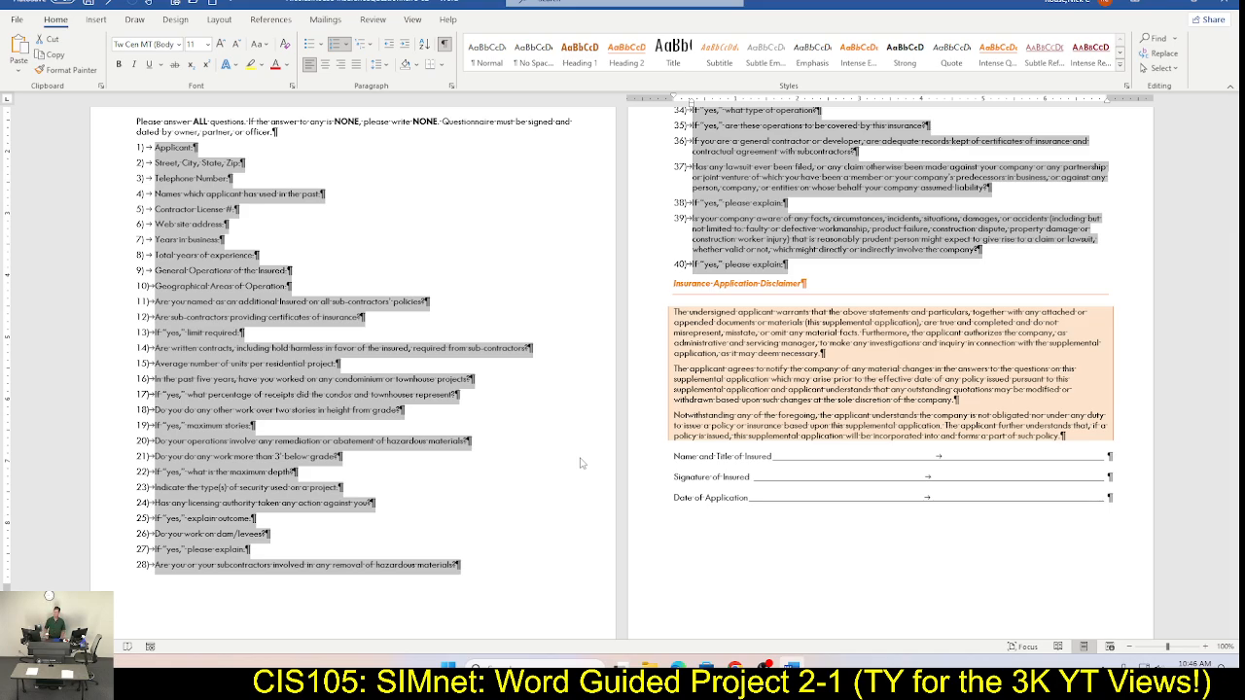
Step: Switch to SIMnet and mark step 10h as completed
{"action": "key", "text": "alt+Tab"}
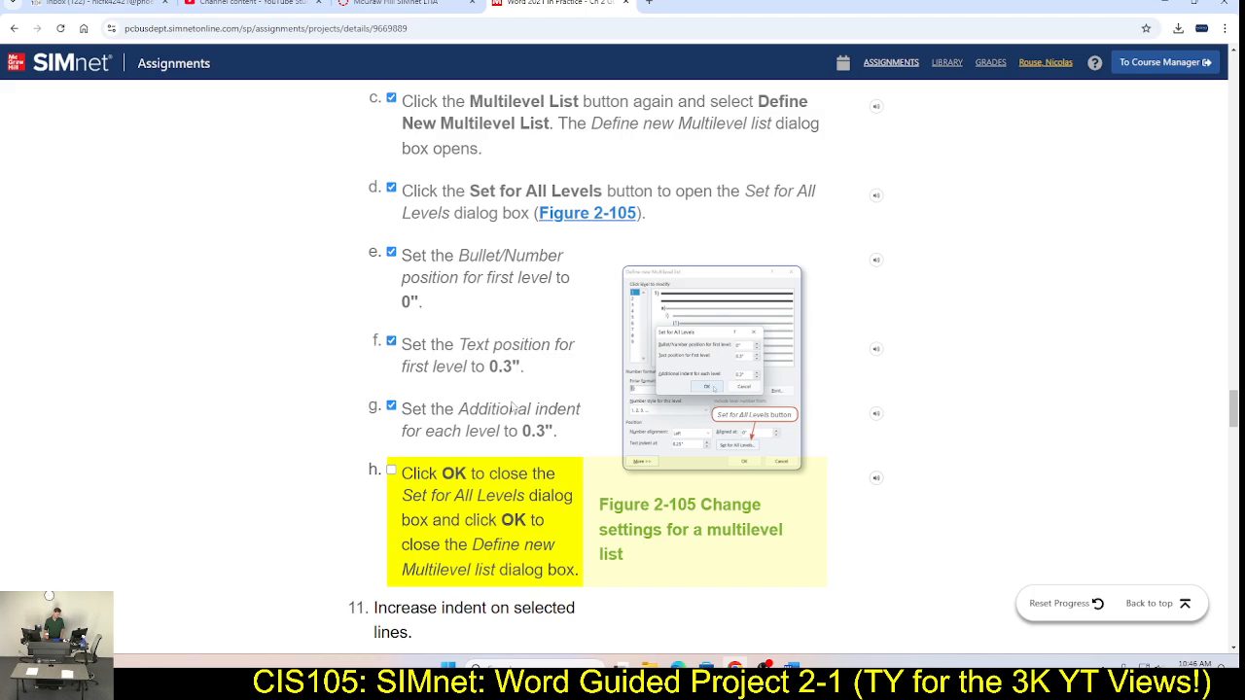
{"action": "scroll", "coordinate": [514, 407], "scroll_direction": "down", "scroll_amount": 3}
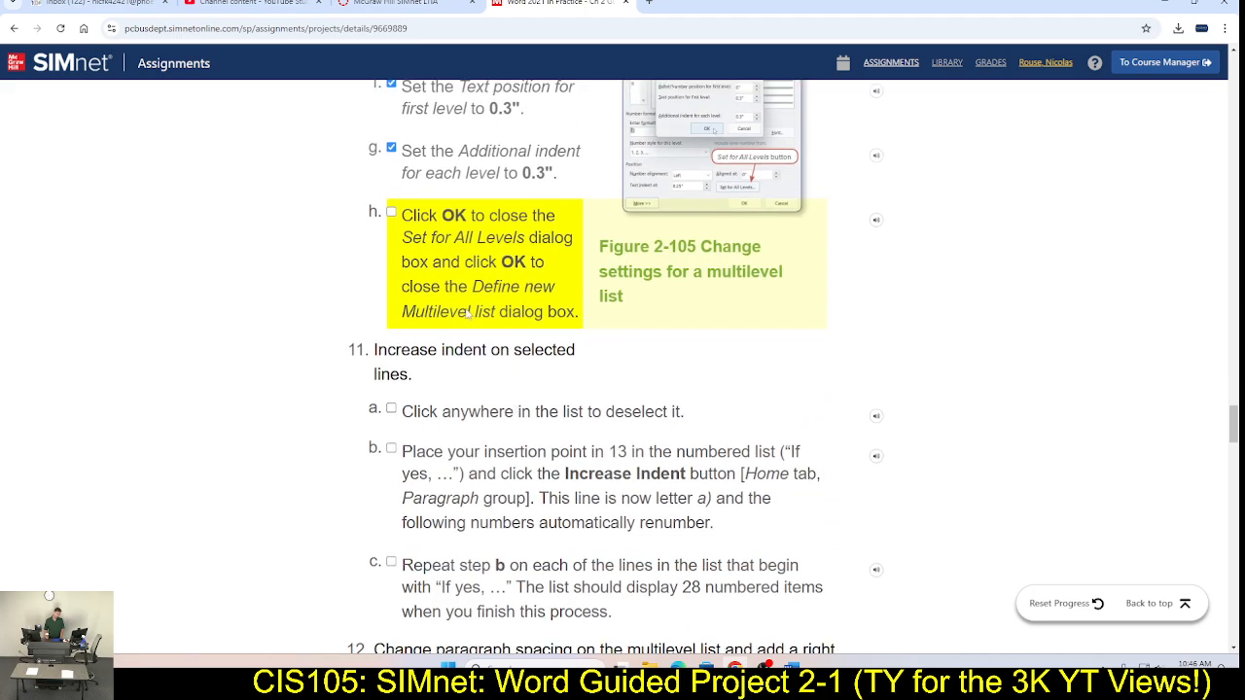
{"action": "left_click", "coordinate": [392, 213]}
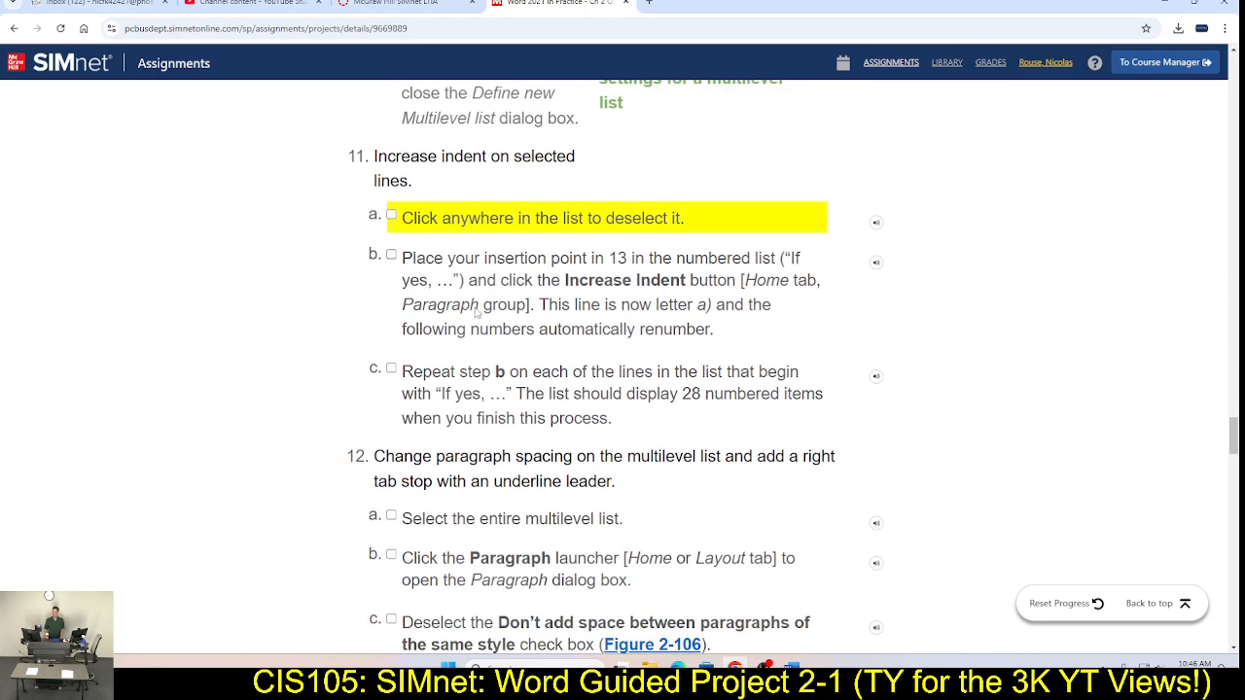
Step: Deselect the numbered list in Word and mark step 11a as completed in SIMnet
{"action": "key", "text": "alt+Tab"}
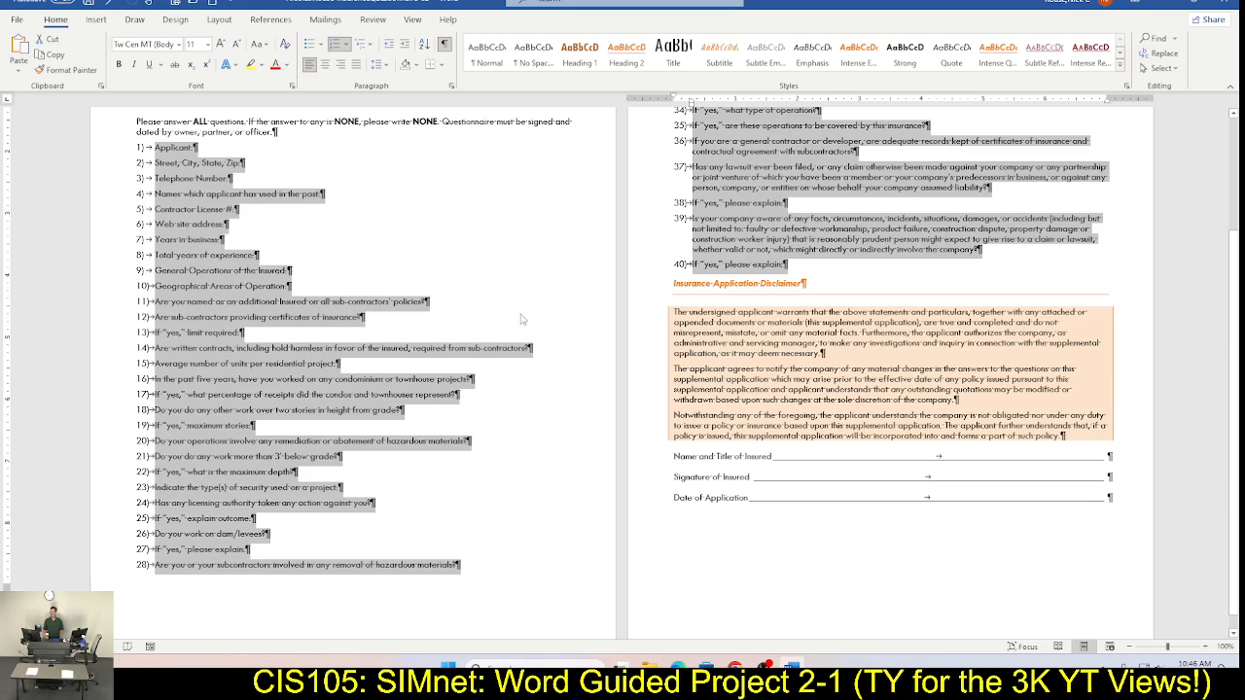
{"action": "key", "text": "alt+Tab"}
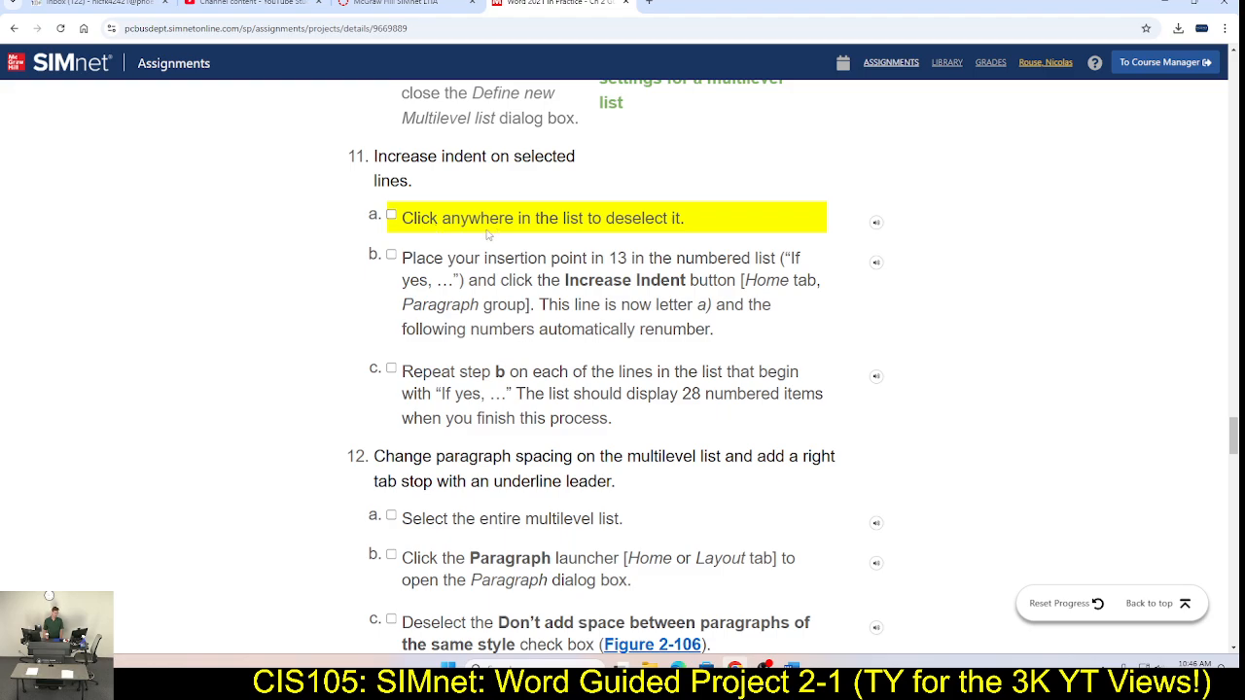
{"action": "left_click", "coordinate": [391, 215]}
{"action": "key", "text": "alt+Tab"}
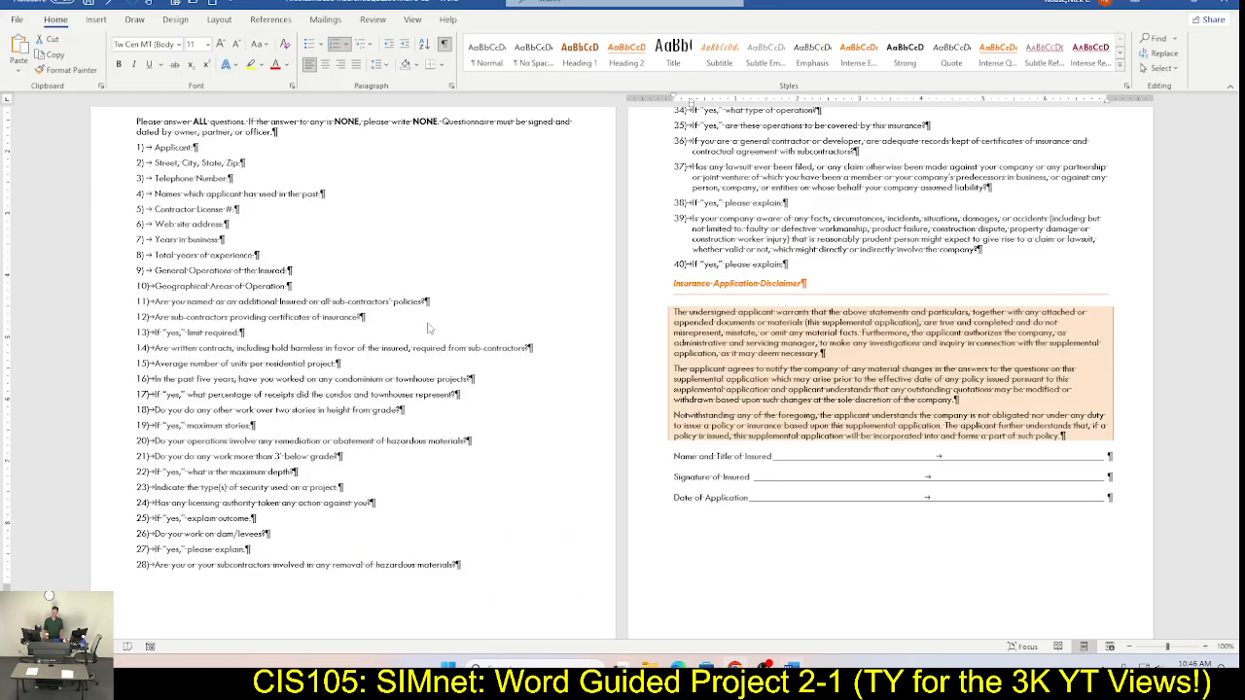
{"action": "left_click", "coordinate": [496, 267]}
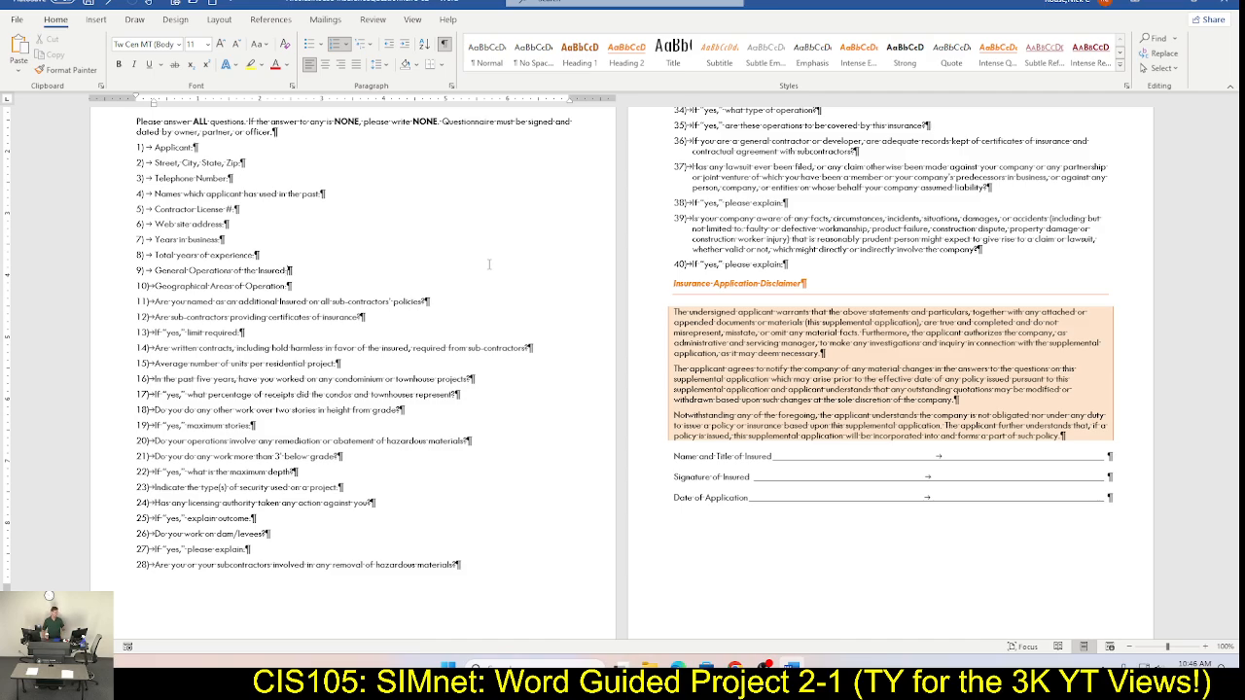
Step: Following step 11b, increase the indent of the "If yes" lines on limit required, percentage of receipts and maximum stories in Word
{"action": "scroll", "coordinate": [484, 339], "scroll_direction": "up", "scroll_amount": 1}
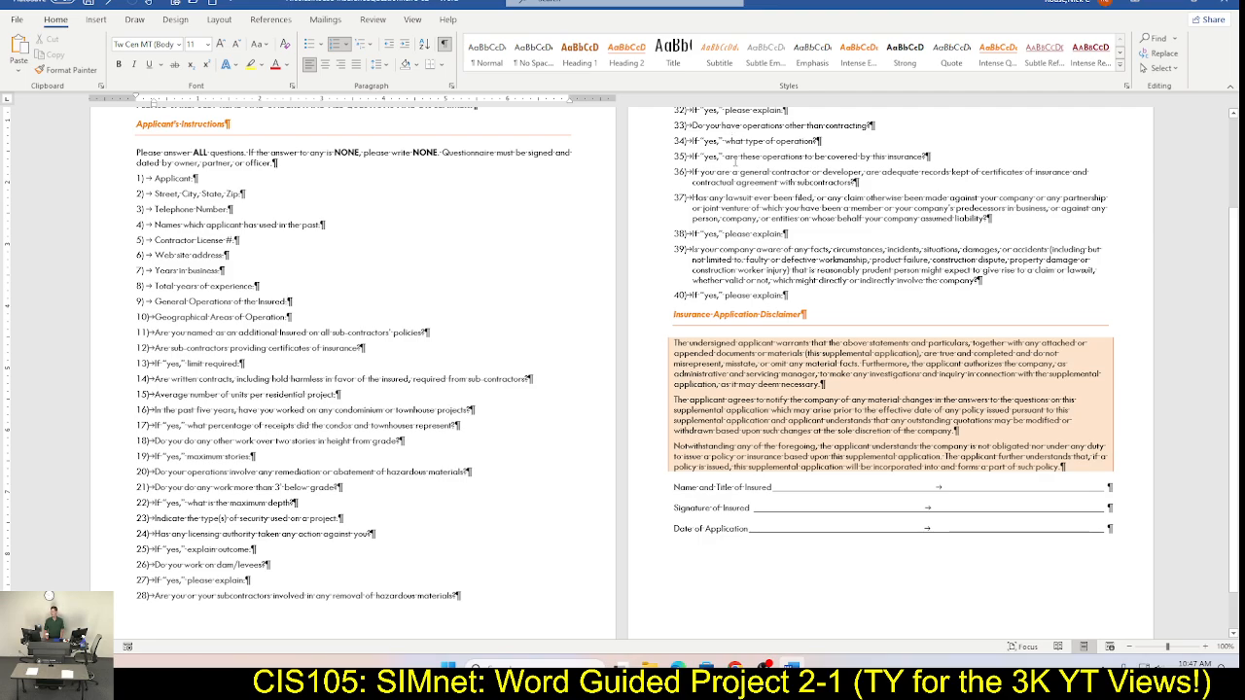
{"action": "key", "text": "alt+Tab"}
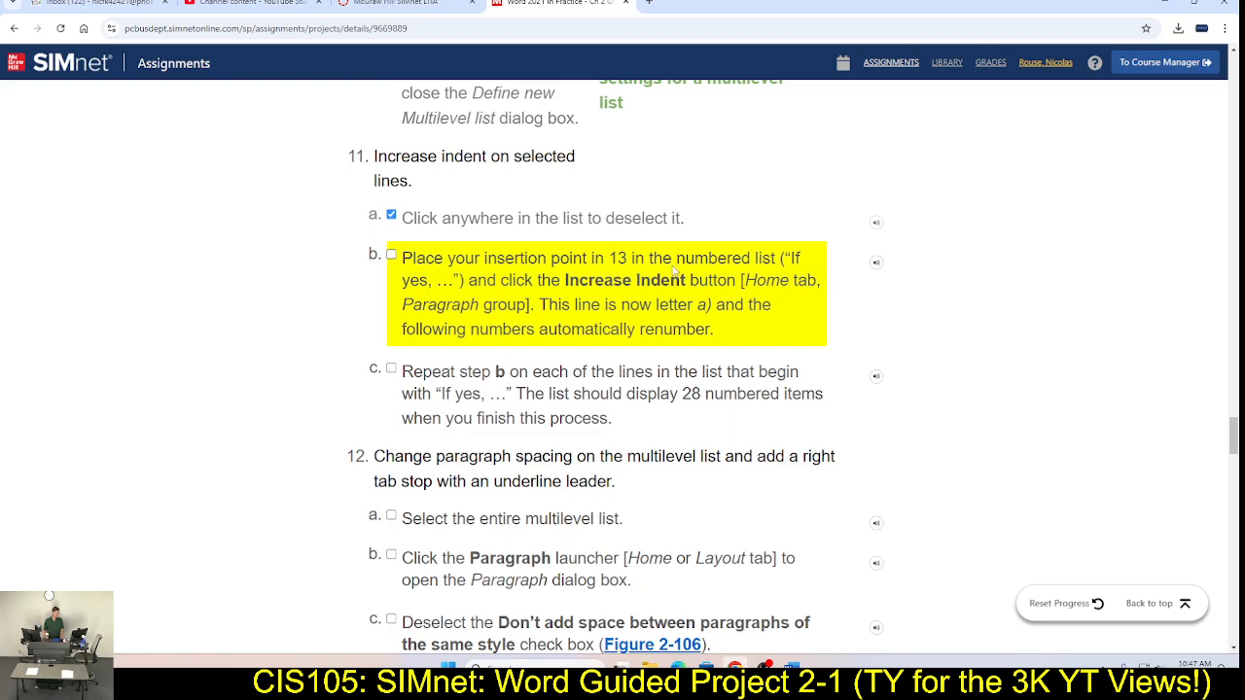
{"action": "key", "text": "alt+Tab"}
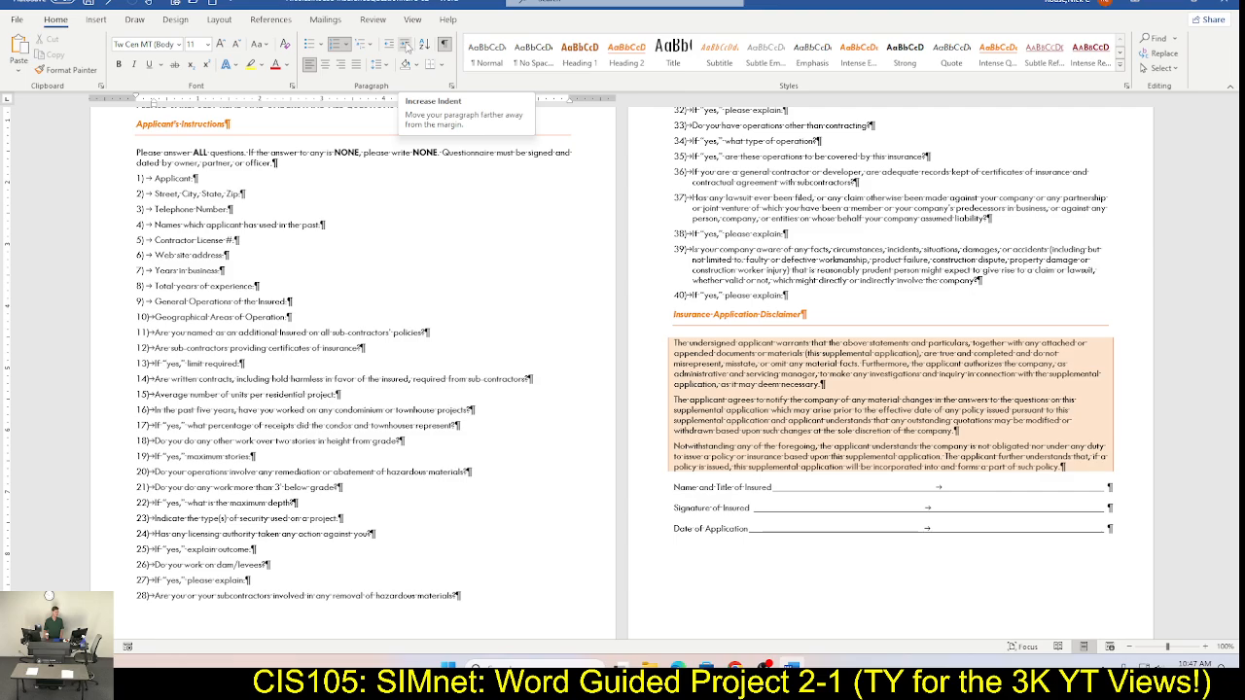
{"action": "left_click", "coordinate": [407, 46]}
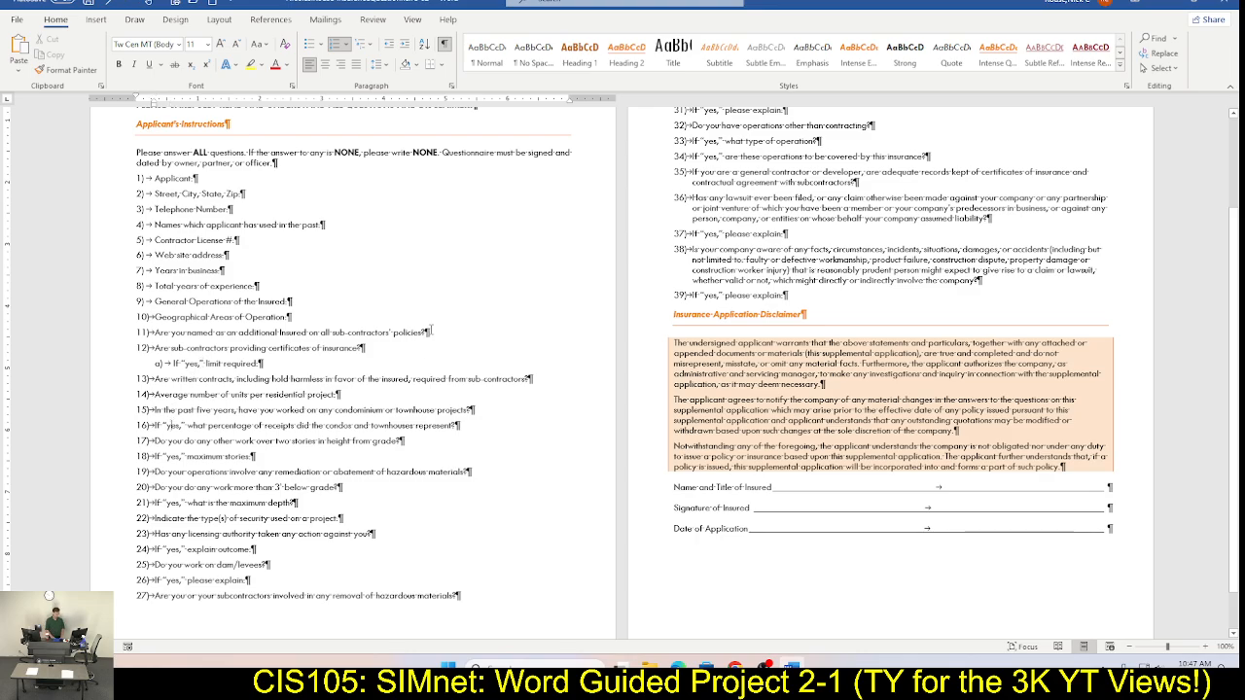
{"action": "left_click", "coordinate": [407, 46]}
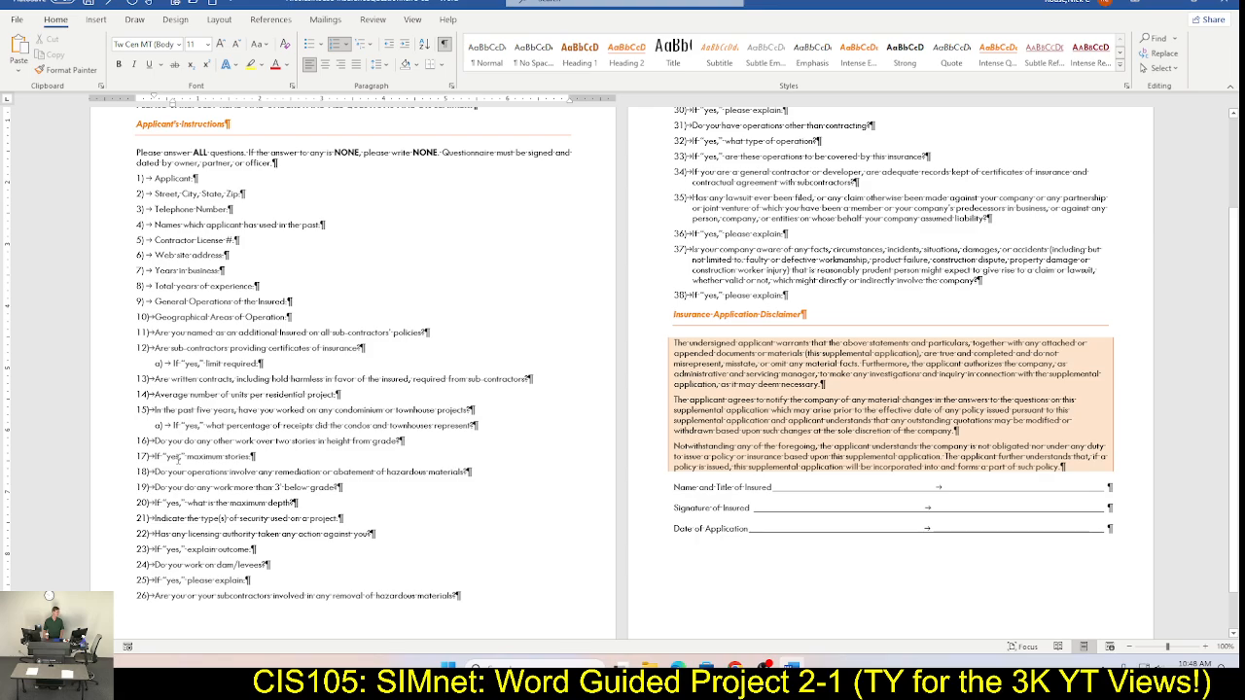
{"action": "left_click", "coordinate": [178, 458]}
{"action": "left_click", "coordinate": [403, 46]}
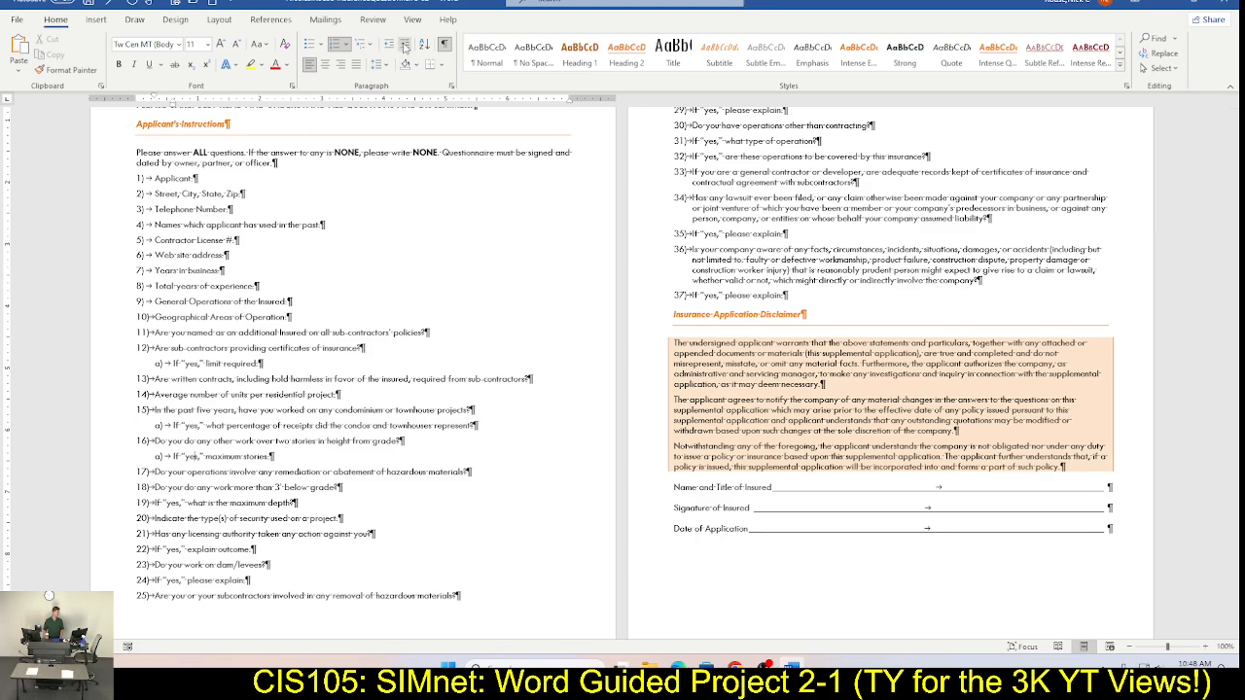
Step: Demote the "If yes" lines on maximum depth, explaining the outcome and dam/levee work to the second list level
{"action": "left_click", "coordinate": [192, 502]}
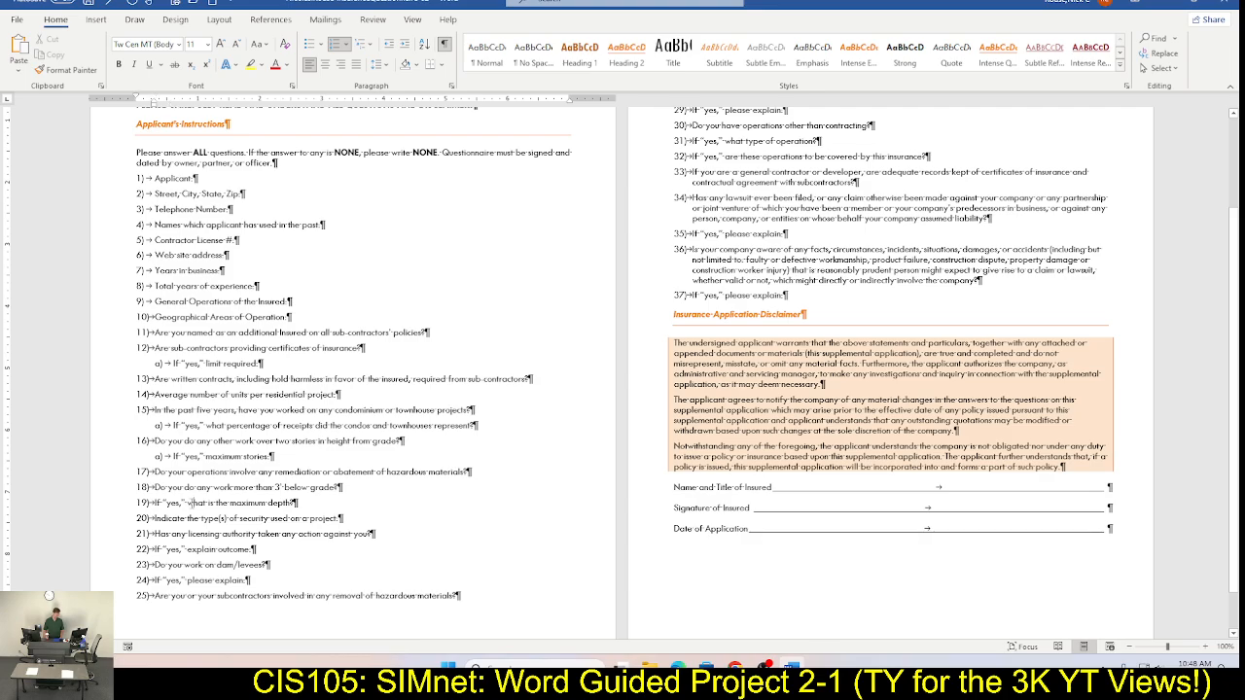
{"action": "key", "text": "ctrl+y"}
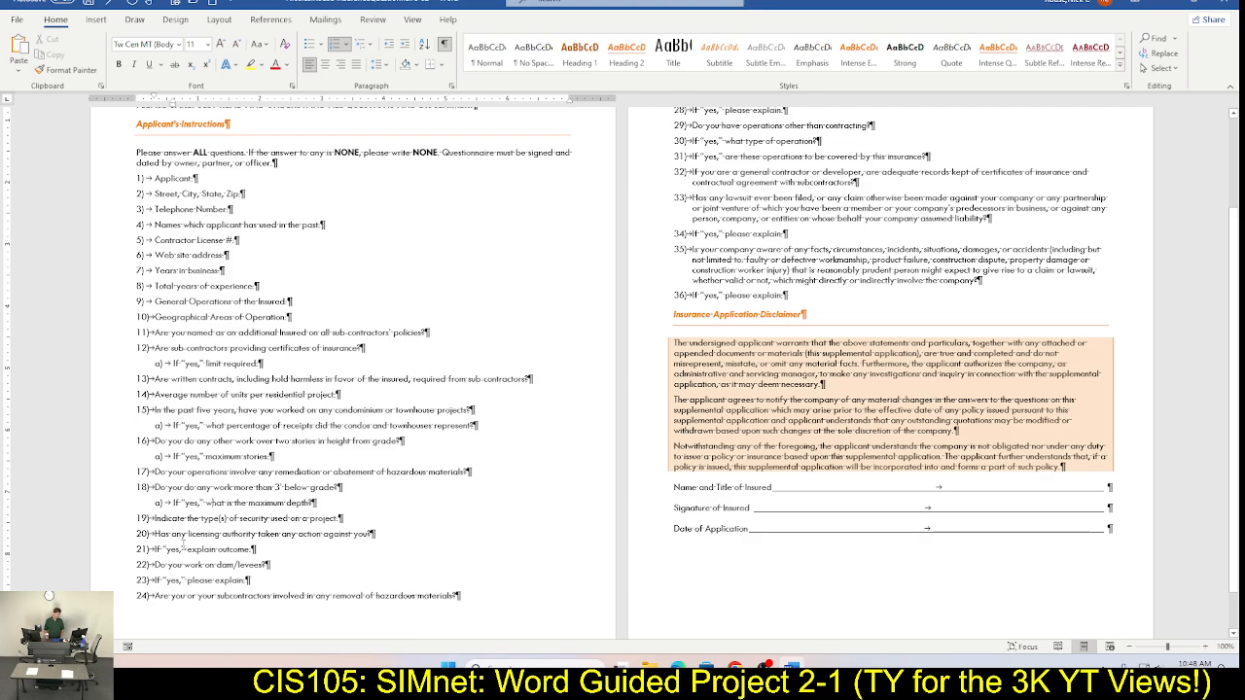
{"action": "left_click", "coordinate": [181, 547]}
{"action": "key", "text": "ctrl+y"}
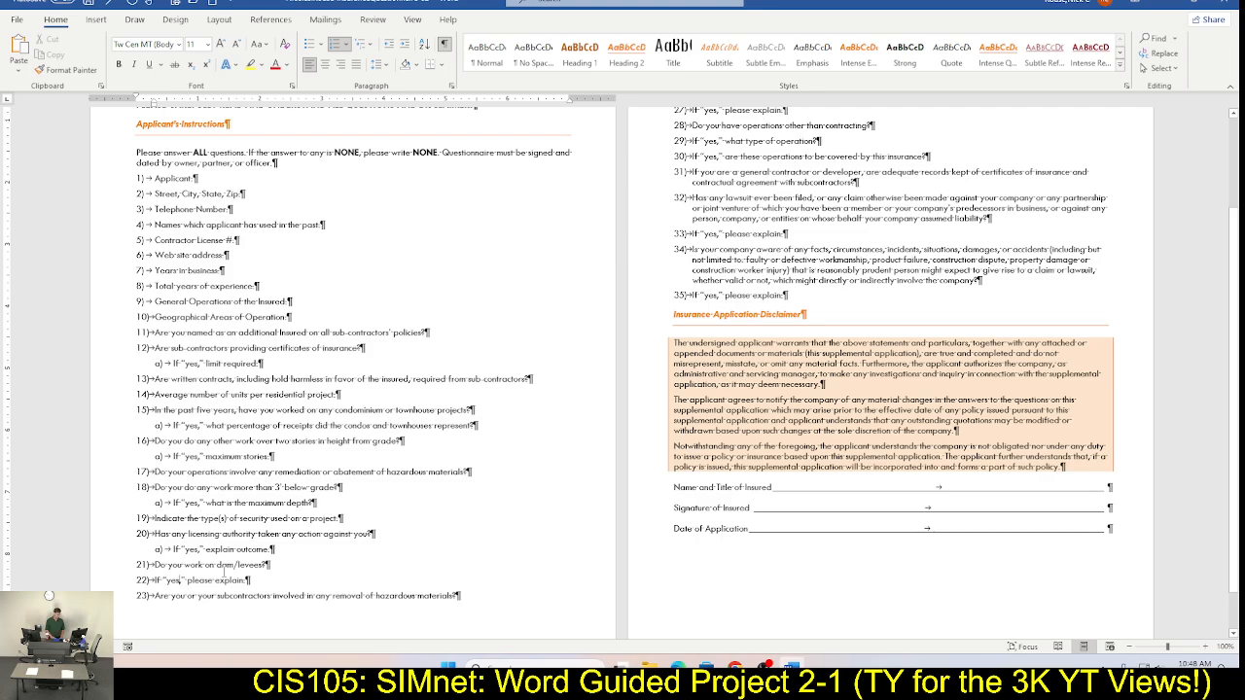
{"action": "left_click", "coordinate": [224, 576]}
{"action": "key", "text": "ctrl+y"}
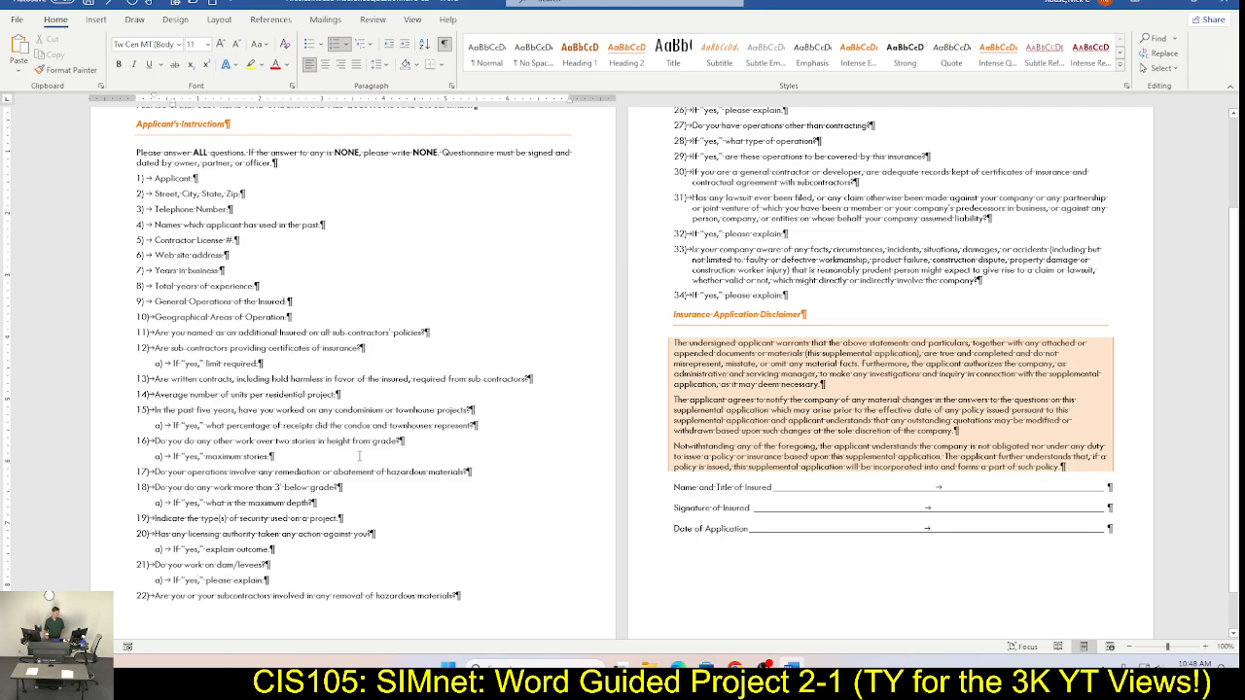
Step: Demote the "If yes" lines on the type of hazardous materials and on shoring, underpinning, cofferdam or caisson work to the second level
{"action": "scroll", "coordinate": [359, 456], "scroll_direction": "up", "scroll_amount": 1}
{"action": "scroll", "coordinate": [656, 160], "scroll_direction": "up", "scroll_amount": 1}
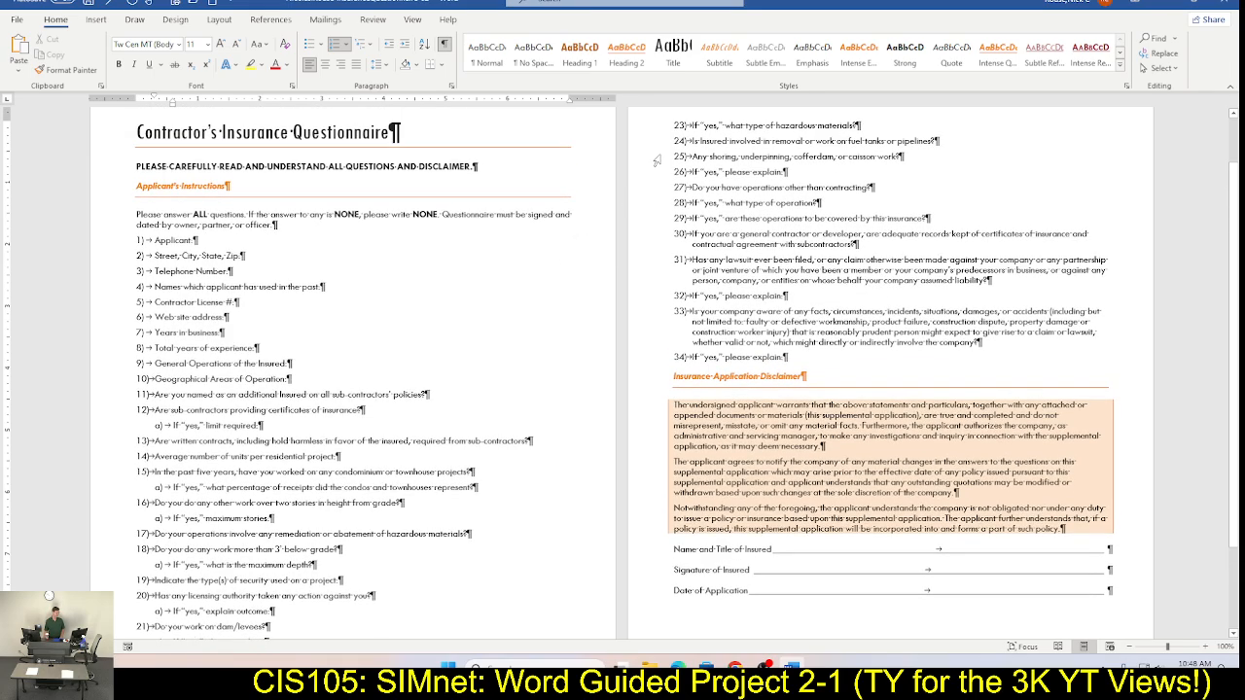
{"action": "left_click", "coordinate": [713, 126]}
{"action": "key", "text": "ctrl+y"}
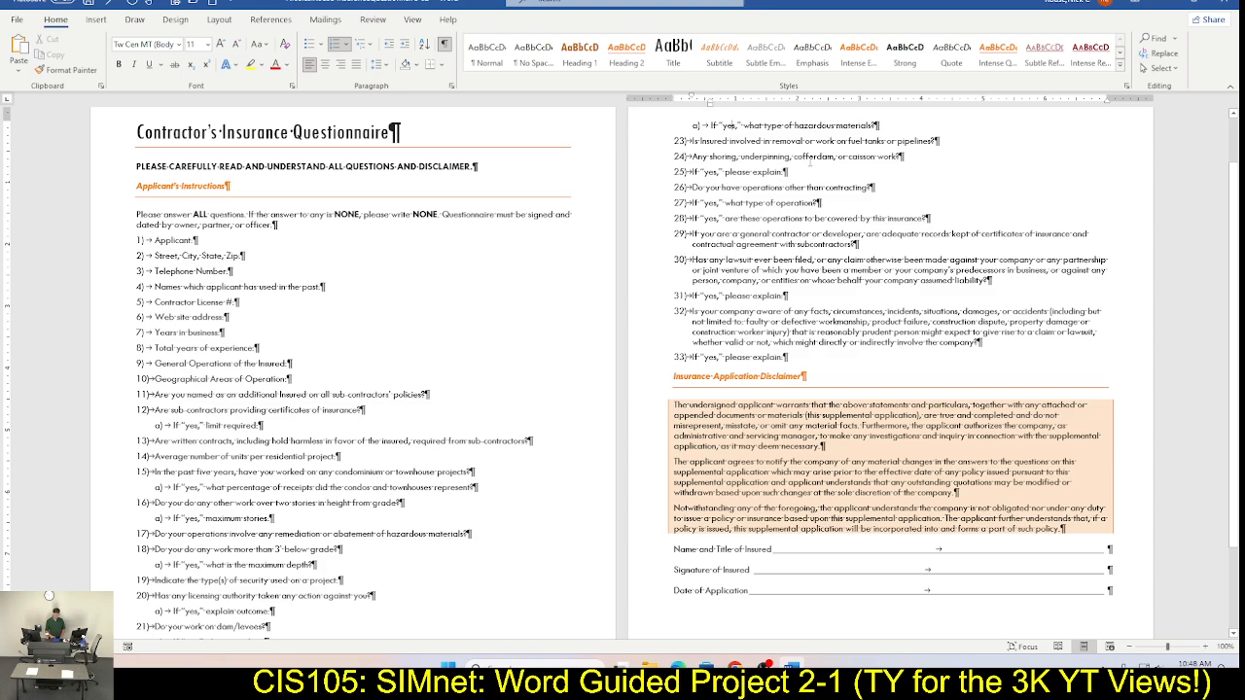
{"action": "left_click", "coordinate": [783, 190]}
{"action": "key", "text": "ctrl+y"}
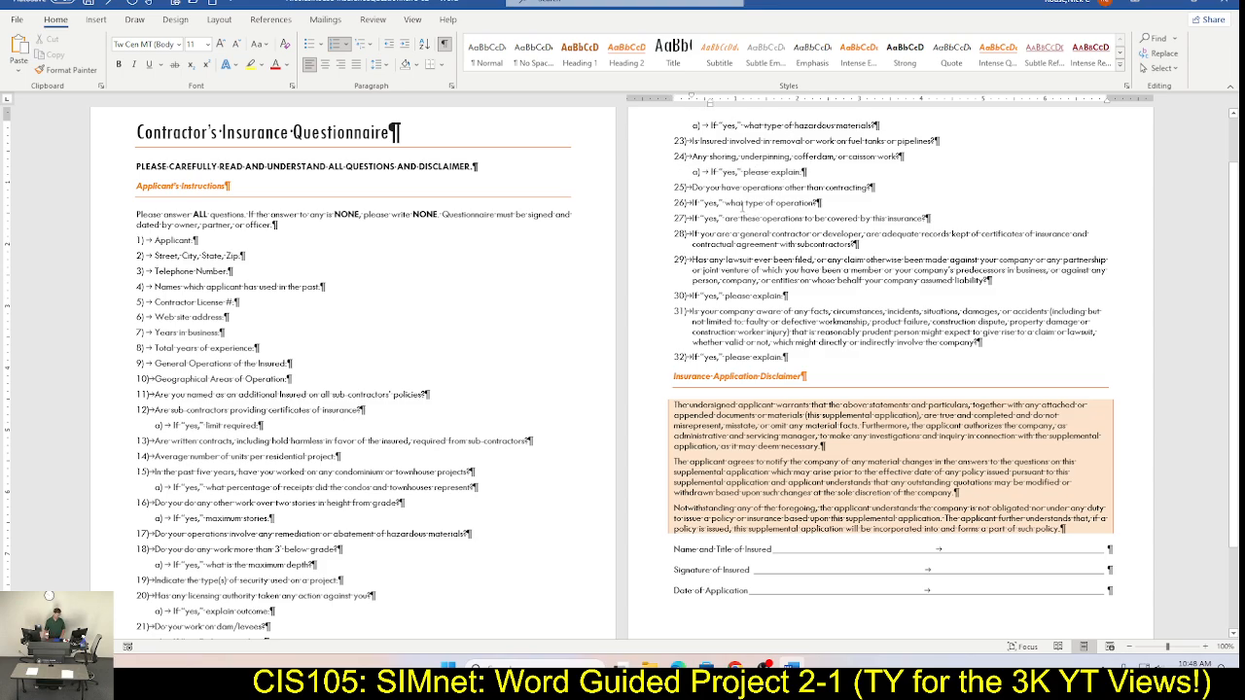
Step: Demote both "If yes" lines about other operations and the "please explain" lines after the lawsuit and company-awareness questions
{"action": "left_click", "coordinate": [741, 204]}
{"action": "key", "text": "ctrl+y"}
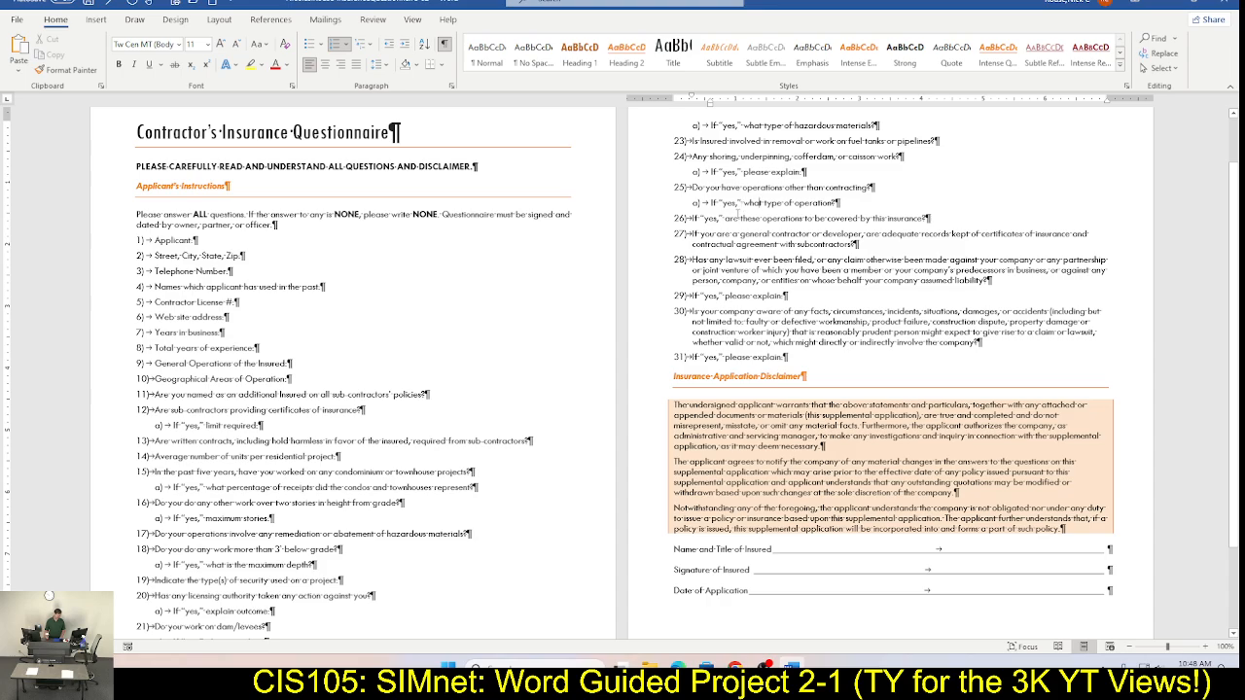
{"action": "left_click", "coordinate": [737, 216]}
{"action": "key", "text": "ctrl+y"}
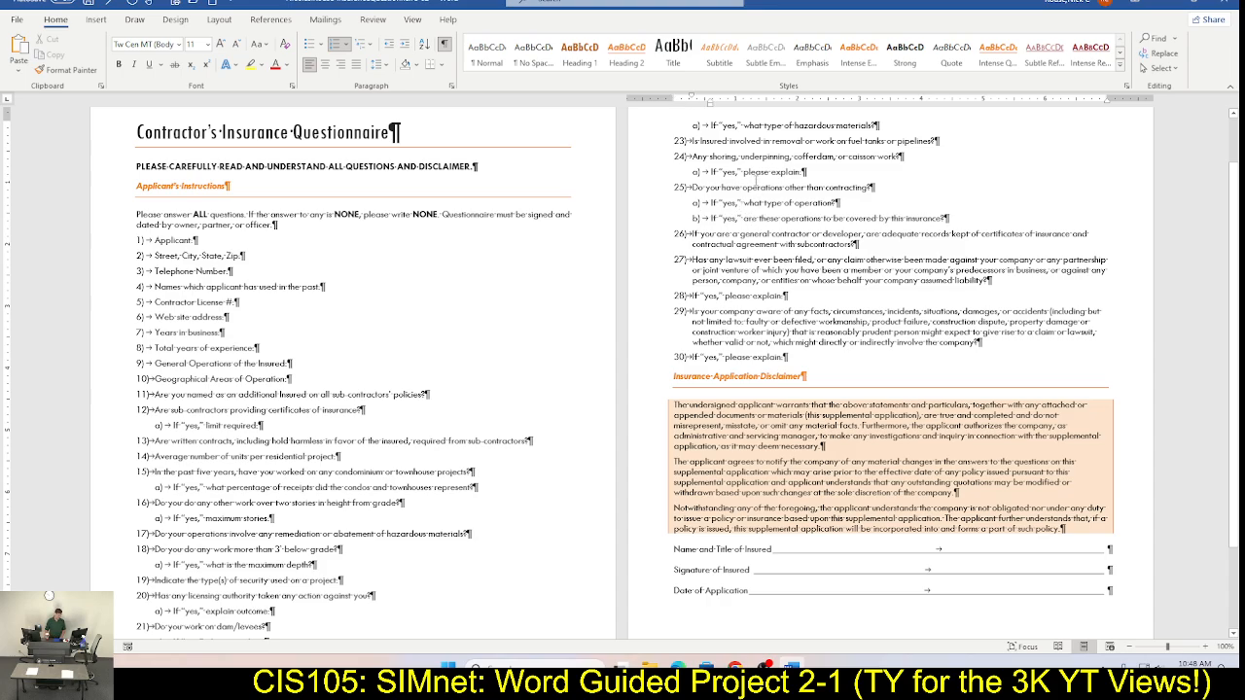
{"action": "left_click", "coordinate": [719, 295]}
{"action": "key", "text": "ctrl+y"}
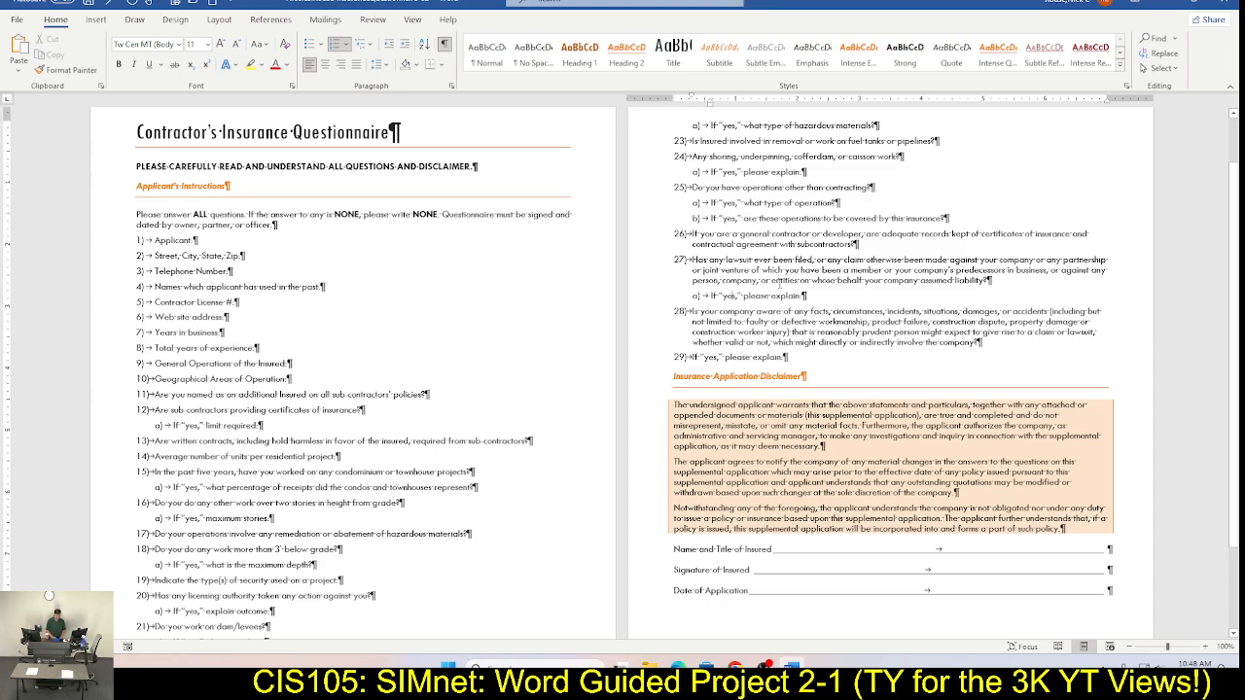
{"action": "left_click", "coordinate": [758, 356]}
{"action": "key", "text": "ctrl+y"}
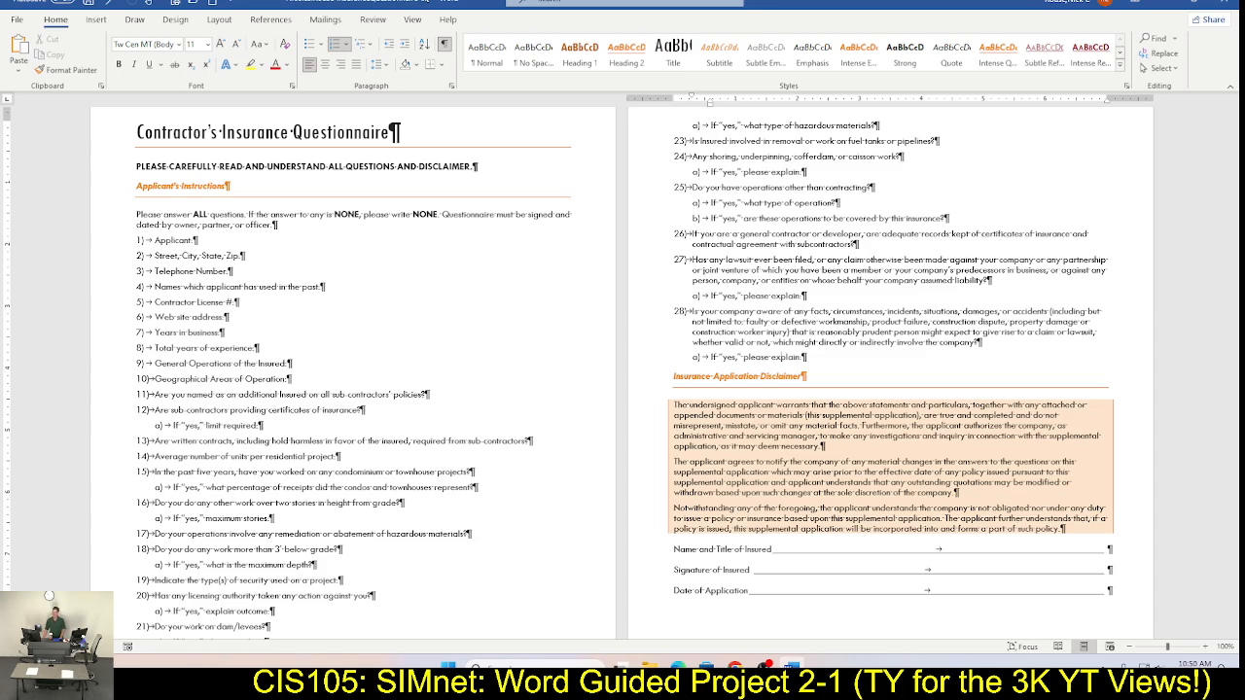
Step: Mark steps 11b and 11c as completed in SIMnet
{"action": "key", "text": "alt+Tab"}
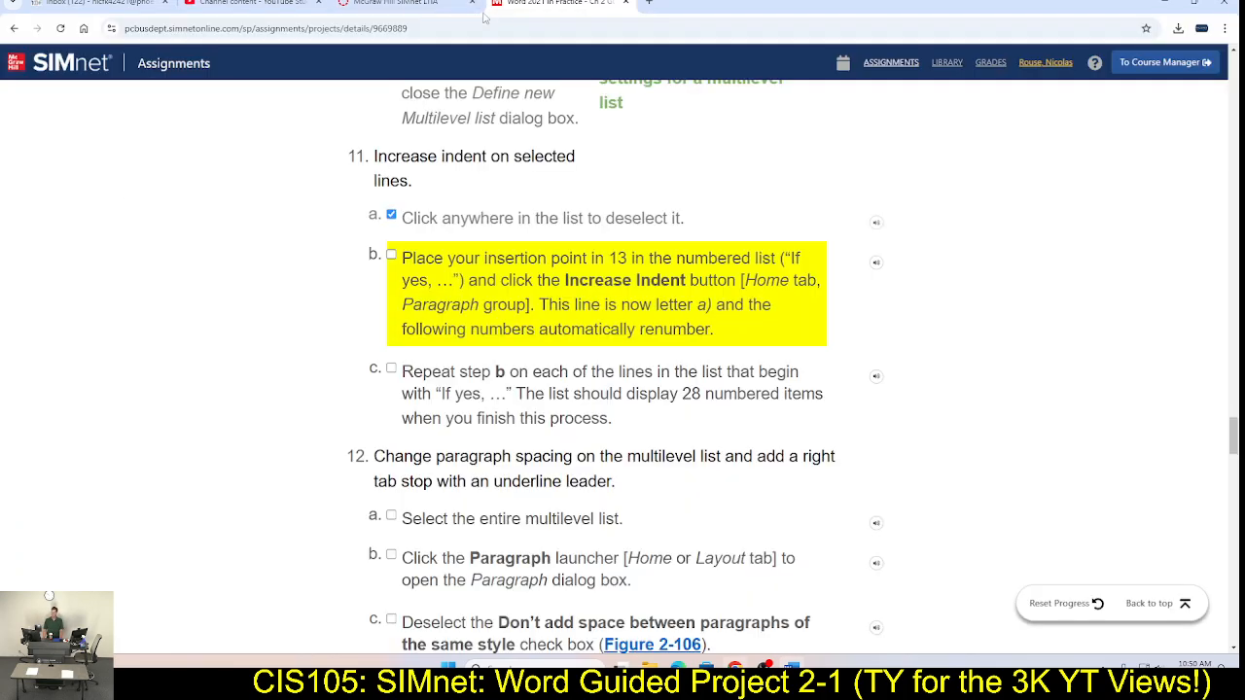
{"action": "left_click", "coordinate": [392, 257]}
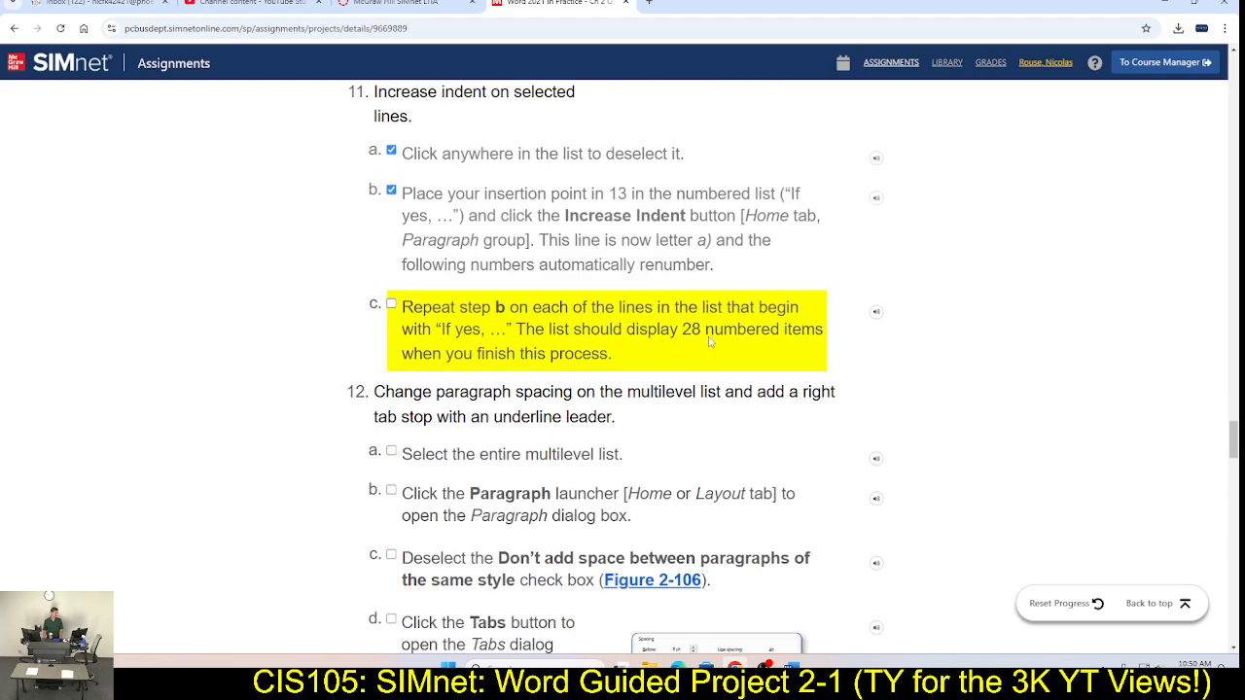
{"action": "left_click", "coordinate": [393, 306]}
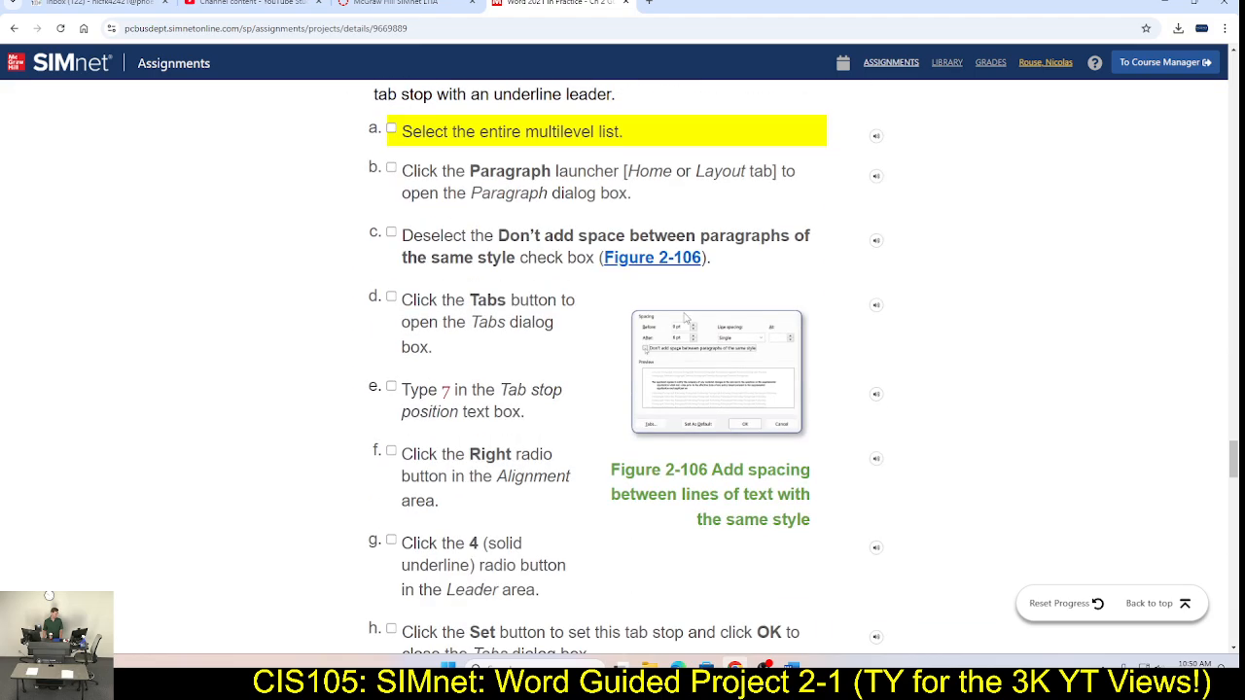
Step: Select the entire multilevel list in Word, from "Applicant:" through the last "If yes, please explain:", and return to step 12a in SIMnet
{"action": "scroll", "coordinate": [686, 317], "scroll_direction": "down", "scroll_amount": 20}
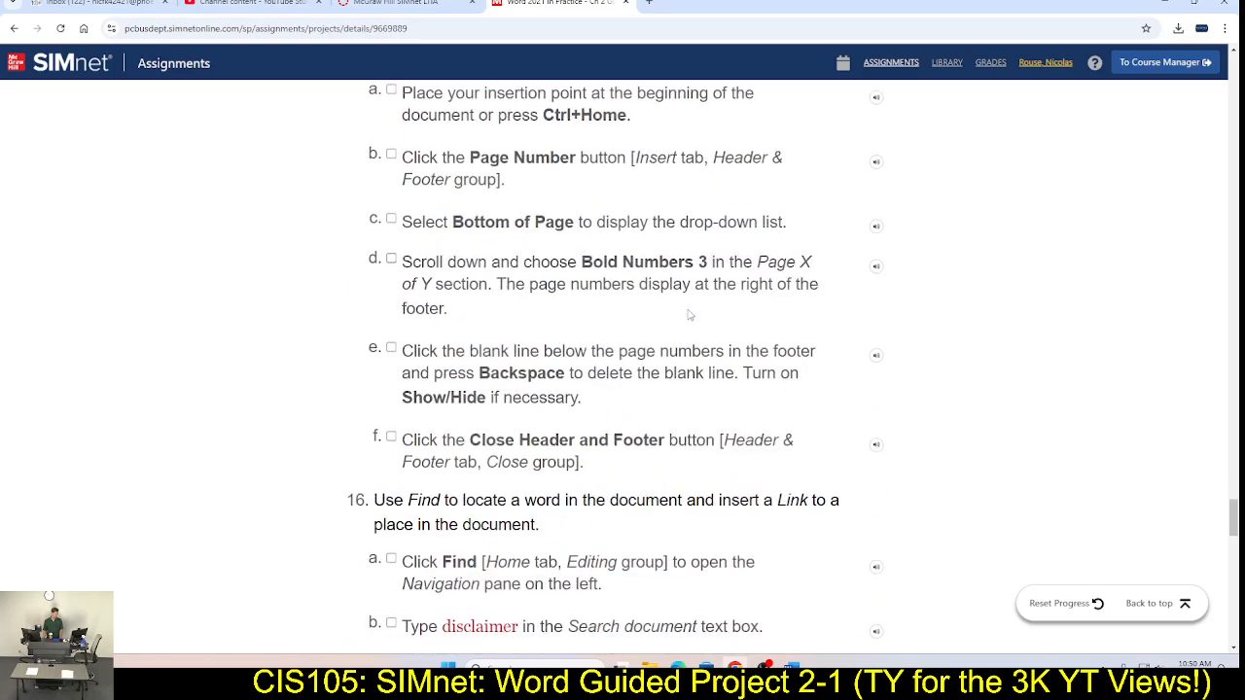
{"action": "scroll", "coordinate": [689, 314], "scroll_direction": "down", "scroll_amount": 8}
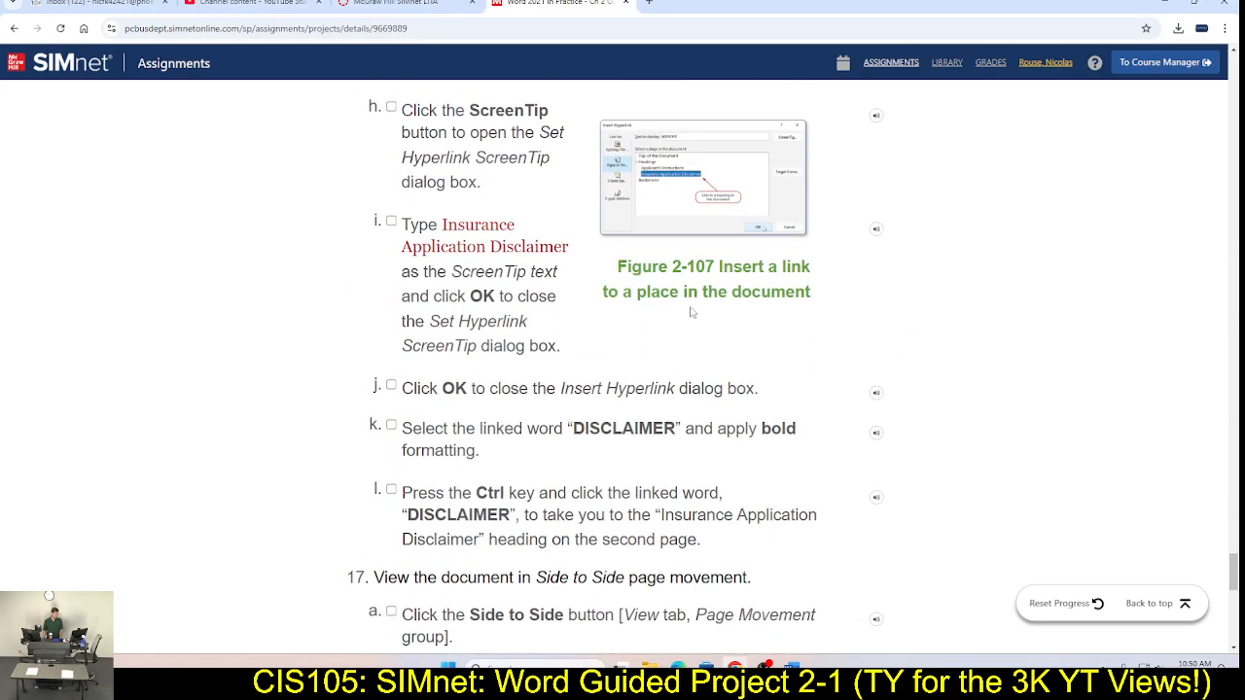
{"action": "scroll", "coordinate": [692, 312], "scroll_direction": "up", "scroll_amount": 12}
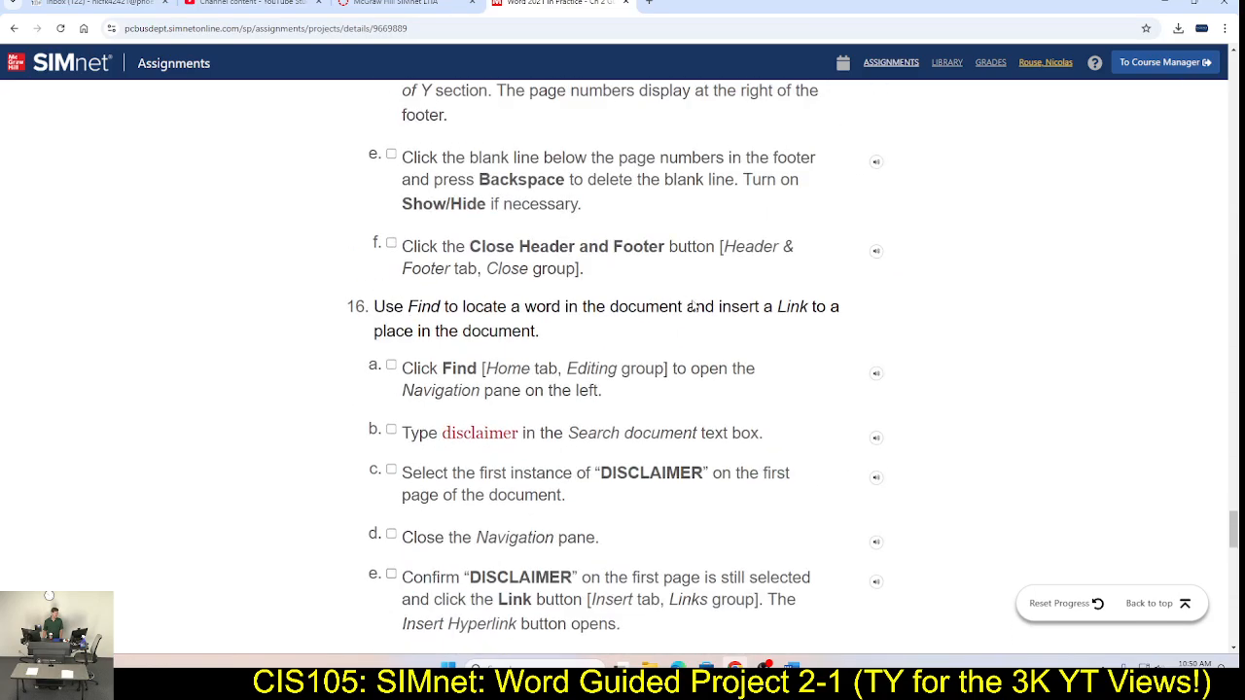
{"action": "scroll", "coordinate": [693, 302], "scroll_direction": "up", "scroll_amount": 4}
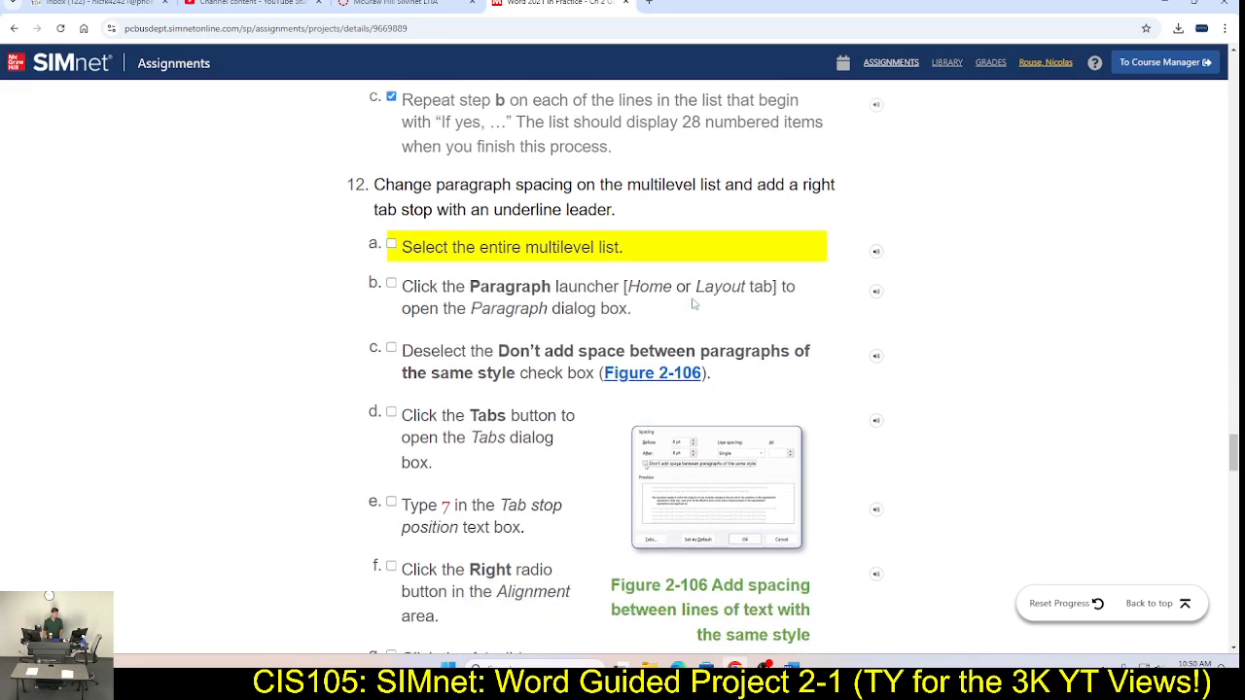
{"action": "scroll", "coordinate": [693, 303], "scroll_direction": "down", "scroll_amount": 2}
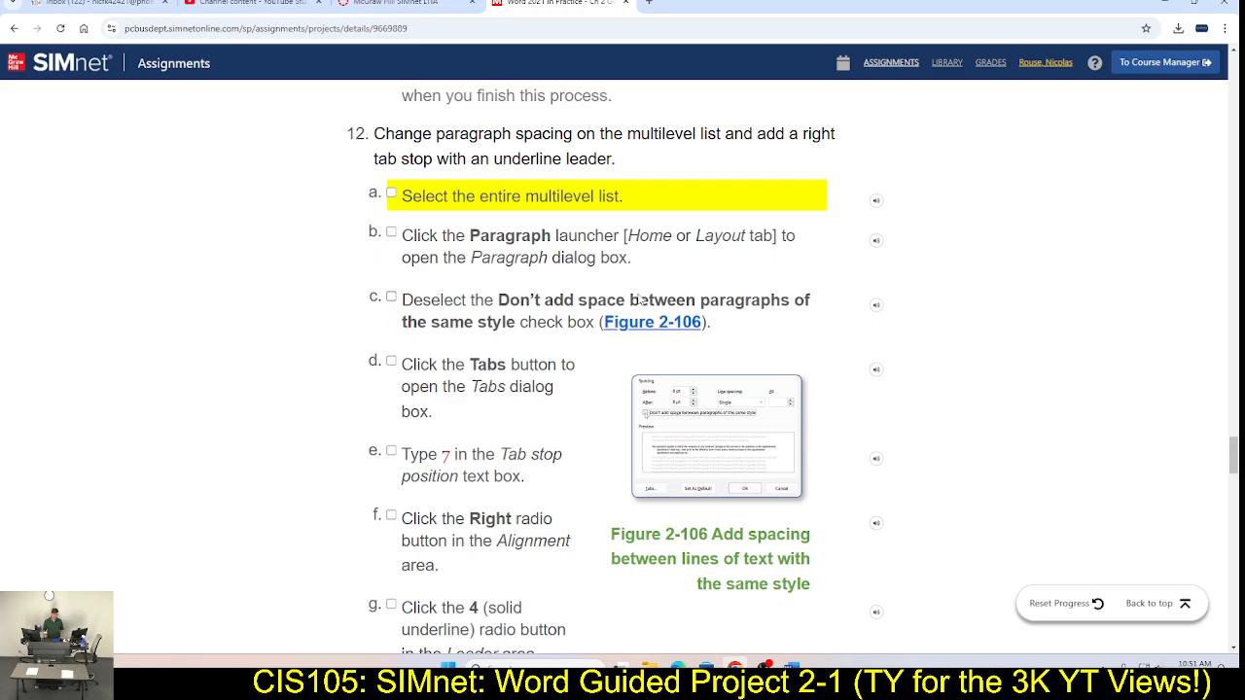
{"action": "key", "text": "alt+Tab"}
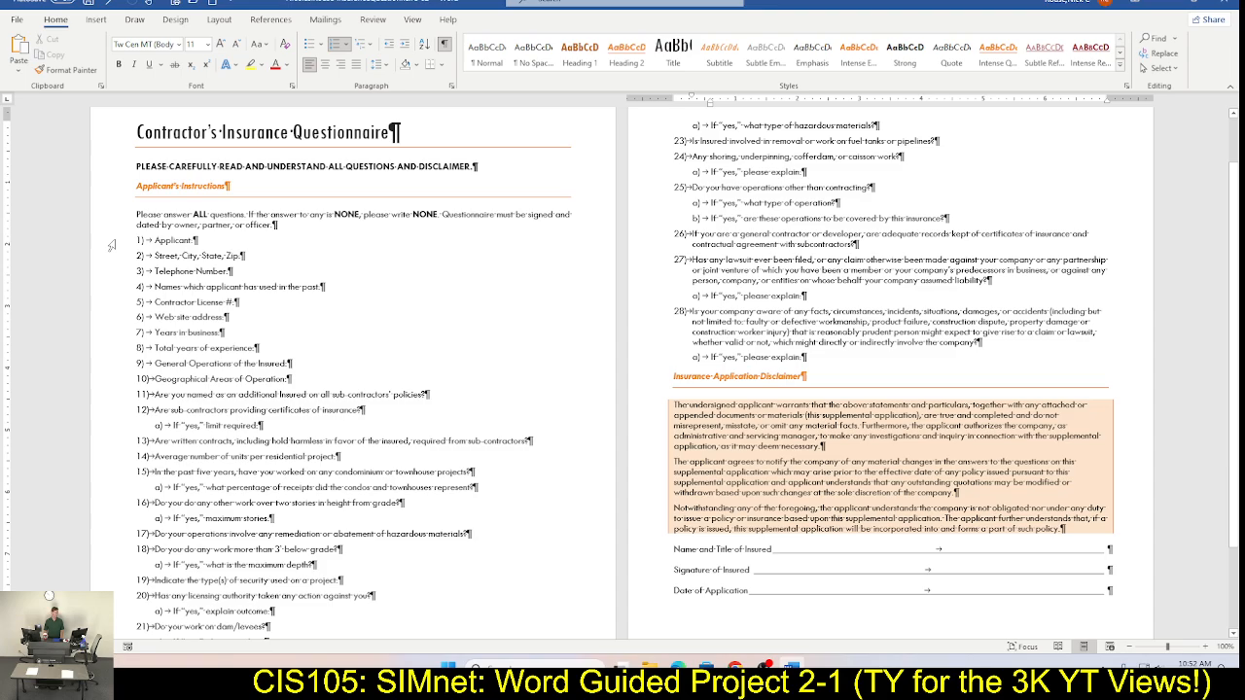
{"action": "left_click_drag", "start_coordinate": [111, 243], "coordinate": [655, 362]}
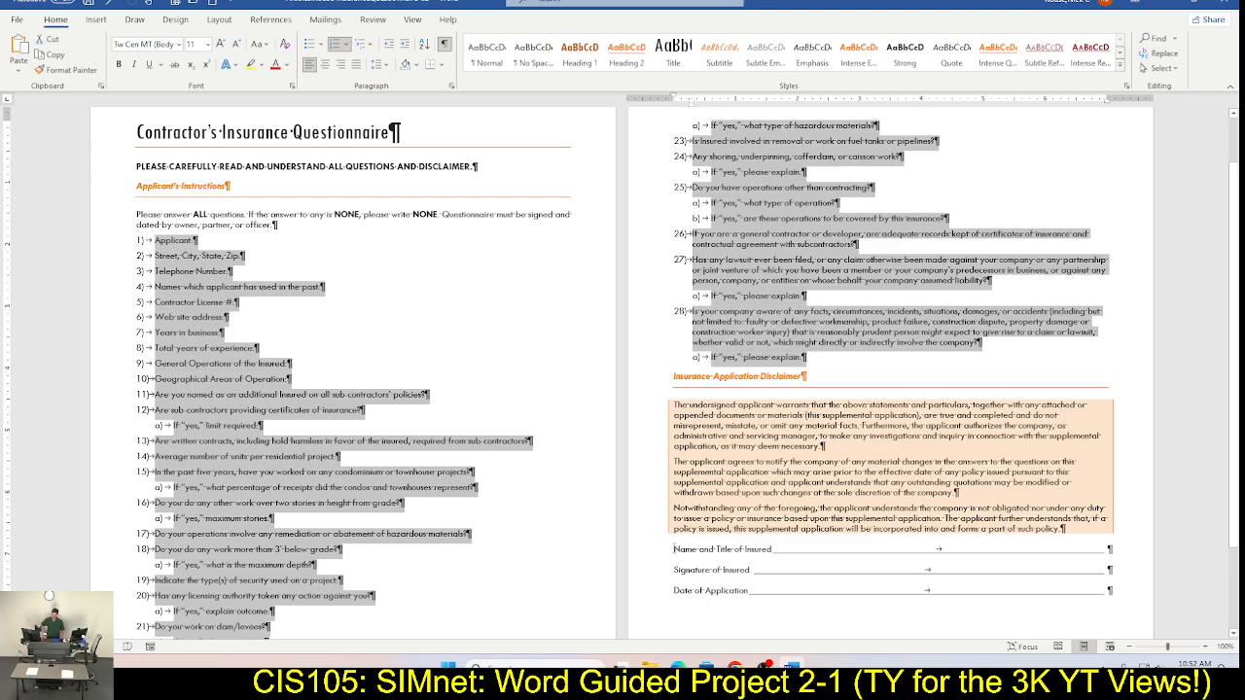
{"action": "left_click", "coordinate": [675, 550]}
{"action": "key", "text": "alt+Tab"}
{"action": "key", "text": "Tab"}
{"action": "key", "text": "Tab"}
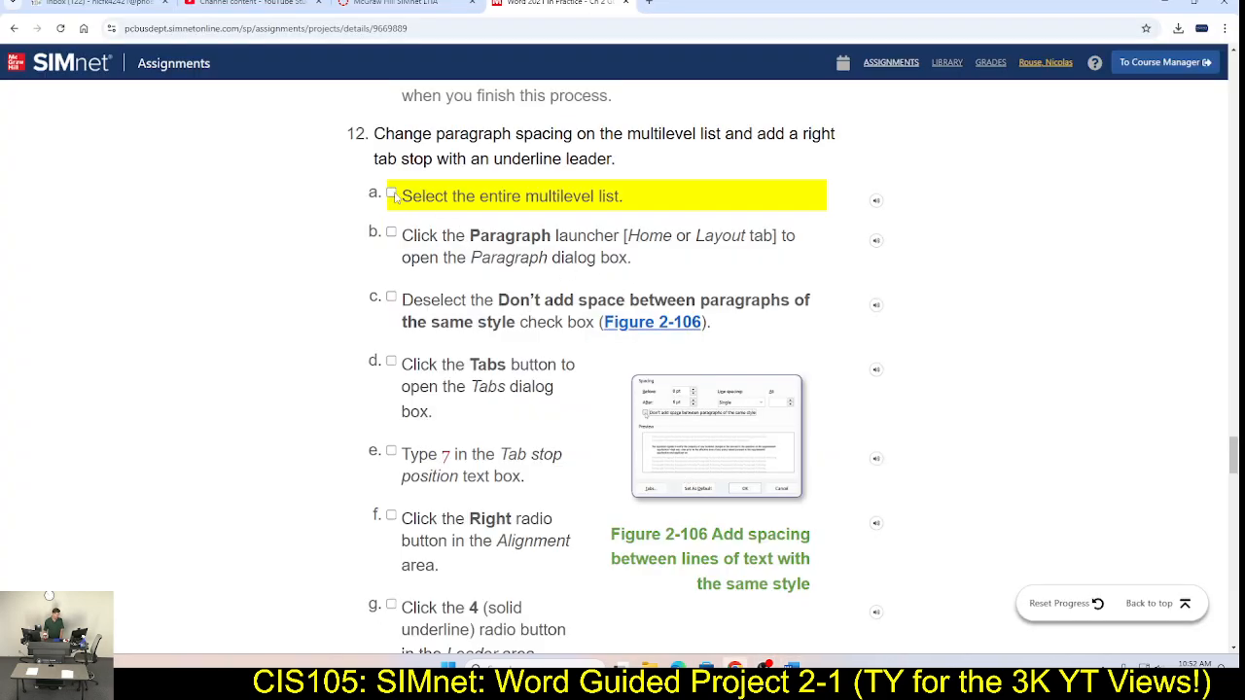
Step: Mark step 12a as completed in SIMnet and open the Paragraph dialog box for the selected multilevel list in Word
{"action": "left_click", "coordinate": [391, 194]}
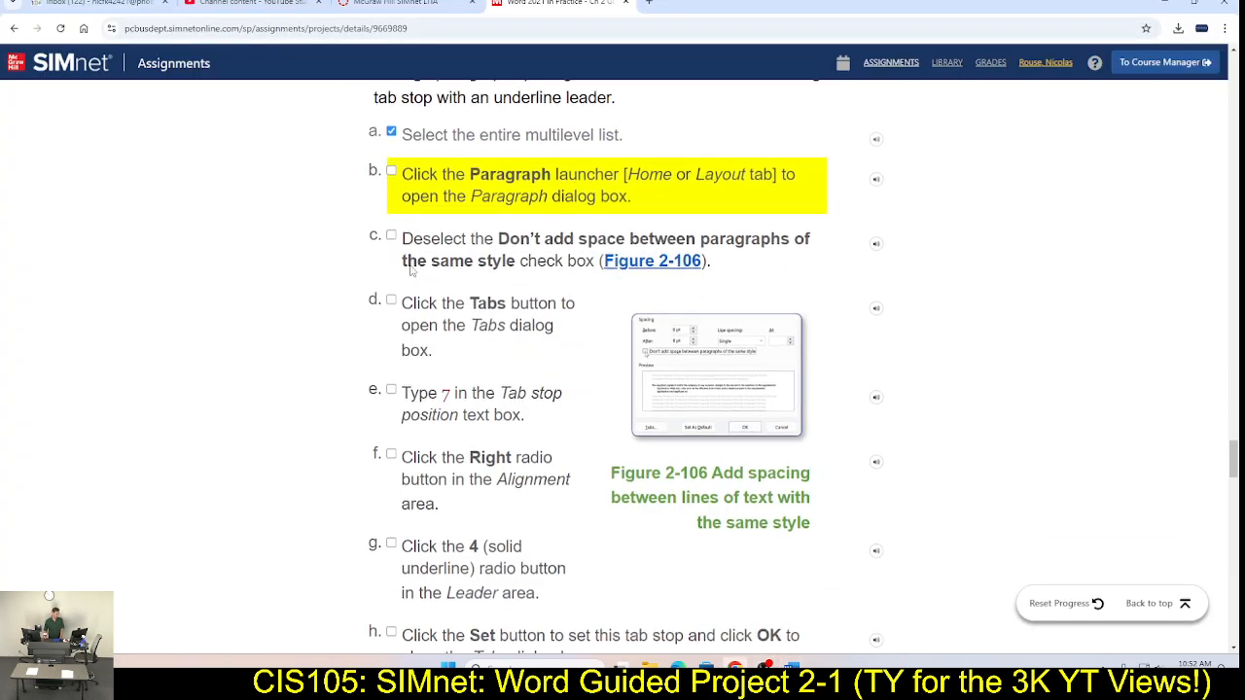
{"action": "key", "text": "alt+Tab"}
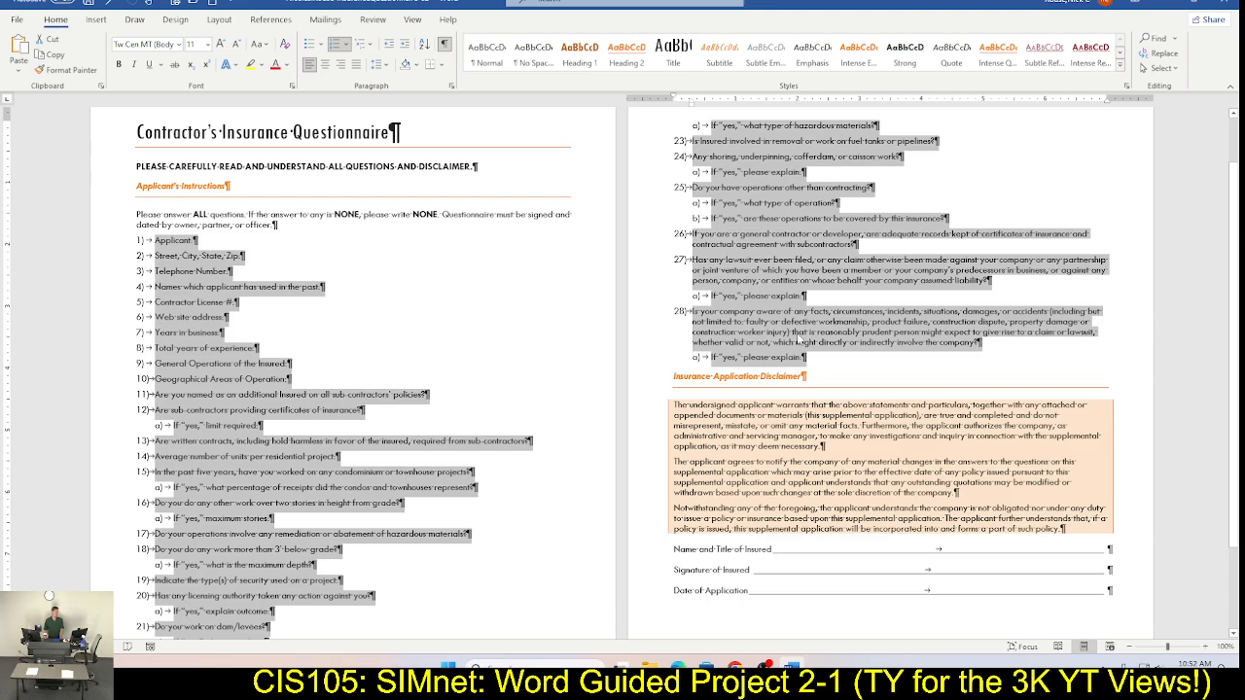
{"action": "left_click", "coordinate": [452, 87]}
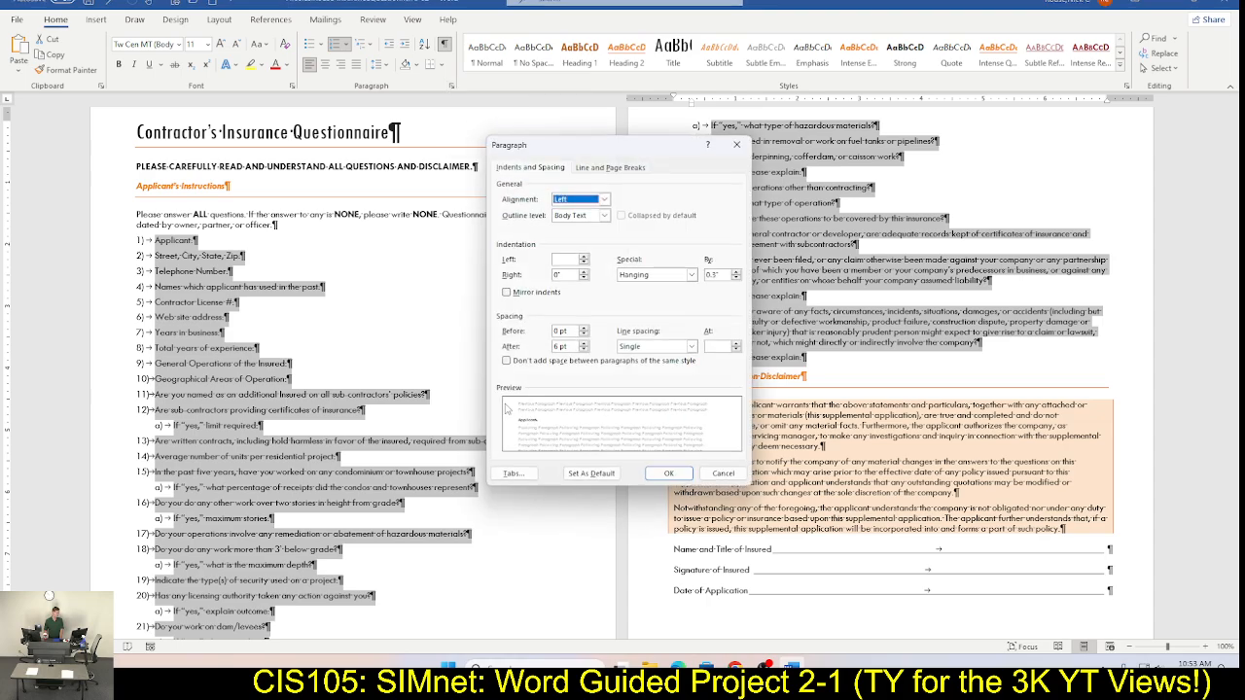
Step: Check that "Don't add space between paragraphs of the same style" is deselected in Word, and mark steps 12b and 12c as completed in SIMnet
{"action": "key", "text": "alt+Tab"}
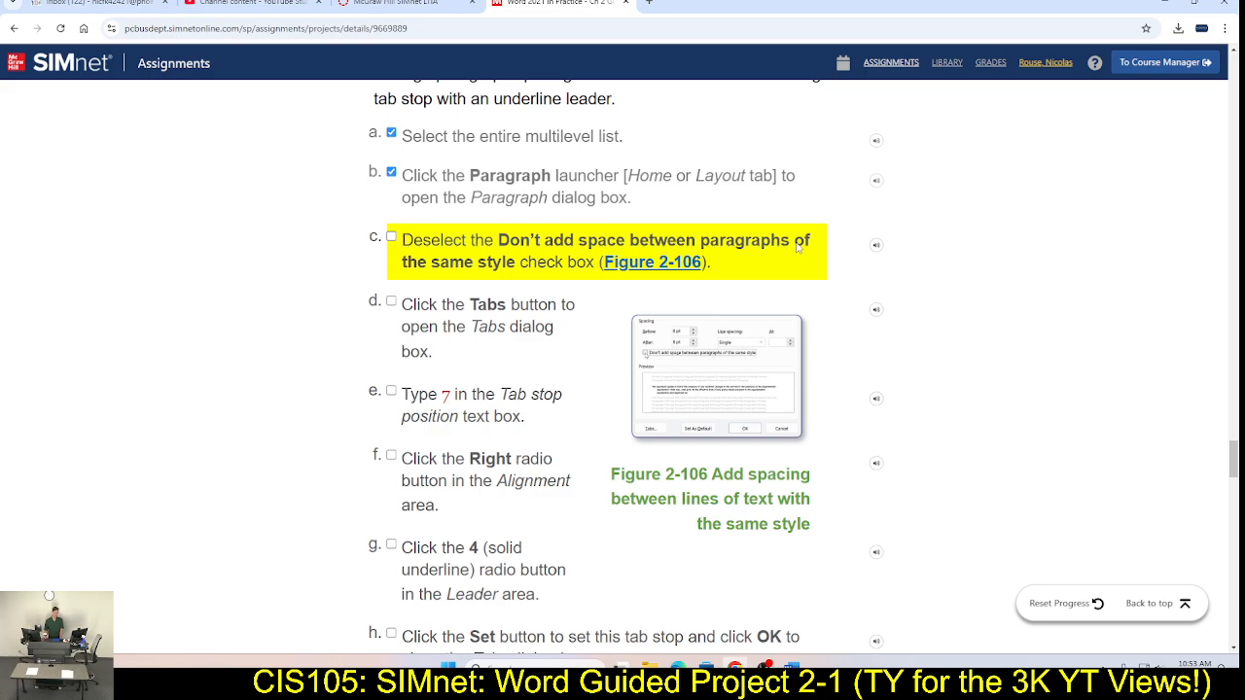
{"action": "key", "text": "alt+Tab"}
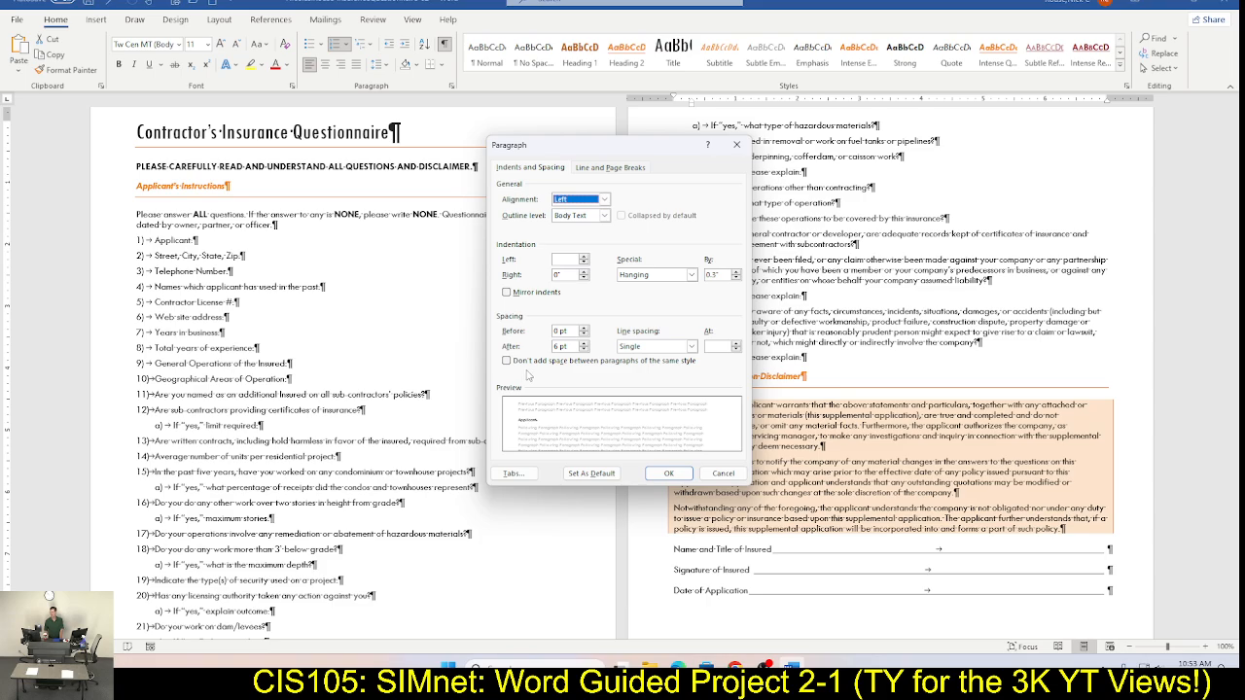
{"action": "key", "text": "alt+Tab"}
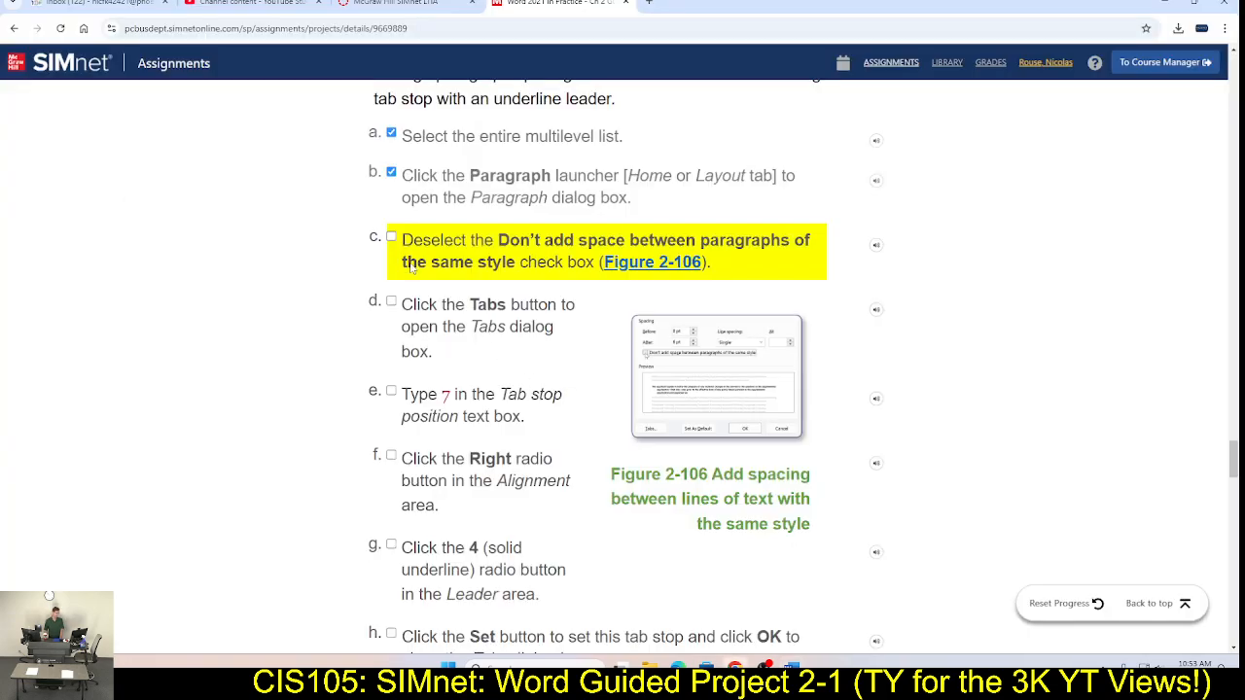
{"action": "left_click", "coordinate": [392, 238]}
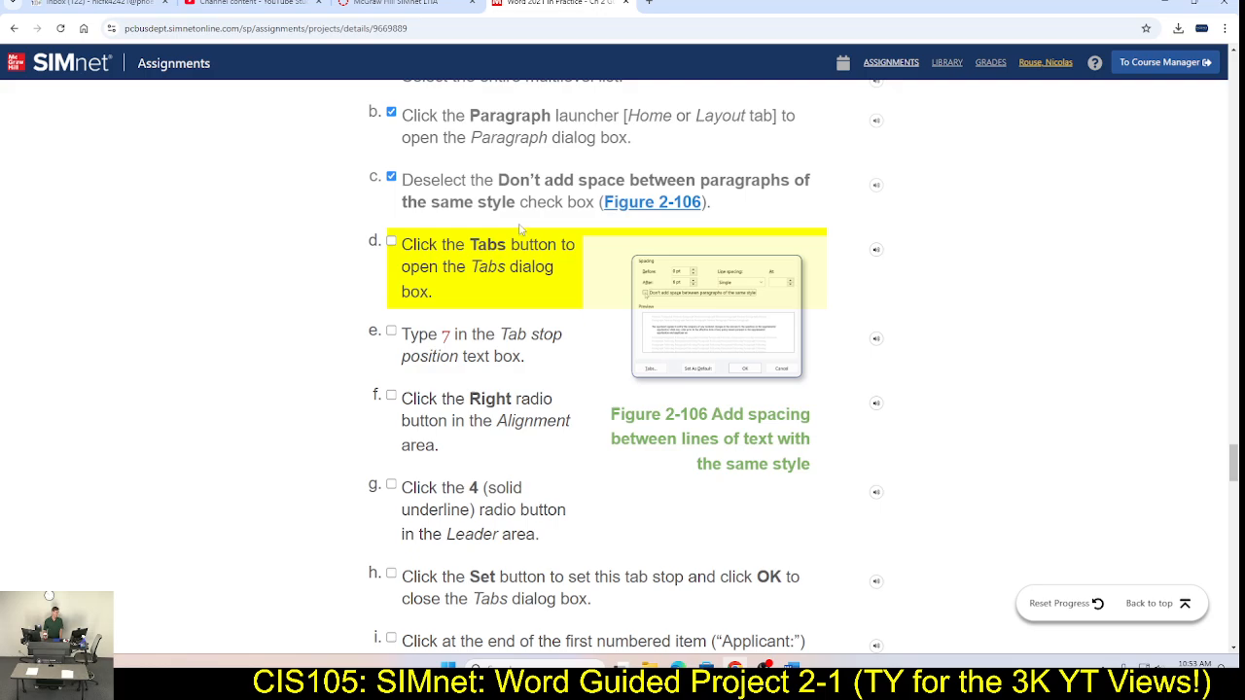
{"action": "scroll", "coordinate": [554, 323], "scroll_direction": "down", "scroll_amount": 2}
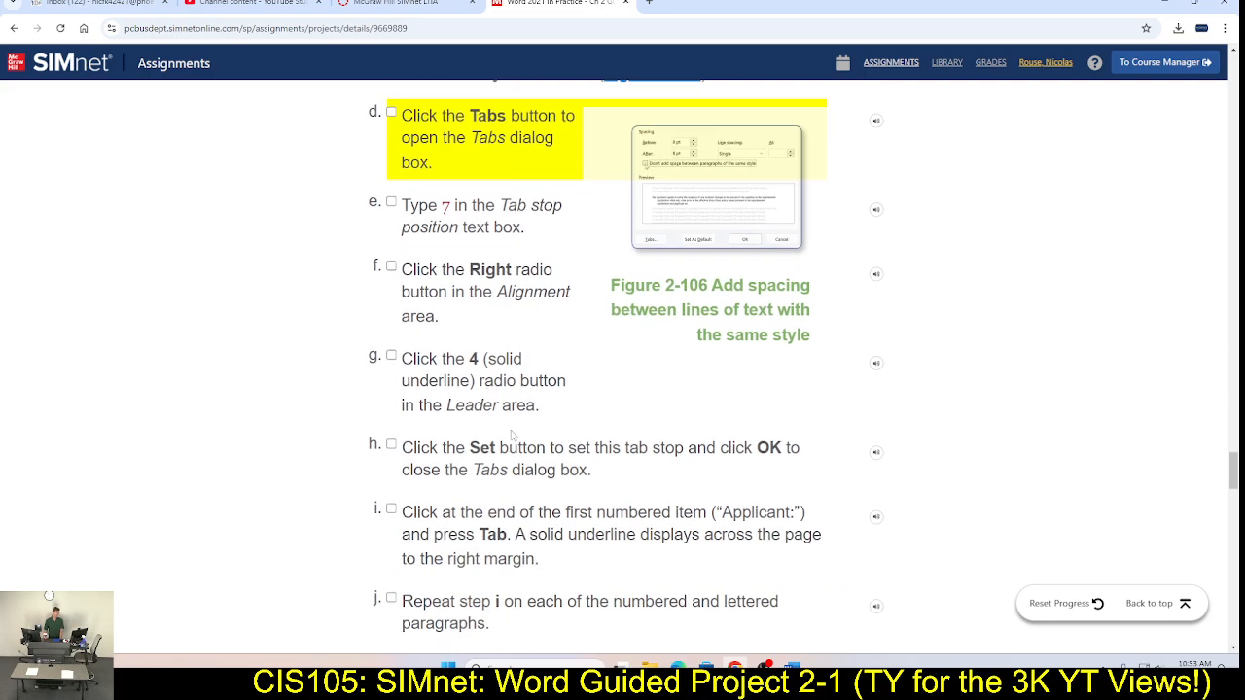
Step: Set a right-aligned tab stop at 7 with the solid underline leader (4) for the multilevel list in Word
{"action": "key", "text": "alt+Tab"}
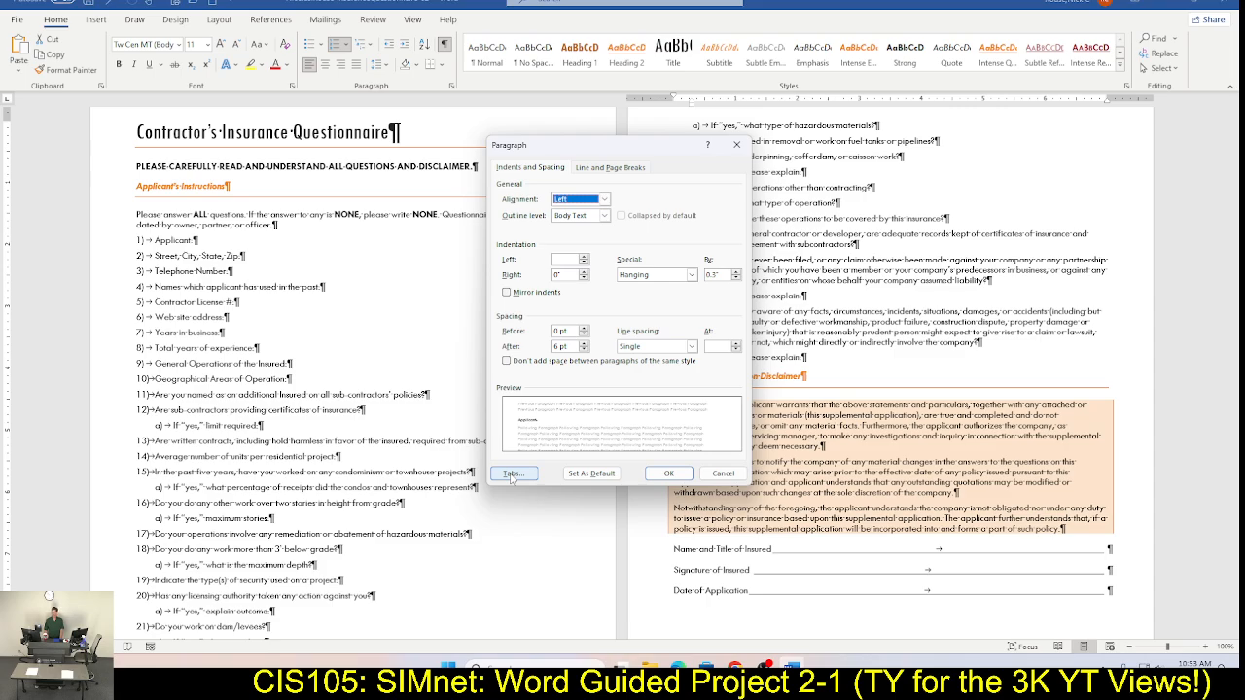
{"action": "left_click", "coordinate": [513, 475]}
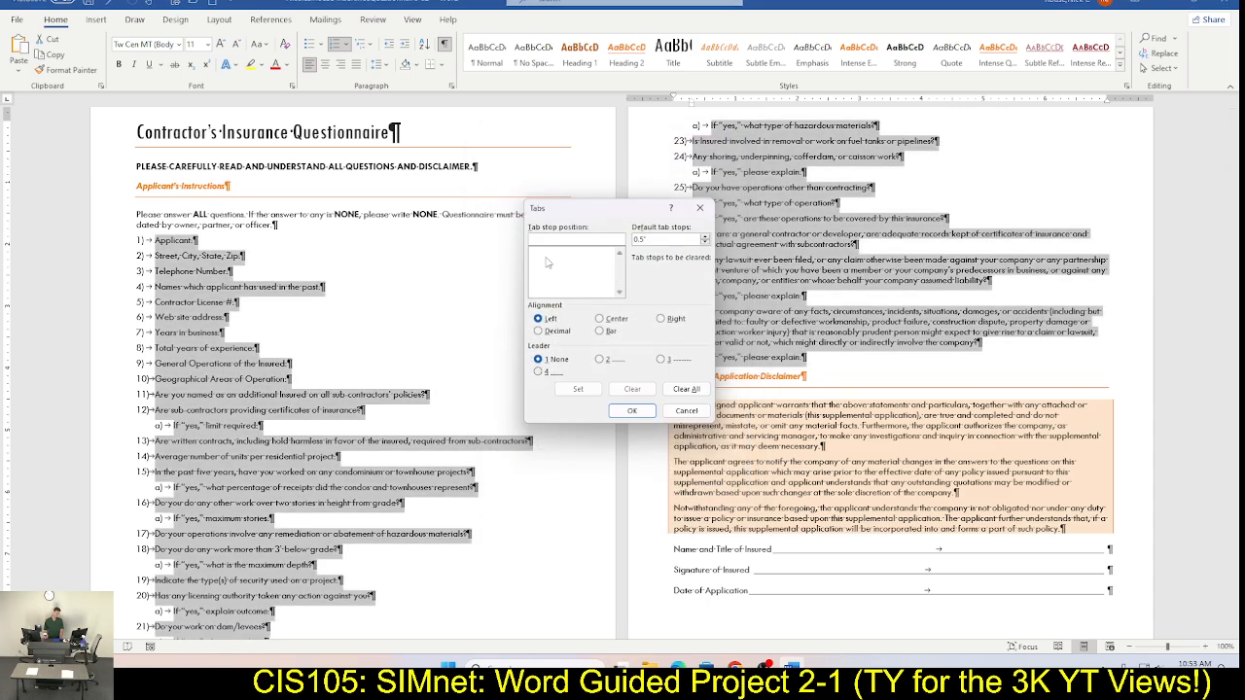
{"action": "type", "text": "7"}
{"action": "left_click", "coordinate": [660, 320]}
{"action": "left_click", "coordinate": [539, 372]}
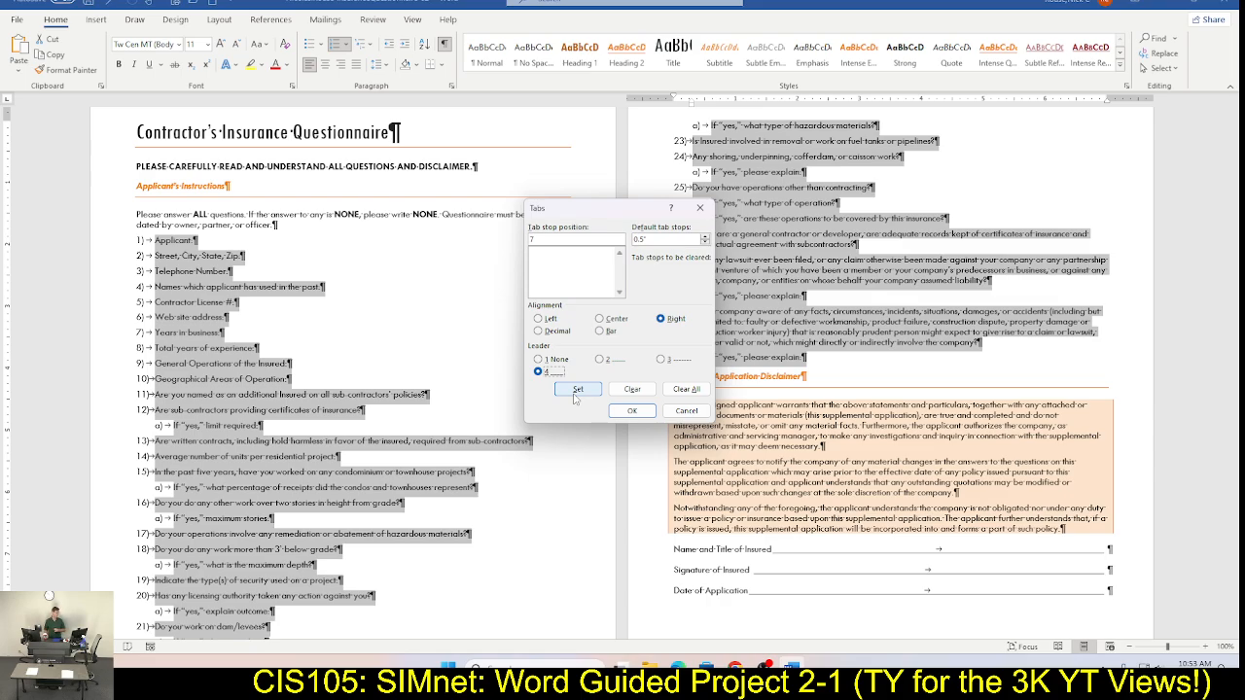
{"action": "left_click", "coordinate": [577, 389]}
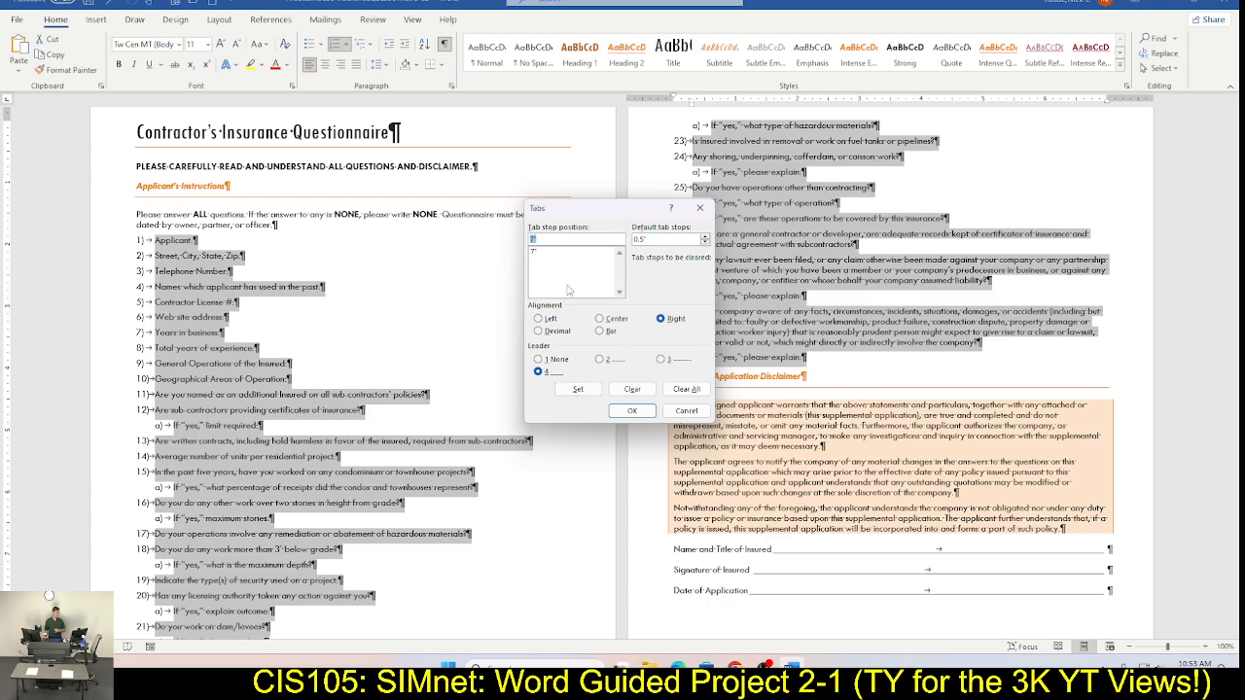
{"action": "left_click", "coordinate": [633, 412]}
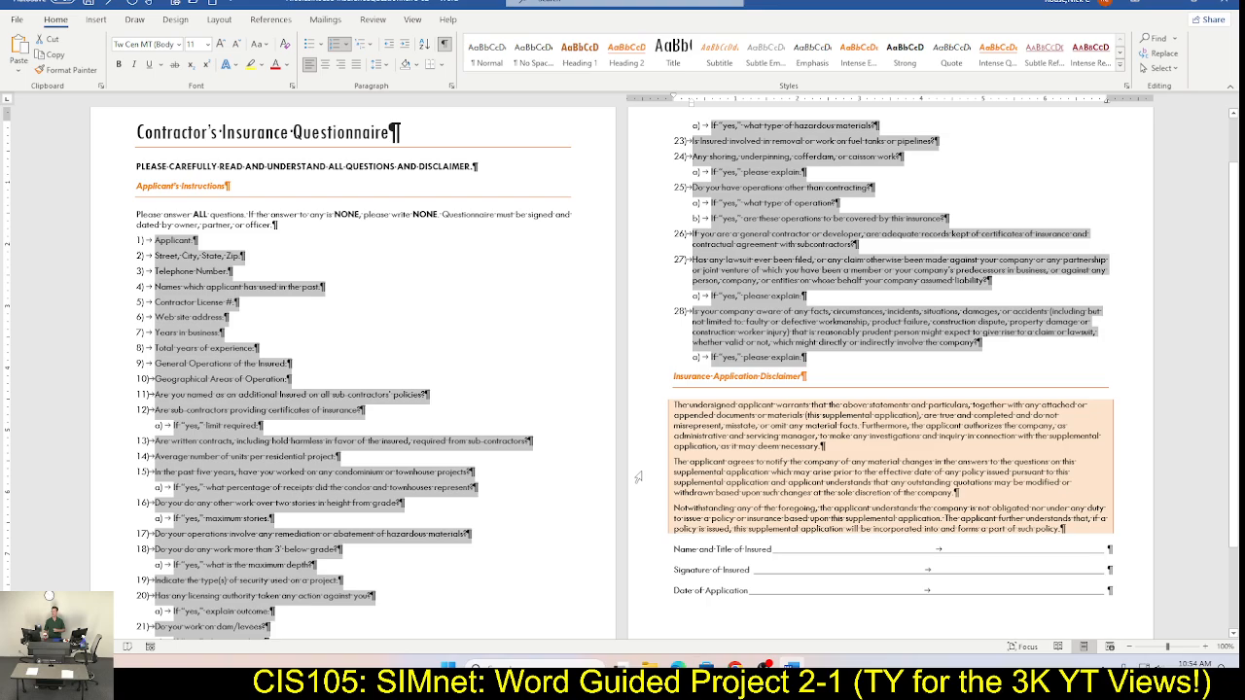
Step: Mark steps 12d through 12h as completed in SIMnet and read the instructions for steps 12i and 12j
{"action": "key", "text": "alt+Tab"}
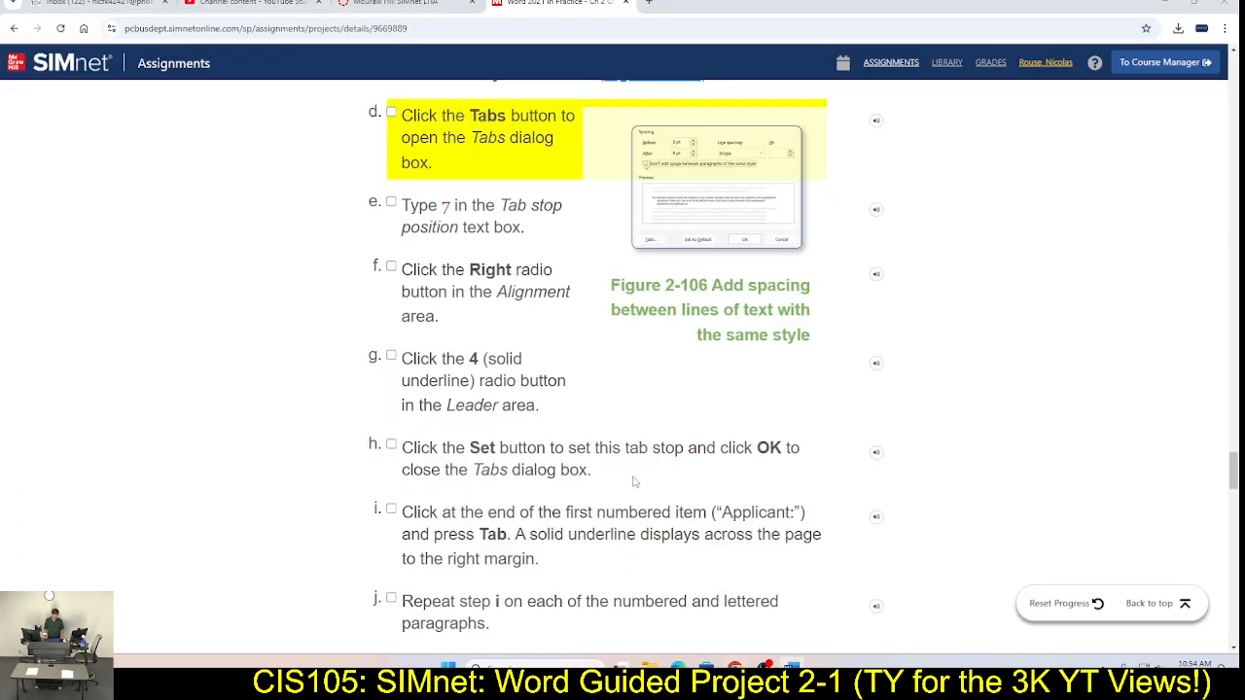
{"action": "left_click", "coordinate": [391, 201]}
{"action": "left_click", "coordinate": [392, 268]}
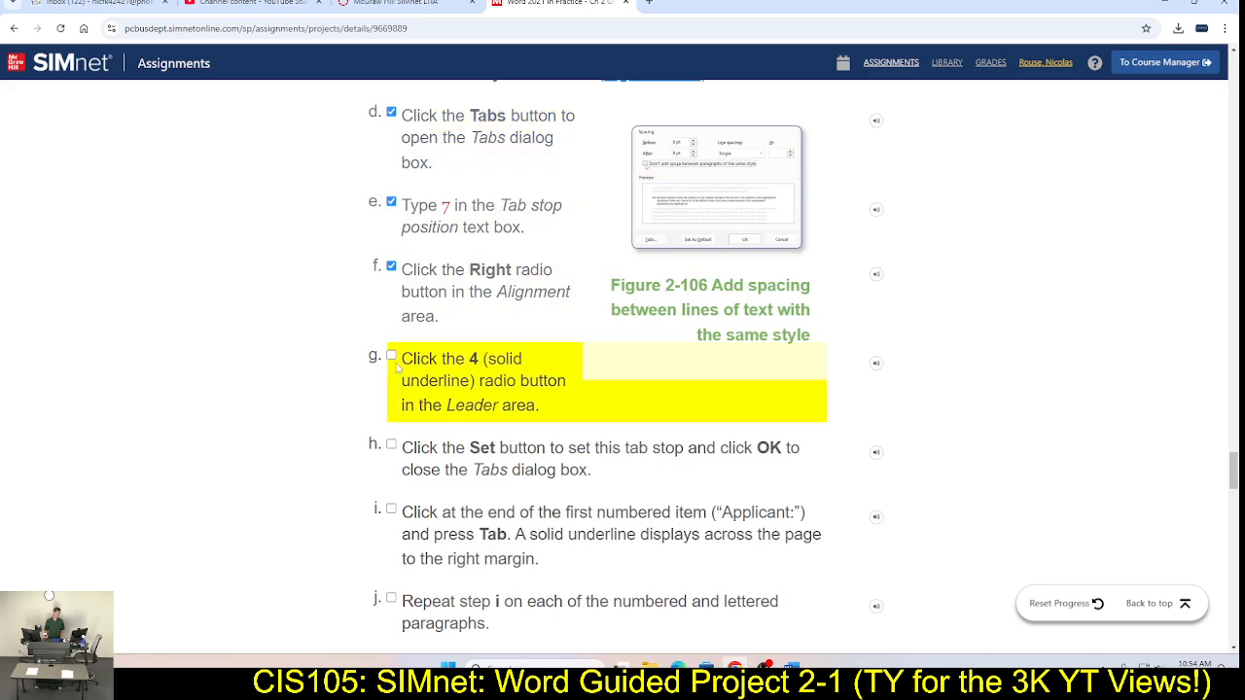
{"action": "left_click", "coordinate": [392, 356]}
{"action": "left_click", "coordinate": [392, 445]}
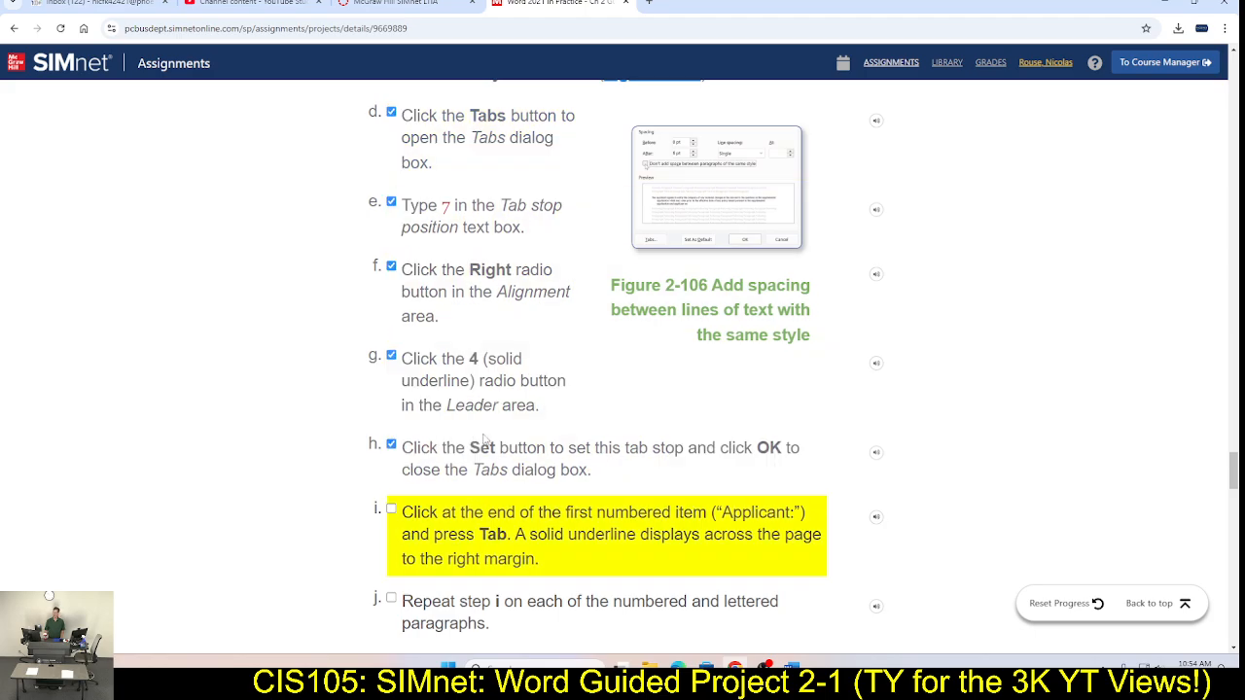
{"action": "scroll", "coordinate": [424, 292], "scroll_direction": "down", "scroll_amount": 3}
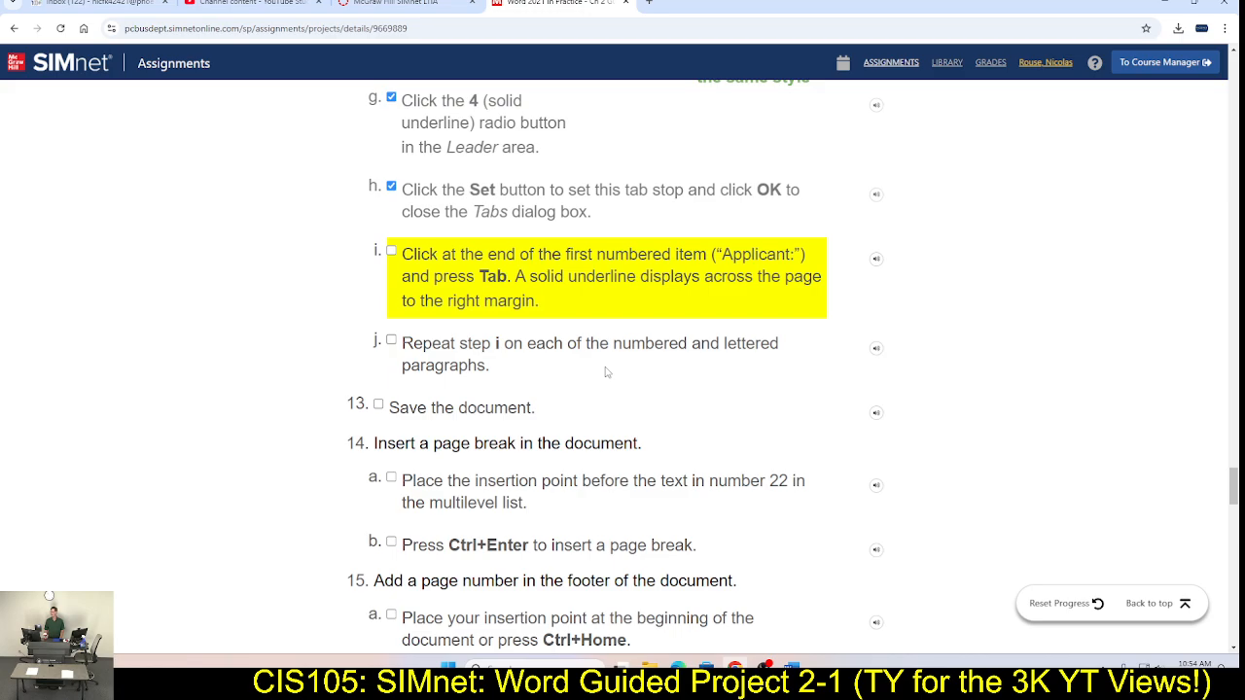
Step: In Word, add a tab with the underline leader at the end of items 1 to 3, "Applicant:" through "Telephone Number:"
{"action": "key", "text": "alt+Tab"}
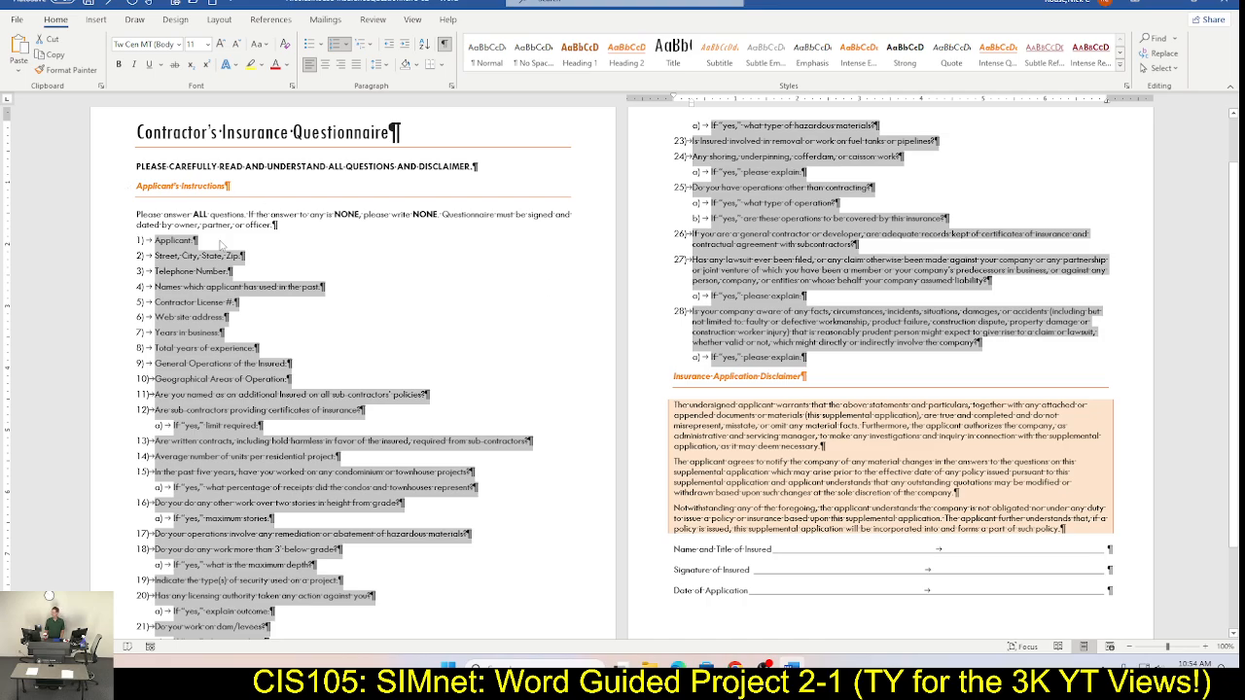
{"action": "left_click", "coordinate": [261, 343]}
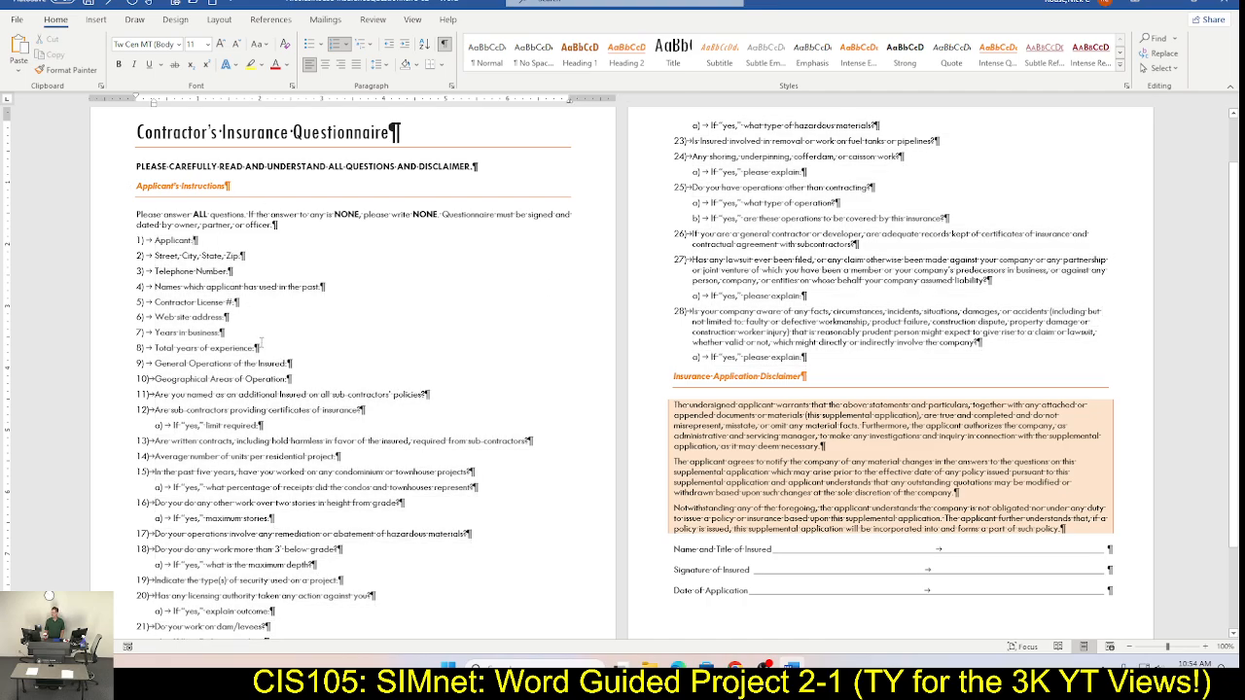
{"action": "left_click", "coordinate": [221, 239]}
{"action": "key", "text": "Tab"}
{"action": "left_click", "coordinate": [253, 255]}
{"action": "key", "text": "Tab"}
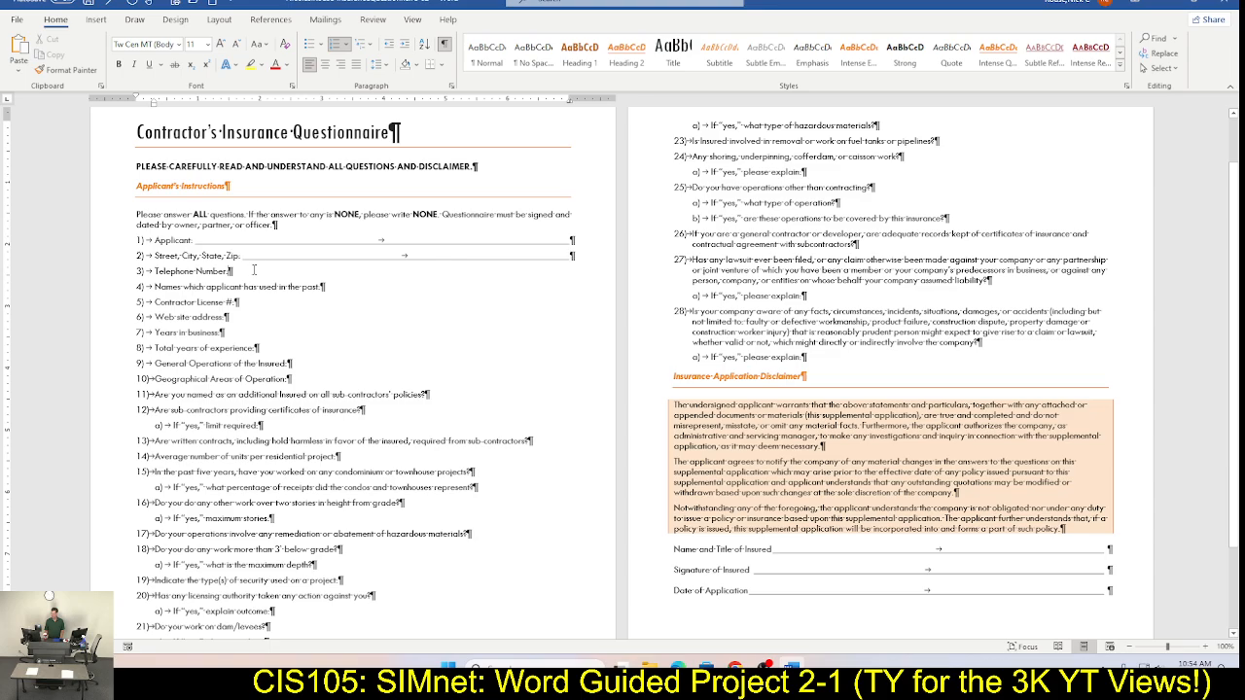
{"action": "left_click", "coordinate": [254, 270]}
{"action": "key", "text": "Tab"}
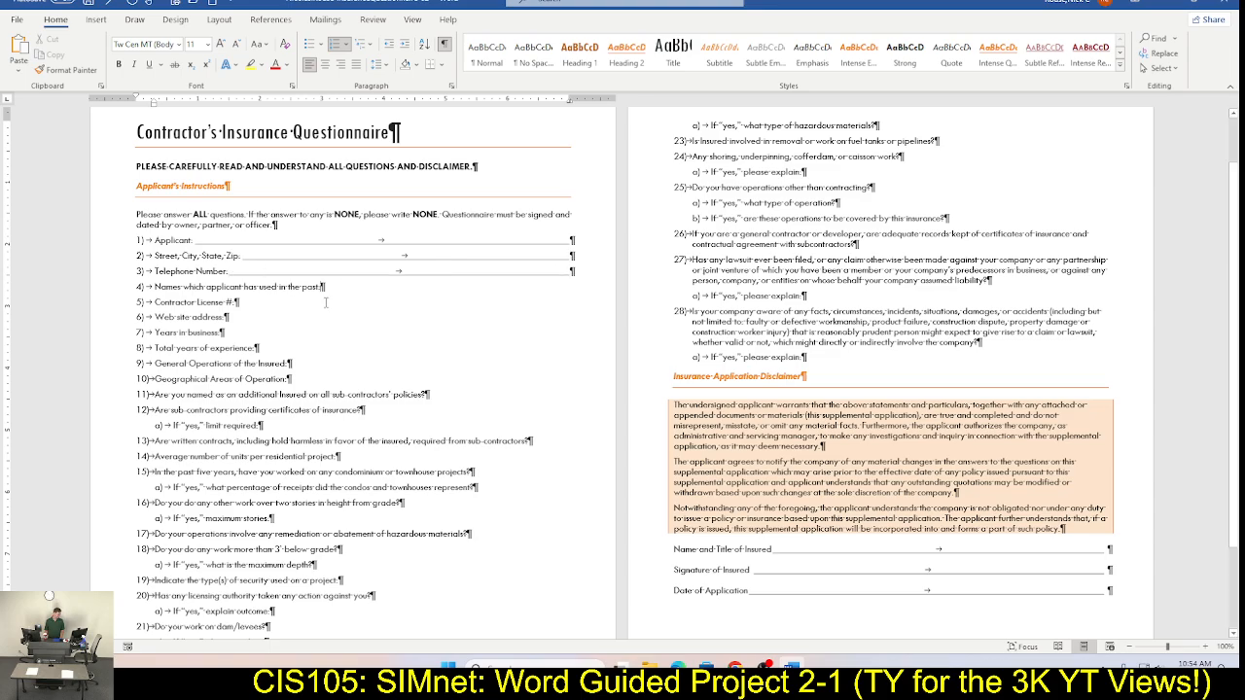
Step: Add an underline-leader tab at the end of items 4 to 7, from the applicant's past names through "Years in business:"
{"action": "key", "text": "Tab"}
{"action": "left_click", "coordinate": [316, 302]}
{"action": "key", "text": "Tab"}
{"action": "left_click", "coordinate": [309, 319]}
{"action": "key", "text": "Tab"}
{"action": "left_click", "coordinate": [307, 334]}
{"action": "key", "text": "Tab"}
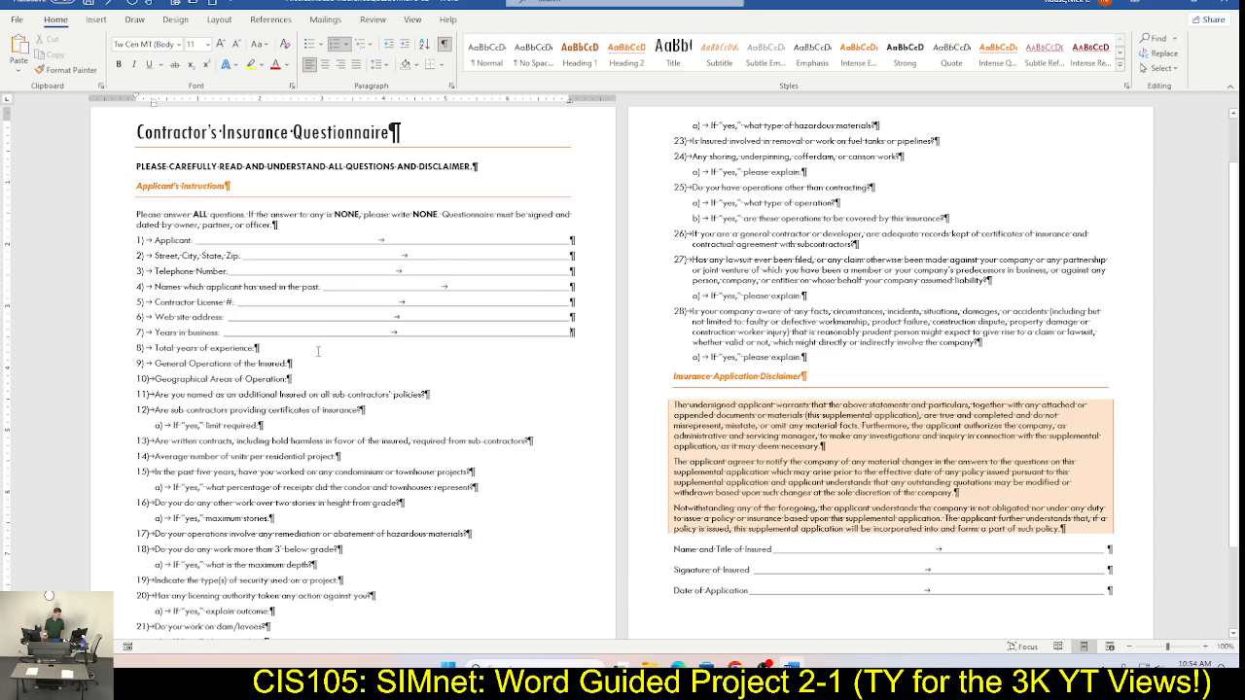
Step: Add an underline-leader tab at the end of items 8 to 11, "Total years of experience:" through the additional Insured question
{"action": "left_click", "coordinate": [318, 350]}
{"action": "key", "text": "Tab"}
{"action": "left_click", "coordinate": [354, 364]}
{"action": "key", "text": "Tab"}
{"action": "left_click", "coordinate": [356, 379]}
{"action": "key", "text": "Tab"}
{"action": "left_click", "coordinate": [483, 394]}
{"action": "key", "text": "Tab"}
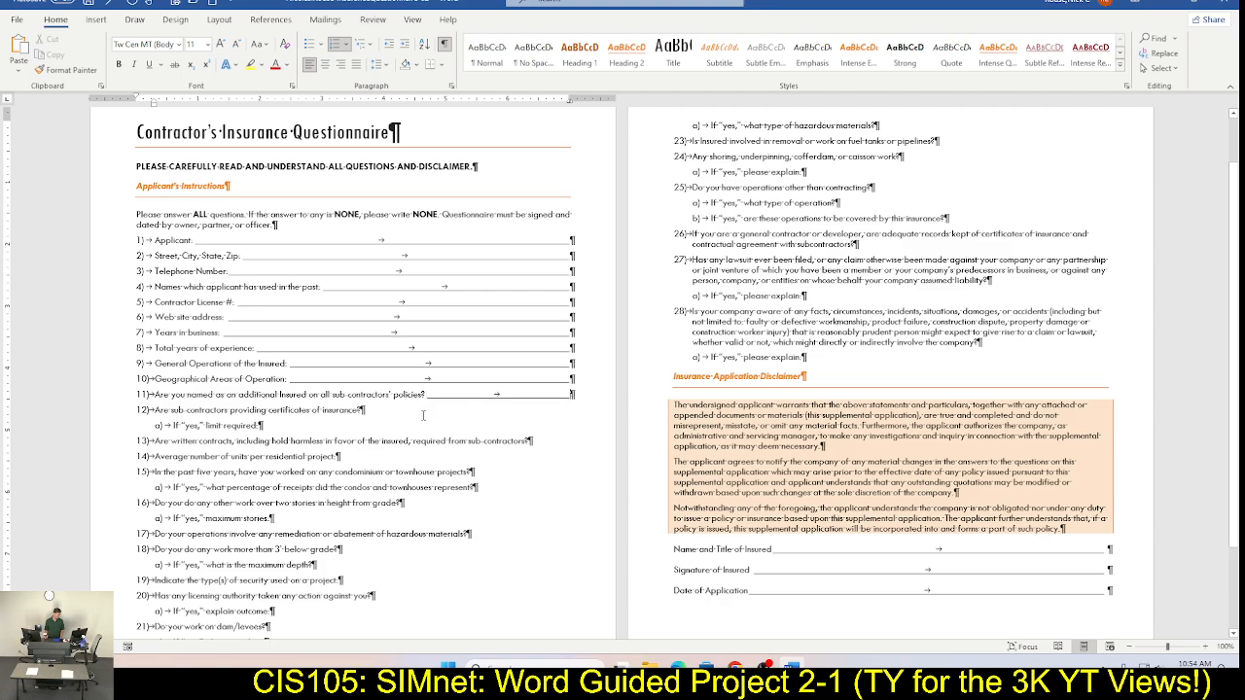
Step: Add an underline-leader tab at the end of item 12, its "limit required" sub-item, and items 13, 14 and 15
{"action": "left_click", "coordinate": [410, 412]}
{"action": "key", "text": "Tab"}
{"action": "left_click", "coordinate": [350, 429]}
{"action": "key", "text": "Tab"}
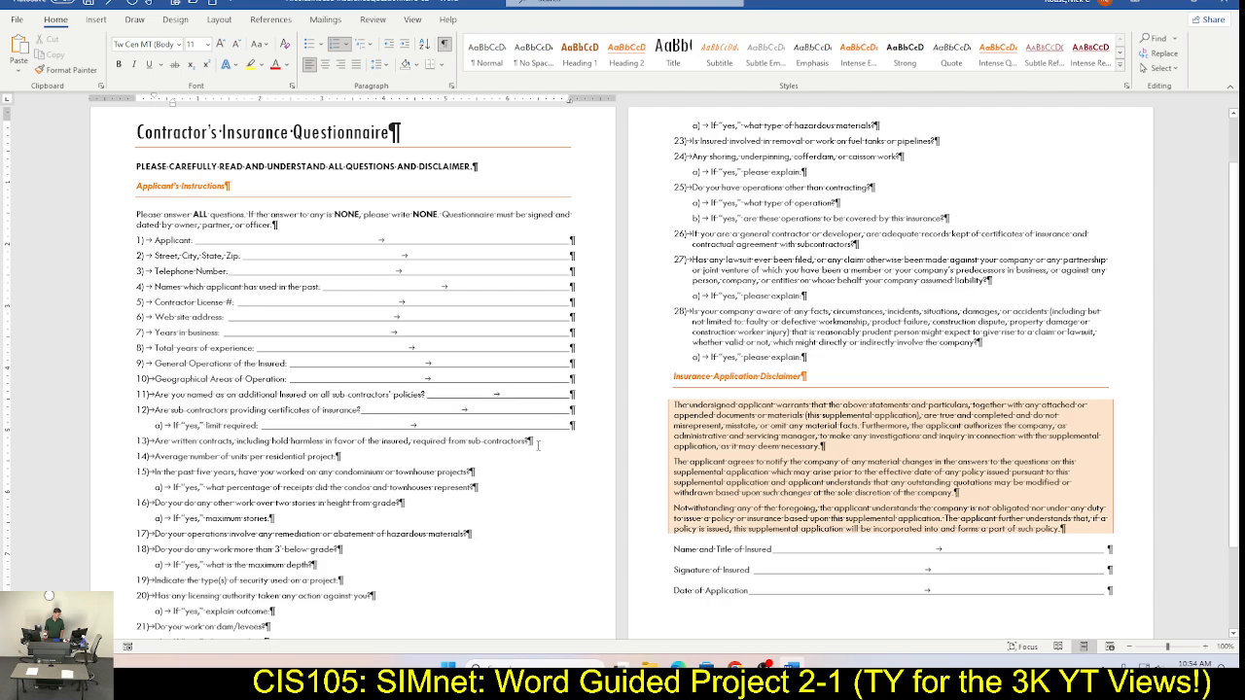
{"action": "left_click", "coordinate": [536, 443]}
{"action": "key", "text": "Tab"}
{"action": "left_click", "coordinate": [513, 454]}
{"action": "key", "text": "Tab"}
{"action": "left_click", "coordinate": [517, 473]}
{"action": "key", "text": "Tab"}
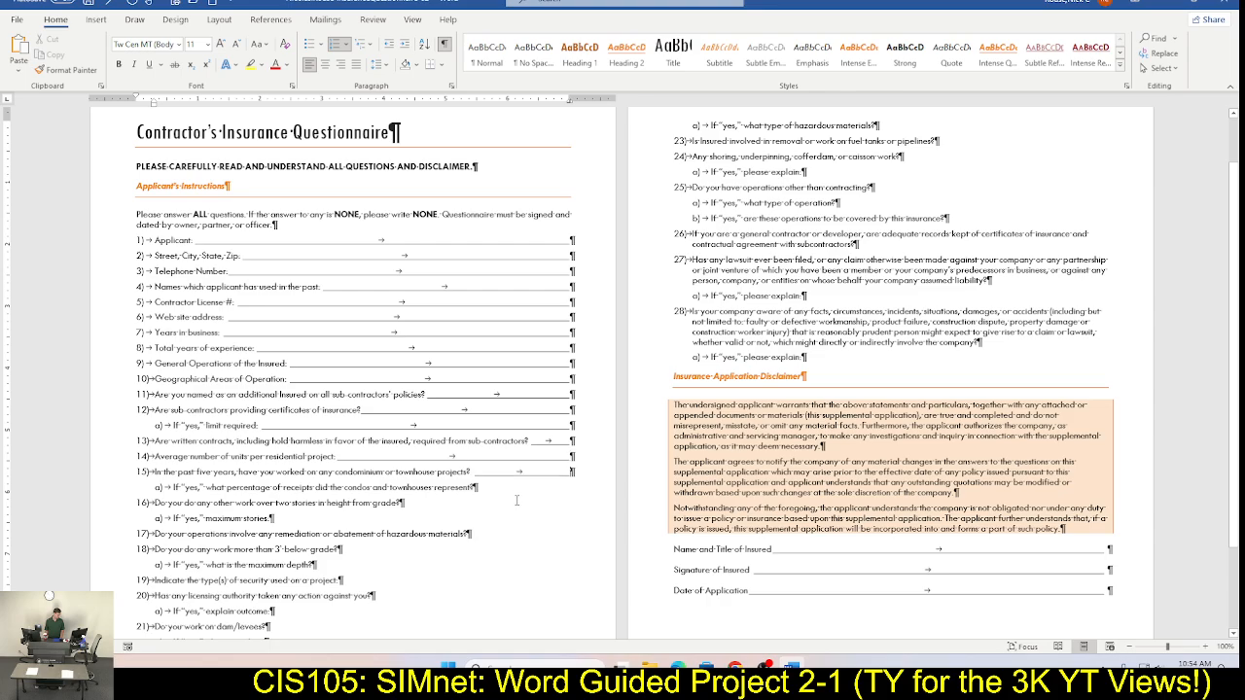
Step: Add an underline-leader tab at the end of sub-item 15a, item 16, its "maximum stories" sub-item, and item 17
{"action": "left_click", "coordinate": [513, 487]}
{"action": "key", "text": "Tab"}
{"action": "left_click", "coordinate": [496, 504]}
{"action": "key", "text": "Tab"}
{"action": "left_click", "coordinate": [469, 520]}
{"action": "key", "text": "Tab"}
{"action": "left_click", "coordinate": [509, 535]}
{"action": "key", "text": "Tab"}
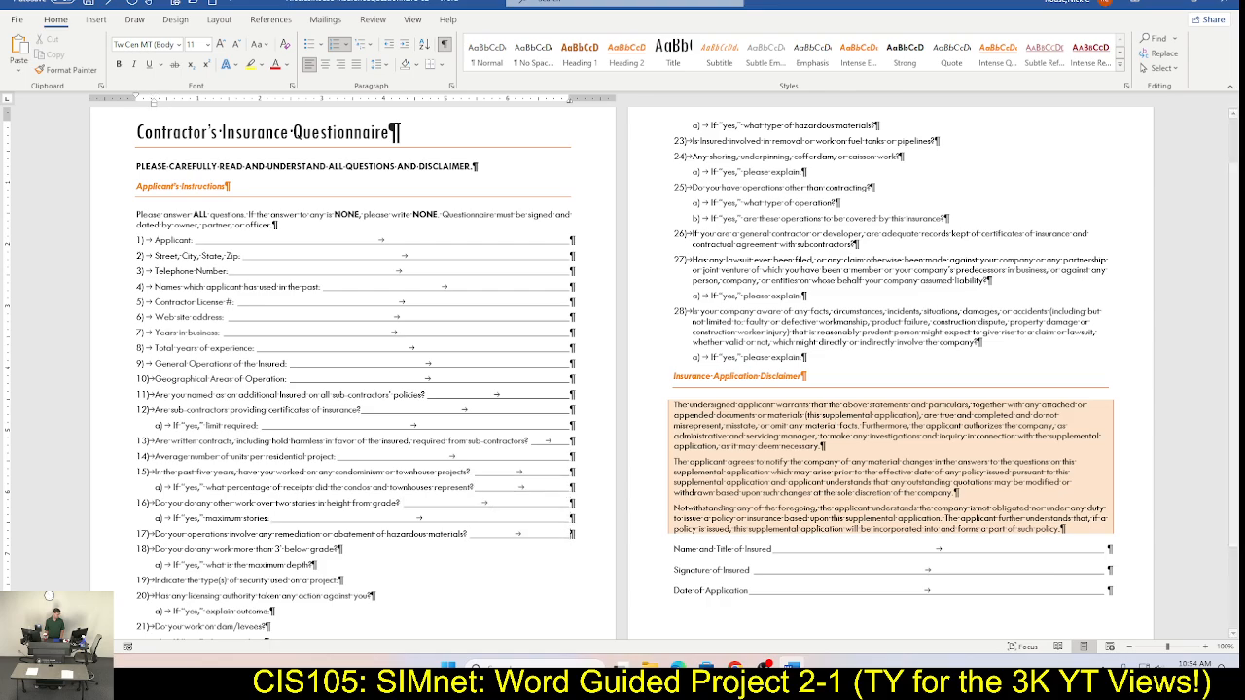
Step: Add an underline-leader tab at the end of item 18, its "maximum depth" sub-item, and items 19 and 20
{"action": "left_click", "coordinate": [340, 549]}
{"action": "key", "text": "Tab"}
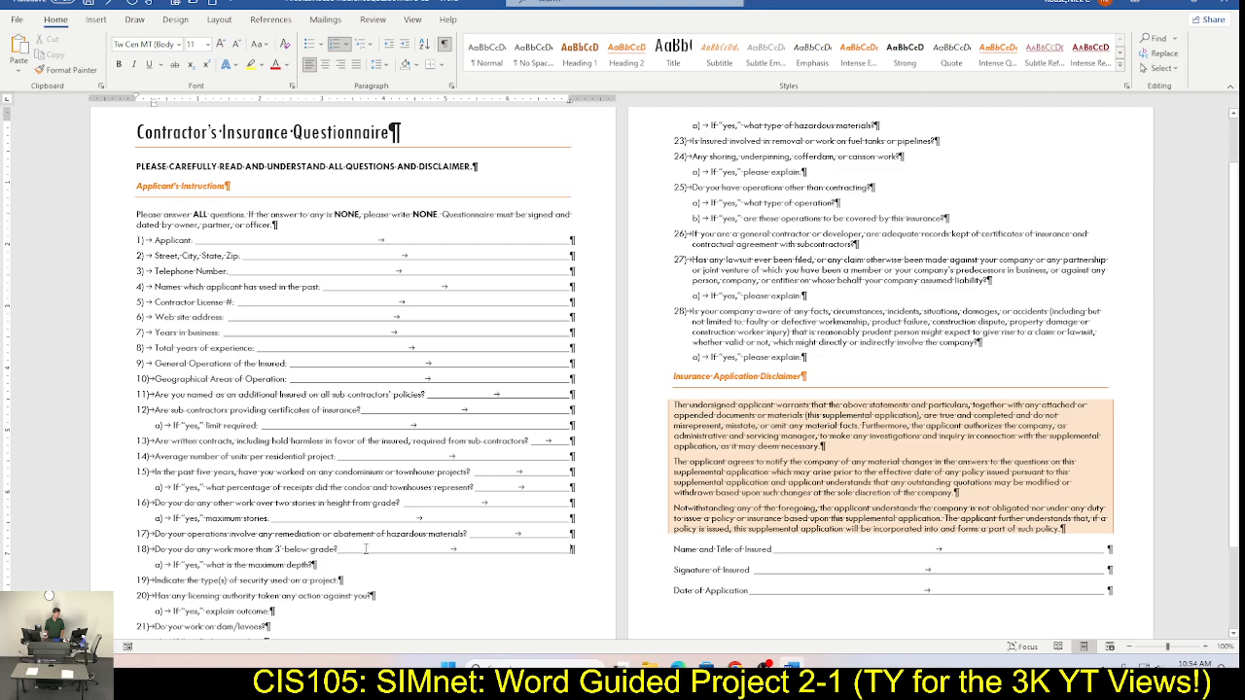
{"action": "left_click", "coordinate": [361, 563]}
{"action": "key", "text": "Tab"}
{"action": "left_click", "coordinate": [361, 581]}
{"action": "key", "text": "Tab"}
{"action": "left_click", "coordinate": [398, 591]}
{"action": "key", "text": "Tab"}
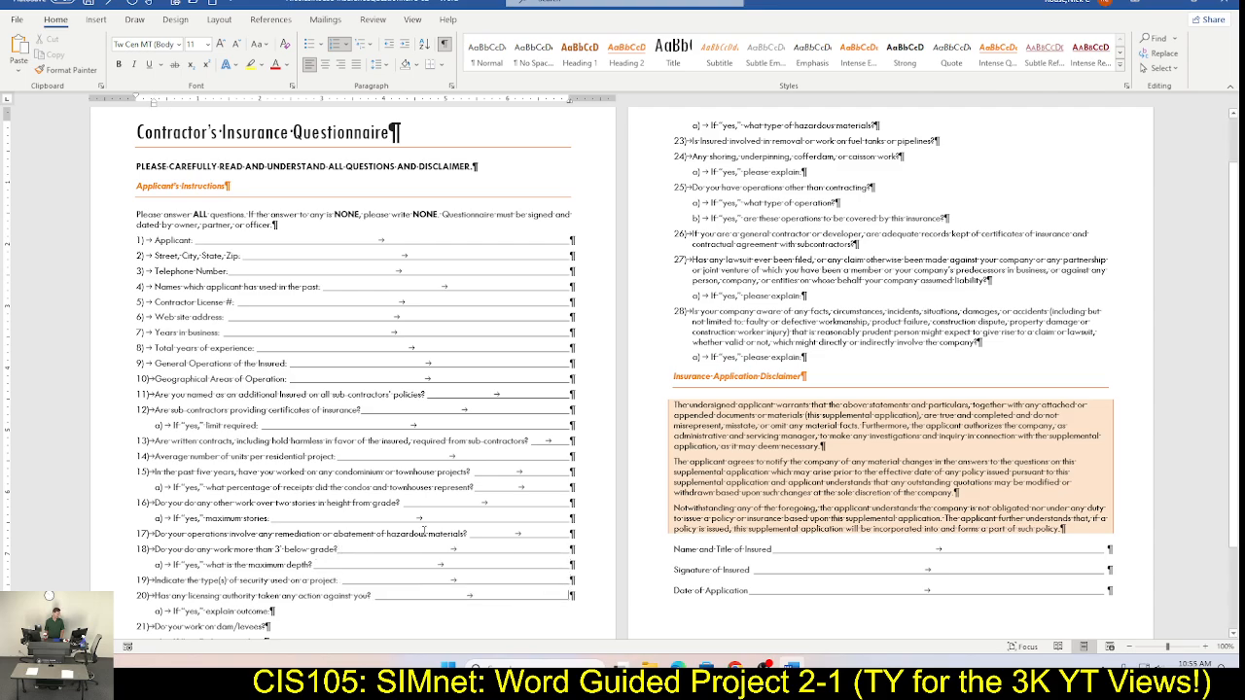
Step: Add an underline-leader tab at the end of the "explain outcome" sub-item, item 21, its "please explain" sub-item, and item 22
{"action": "scroll", "coordinate": [423, 476], "scroll_direction": "down", "scroll_amount": 2}
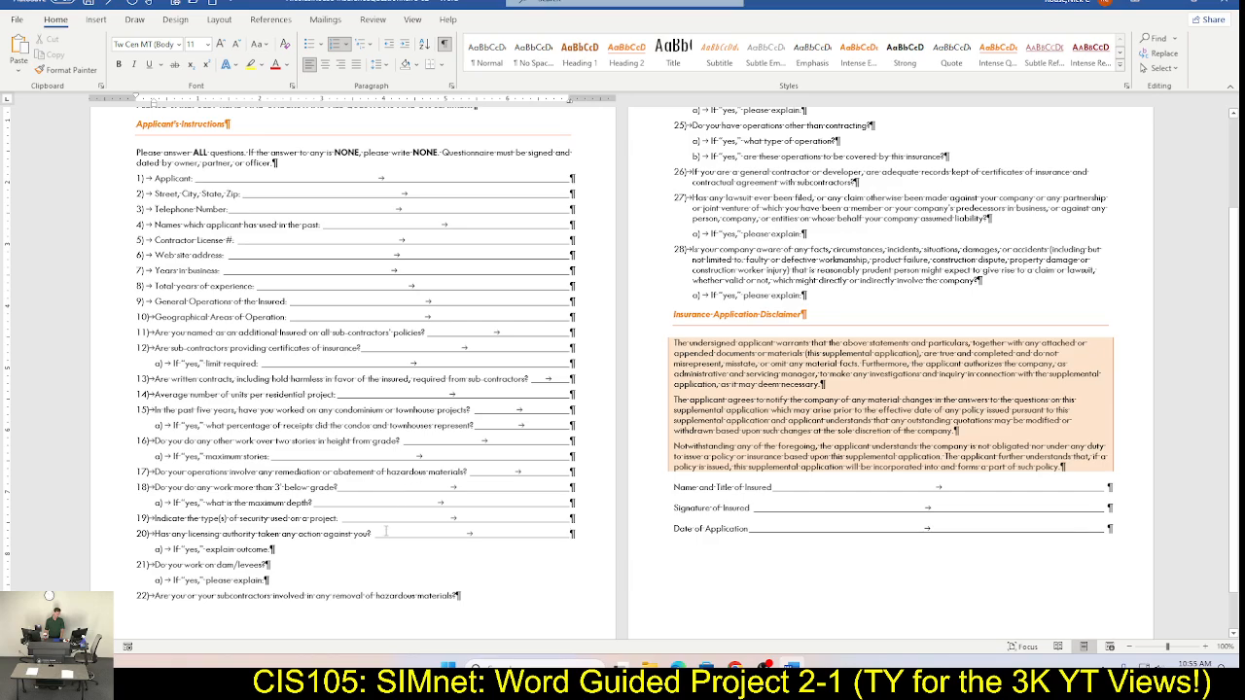
{"action": "left_click", "coordinate": [378, 549]}
{"action": "key", "text": "Tab"}
{"action": "left_click", "coordinate": [364, 568]}
{"action": "key", "text": "Tab"}
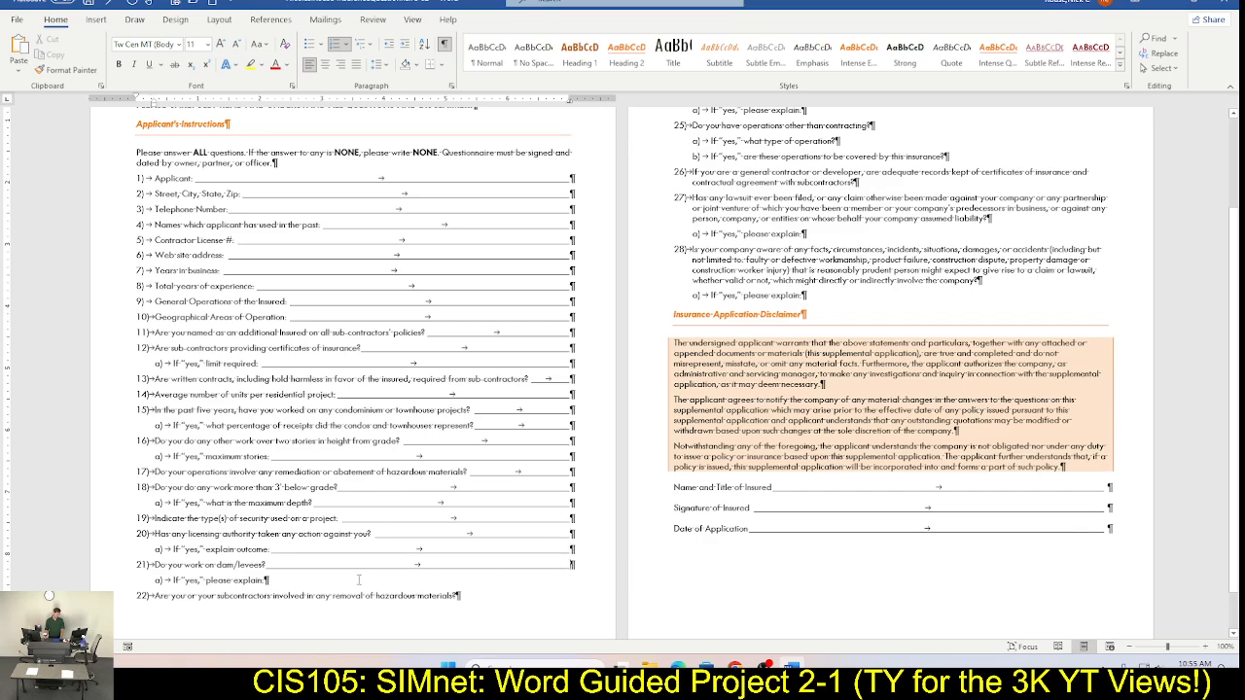
{"action": "left_click", "coordinate": [360, 580]}
{"action": "key", "text": "Tab"}
{"action": "left_click", "coordinate": [479, 596]}
{"action": "key", "text": "Tab"}
Step: Add an underline-leader tab at the end of item 22's hazardous materials sub-item, items 23 and 24, and item 24's "please explain" sub-item
{"action": "scroll", "coordinate": [545, 483], "scroll_direction": "up", "scroll_amount": 2}
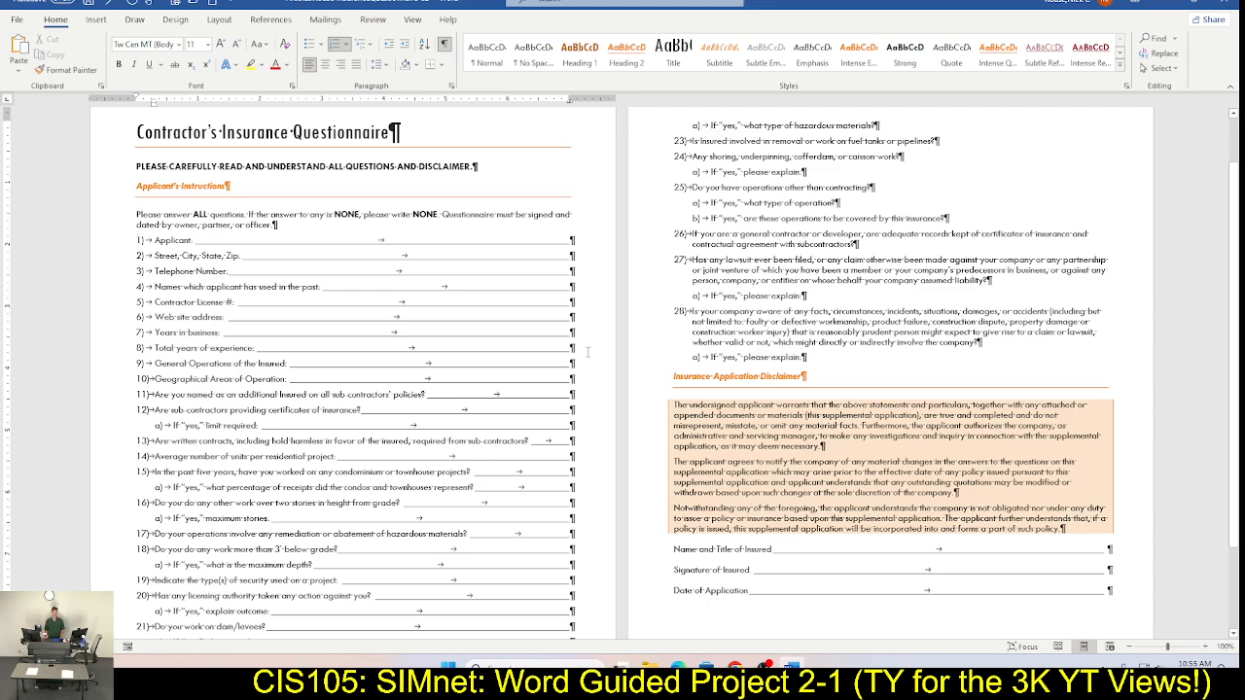
{"action": "left_click", "coordinate": [893, 127]}
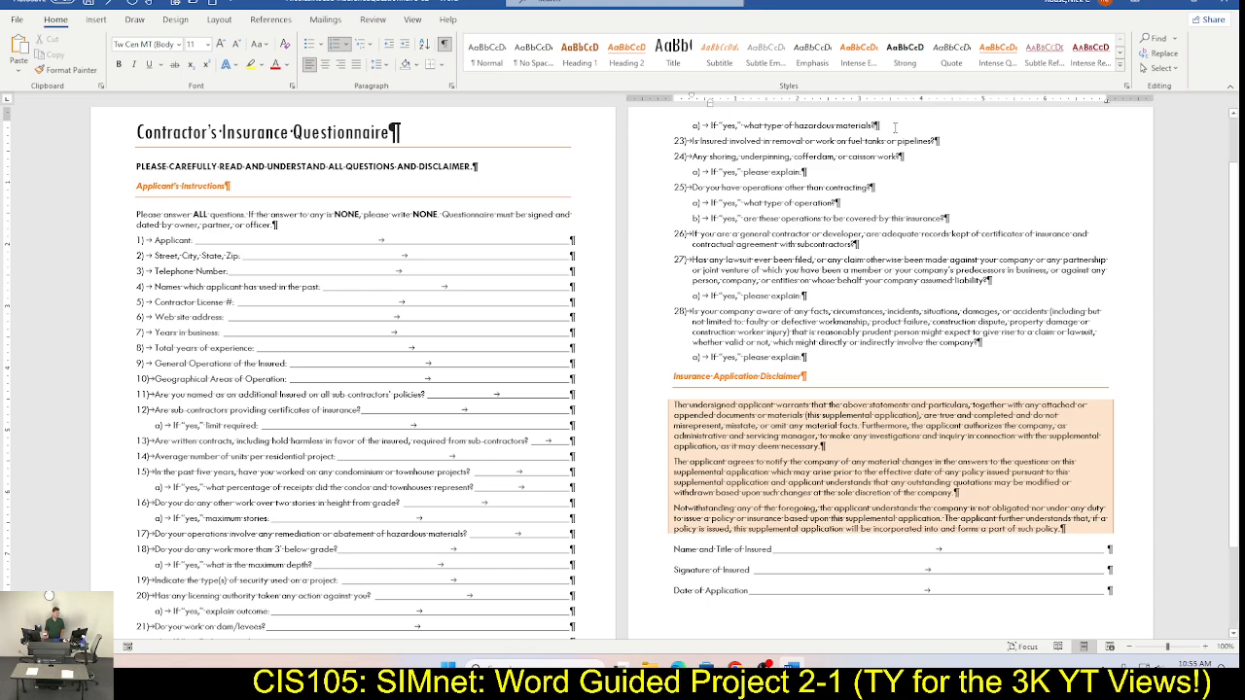
{"action": "key", "text": "Tab"}
{"action": "left_click", "coordinate": [946, 142]}
{"action": "key", "text": "Tab"}
{"action": "left_click", "coordinate": [913, 158]}
{"action": "key", "text": "Tab"}
{"action": "left_click", "coordinate": [909, 171]}
{"action": "key", "text": "Tab"}
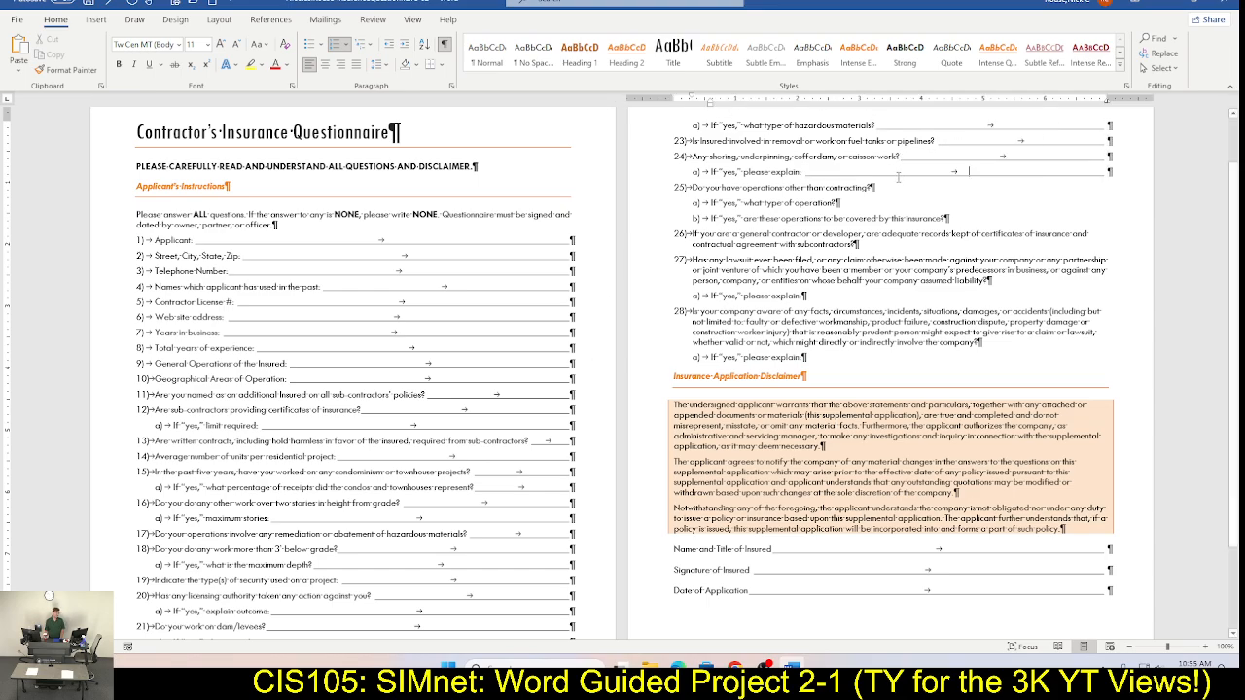
Step: Add an underline-leader tab at the end of item 25 and both of its lettered sub-items
{"action": "left_click", "coordinate": [900, 187]}
{"action": "key", "text": "Tab"}
{"action": "left_click", "coordinate": [934, 202]}
{"action": "key", "text": "Tab"}
{"action": "left_click", "coordinate": [962, 218]}
{"action": "key", "text": "Tab"}
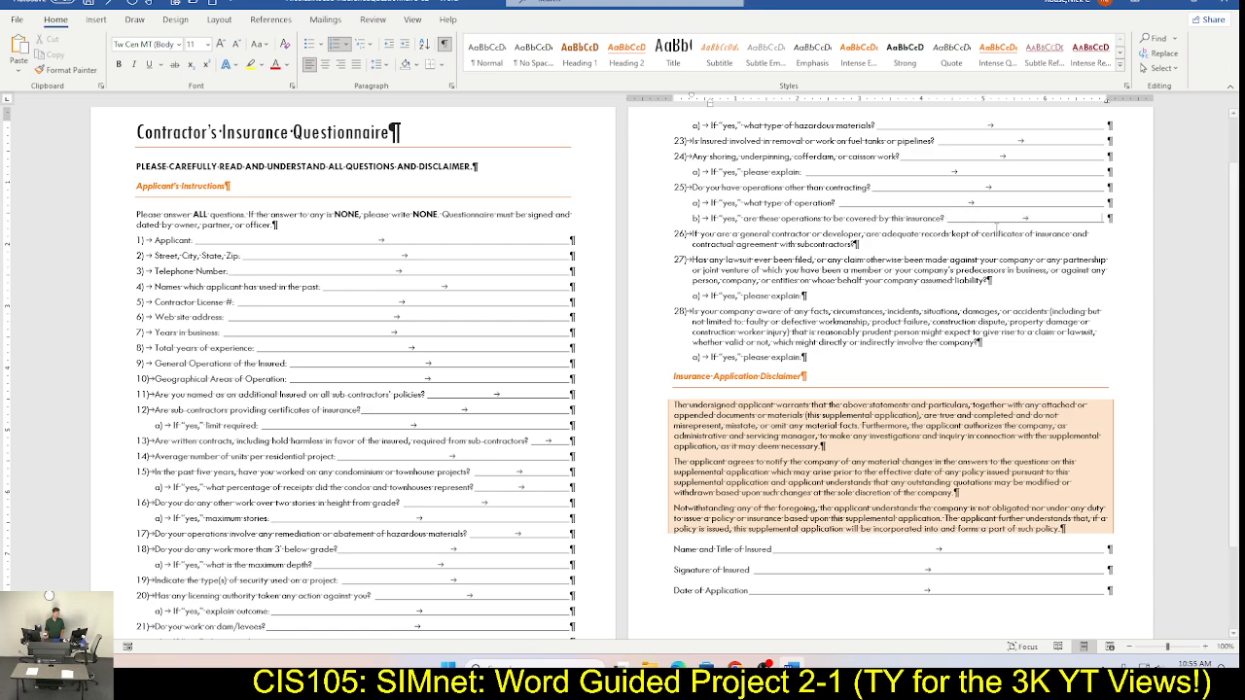
Step: Add an underline-leader tab at the end of items 26 and 27 and item 27's "please explain" sub-item
{"action": "left_click", "coordinate": [942, 244]}
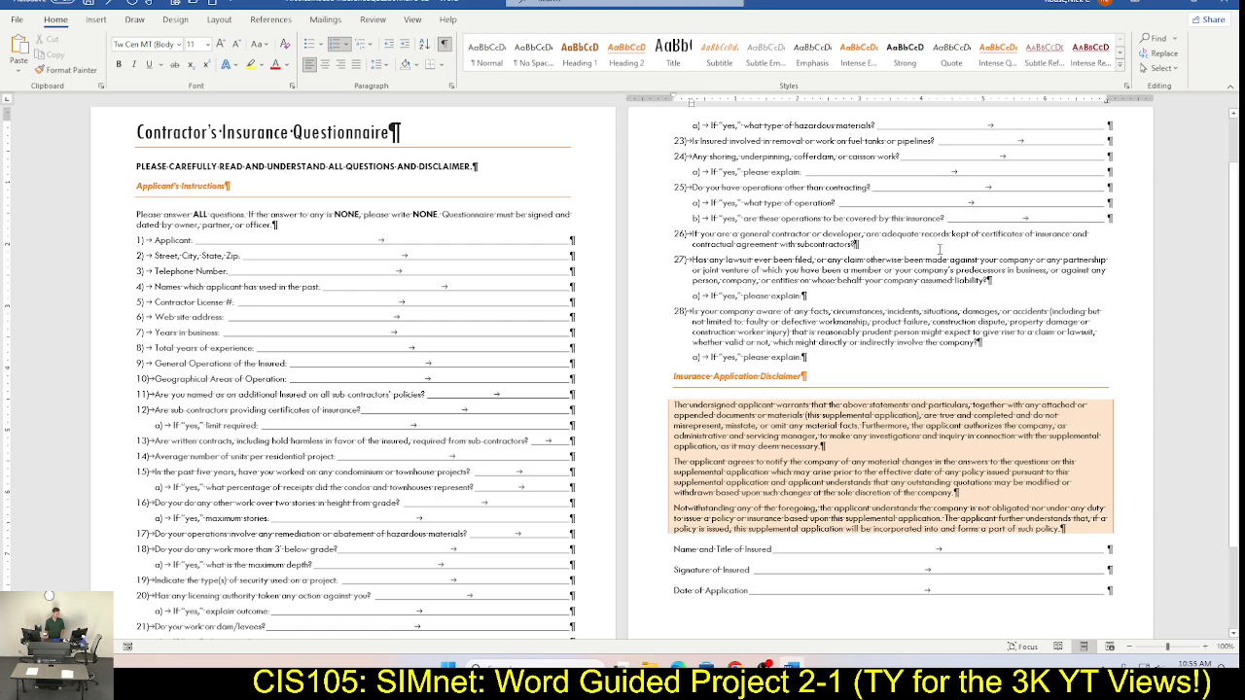
{"action": "key", "text": "Tab"}
{"action": "left_click", "coordinate": [998, 280]}
{"action": "key", "text": "Tab"}
{"action": "left_click", "coordinate": [927, 296]}
{"action": "key", "text": "Tab"}
Step: Add an underline-leader tab at the end of item 28 and its "please explain" sub-item
{"action": "left_click", "coordinate": [1001, 341]}
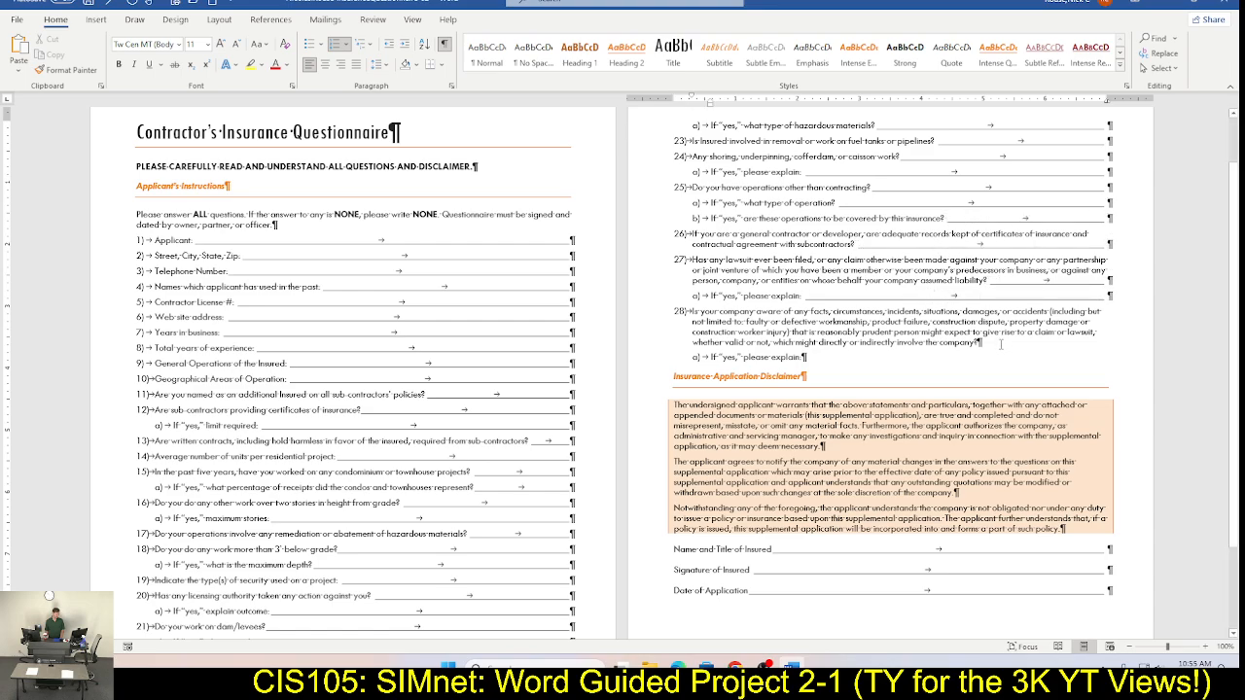
{"action": "key", "text": "Tab"}
{"action": "left_click", "coordinate": [901, 354]}
{"action": "key", "text": "Tab"}
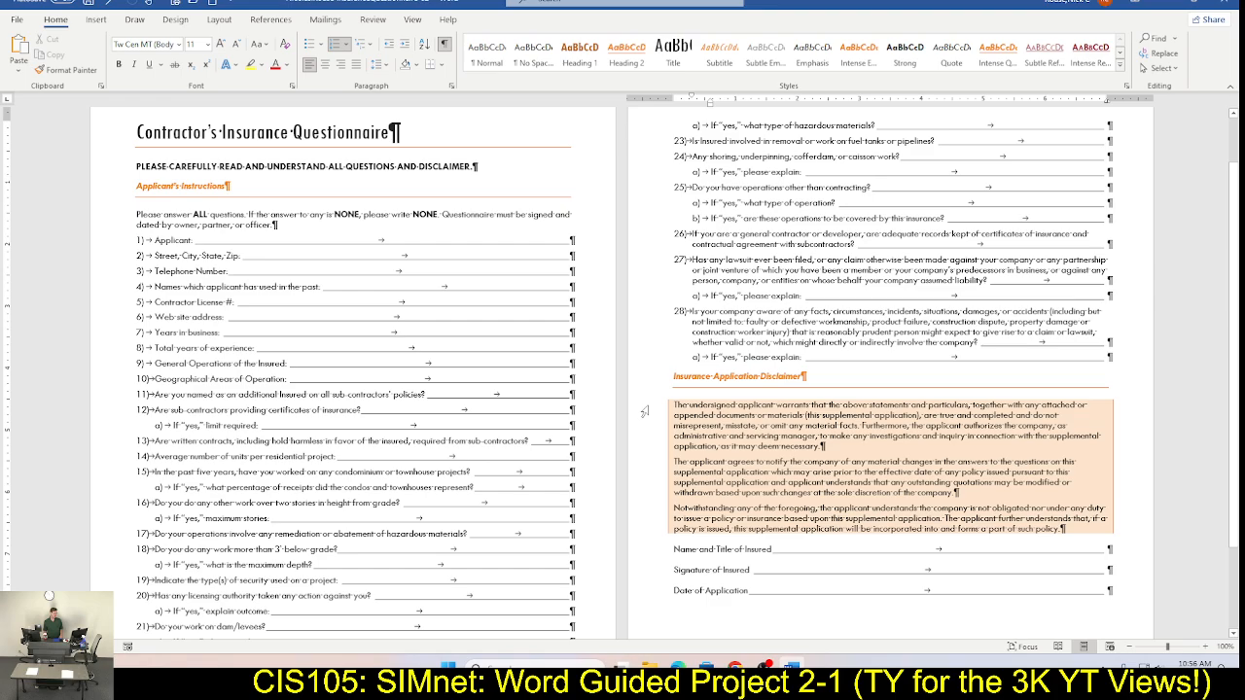
{"action": "left_click_drag", "start_coordinate": [643, 408], "coordinate": [649, 535]}
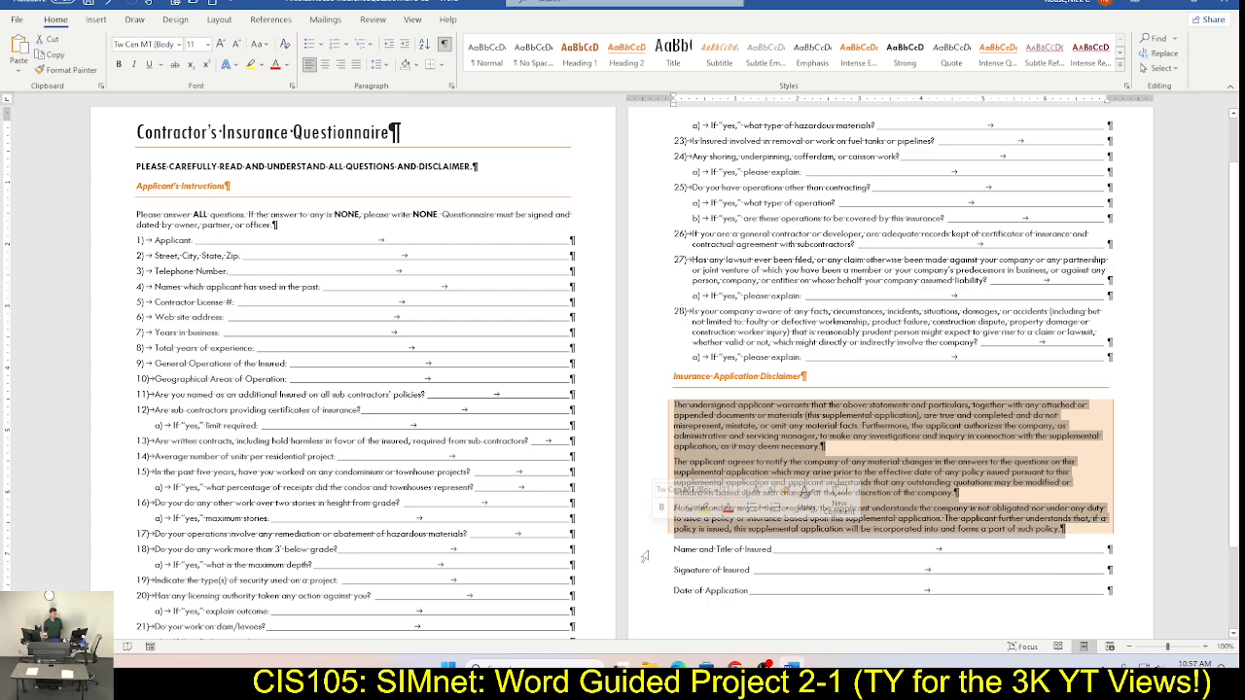
{"action": "left_click", "coordinate": [440, 65]}
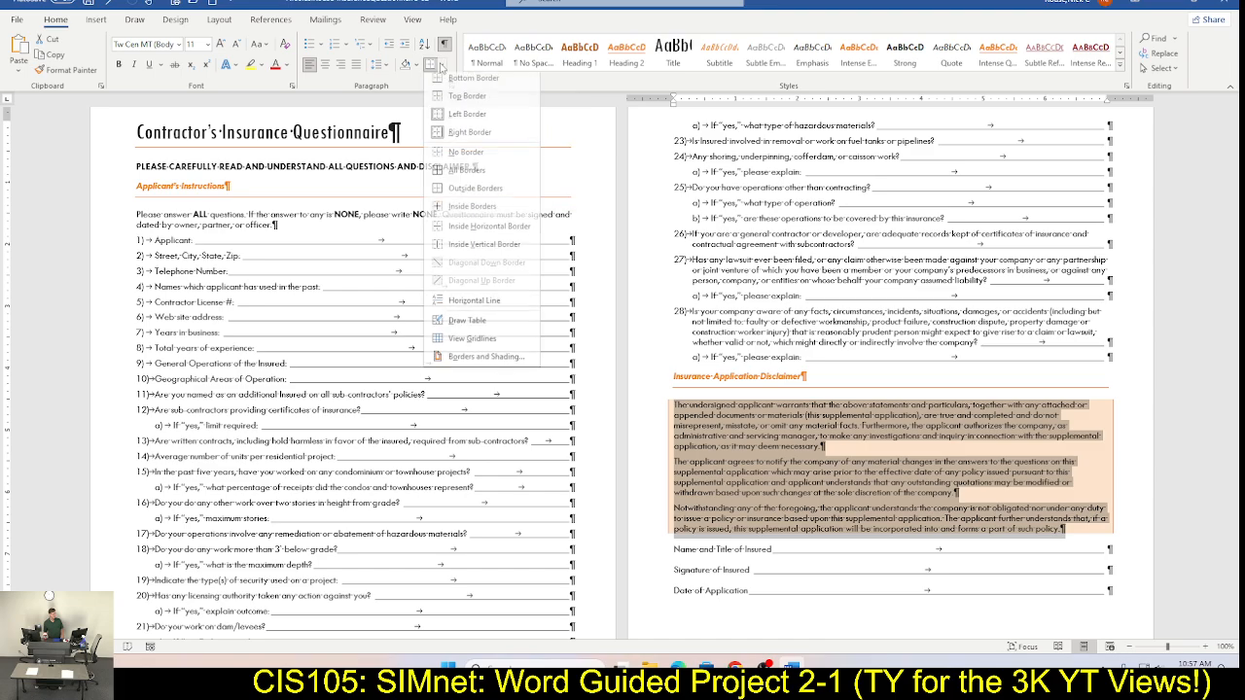
{"action": "left_click", "coordinate": [478, 362]}
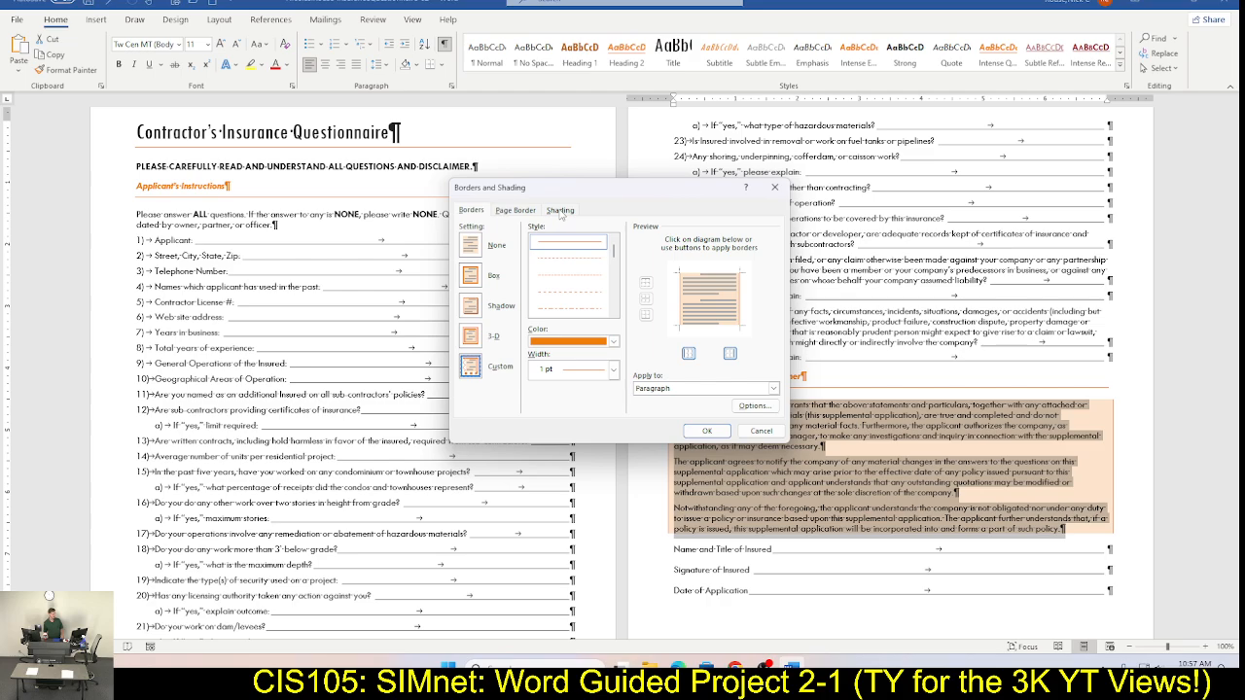
{"action": "left_click", "coordinate": [560, 211]}
{"action": "left_click", "coordinate": [537, 242]}
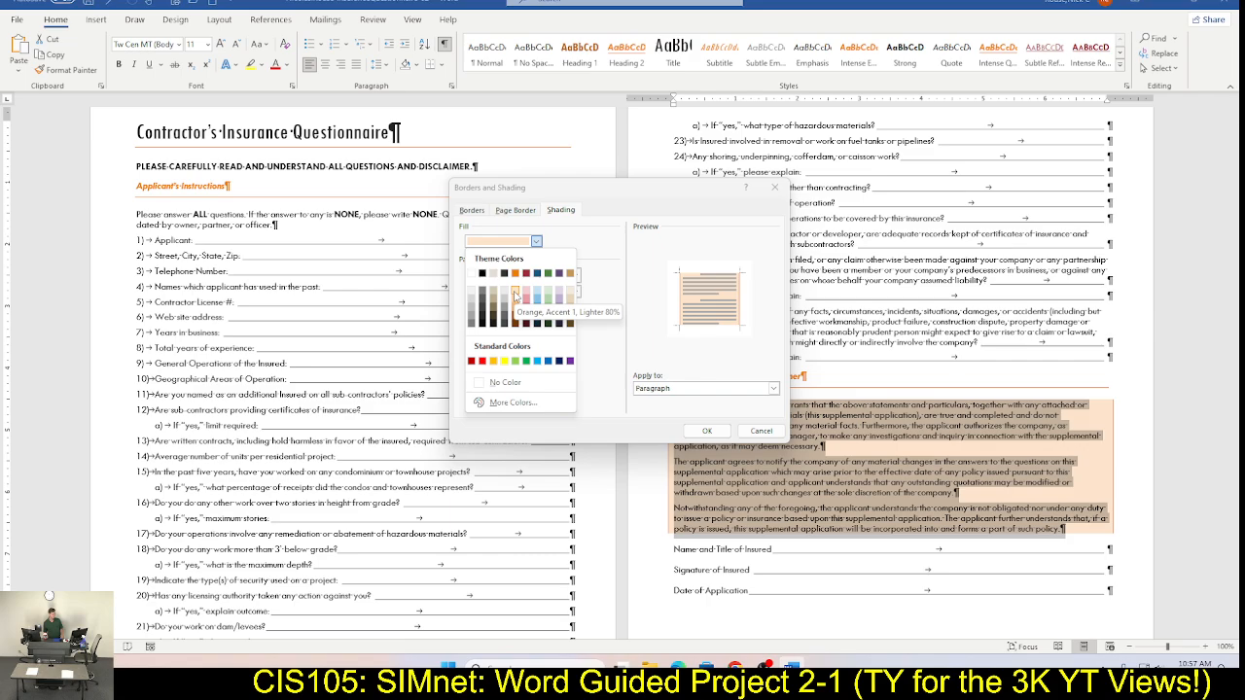
{"action": "left_click", "coordinate": [515, 296]}
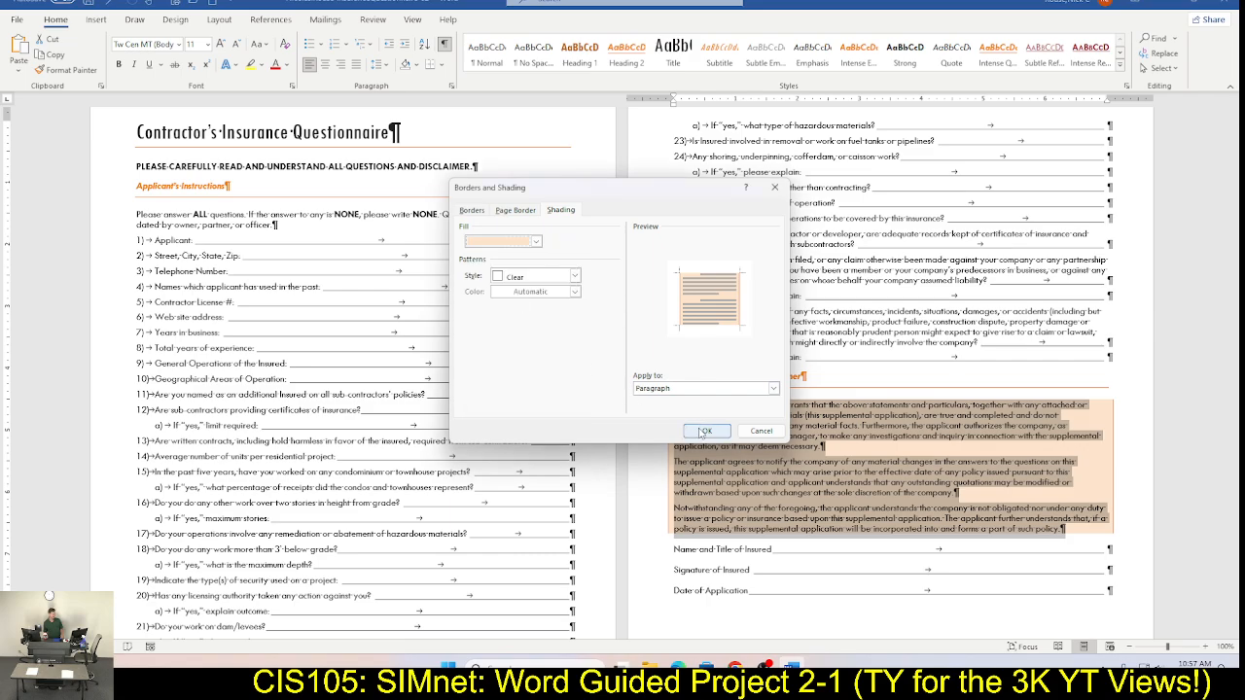
{"action": "left_click", "coordinate": [758, 435]}
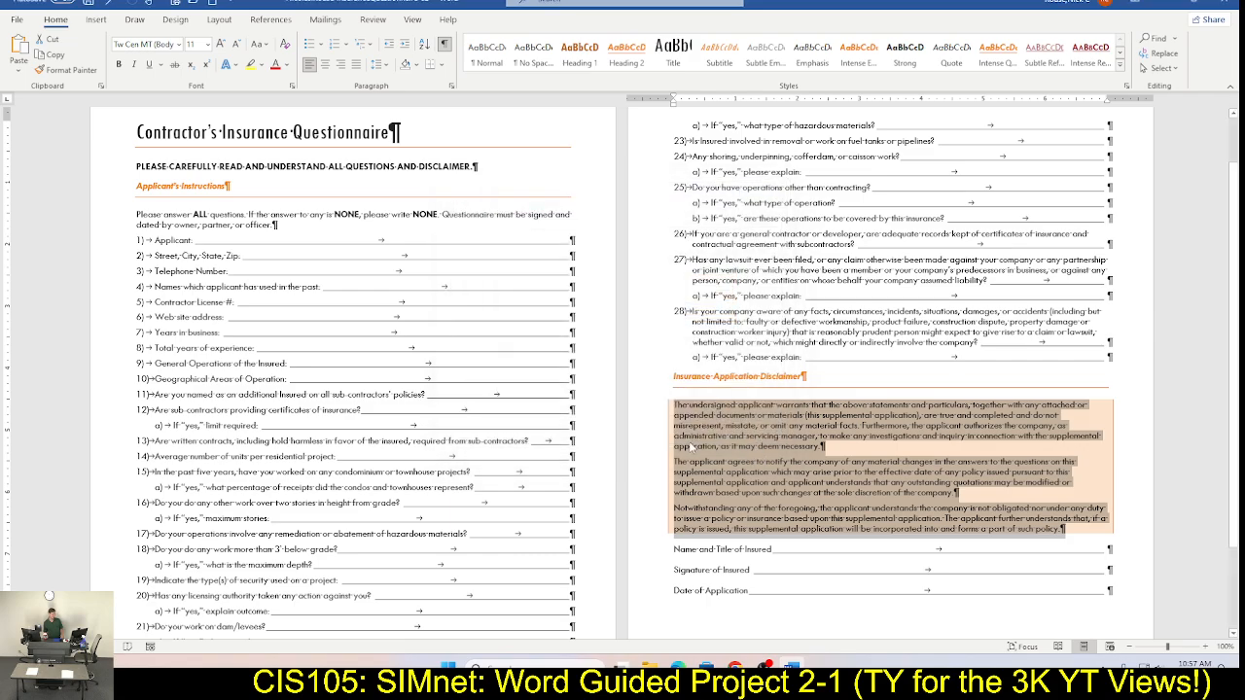
{"action": "left_click", "coordinate": [690, 446]}
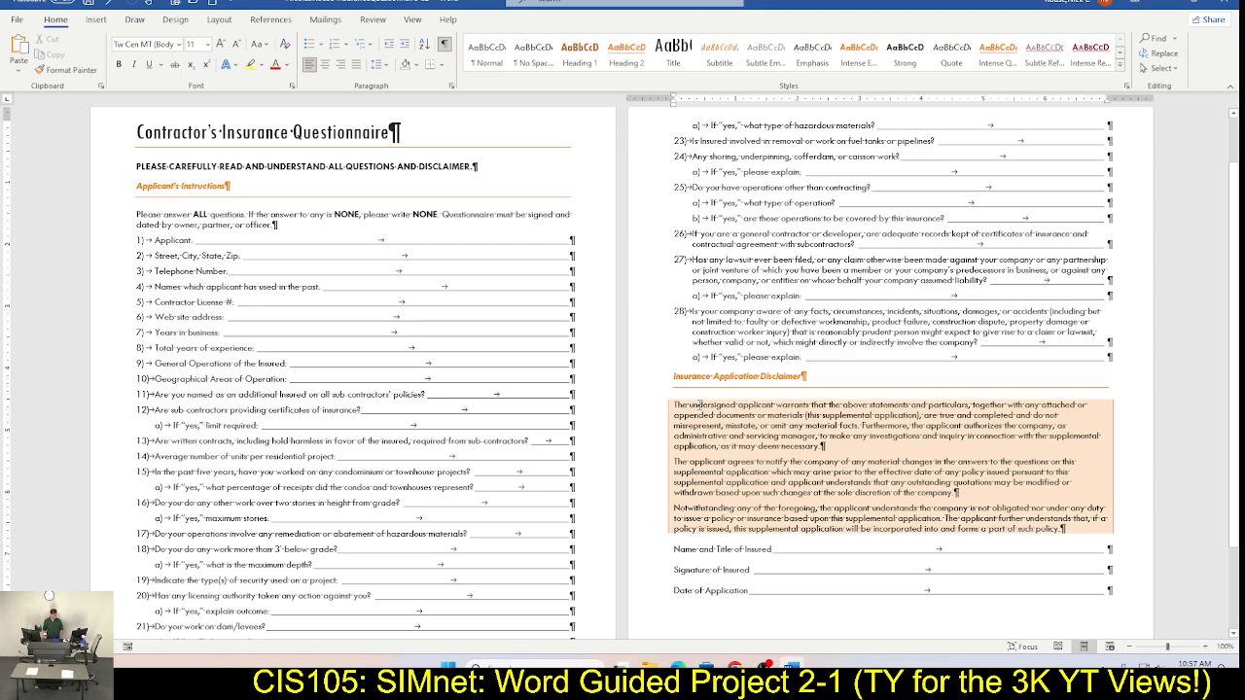
Step: Switch to the SIMnet assignment page and mark instructions 12i, 12j and 13 as completed
{"action": "key", "text": "alt+Tab"}
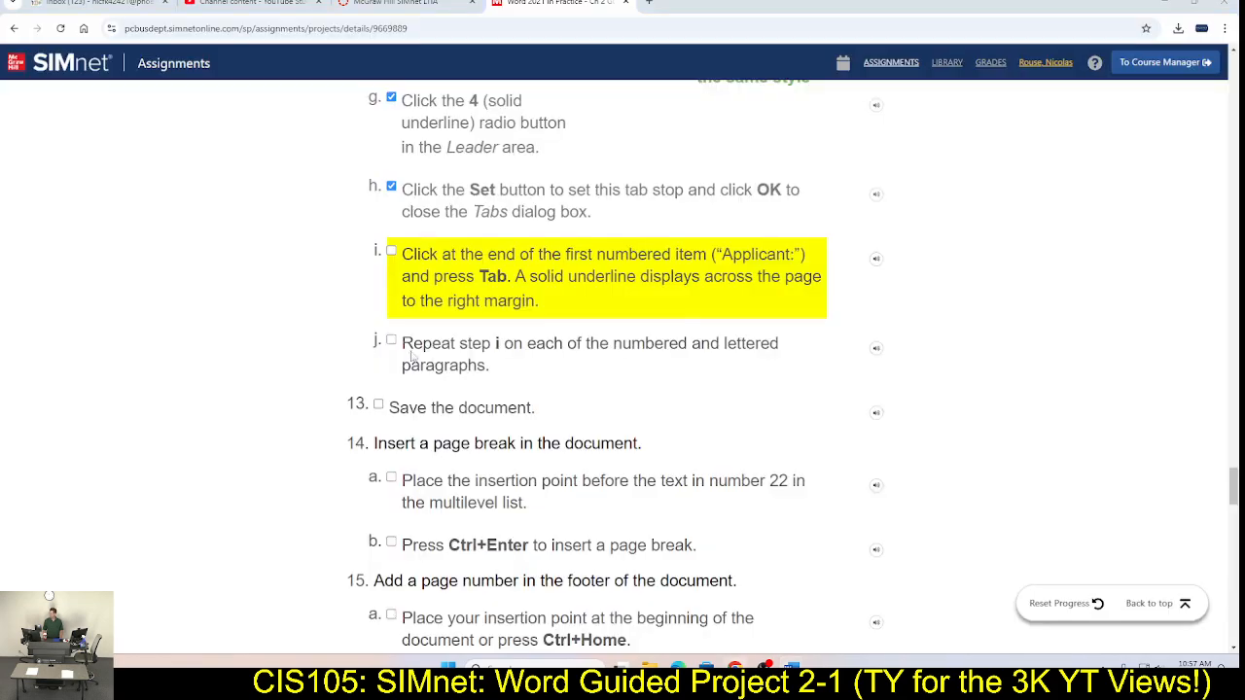
{"action": "left_click", "coordinate": [391, 253]}
{"action": "left_click", "coordinate": [391, 341]}
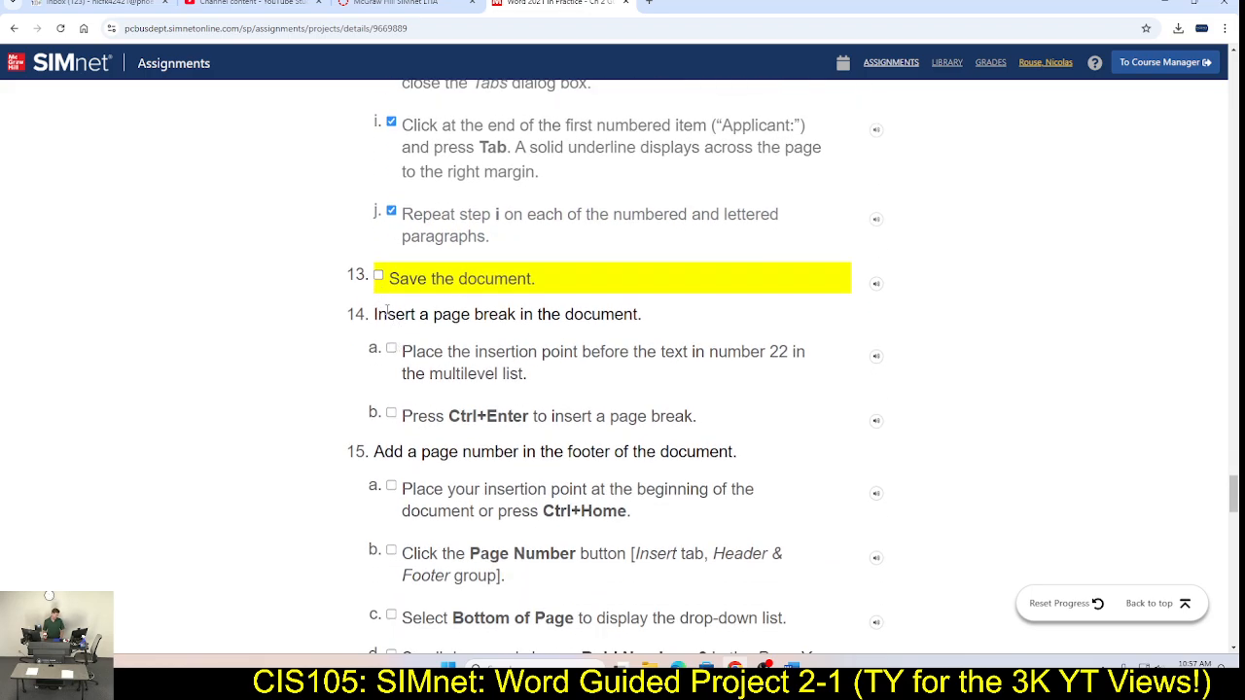
{"action": "left_click", "coordinate": [378, 276]}
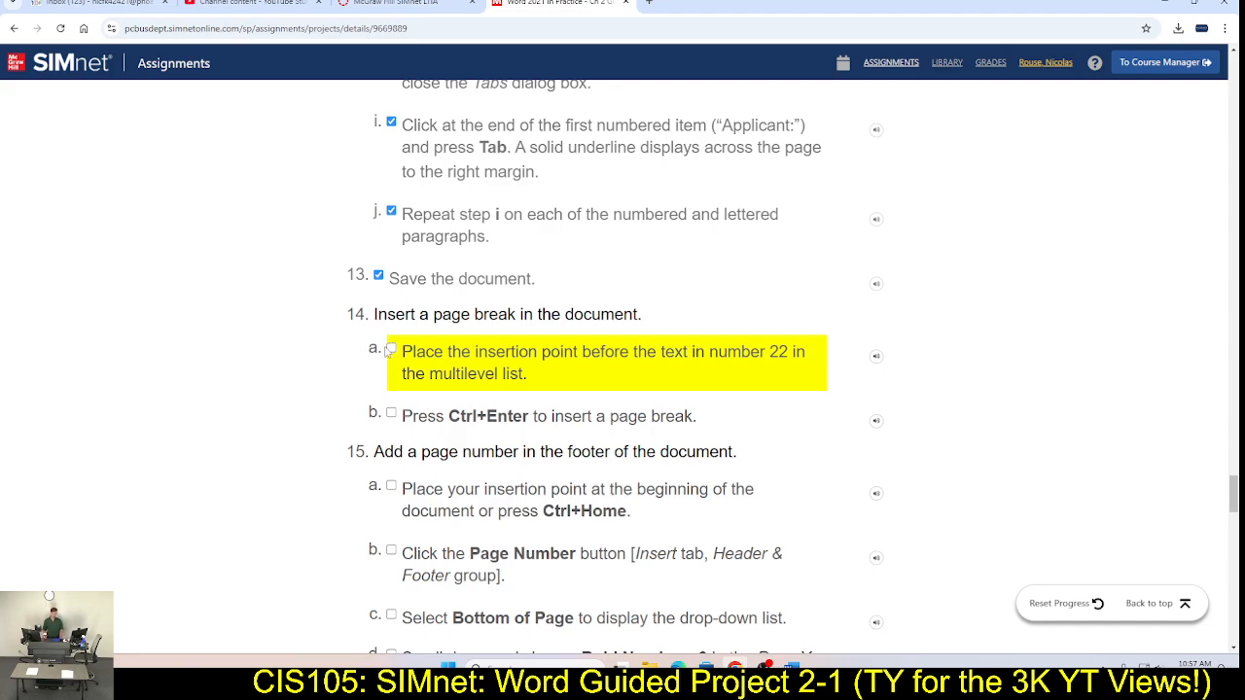
{"action": "scroll", "coordinate": [389, 352], "scroll_direction": "down", "scroll_amount": 1}
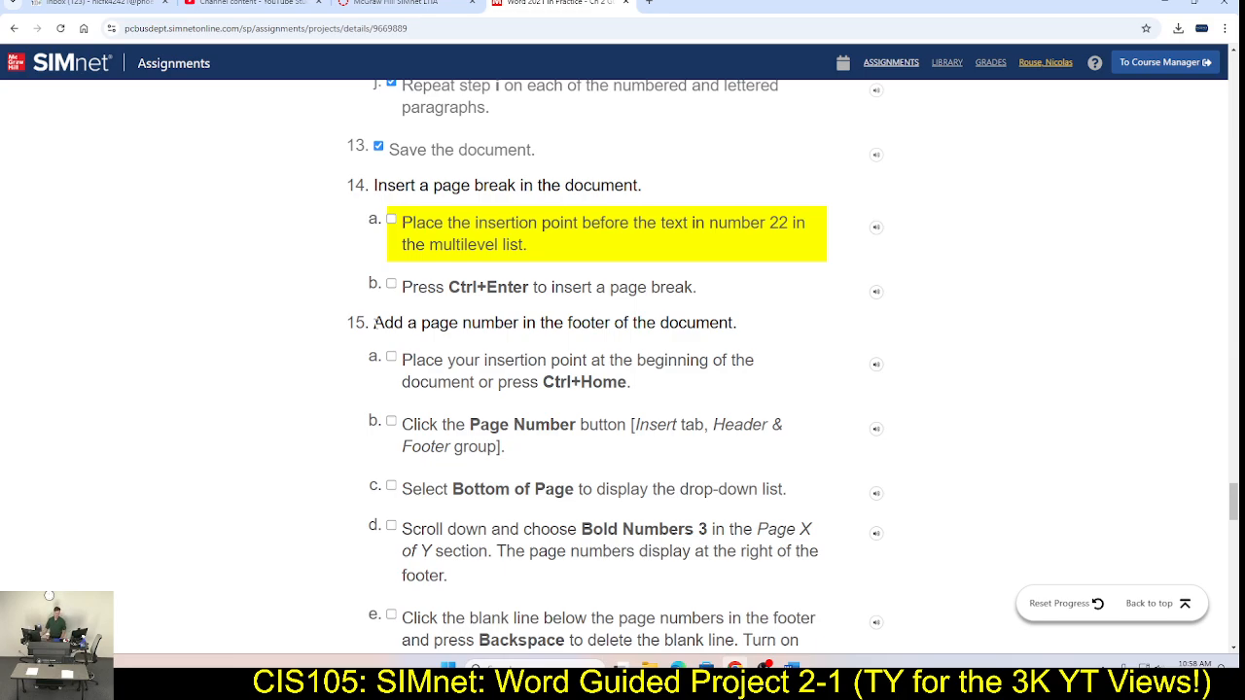
{"action": "key", "text": "alt+Tab"}
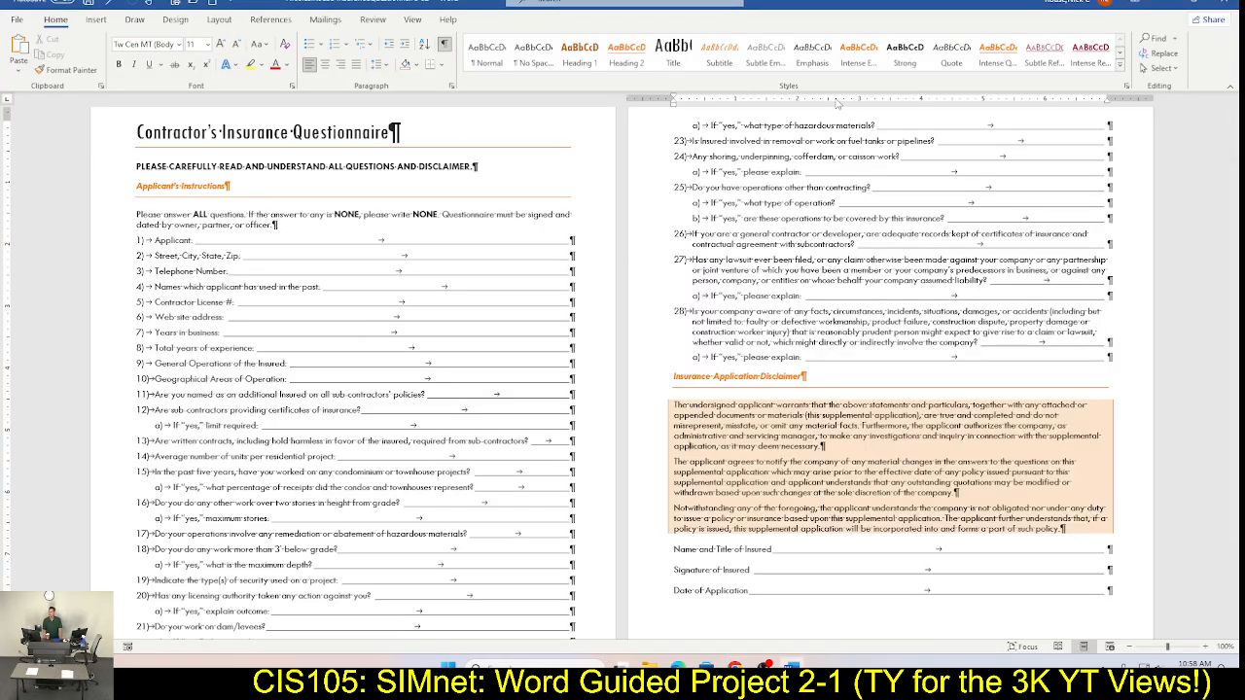
{"action": "left_click", "coordinate": [410, 21]}
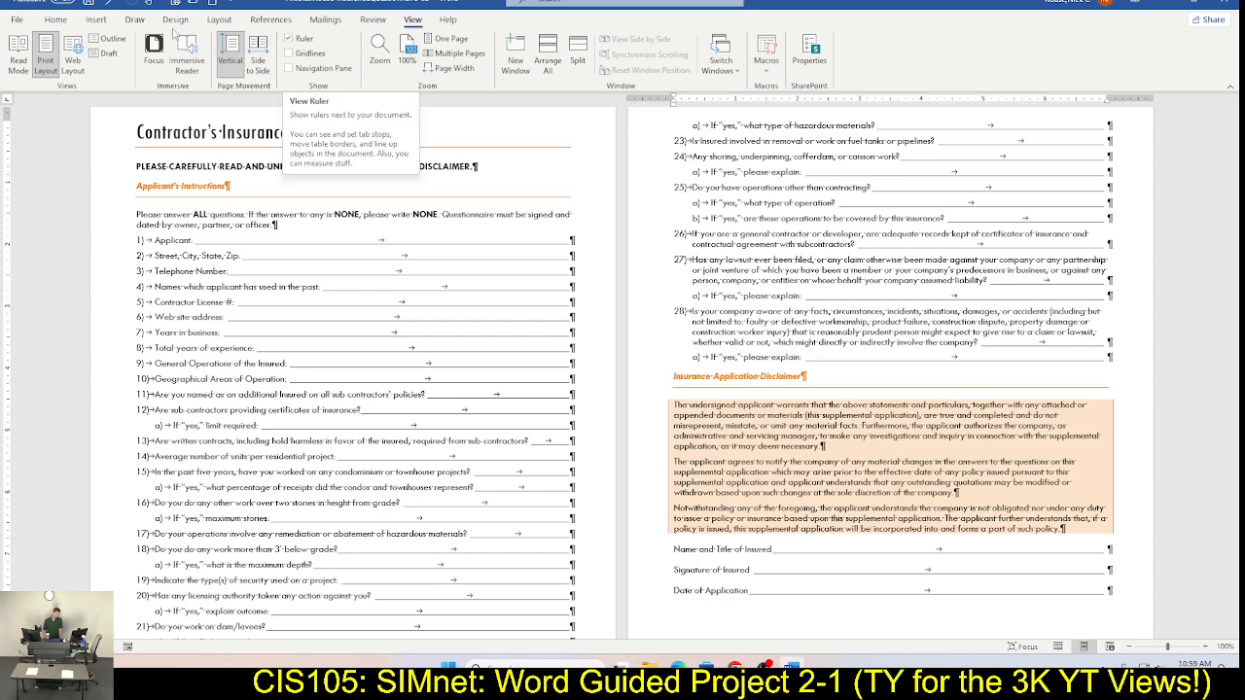
{"action": "left_click", "coordinate": [55, 20]}
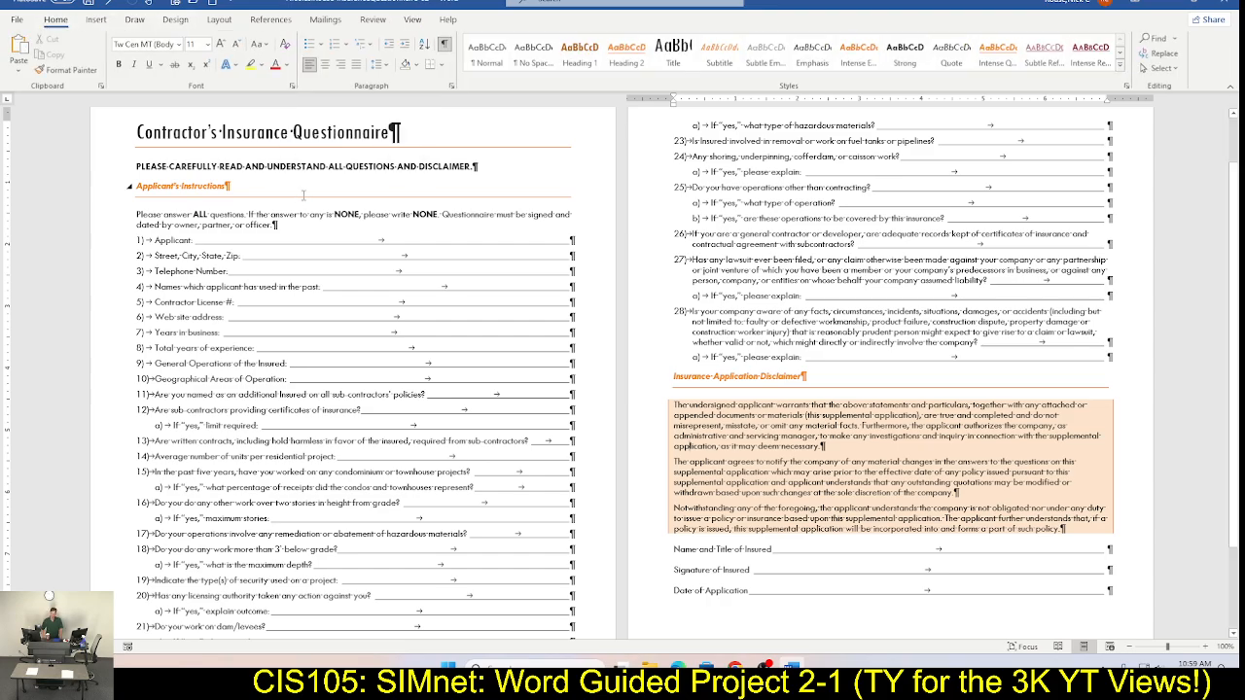
{"action": "left_click", "coordinate": [415, 19]}
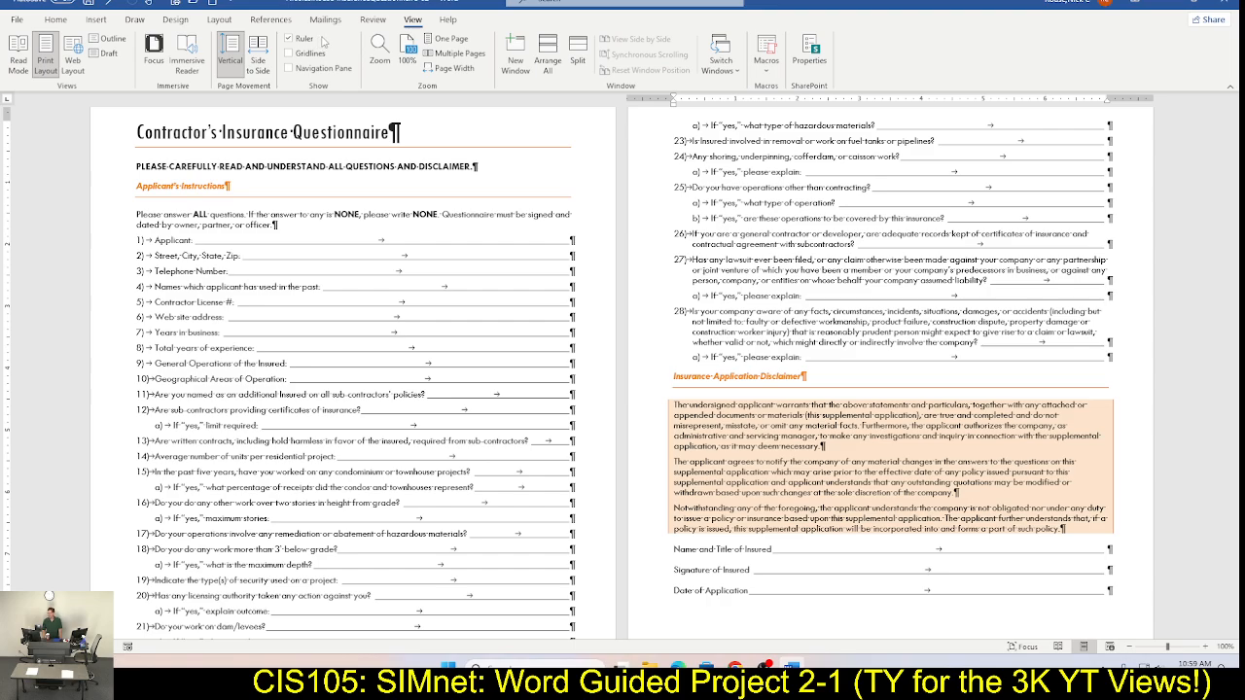
{"action": "left_click", "coordinate": [62, 22]}
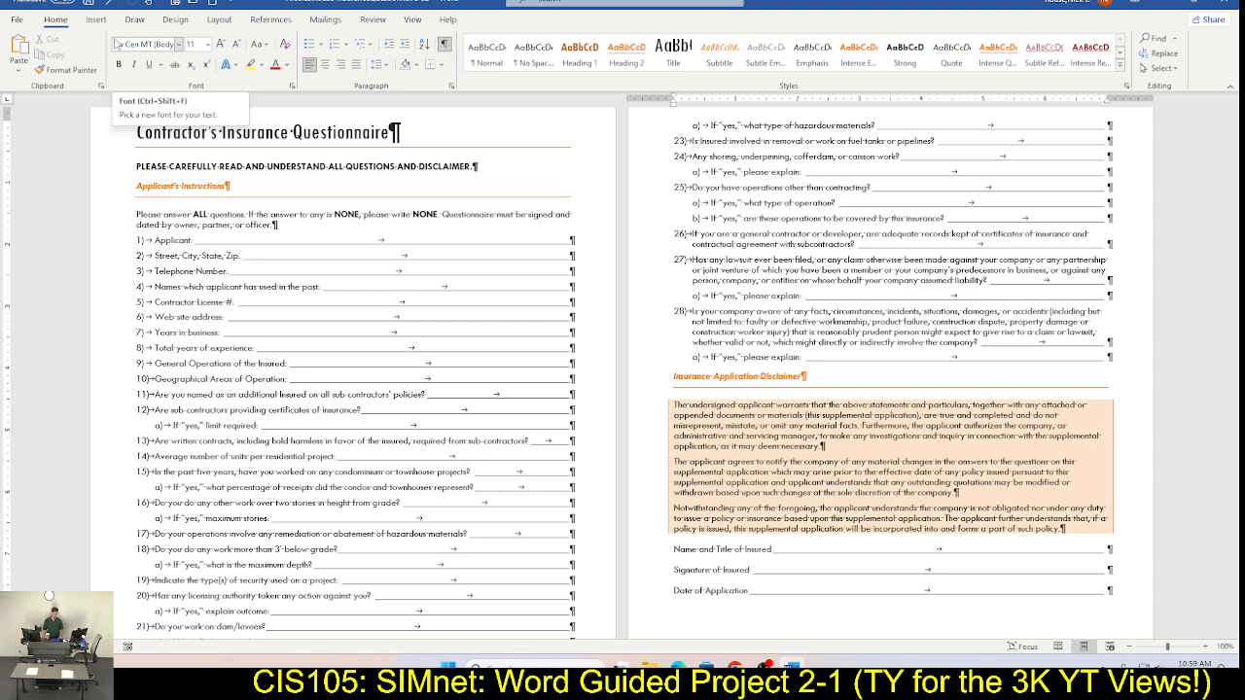
{"action": "key", "text": "alt+Tab"}
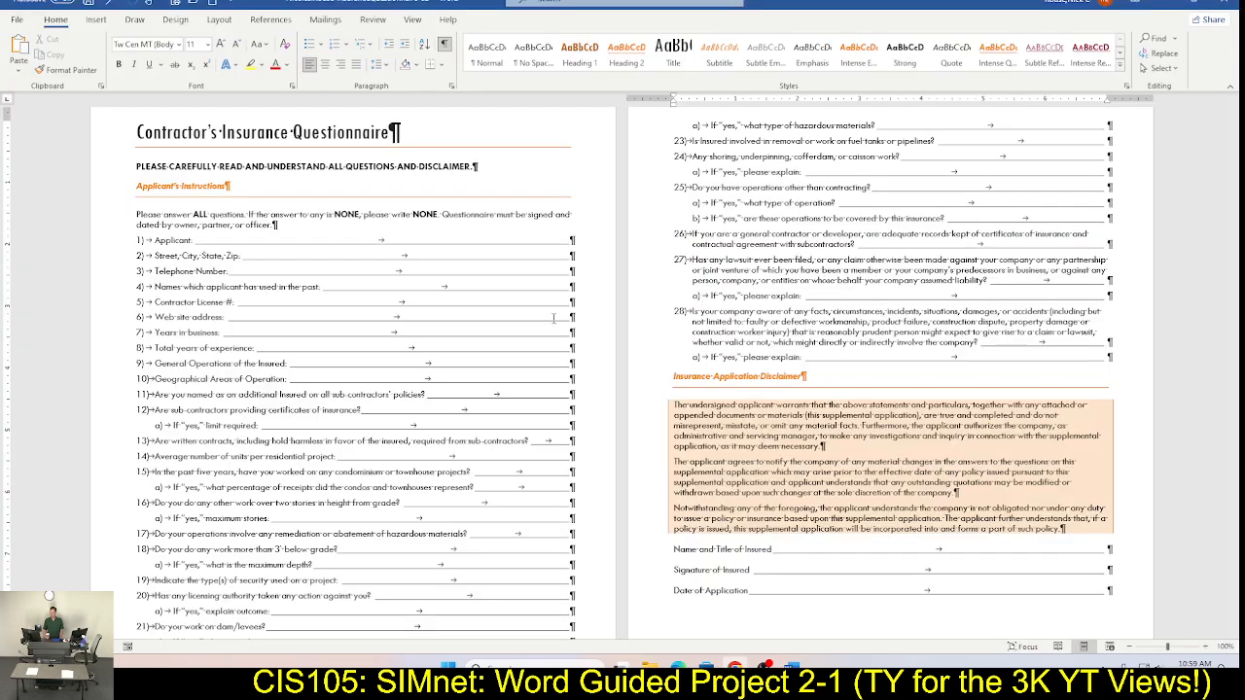
{"action": "key", "text": "alt+Tab"}
{"action": "scroll", "coordinate": [603, 379], "scroll_direction": "up", "scroll_amount": 1}
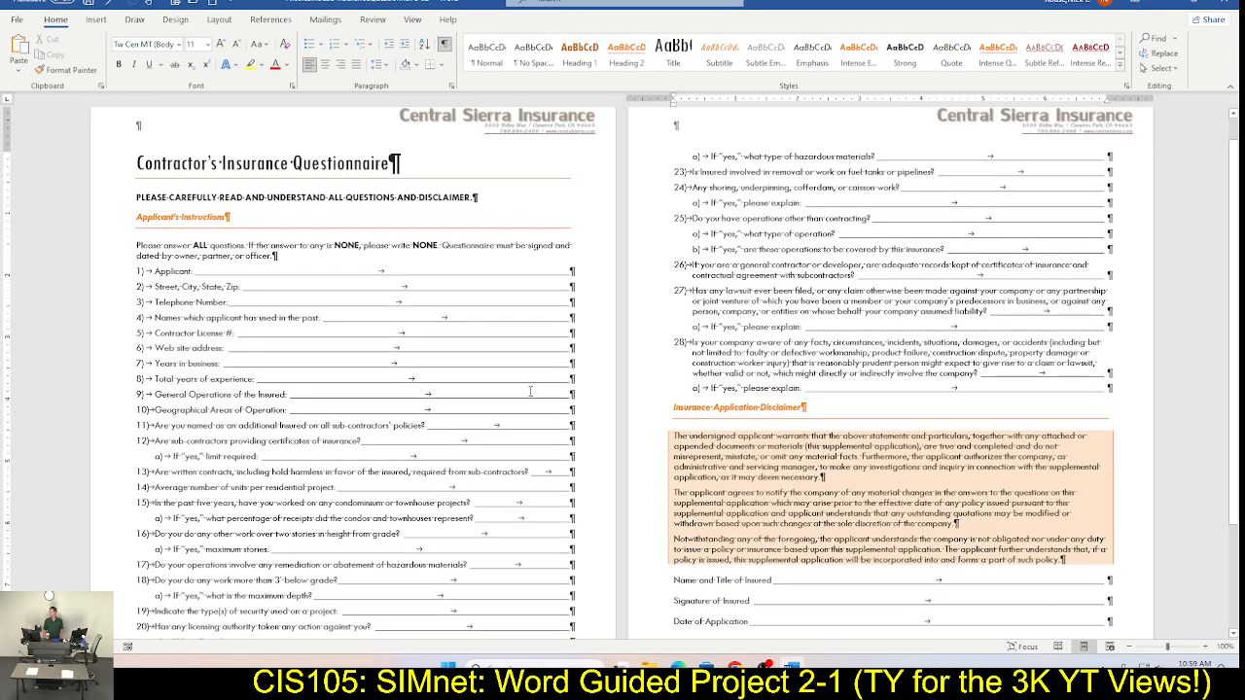
{"action": "scroll", "coordinate": [520, 395], "scroll_direction": "down", "scroll_amount": 3}
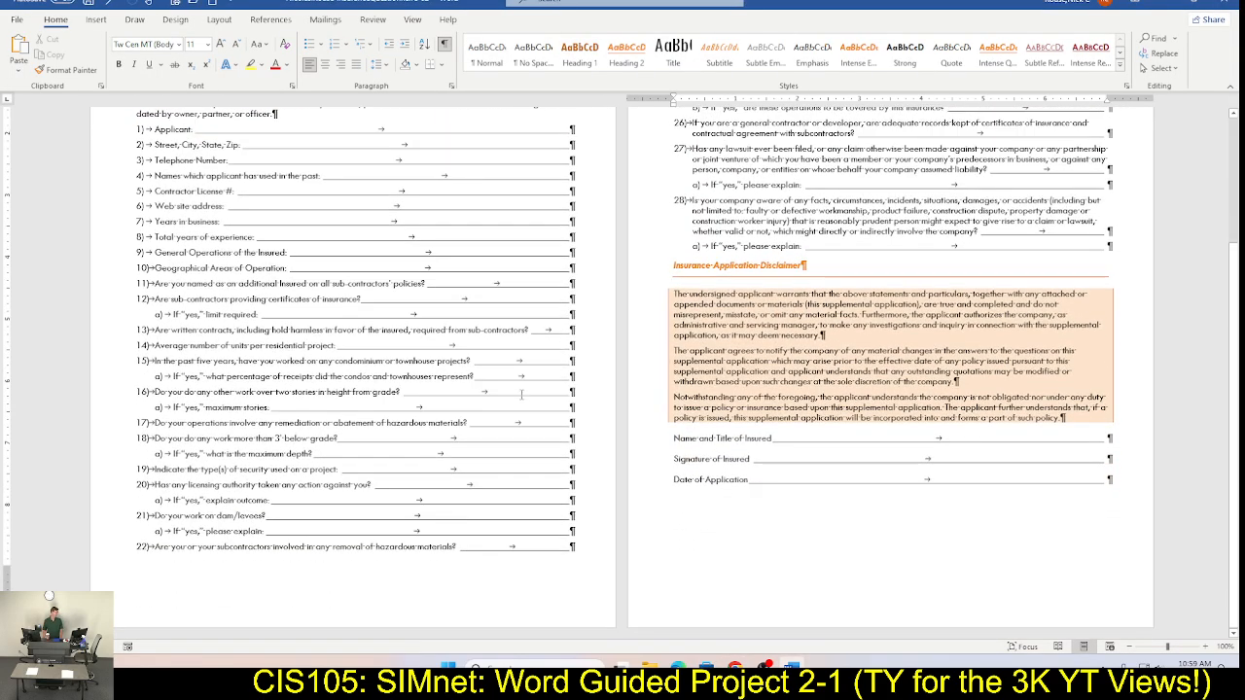
{"action": "scroll", "coordinate": [530, 380], "scroll_direction": "up", "scroll_amount": 1}
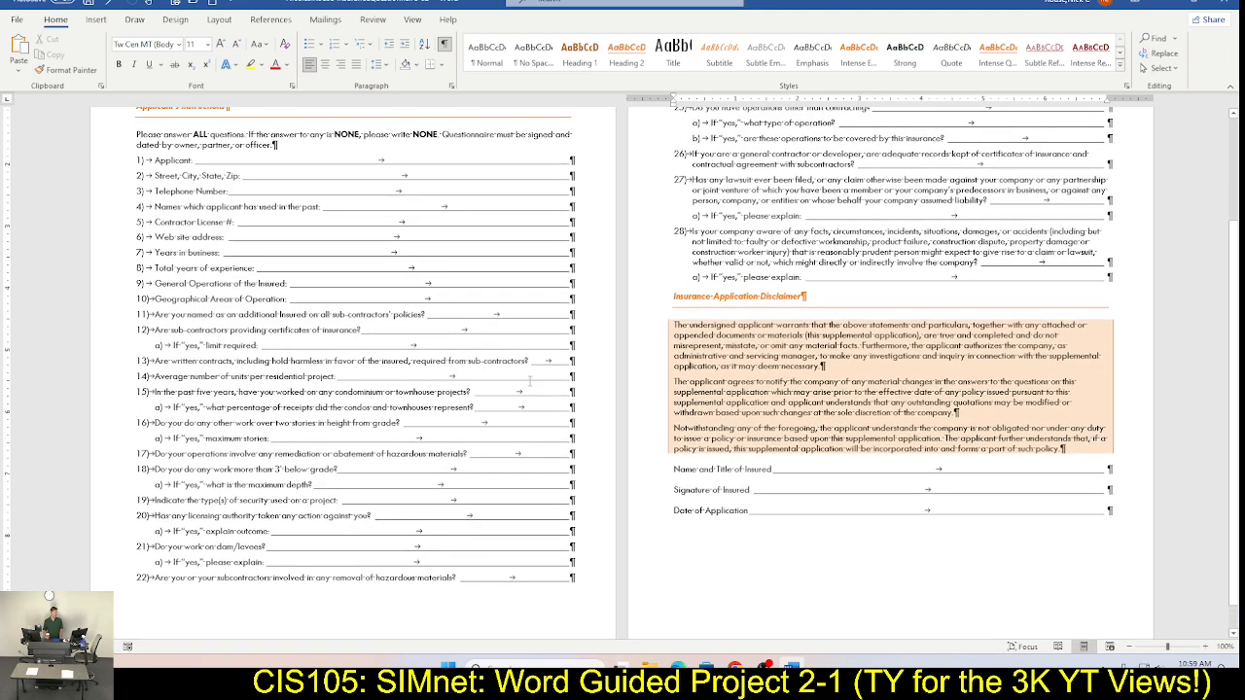
{"action": "scroll", "coordinate": [531, 380], "scroll_direction": "up", "scroll_amount": 2}
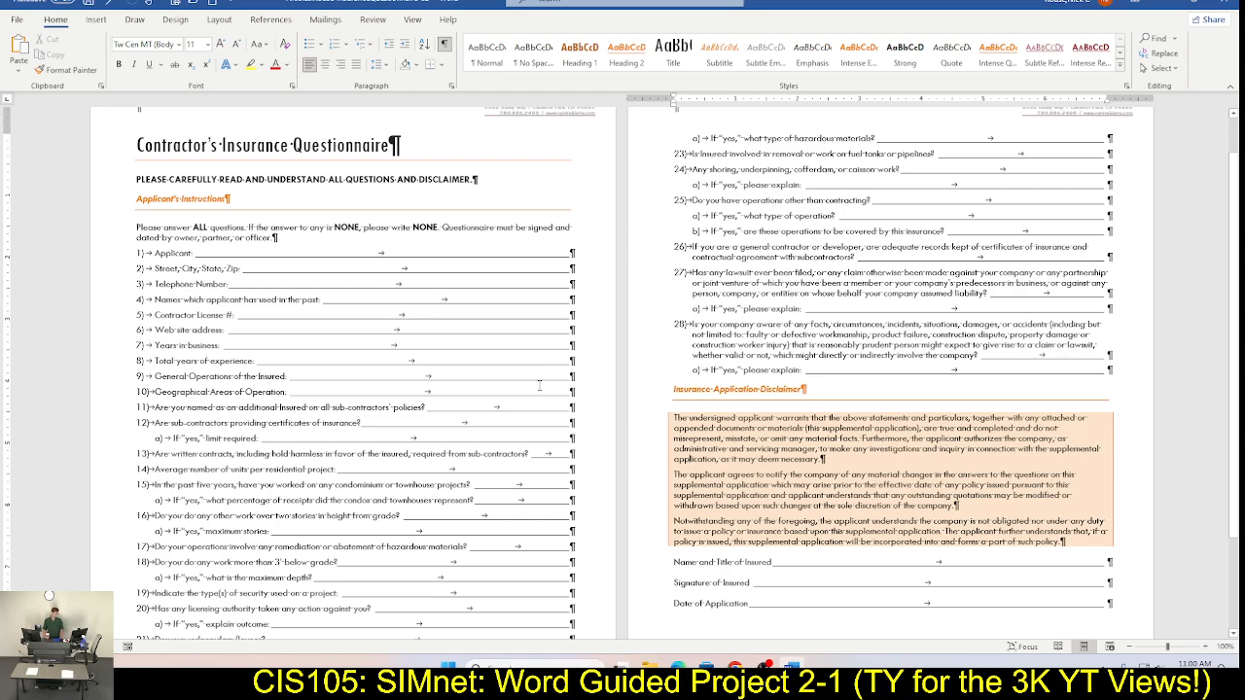
Step: Insert a page break before the text of item 22 in the questionnaire's multilevel list
{"action": "key", "text": "alt+Tab"}
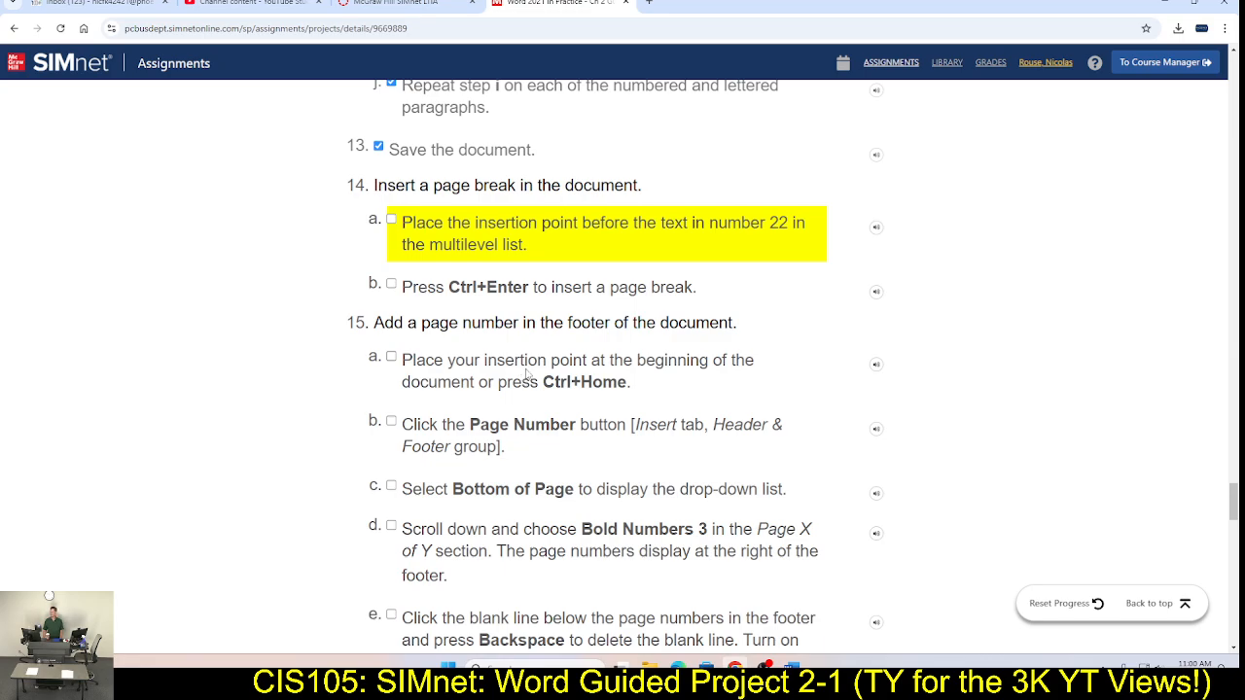
{"action": "key", "text": "alt+Tab"}
{"action": "scroll", "coordinate": [417, 438], "scroll_direction": "down", "scroll_amount": 2}
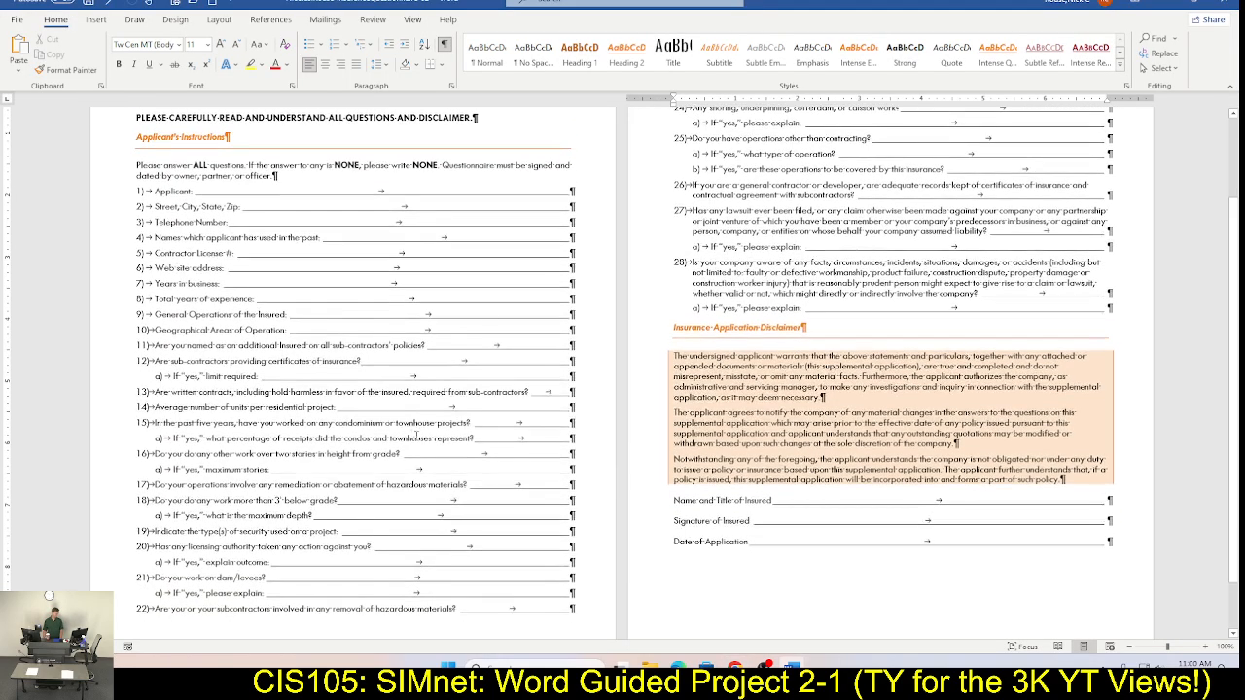
{"action": "scroll", "coordinate": [419, 438], "scroll_direction": "down", "scroll_amount": 1}
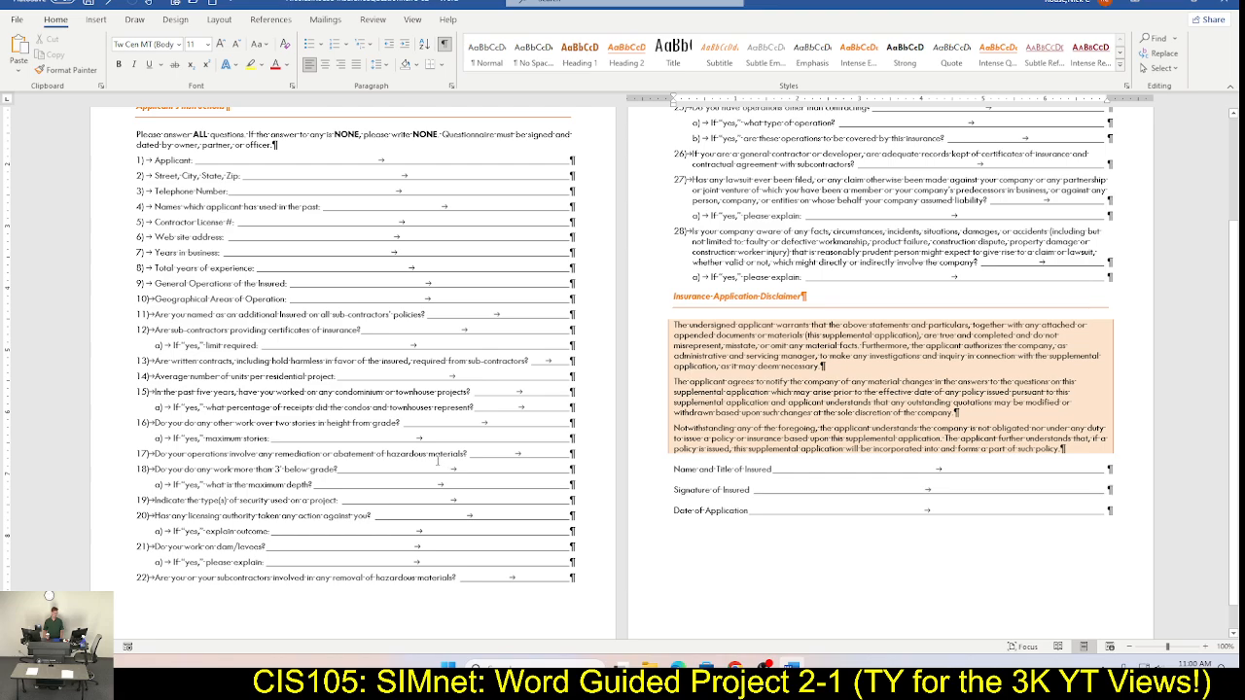
{"action": "scroll", "coordinate": [457, 453], "scroll_direction": "down", "scroll_amount": 1}
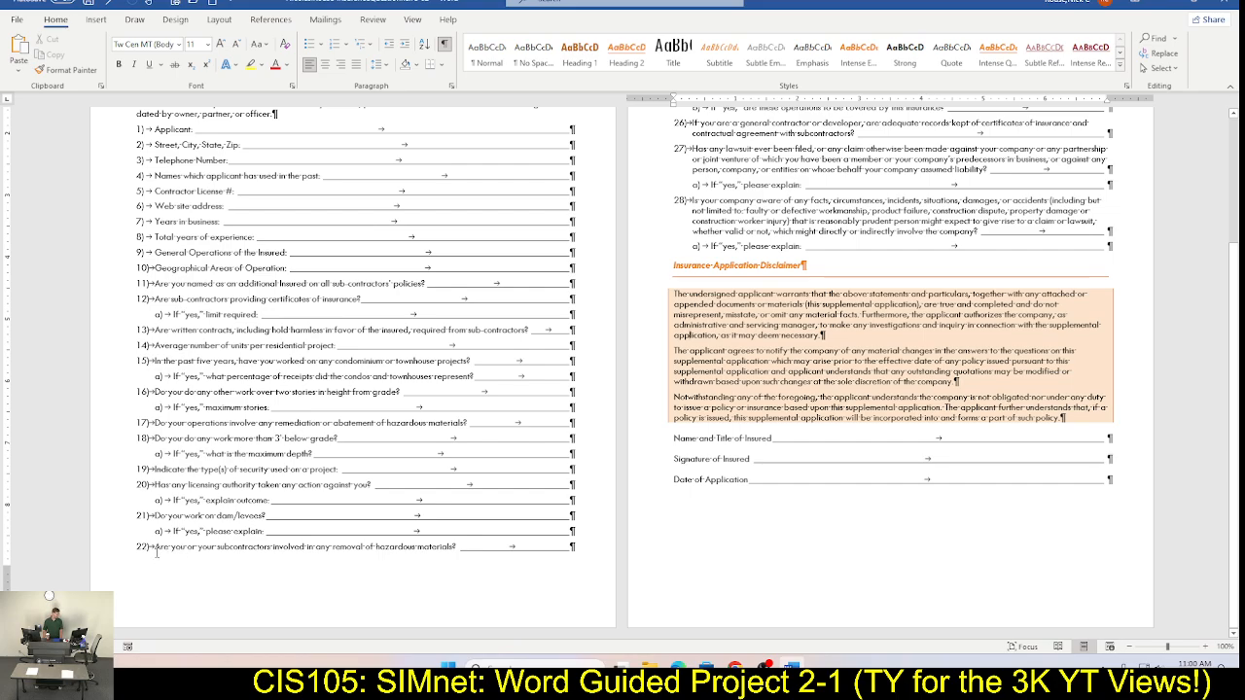
{"action": "left_click", "coordinate": [154, 550]}
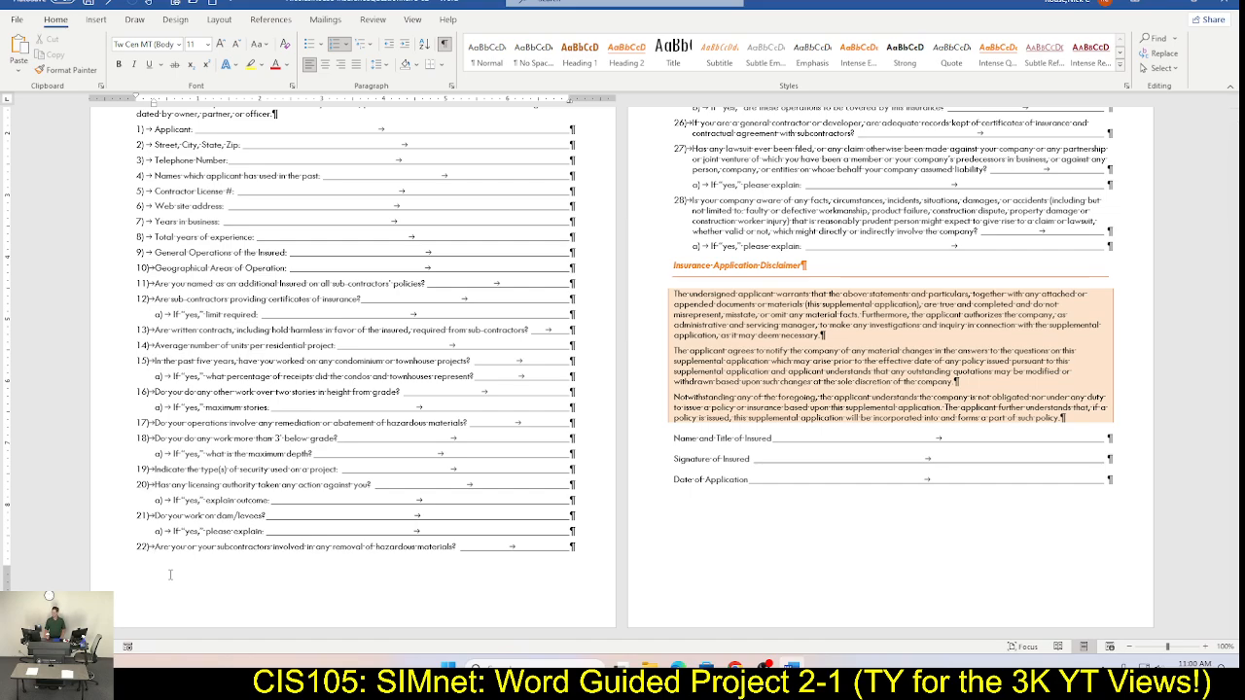
{"action": "scroll", "coordinate": [169, 575], "scroll_direction": "up", "scroll_amount": 3}
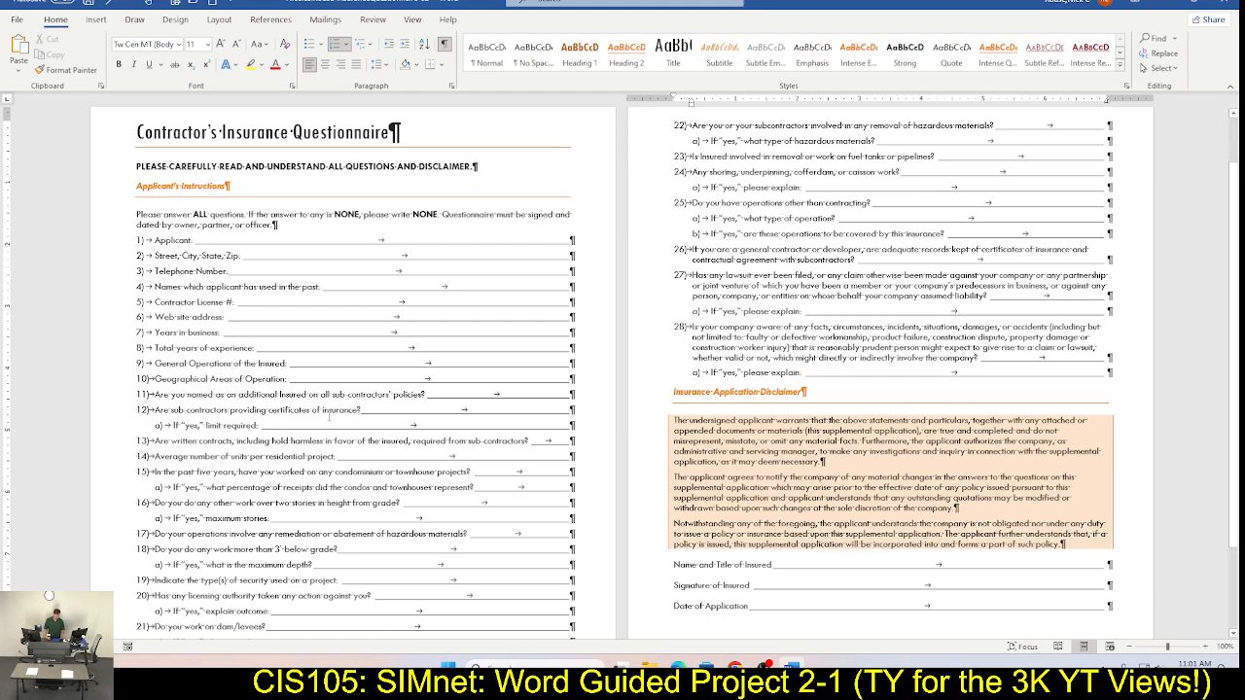
Step: Mark instructions 14a and 14b as completed on the SIMnet page, read the step 15 footer instructions, and return to the Word document
{"action": "key", "text": "alt+Tab"}
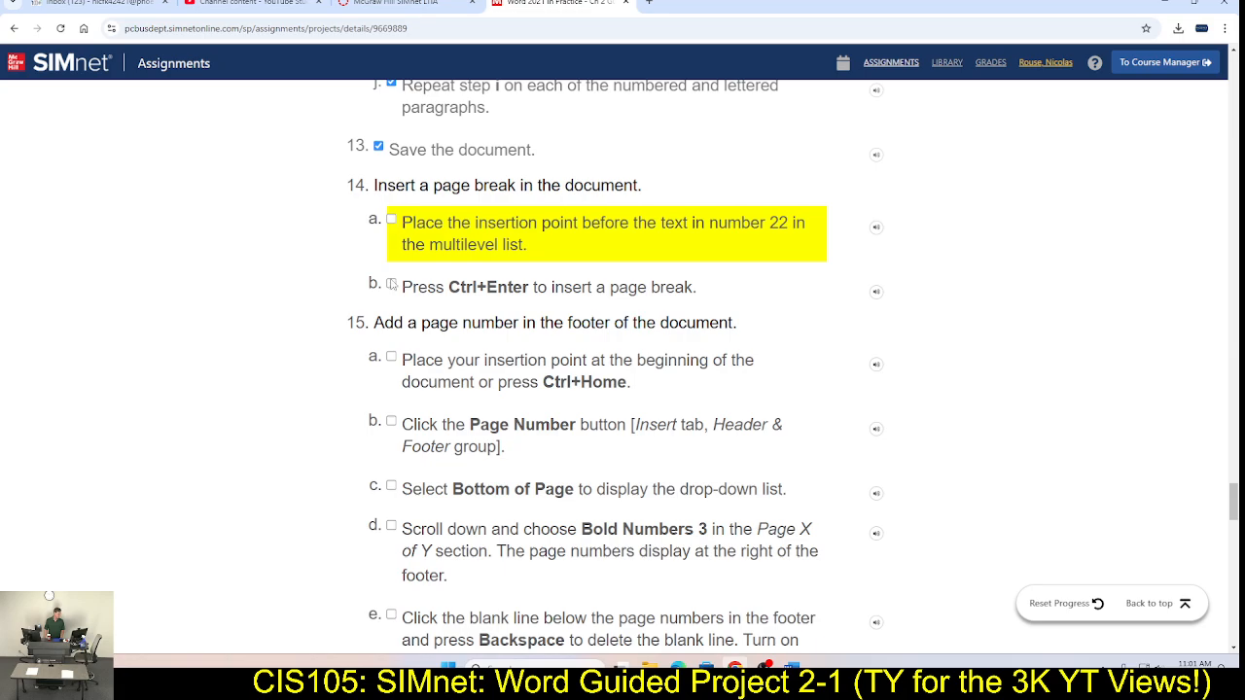
{"action": "left_click", "coordinate": [391, 219]}
{"action": "left_click", "coordinate": [392, 284]}
{"action": "scroll", "coordinate": [498, 387], "scroll_direction": "down", "scroll_amount": 2}
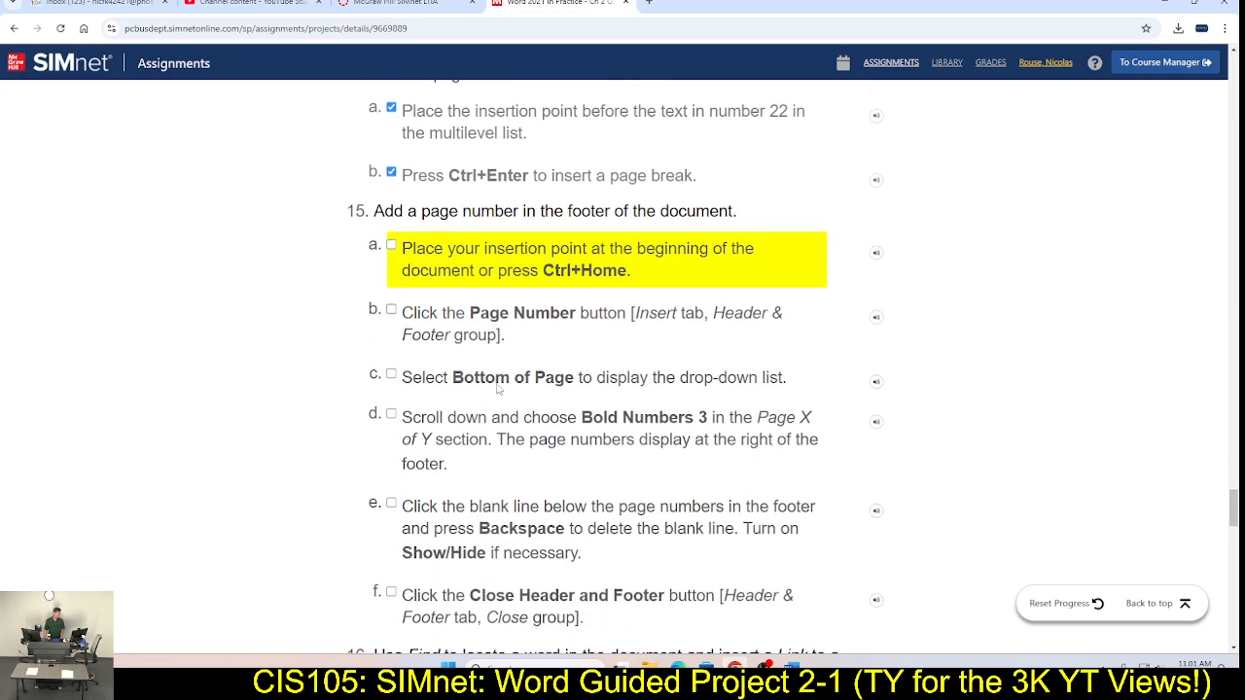
{"action": "scroll", "coordinate": [496, 390], "scroll_direction": "down", "scroll_amount": 1}
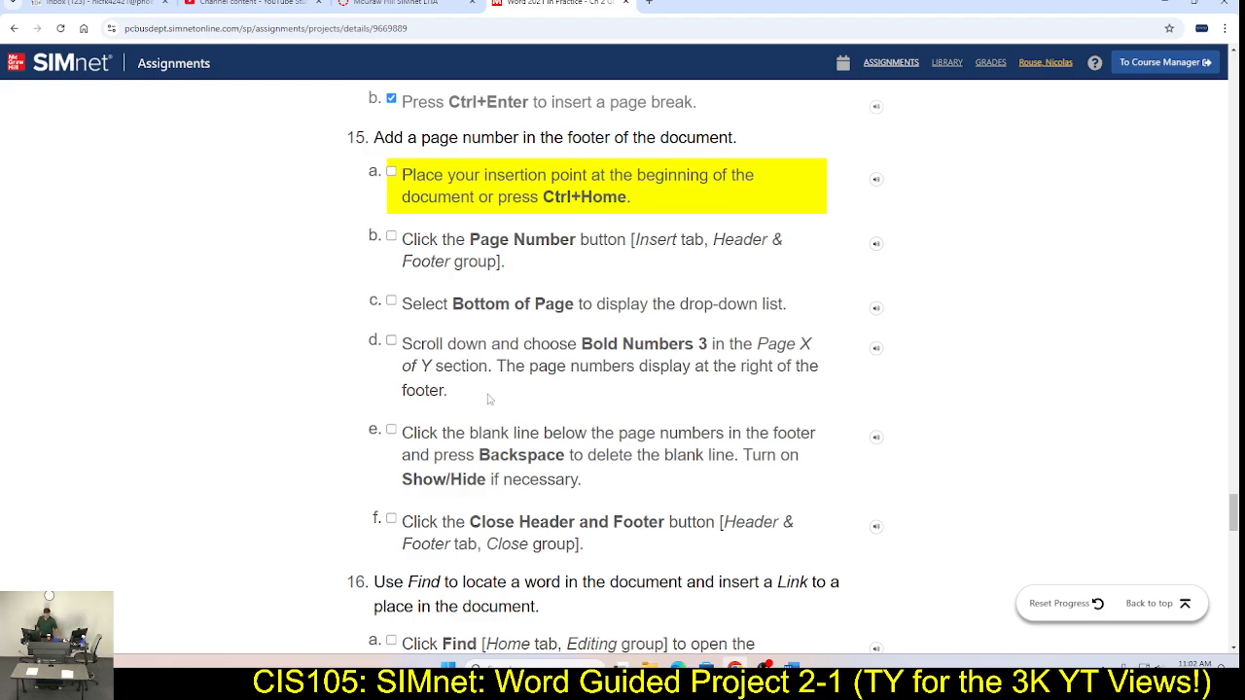
{"action": "key", "text": "alt+Tab"}
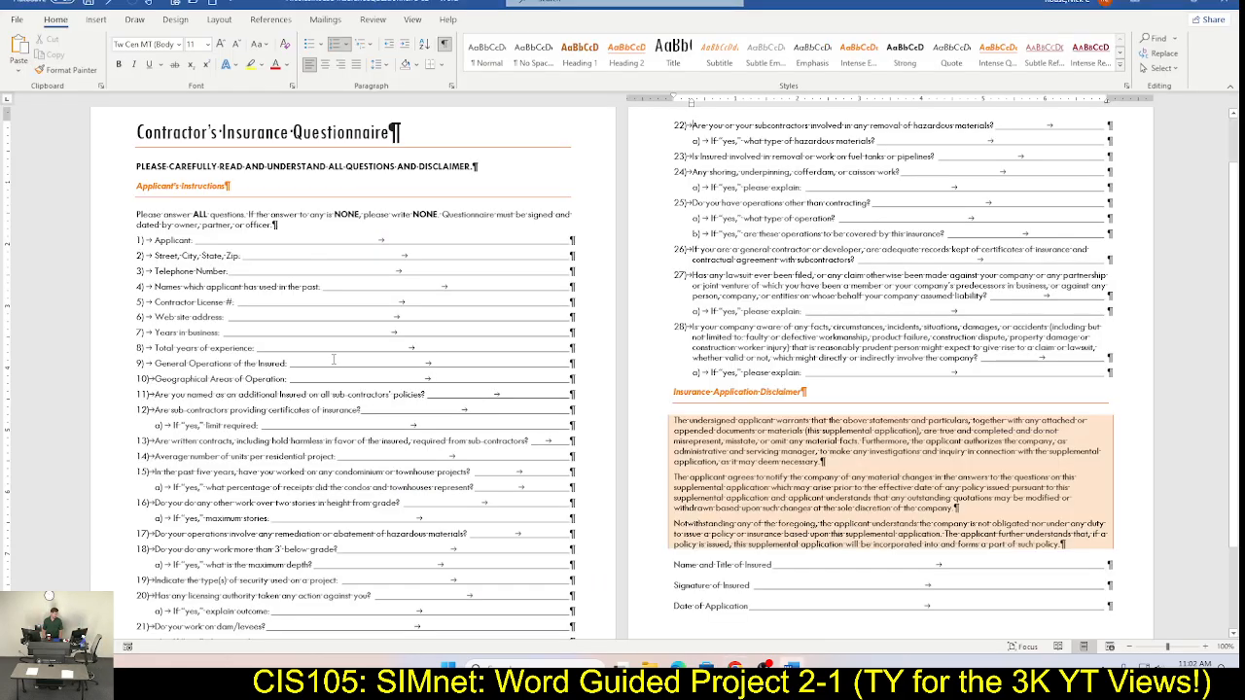
Step: Toggle the formatting marks off and on to compare how both questionnaire pages look with and without them
{"action": "scroll", "coordinate": [347, 367], "scroll_direction": "down", "scroll_amount": 3}
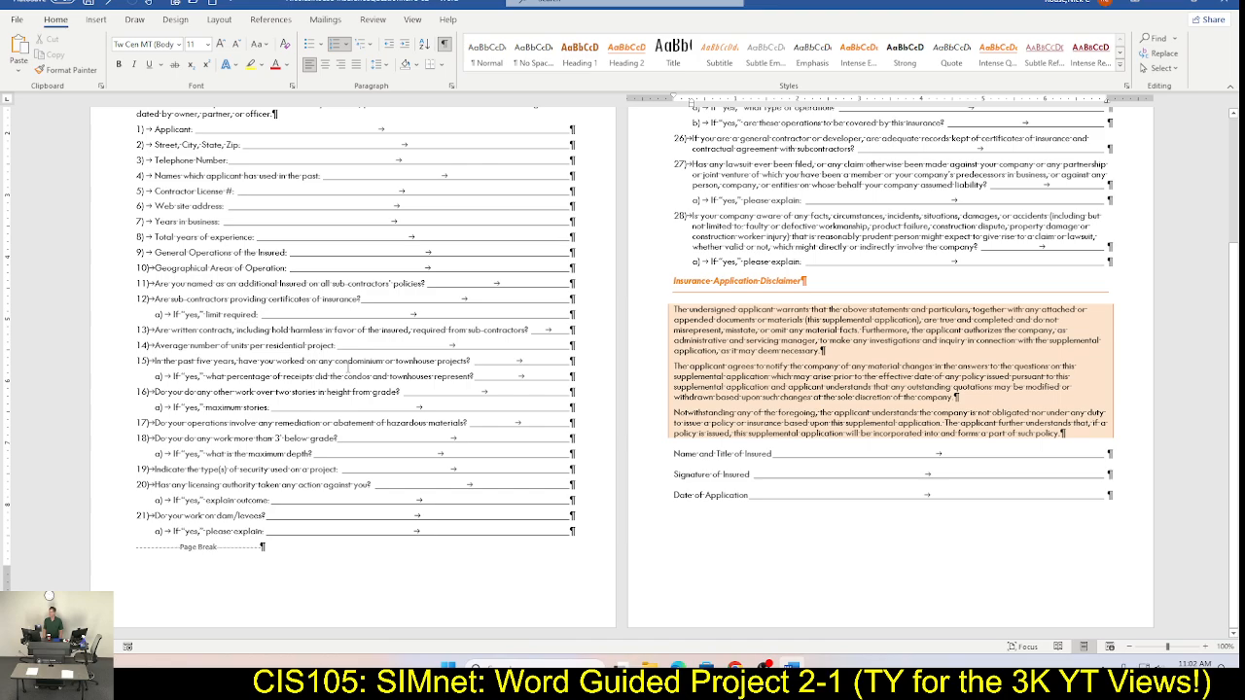
{"action": "left_click", "coordinate": [444, 45]}
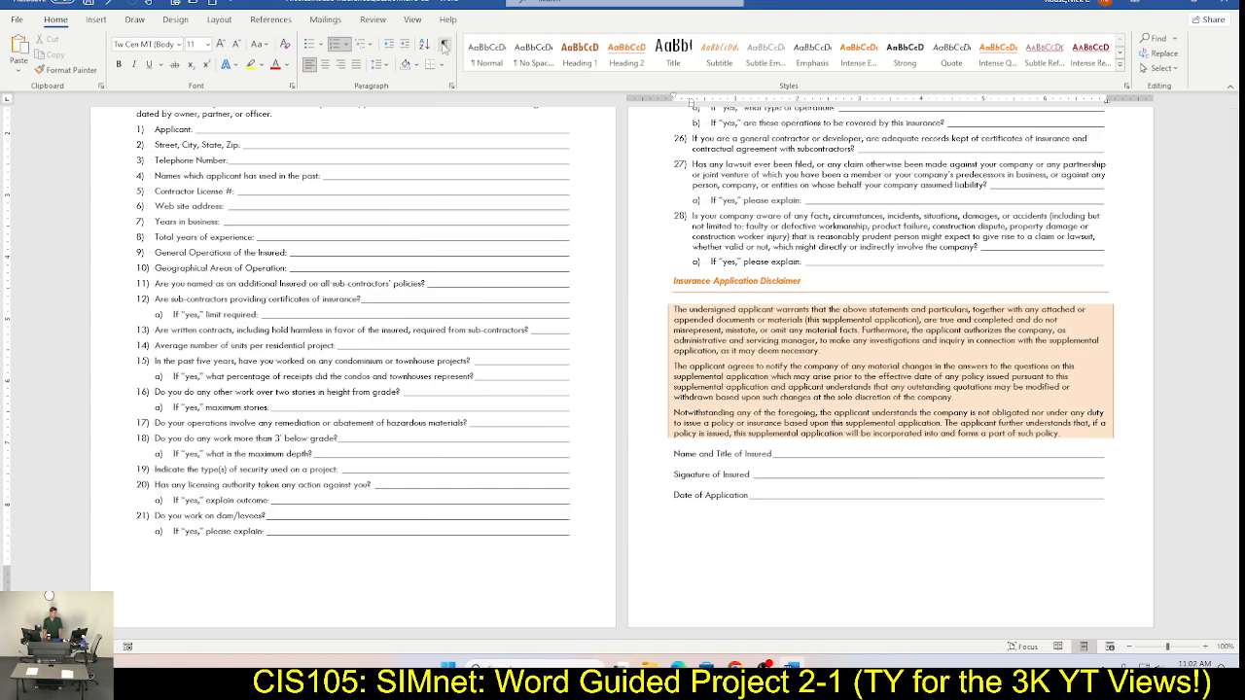
{"action": "left_click", "coordinate": [444, 46]}
{"action": "left_click", "coordinate": [444, 45]}
{"action": "left_click", "coordinate": [444, 46]}
{"action": "left_click", "coordinate": [444, 45]}
{"action": "left_click", "coordinate": [443, 46]}
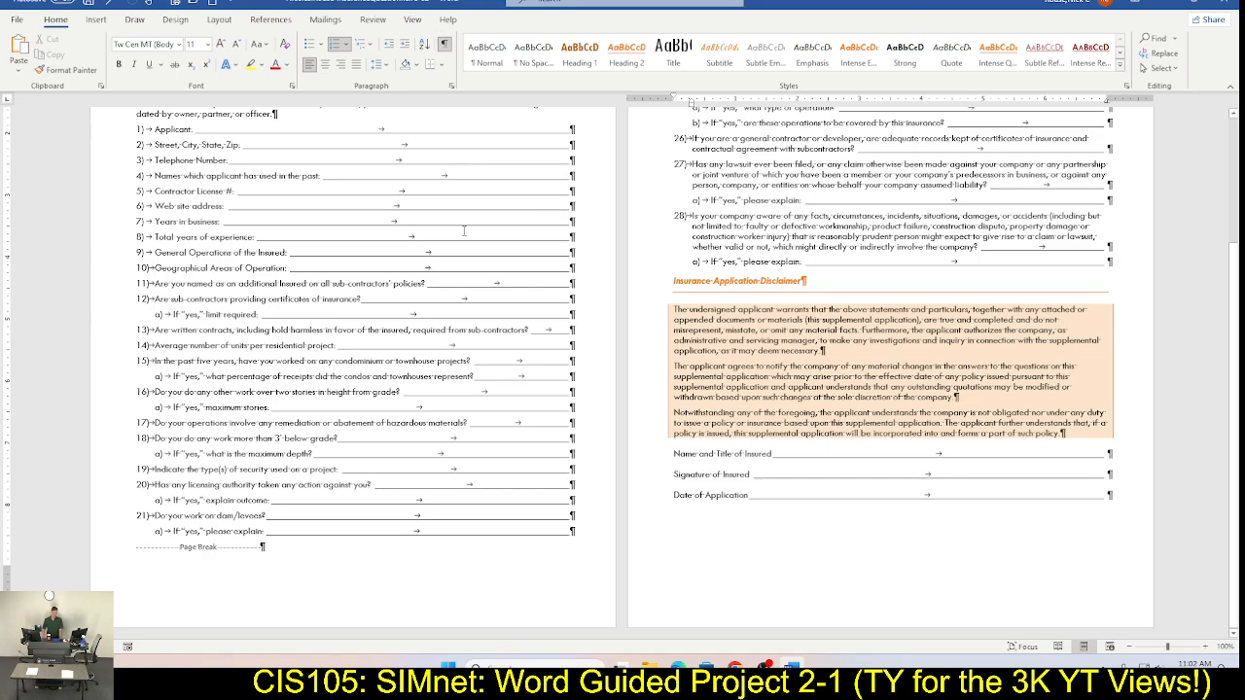
Step: Move the insertion point to the beginning of the questionnaire and mark instruction 15a as completed on the SIMnet page
{"action": "key", "text": "alt+Tab"}
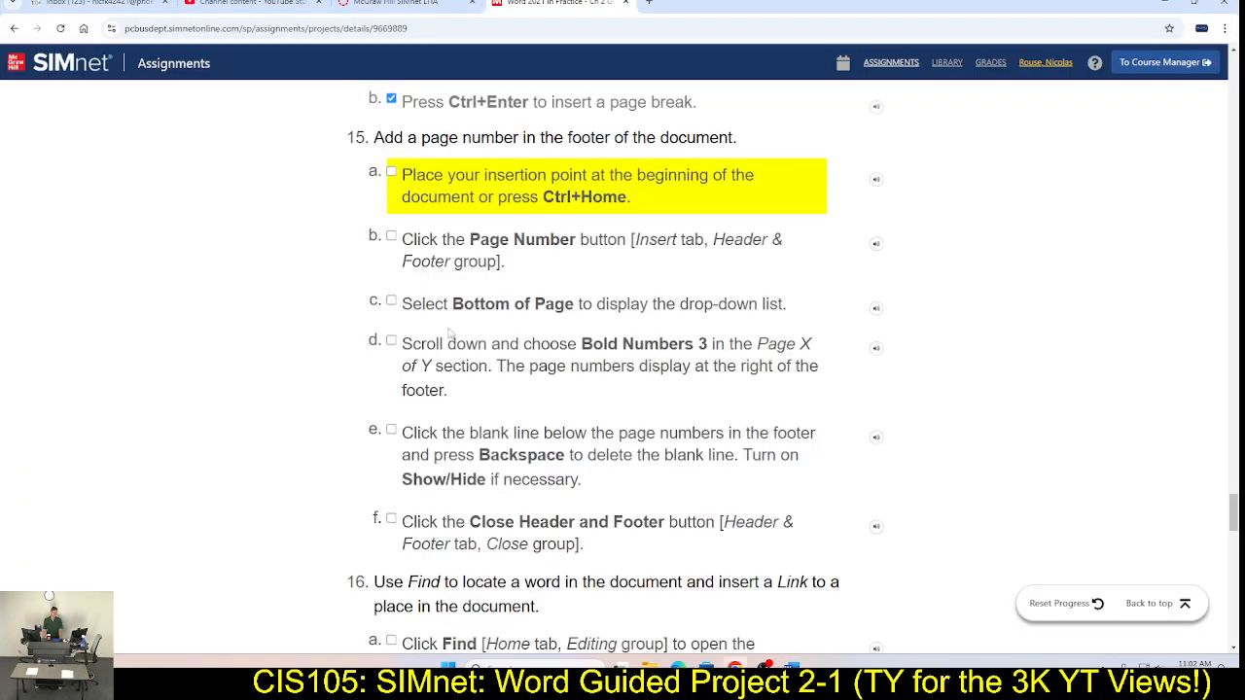
{"action": "key", "text": "alt+Tab"}
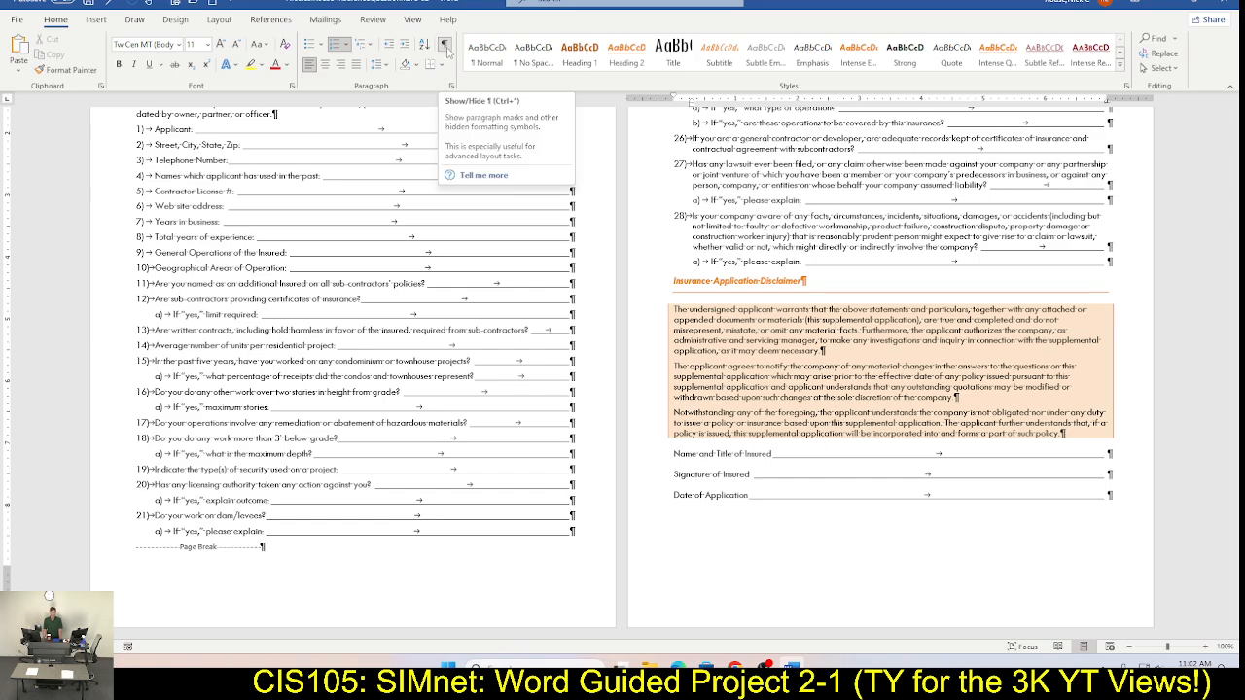
{"action": "key", "text": "alt+Tab"}
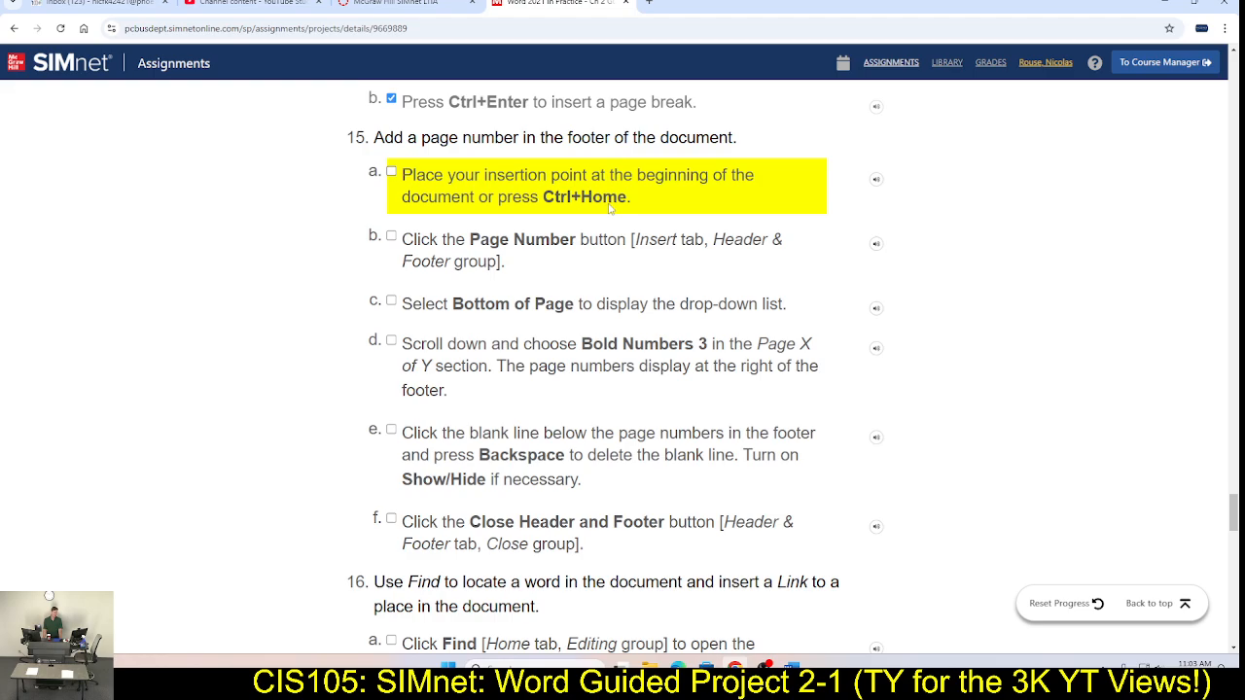
{"action": "key", "text": "alt+Tab"}
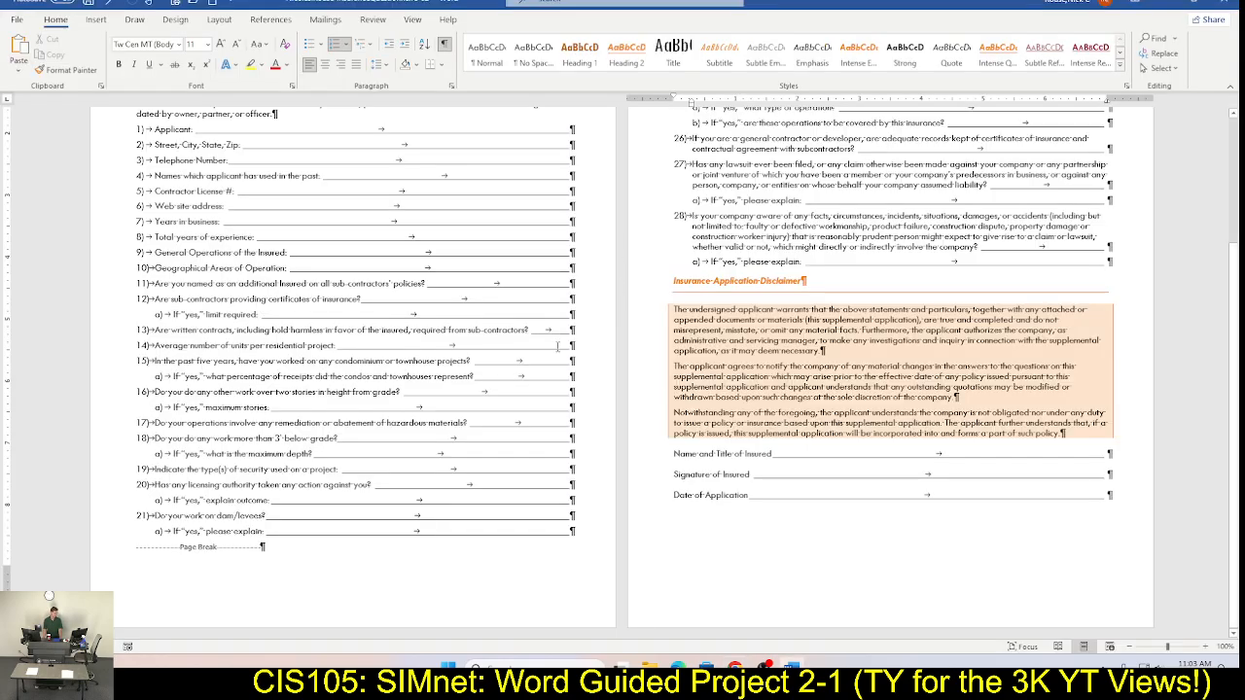
{"action": "scroll", "coordinate": [374, 403], "scroll_direction": "up", "scroll_amount": 2}
{"action": "key", "text": "ctrl+Home"}
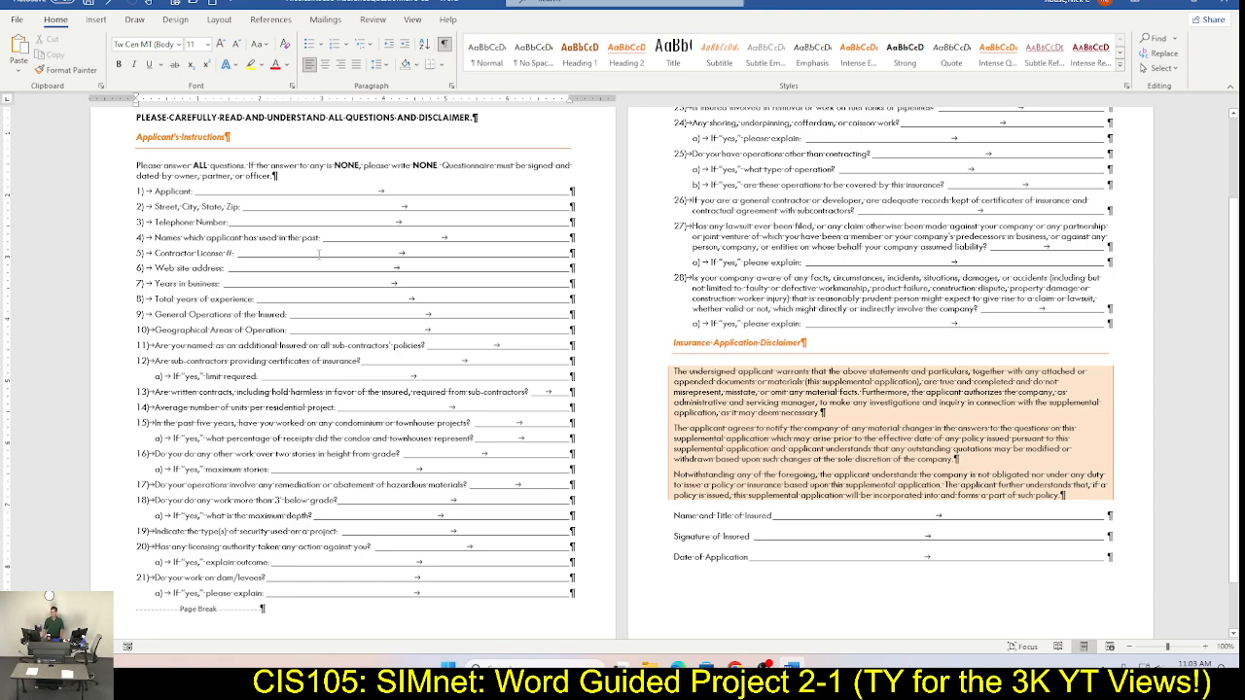
{"action": "key", "text": "alt+Tab"}
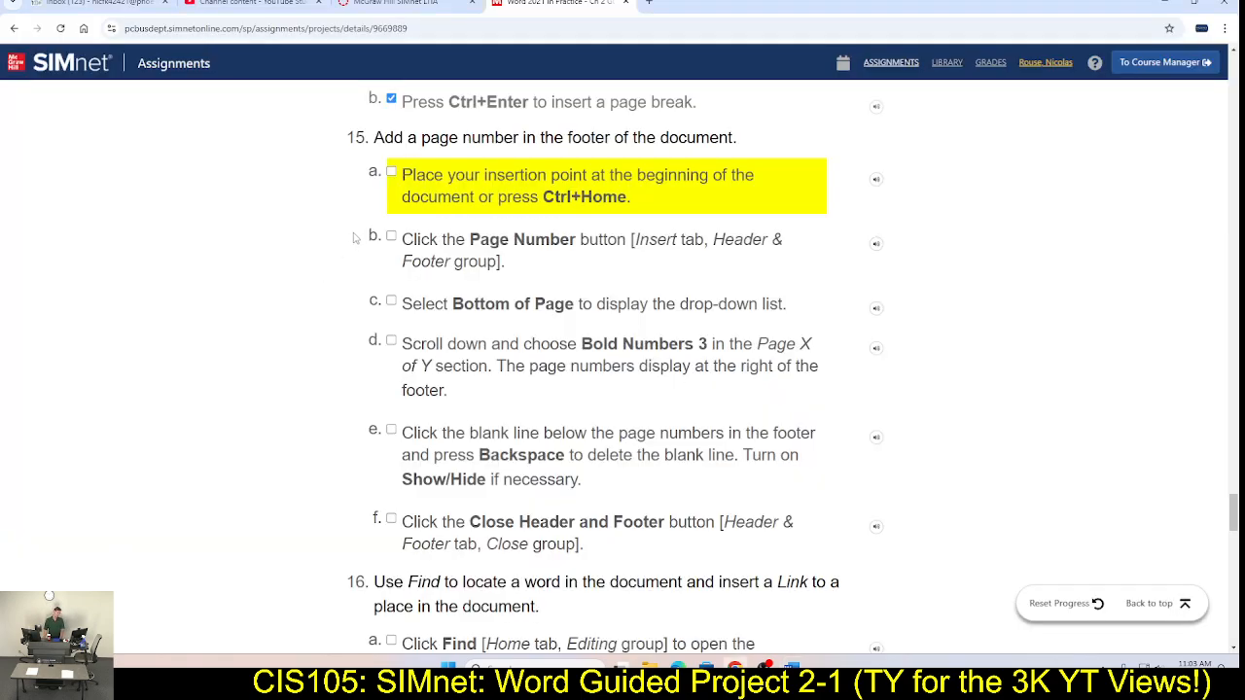
{"action": "left_click", "coordinate": [392, 174]}
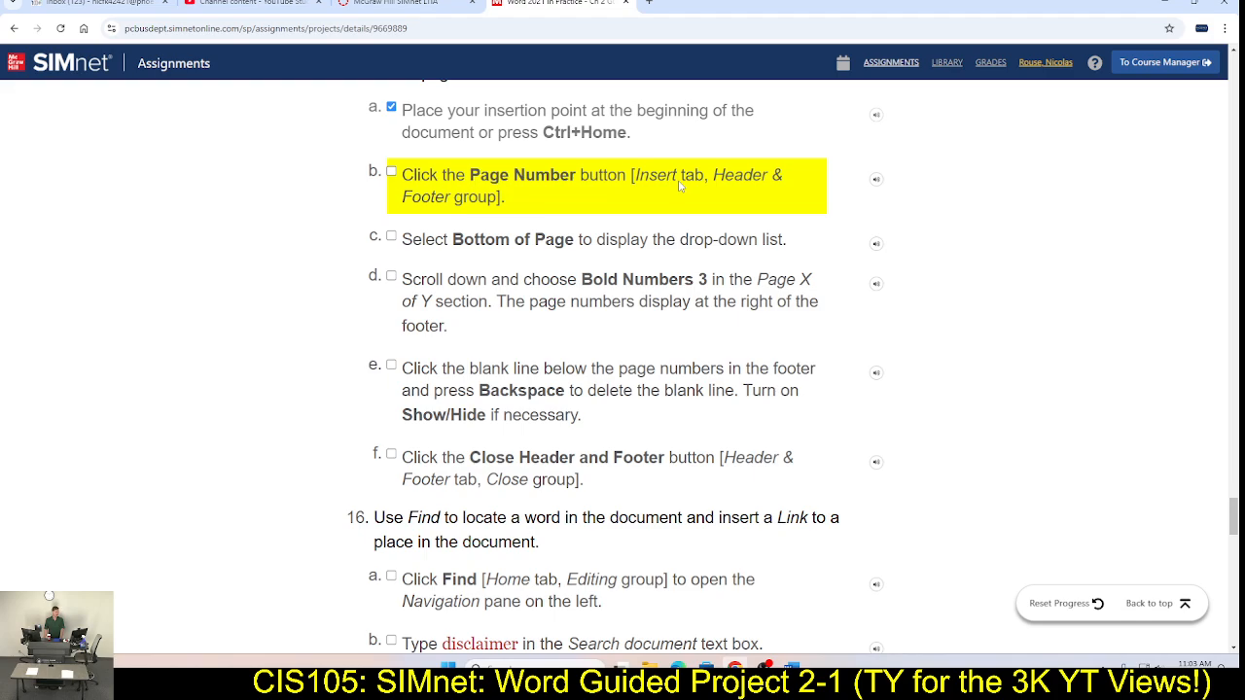
Step: Return to the Word document, check the step 15 instructions on SIMnet, and open the page number placement options
{"action": "key", "text": "alt+Tab"}
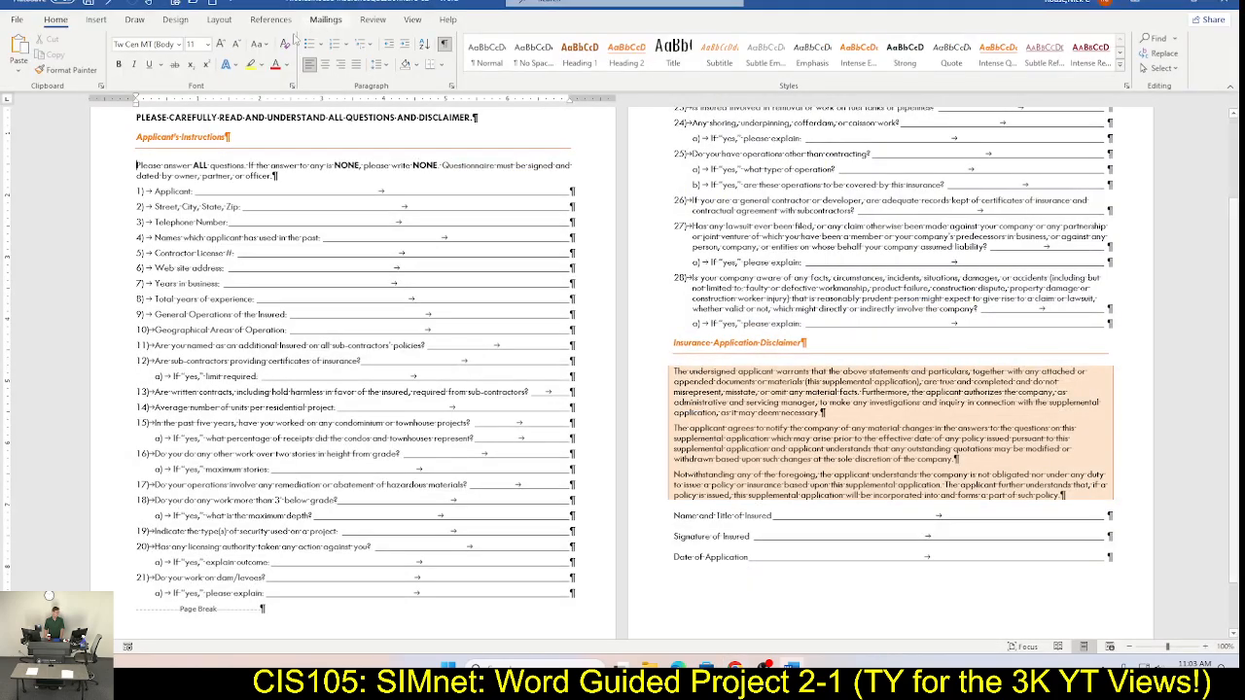
{"action": "left_click", "coordinate": [96, 19]}
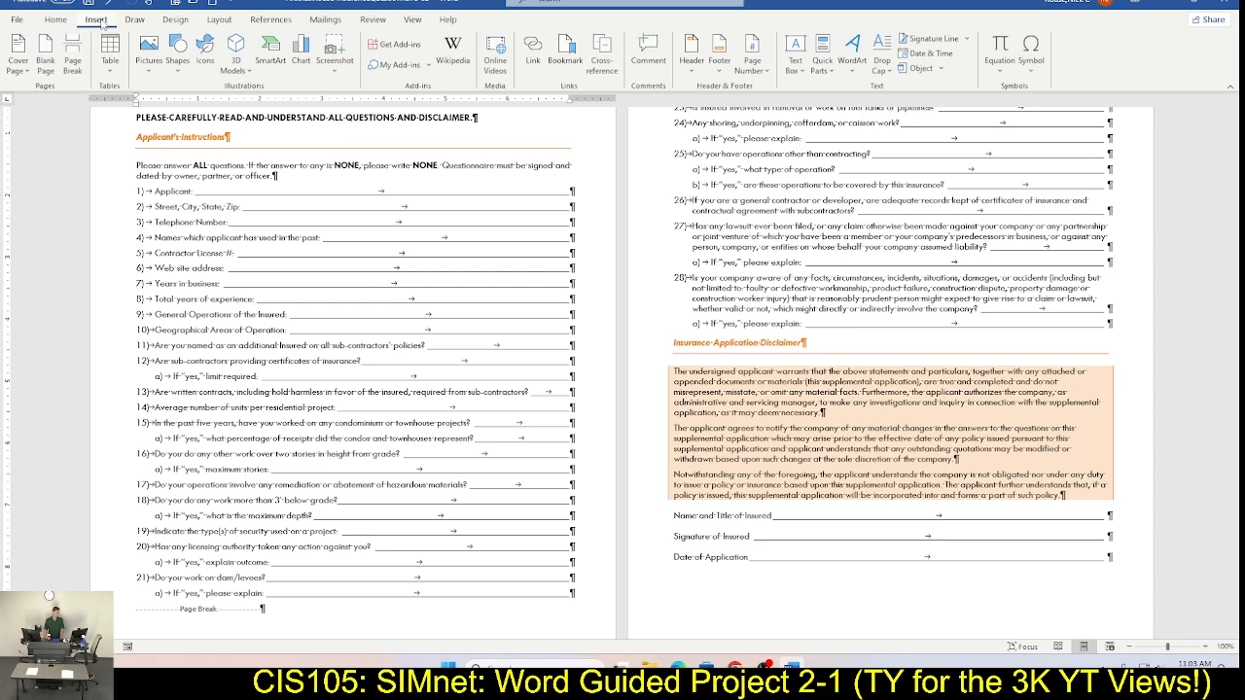
{"action": "key", "text": "alt+Tab"}
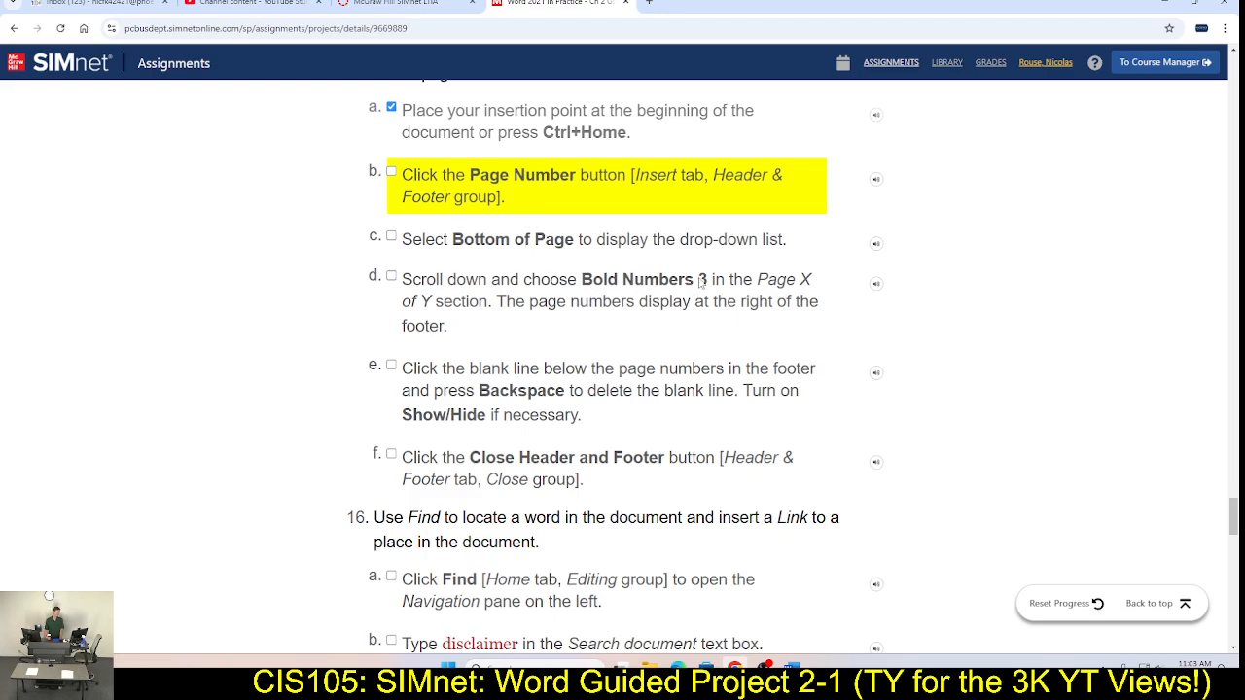
{"action": "key", "text": "alt+Tab"}
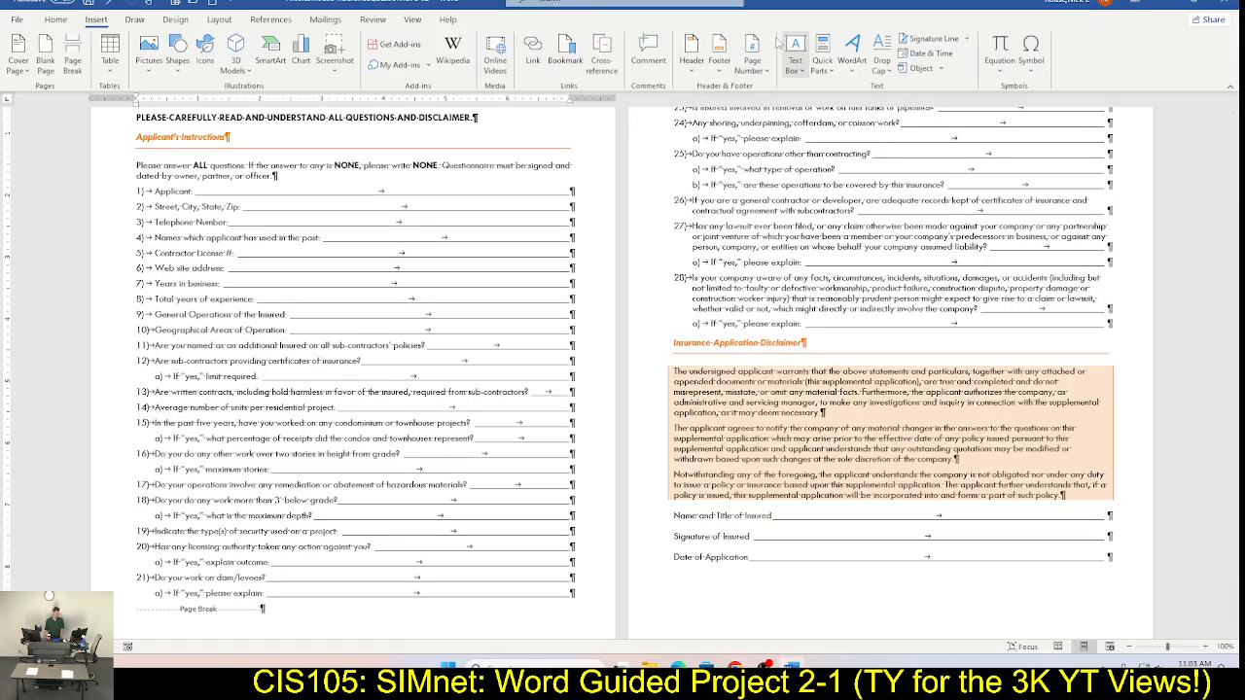
{"action": "left_click", "coordinate": [754, 68]}
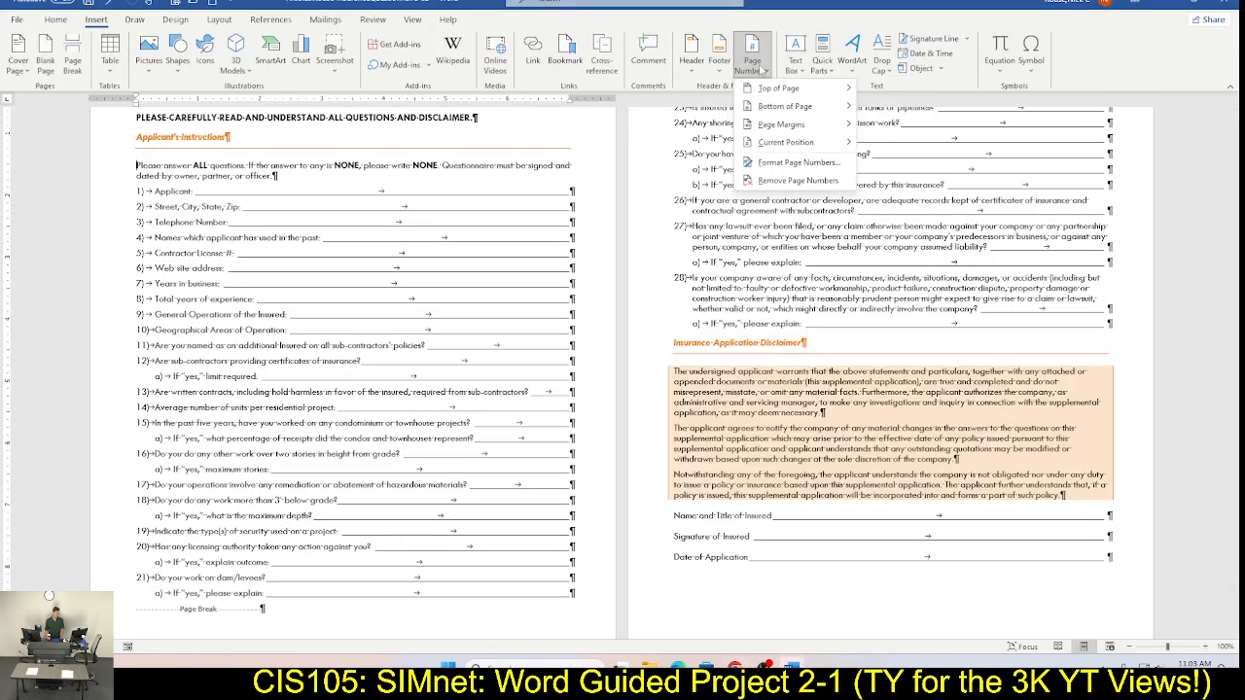
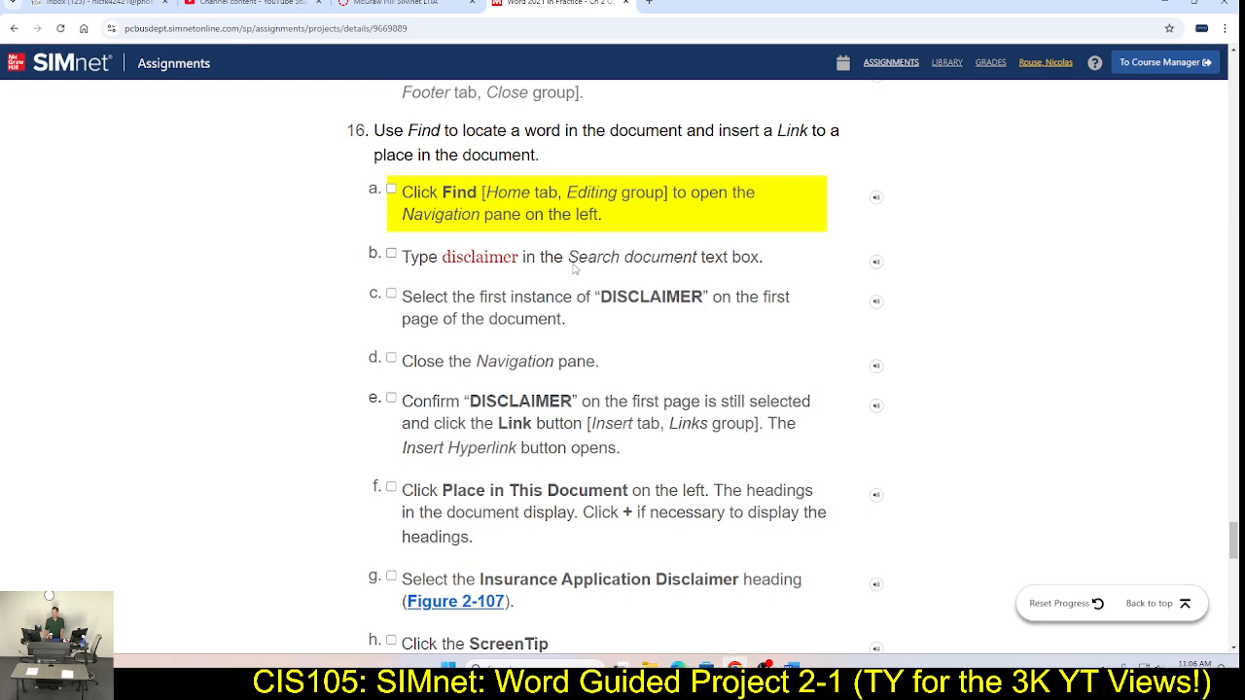
Step: Select the word DISCLAIMER in the bold line below the title in Word and start inserting a hyperlink on it
{"action": "key", "text": "alt+Tab"}
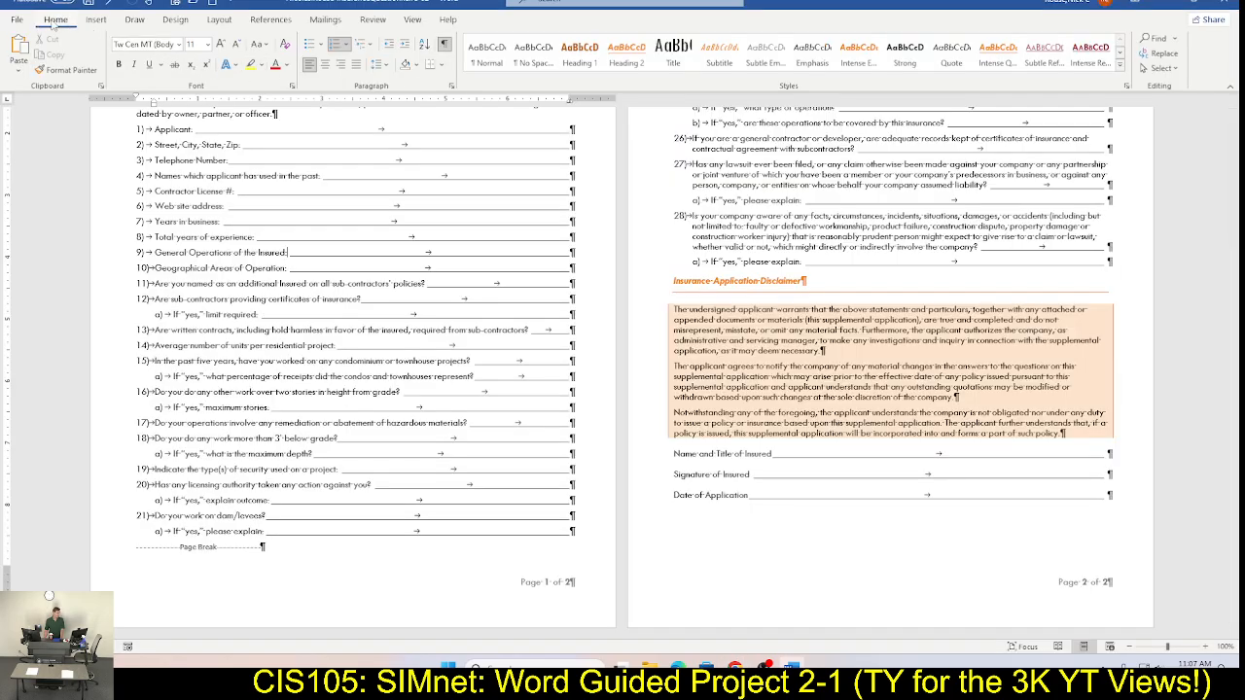
{"action": "key", "text": "alt+Tab"}
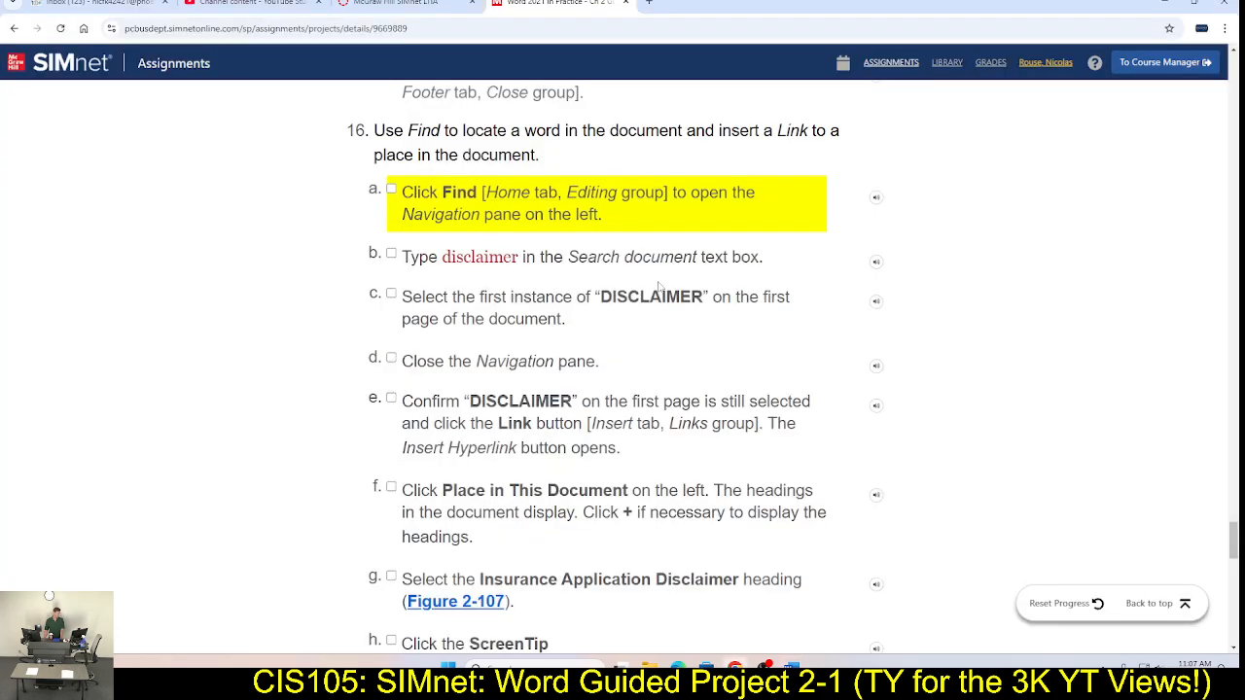
{"action": "key", "text": "alt+Tab"}
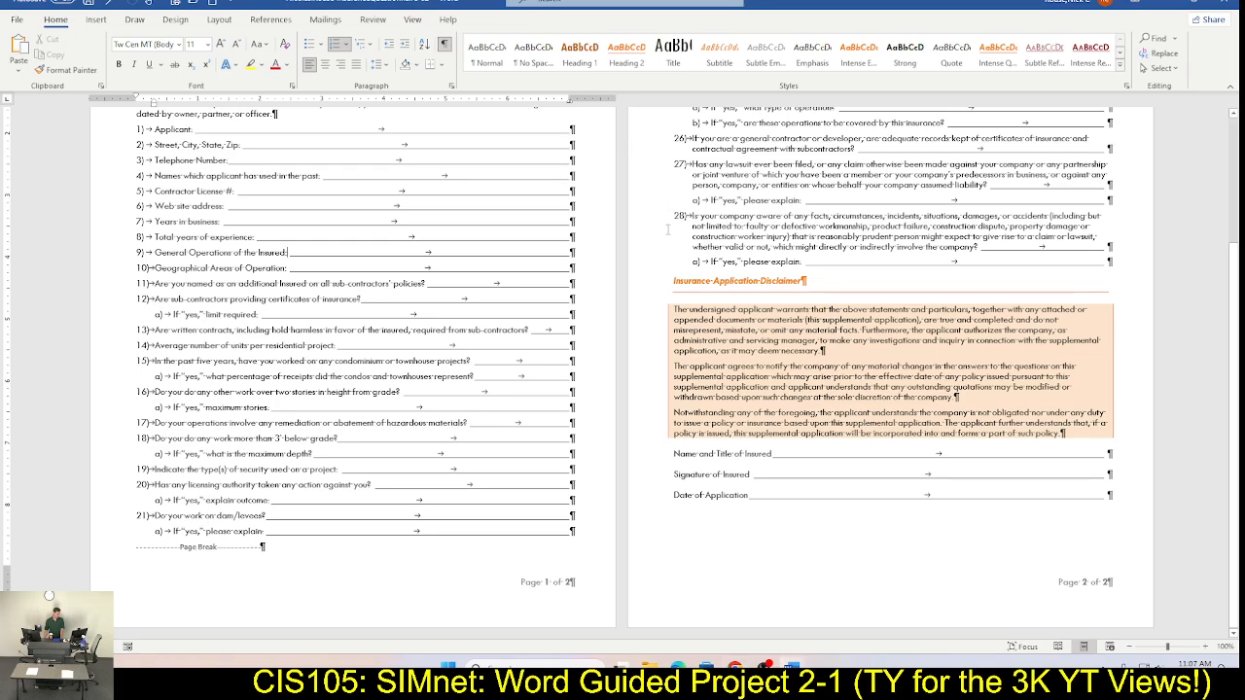
{"action": "scroll", "coordinate": [486, 403], "scroll_direction": "up", "scroll_amount": 3}
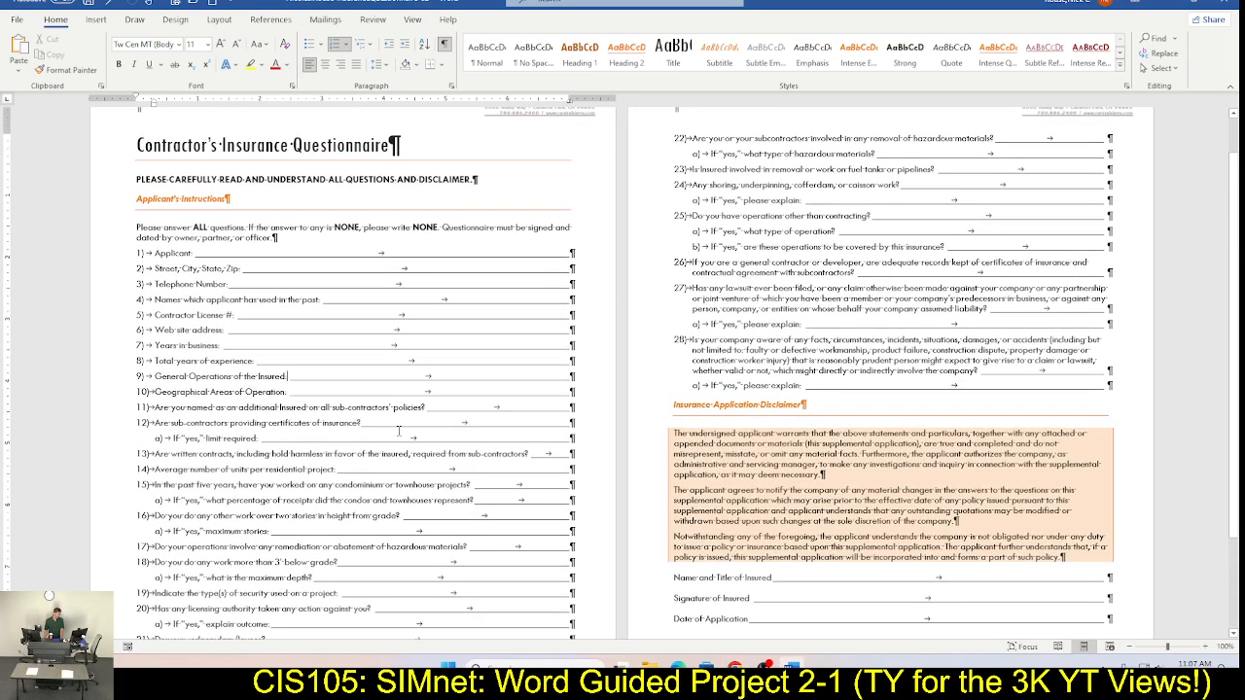
{"action": "scroll", "coordinate": [397, 458], "scroll_direction": "up", "scroll_amount": 1}
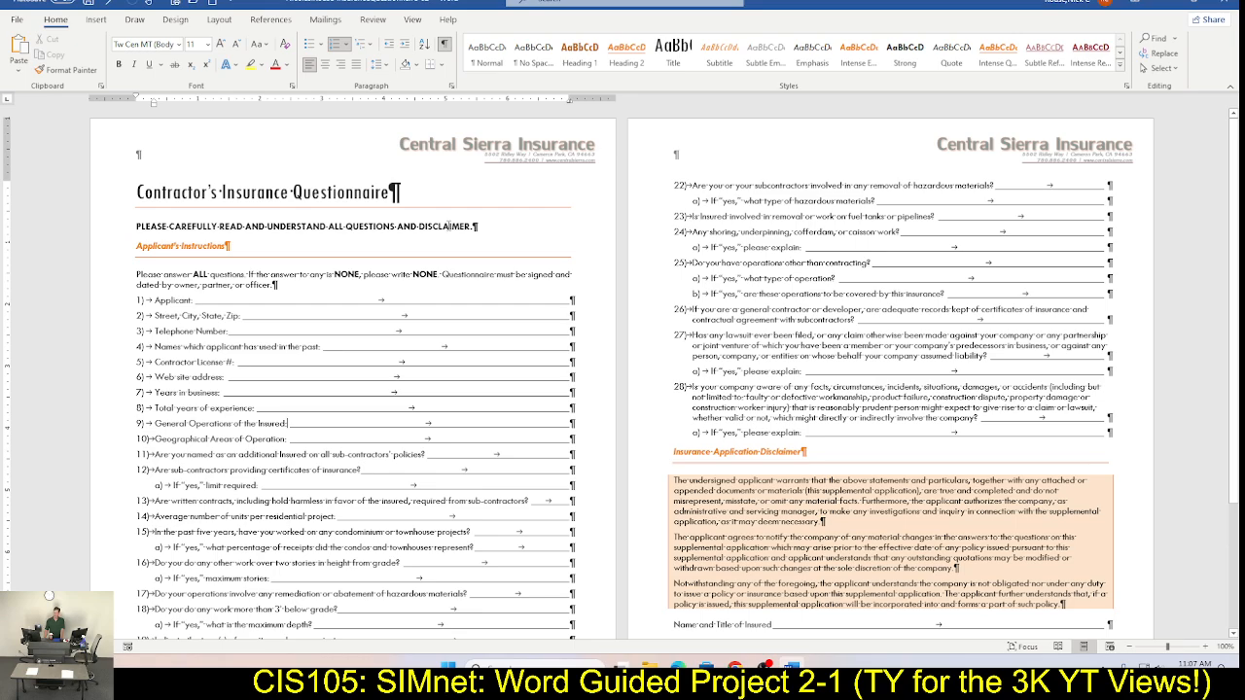
{"action": "double_click", "coordinate": [447, 225]}
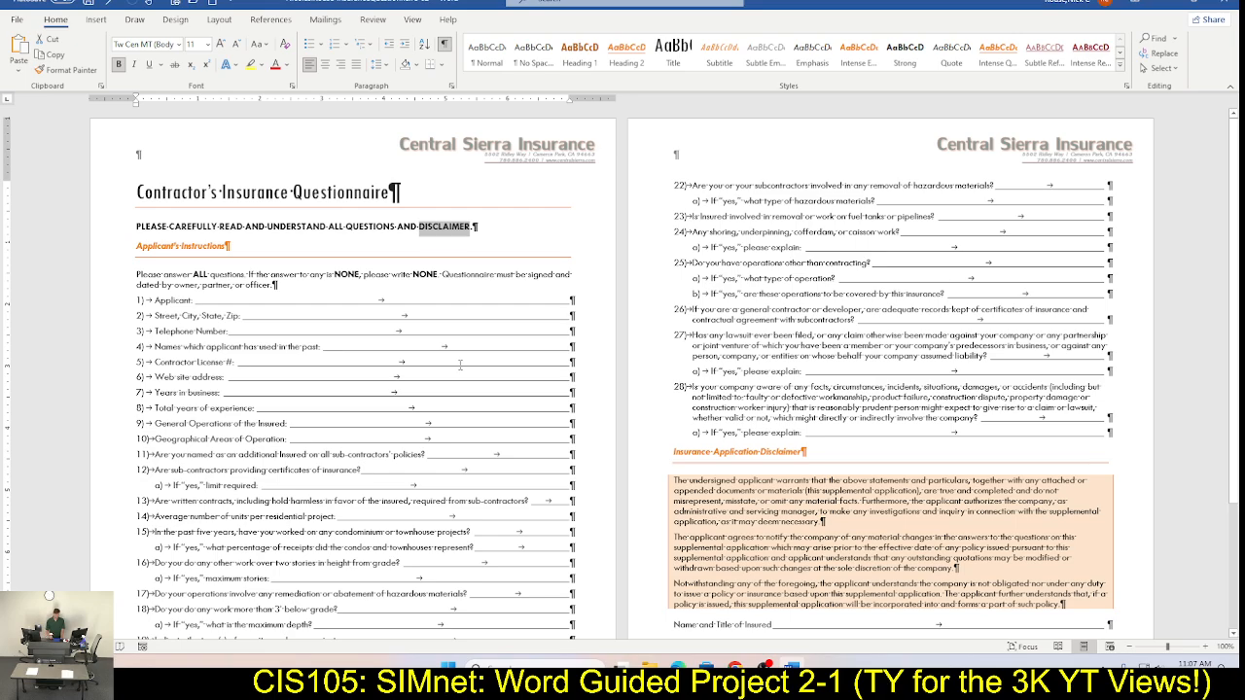
{"action": "key", "text": "ctrl+k"}
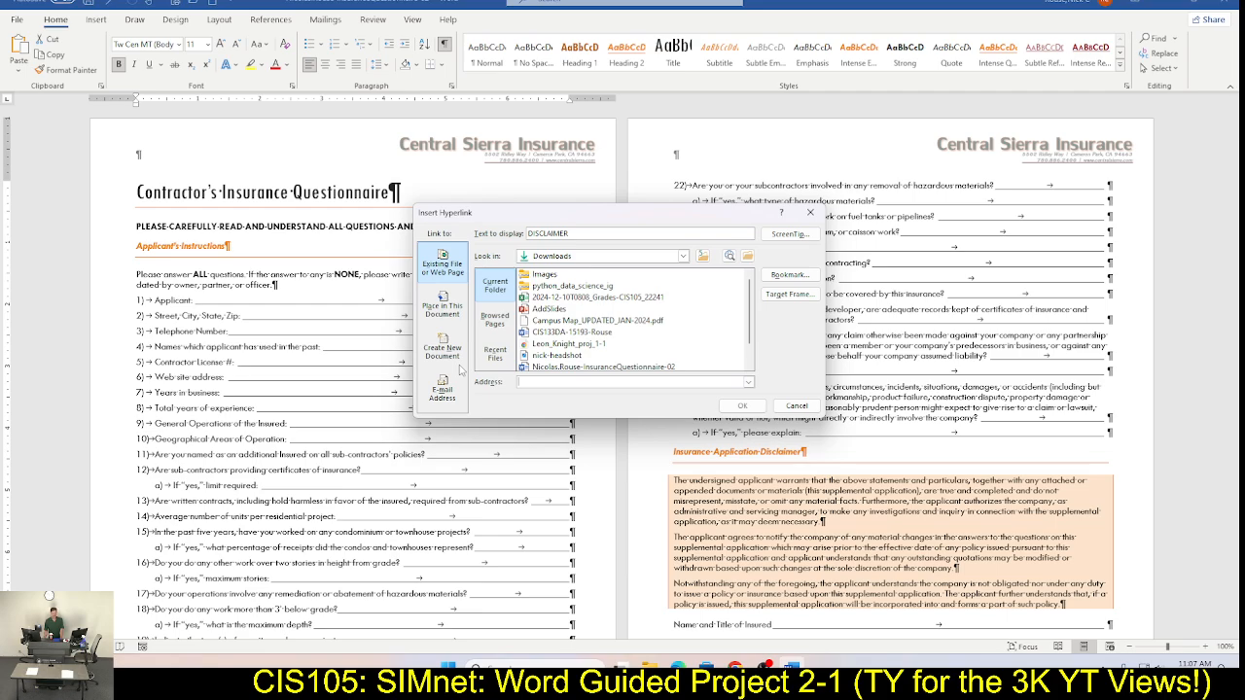
Step: Mark instructions 16a through 16e as completed on the SIMnet page and read the remaining hyperlink instructions
{"action": "key", "text": "alt+Tab"}
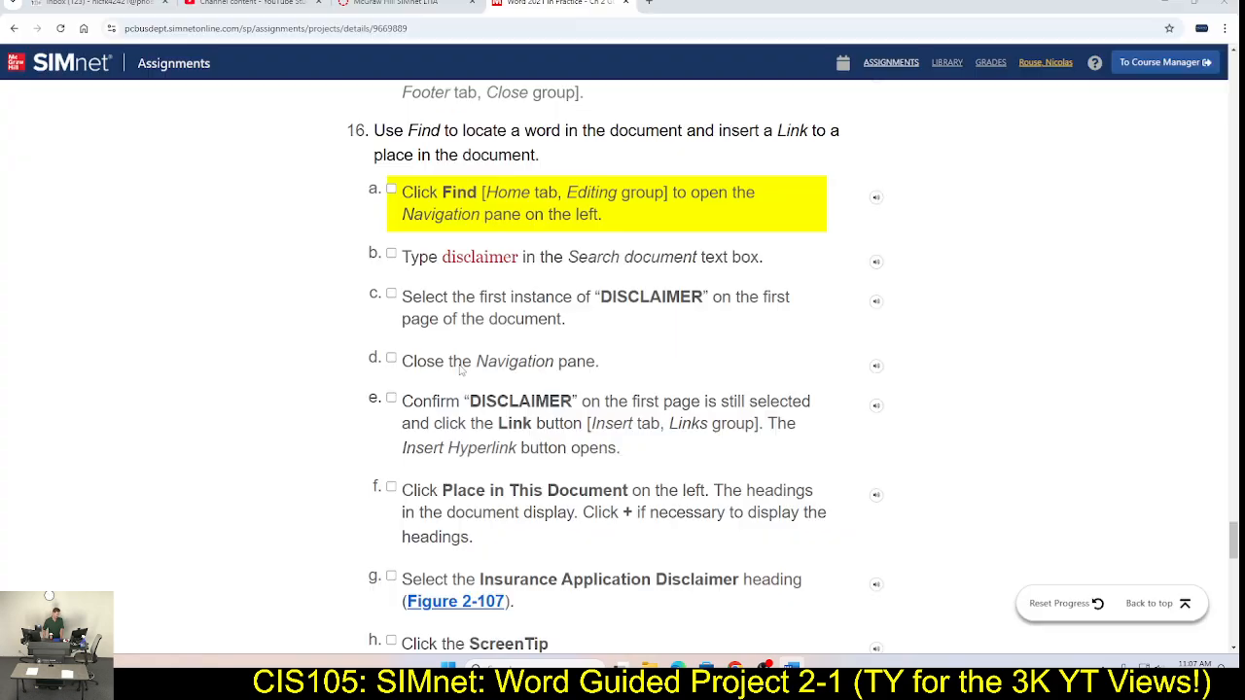
{"action": "left_click", "coordinate": [392, 193]}
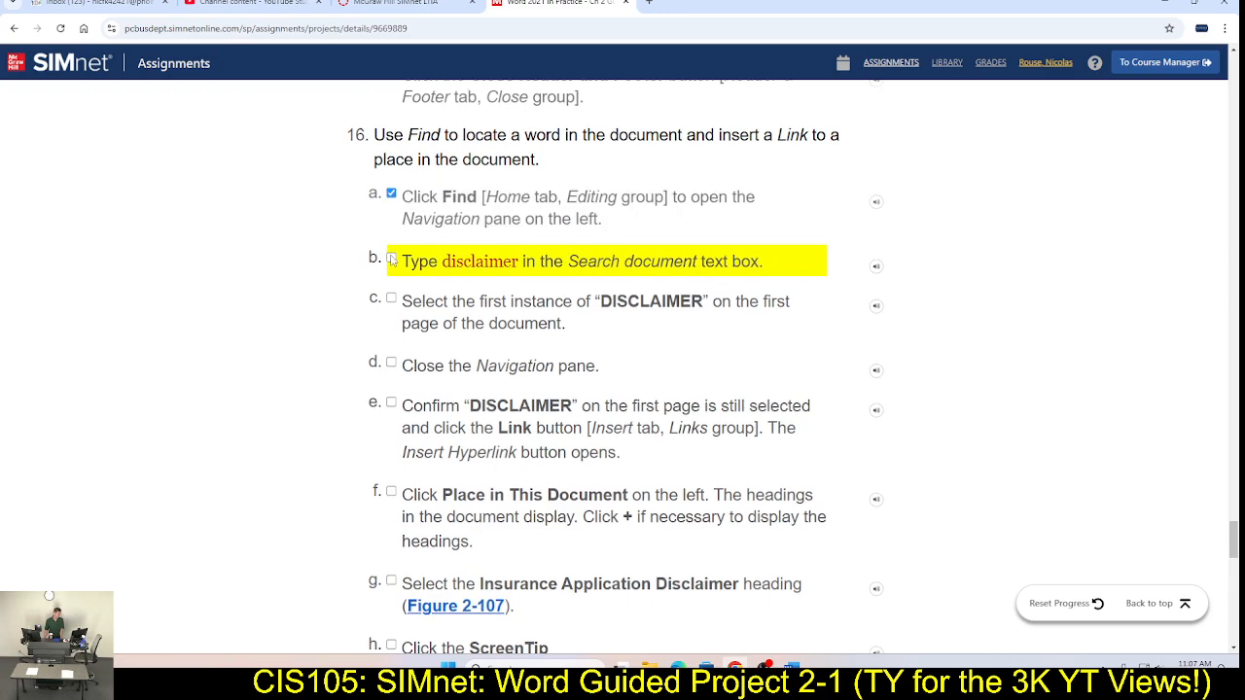
{"action": "left_click", "coordinate": [391, 259]}
{"action": "left_click", "coordinate": [392, 302]}
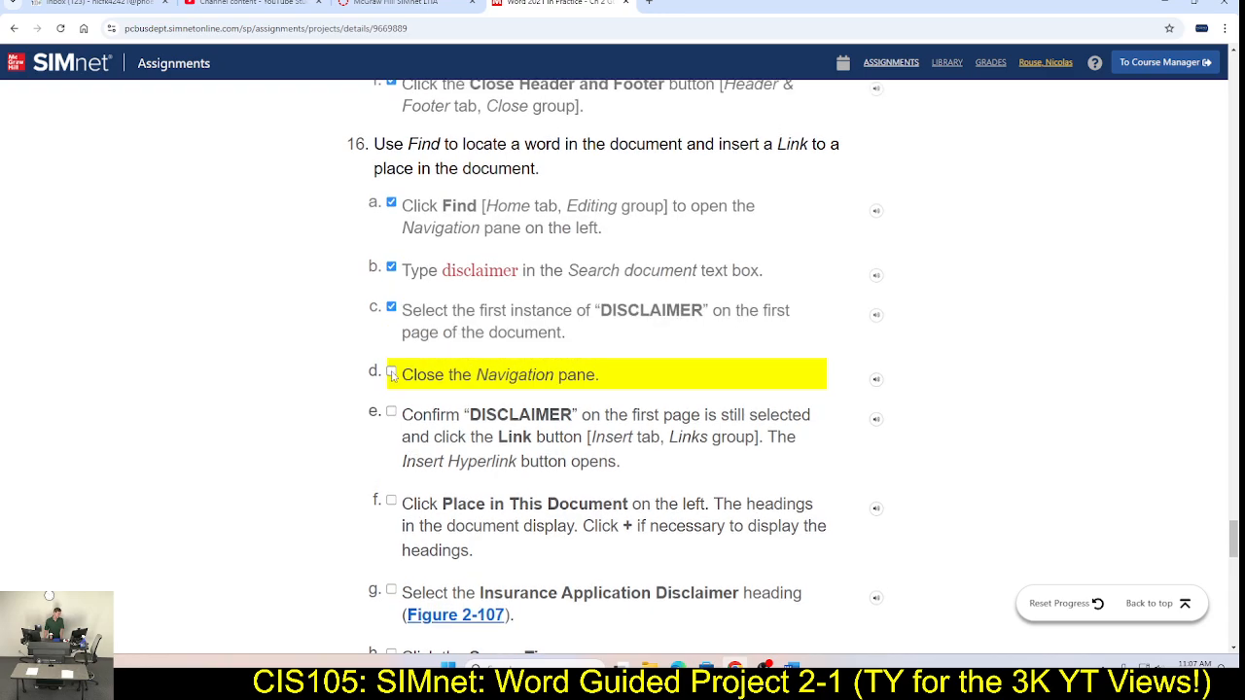
{"action": "left_click", "coordinate": [392, 374]}
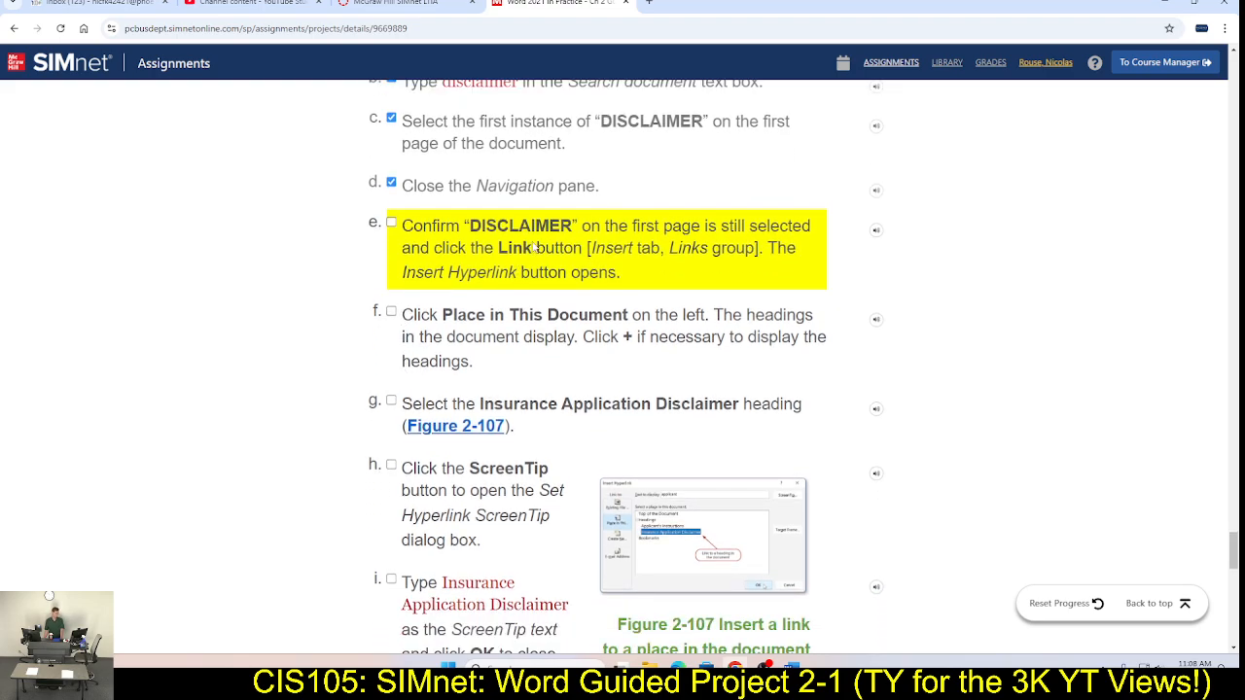
{"action": "left_click", "coordinate": [392, 222]}
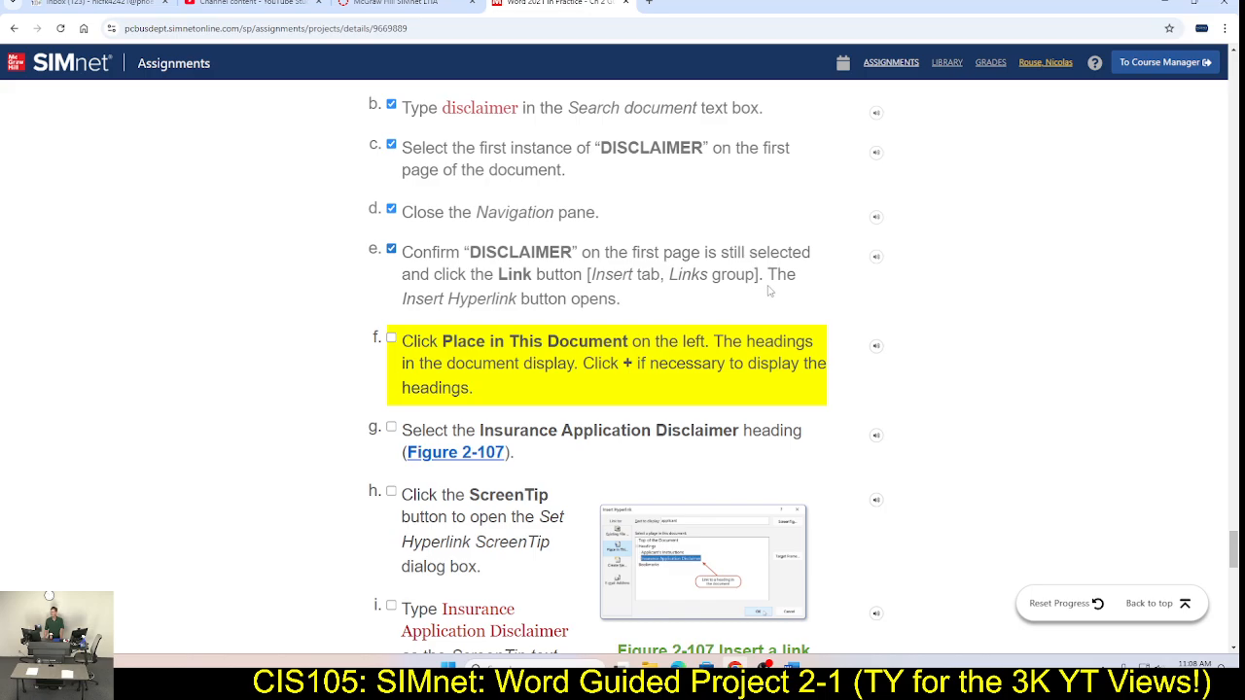
{"action": "scroll", "coordinate": [550, 202], "scroll_direction": "up", "scroll_amount": 1}
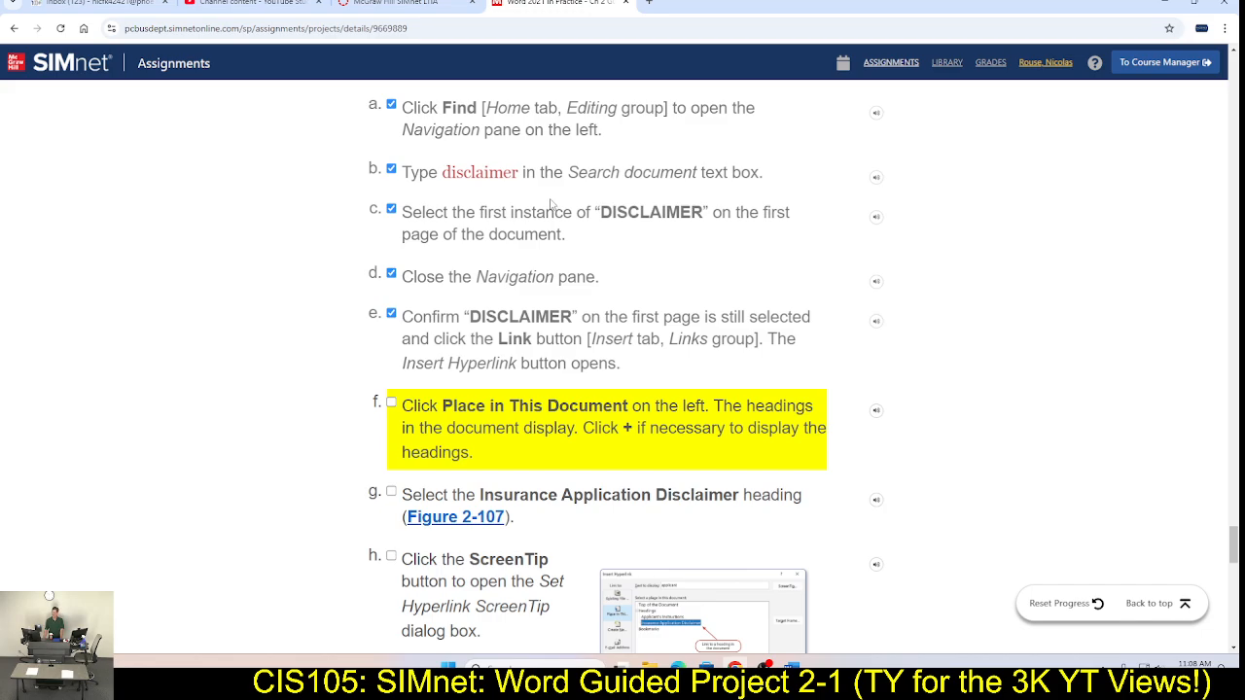
{"action": "scroll", "coordinate": [552, 206], "scroll_direction": "down", "scroll_amount": 3}
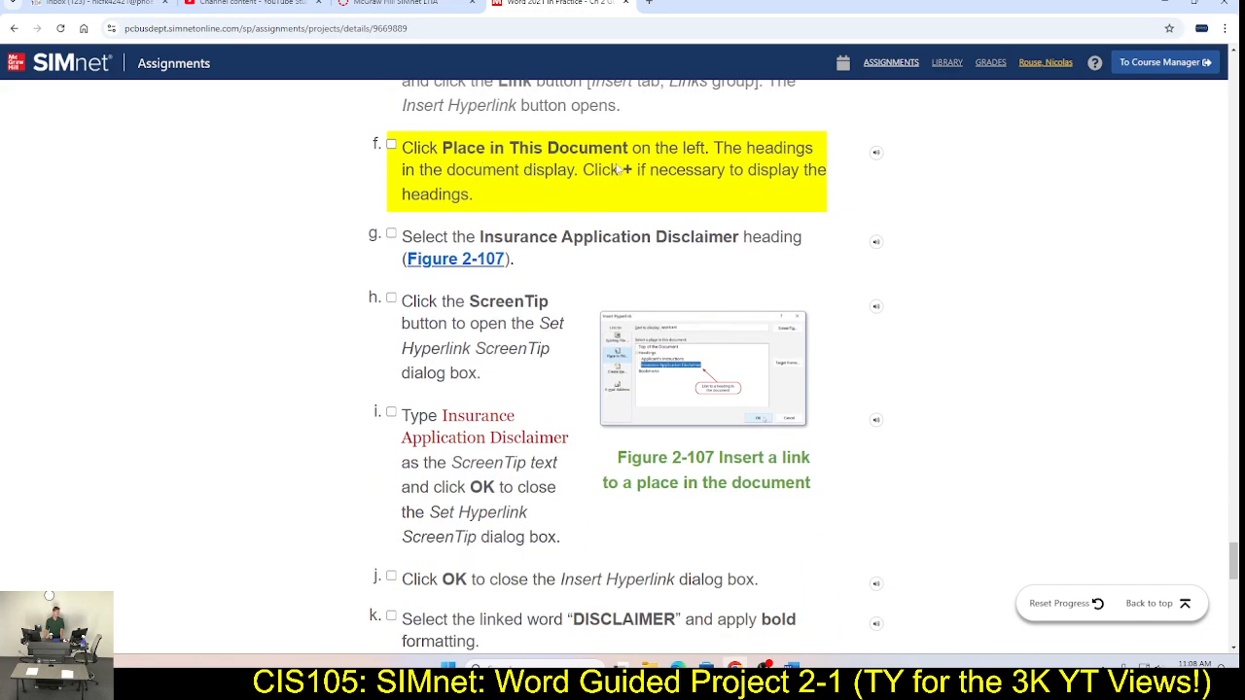
Step: Set the DISCLAIMER link's target to the Insurance Application Disclaimer heading in this document, then return to the SIMnet instructions
{"action": "key", "text": "alt+Tab"}
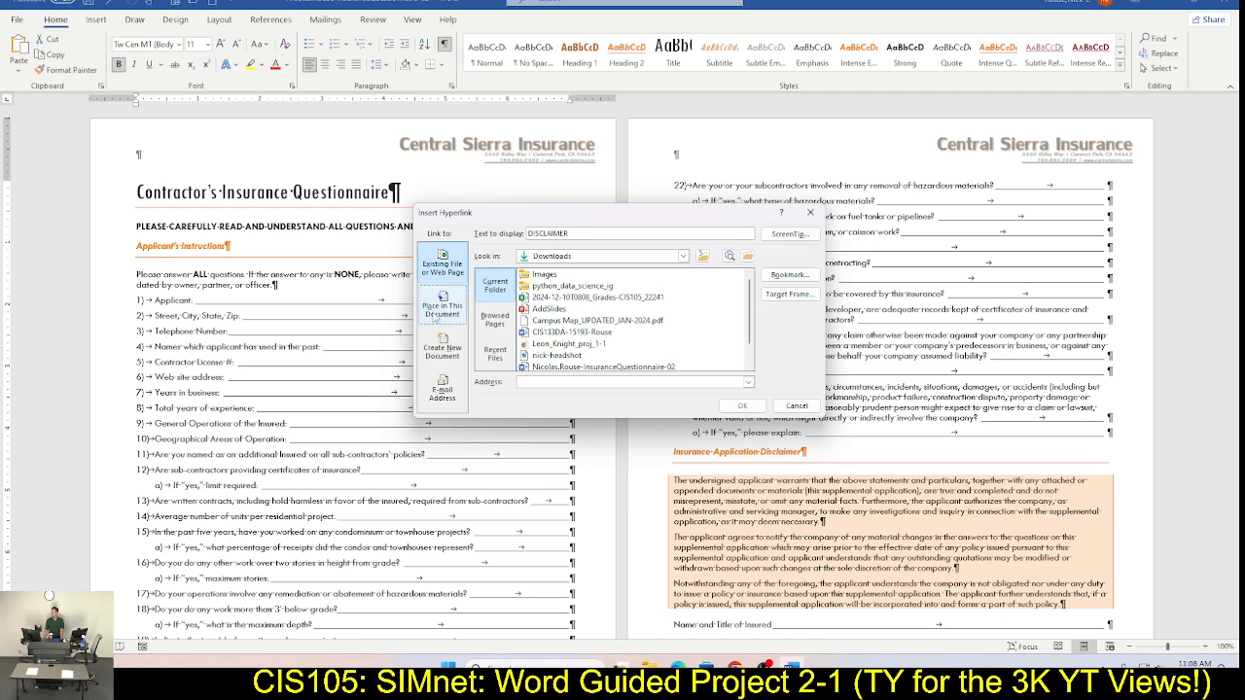
{"action": "left_click", "coordinate": [436, 309]}
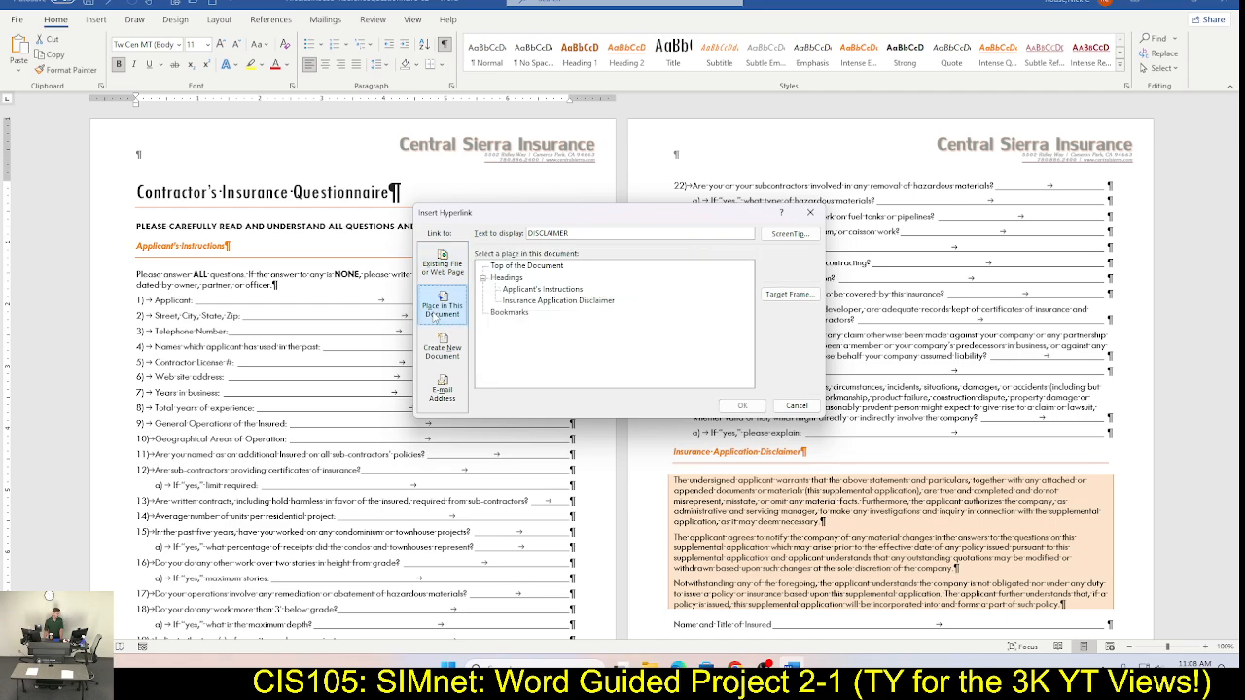
{"action": "left_click", "coordinate": [484, 279]}
{"action": "left_click", "coordinate": [483, 279]}
{"action": "key", "text": "alt+Tab"}
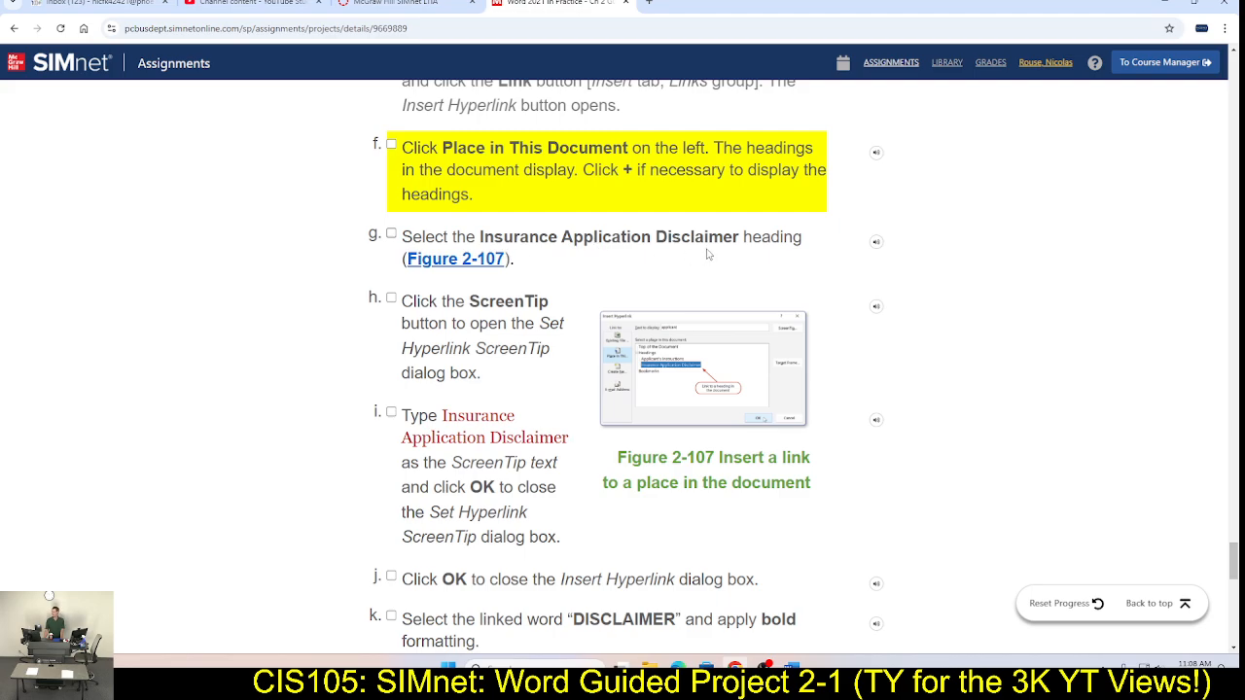
{"action": "key", "text": "alt+Tab"}
{"action": "left_click", "coordinate": [611, 304]}
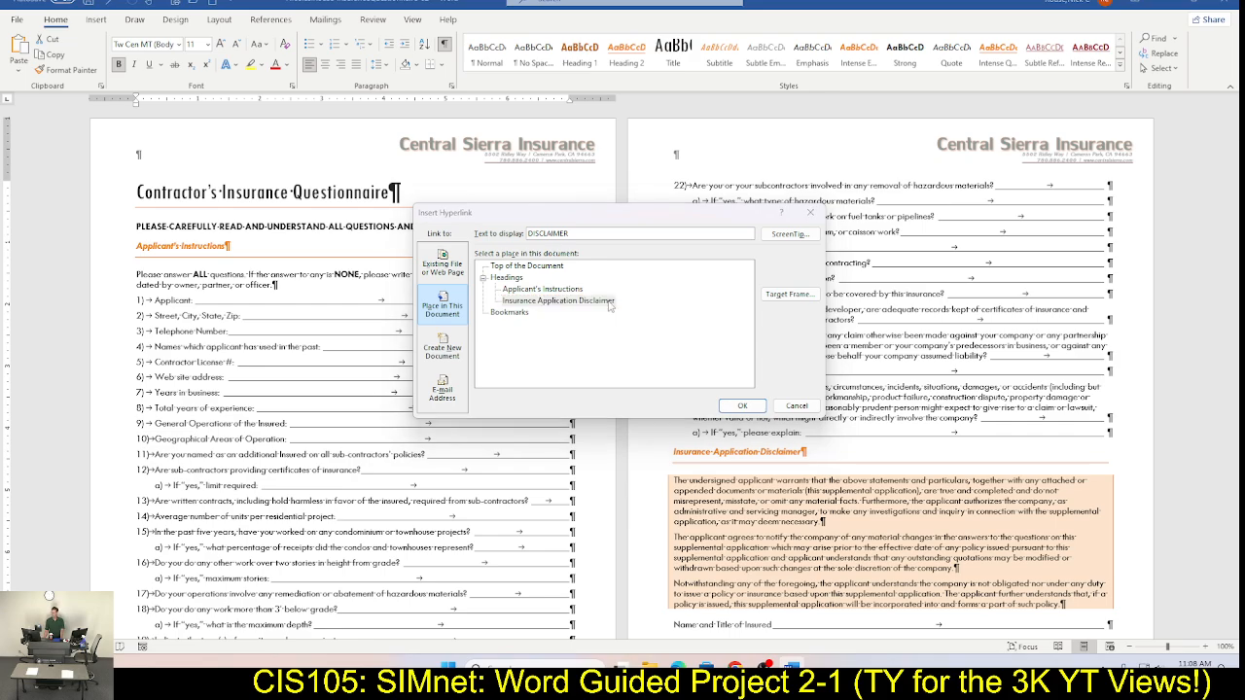
{"action": "key", "text": "alt+Tab"}
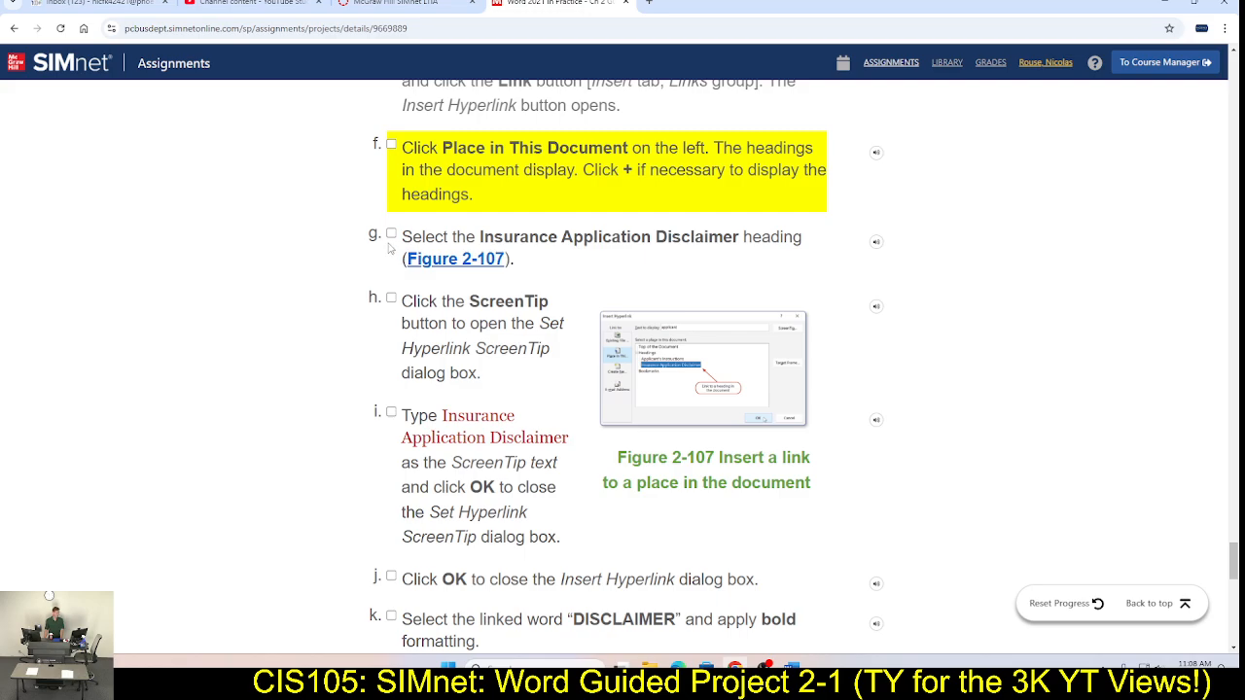
Step: Mark instructions 16f and 16g as completed on the SIMnet page and copy the ScreenTip text Insurance Application Disclaimer from 16i
{"action": "left_click", "coordinate": [391, 145]}
{"action": "left_click", "coordinate": [391, 235]}
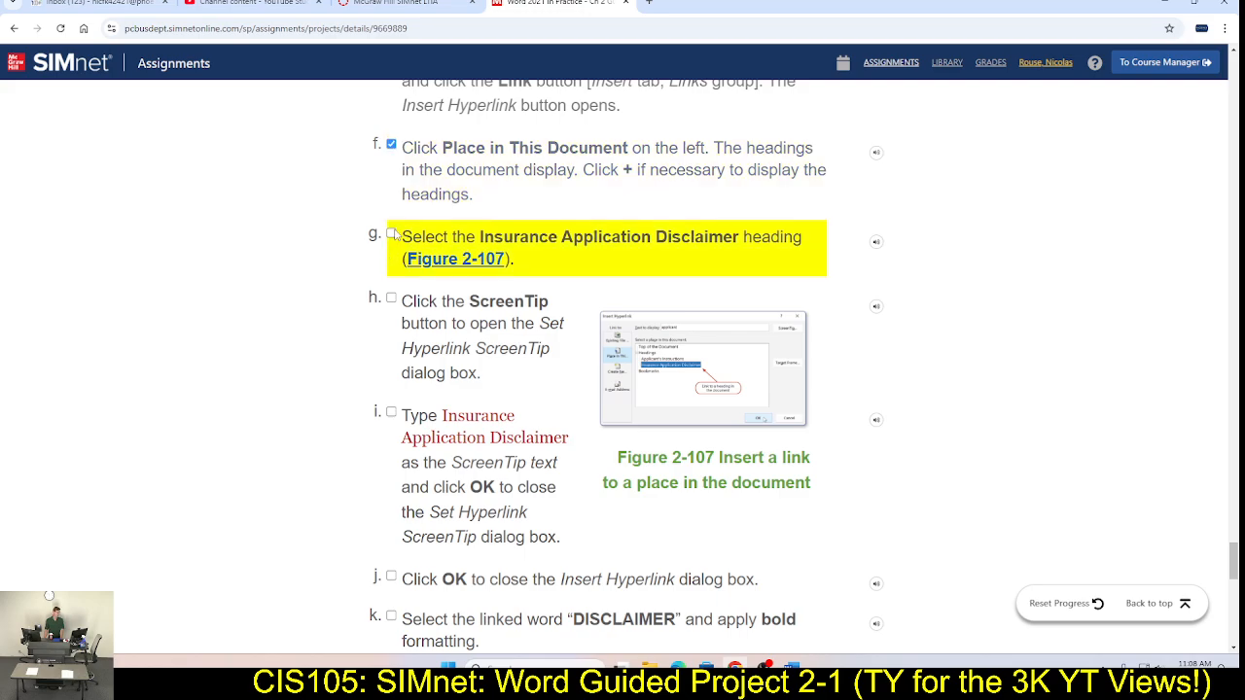
{"action": "scroll", "coordinate": [398, 246], "scroll_direction": "down", "scroll_amount": 1}
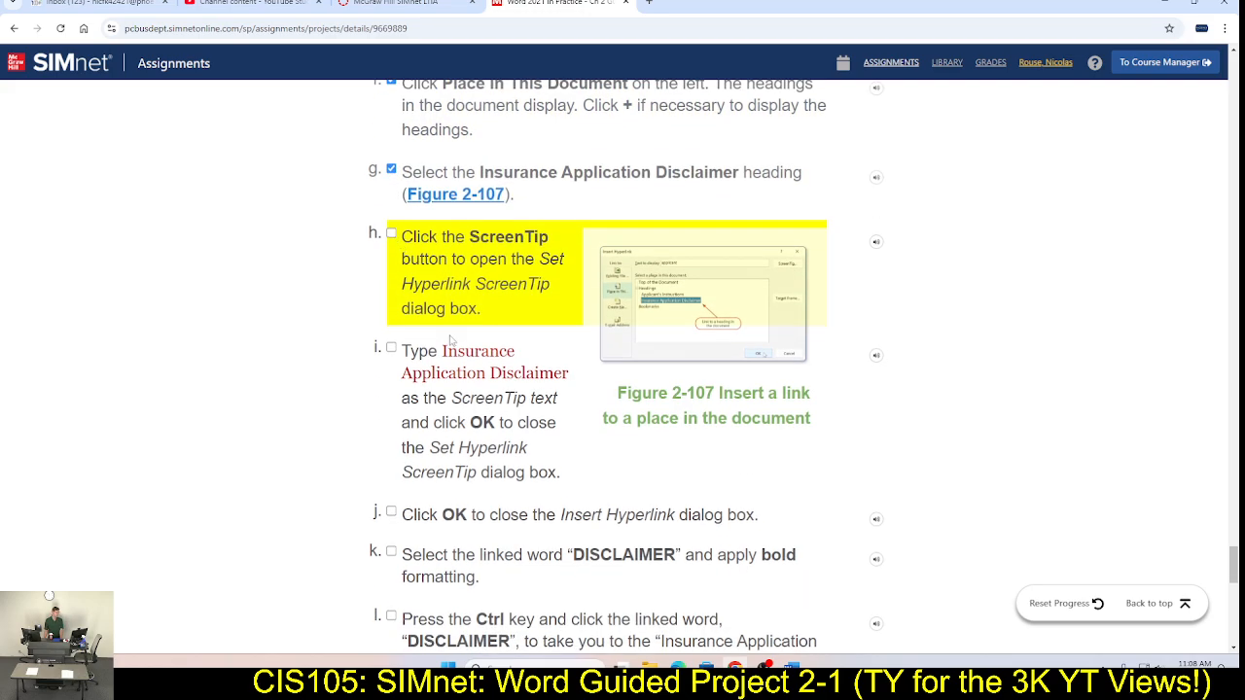
{"action": "left_click_drag", "start_coordinate": [442, 352], "coordinate": [573, 381]}
{"action": "key", "text": "ctrl+c"}
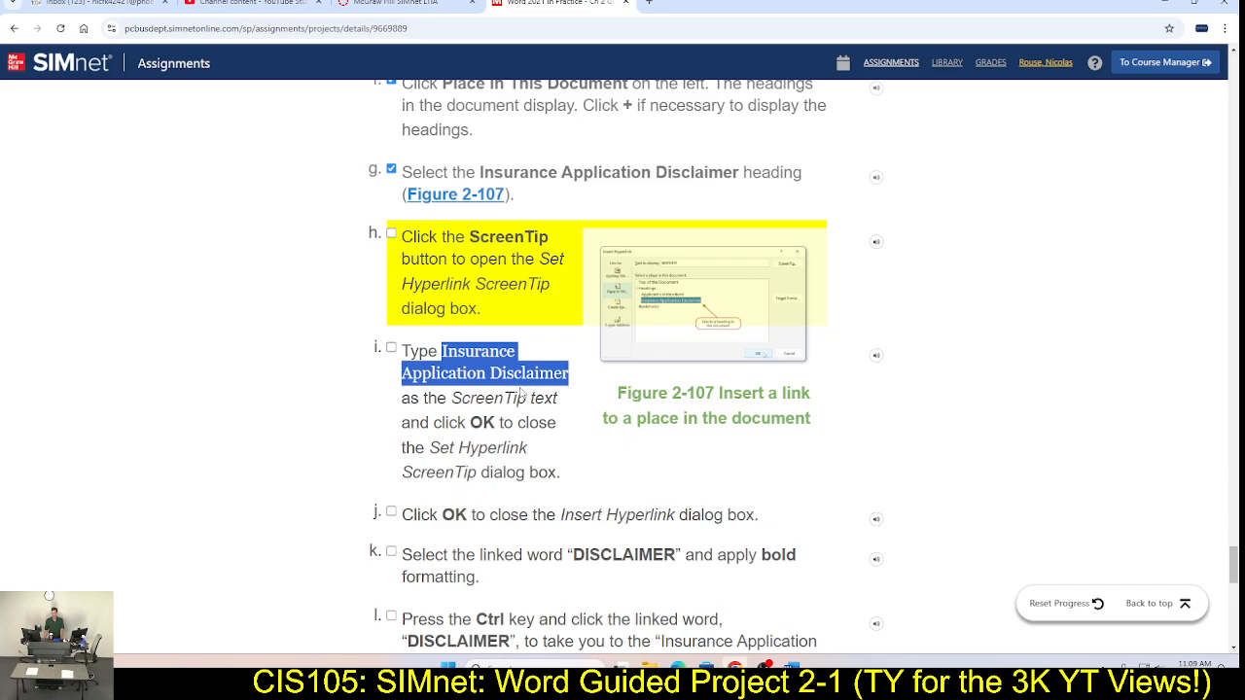
Step: Switch to Word and set the DISCLAIMER link's ScreenTip text to Insurance Application Disclaimer
{"action": "key", "text": "alt+Tab"}
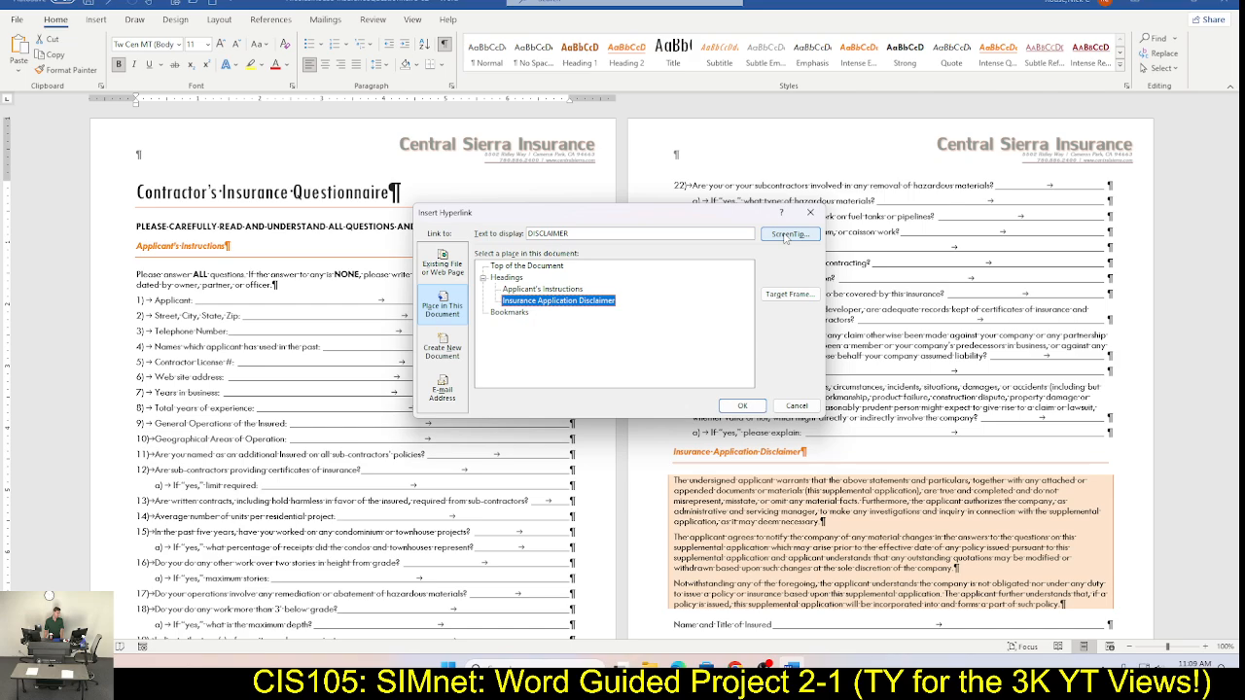
{"action": "left_click", "coordinate": [786, 239]}
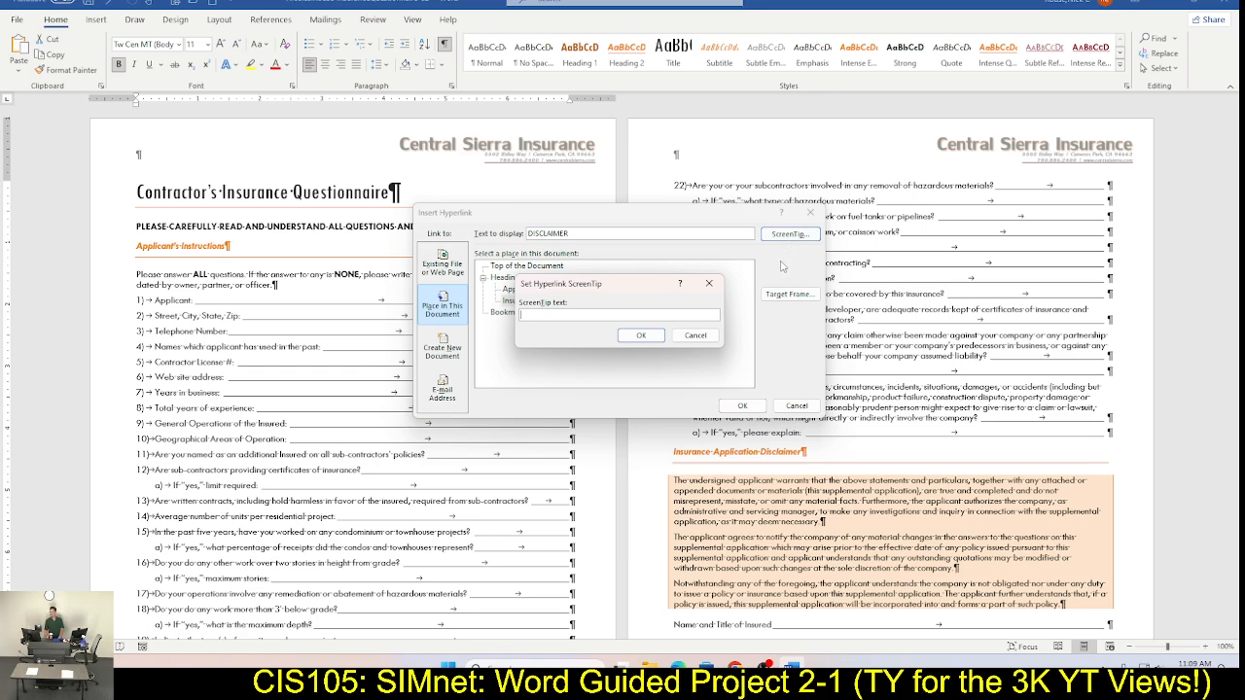
{"action": "key", "text": "ctrl+v"}
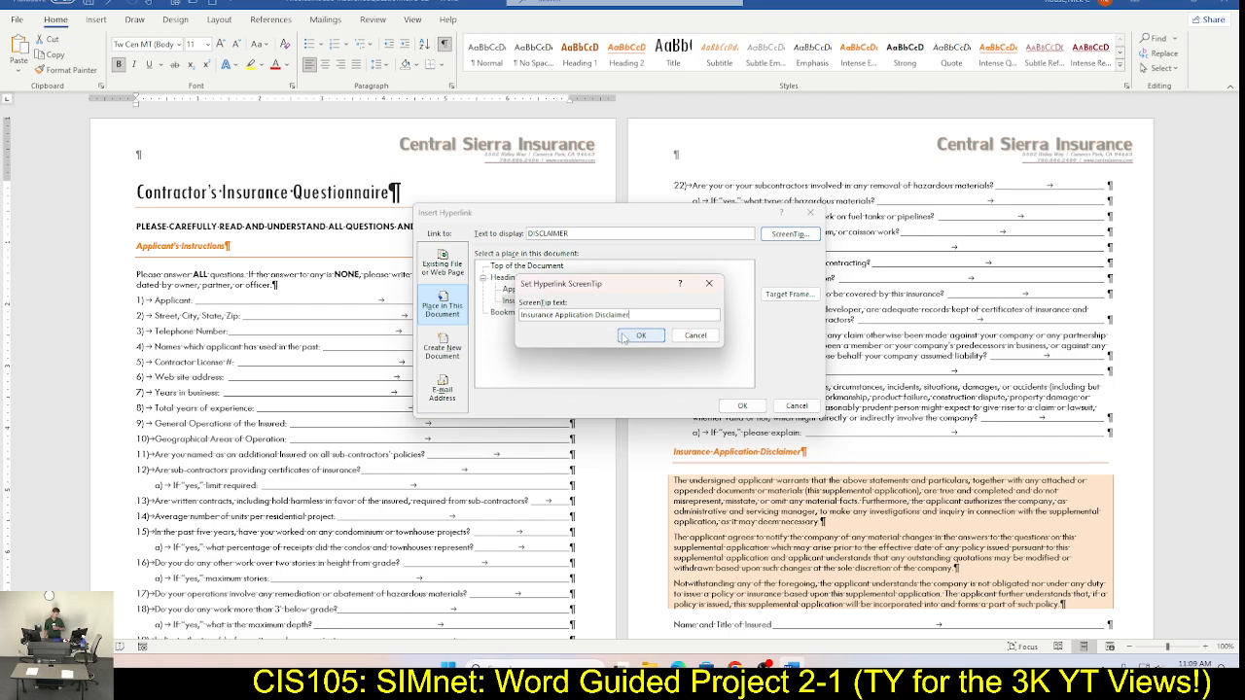
{"action": "left_click", "coordinate": [634, 336]}
Step: Return to the SIMnet page and mark instructions 16h and 16i as completed
{"action": "key", "text": "alt+Tab"}
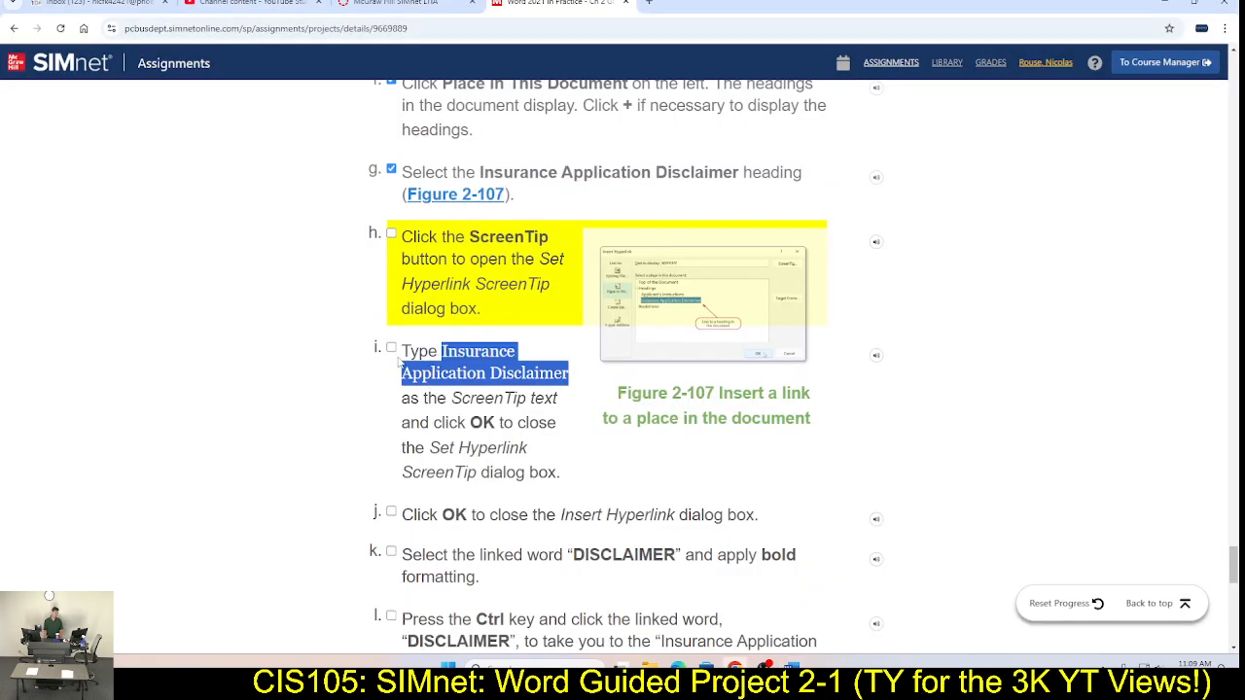
{"action": "left_click", "coordinate": [393, 360]}
{"action": "left_click", "coordinate": [391, 235]}
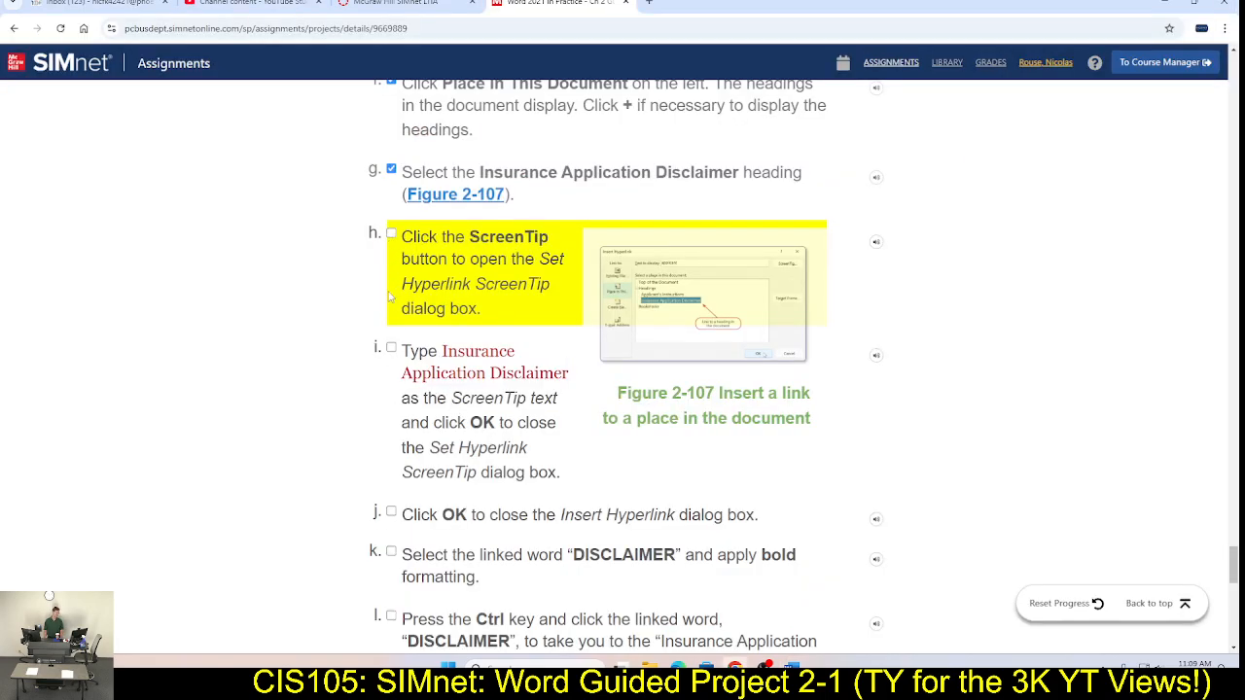
{"action": "left_click", "coordinate": [391, 376]}
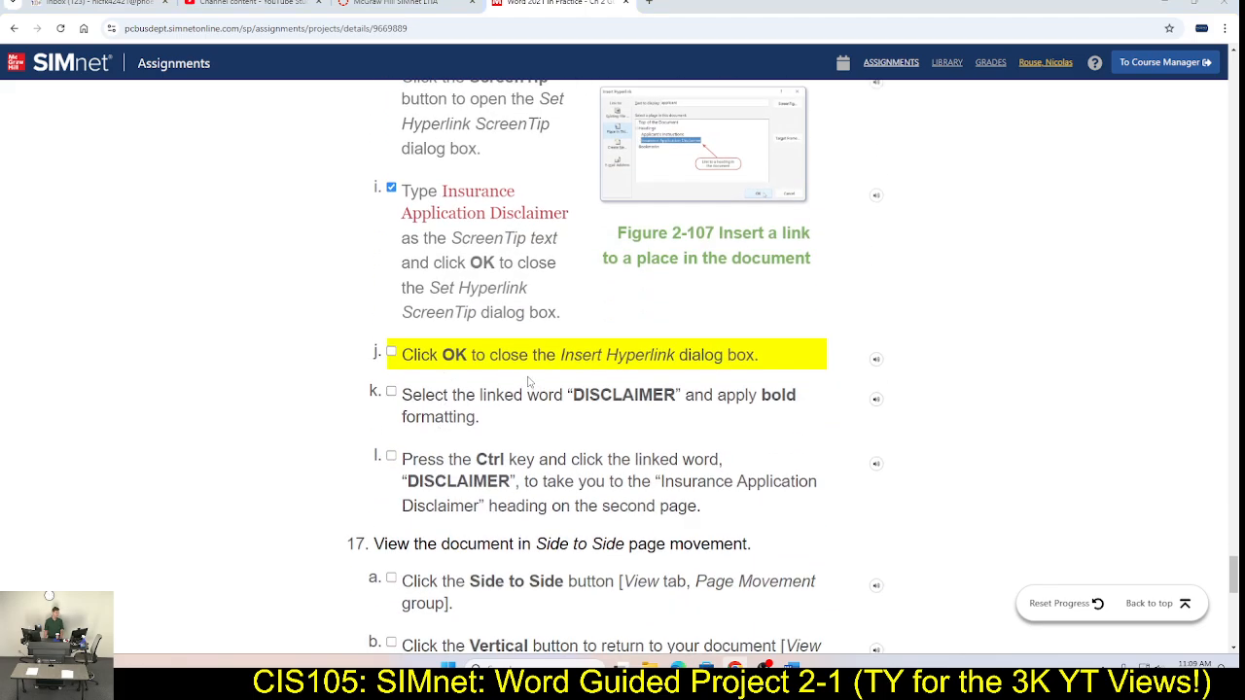
Step: Finish inserting the DISCLAIMER hyperlink in Word and mark instruction 16j as completed on the SIMnet page
{"action": "key", "text": "alt+Tab"}
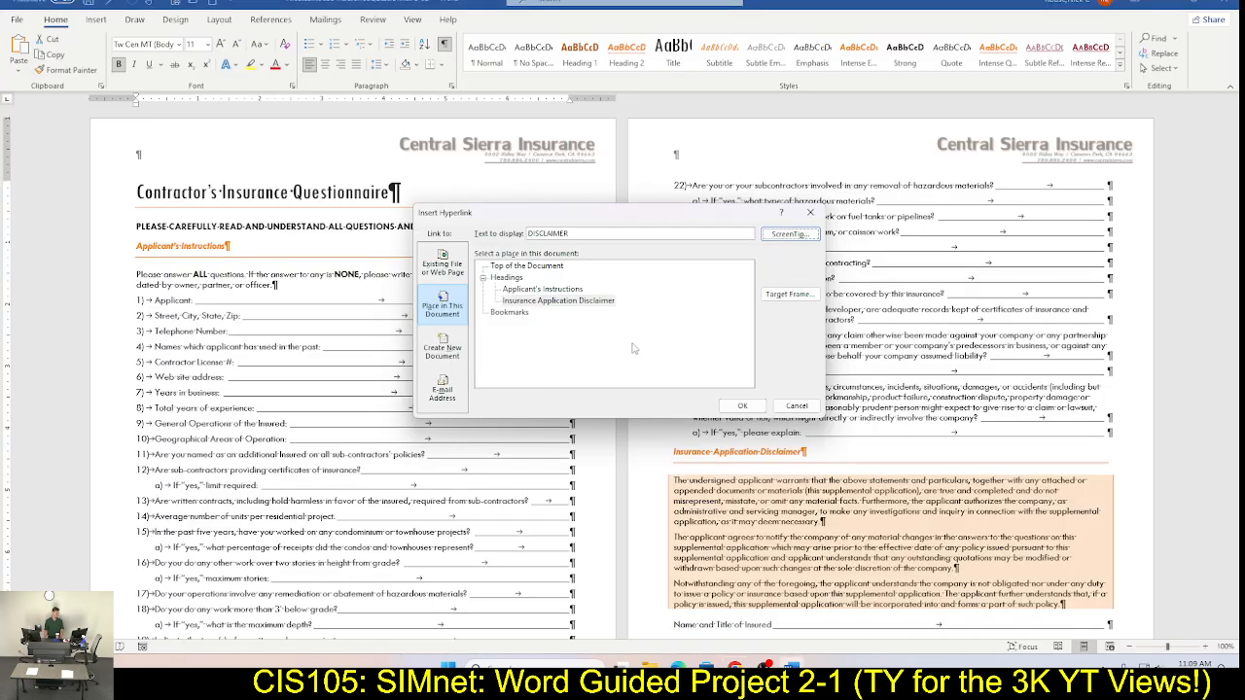
{"action": "left_click", "coordinate": [742, 407]}
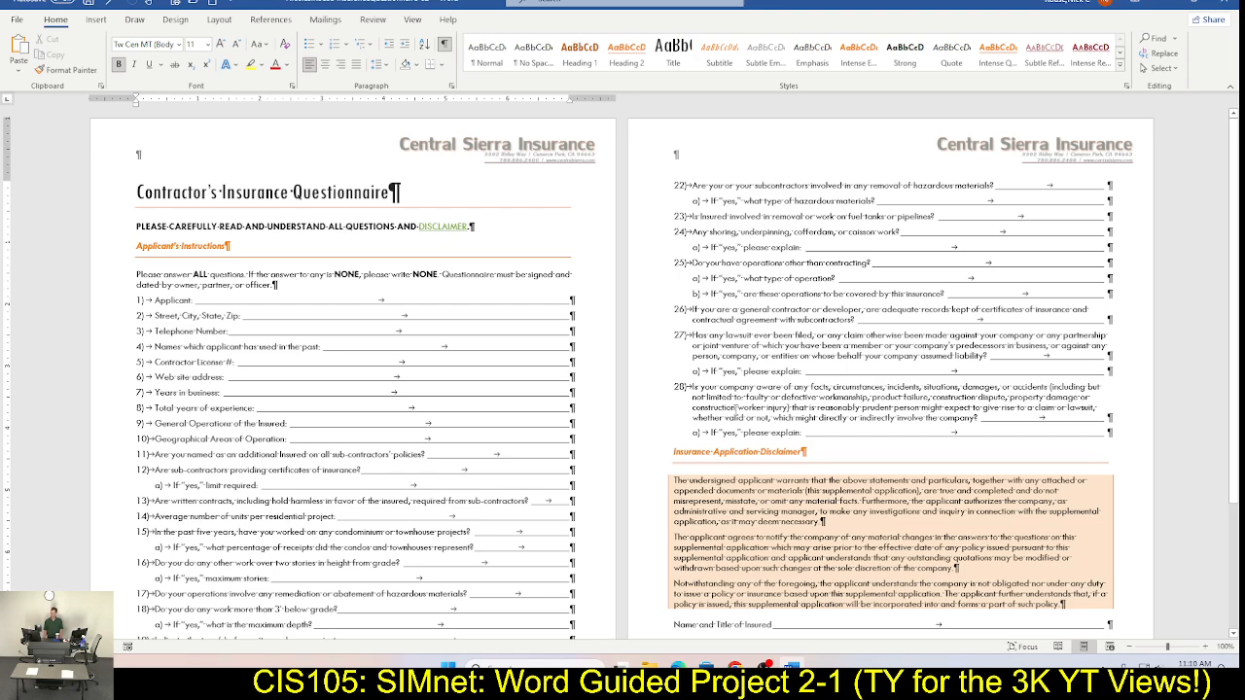
{"action": "key", "text": "alt+Tab"}
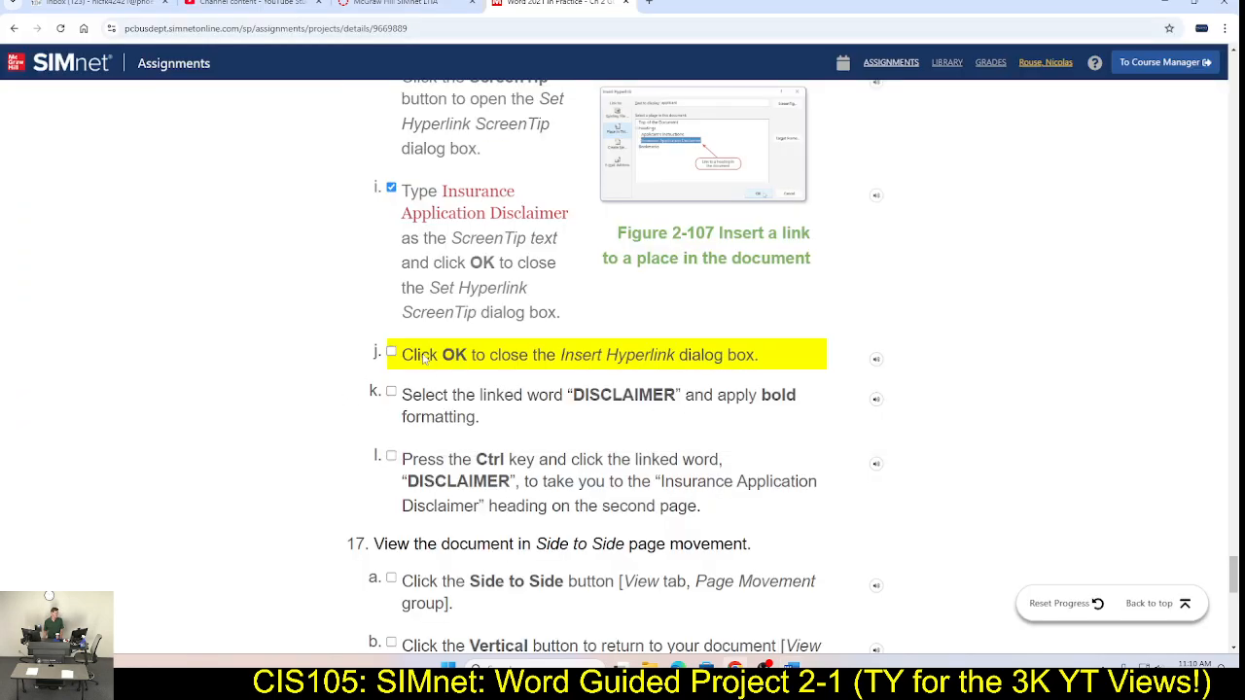
{"action": "left_click", "coordinate": [392, 353]}
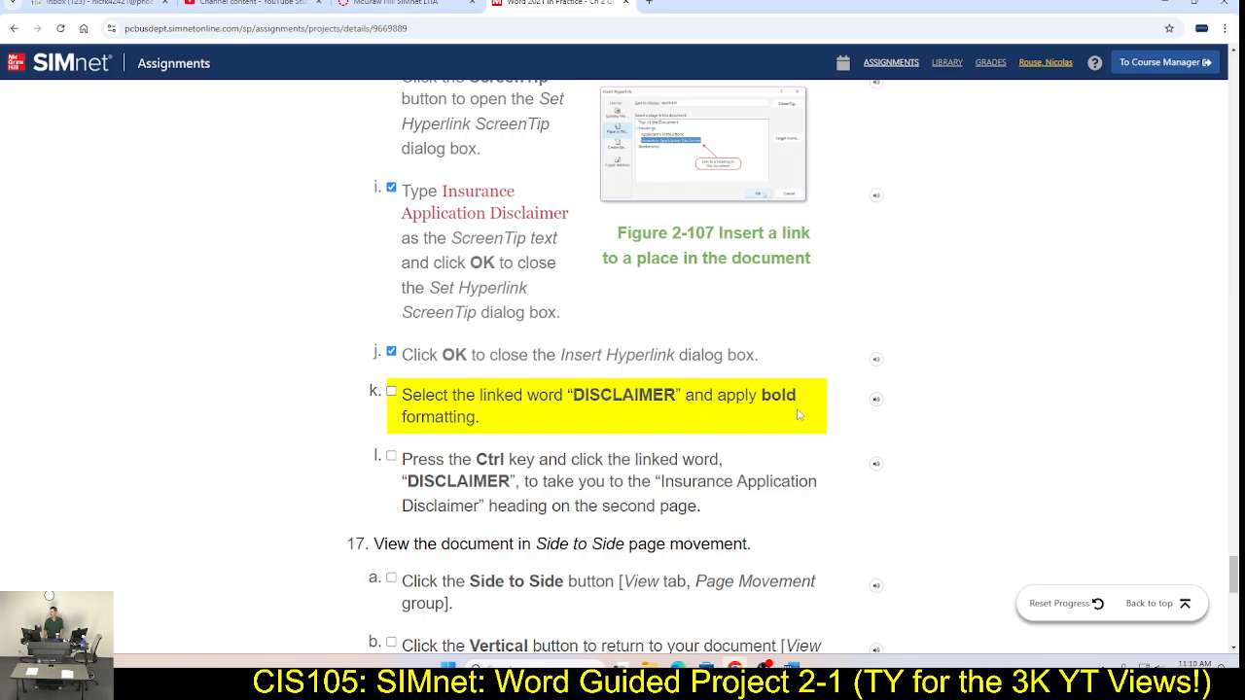
Step: Switch to Word and apply bold formatting to the linked word DISCLAIMER in the line below the title
{"action": "key", "text": "alt+Tab"}
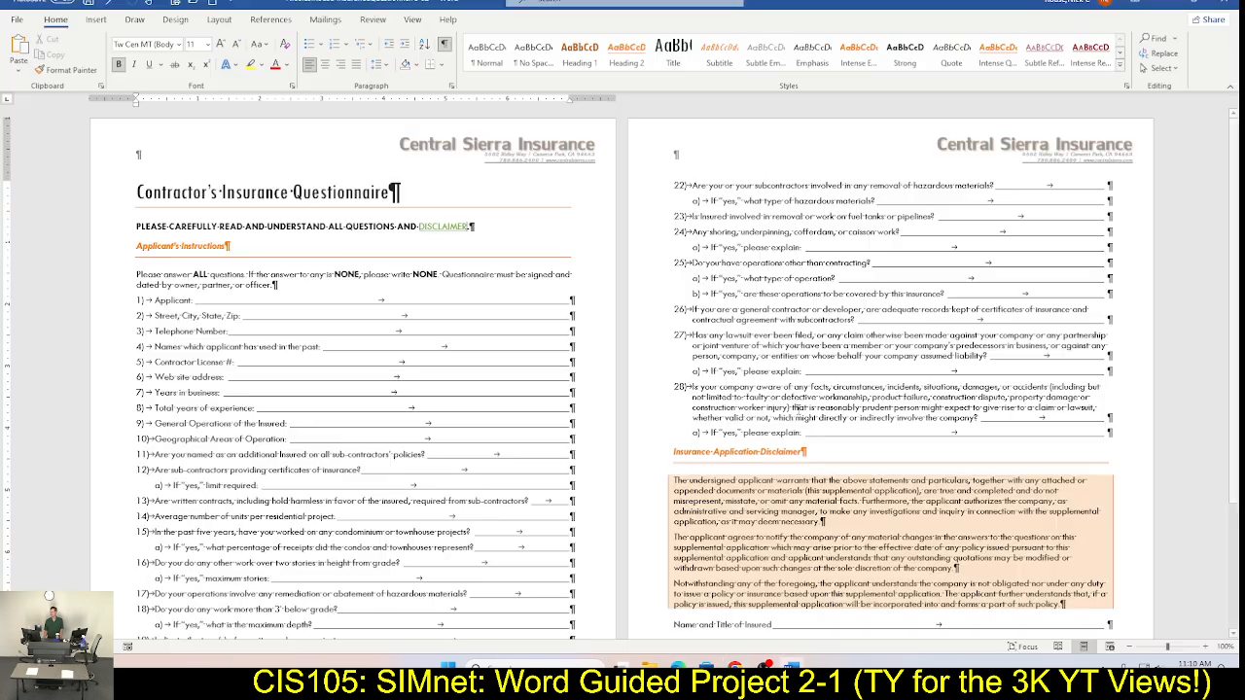
{"action": "double_click", "coordinate": [443, 225]}
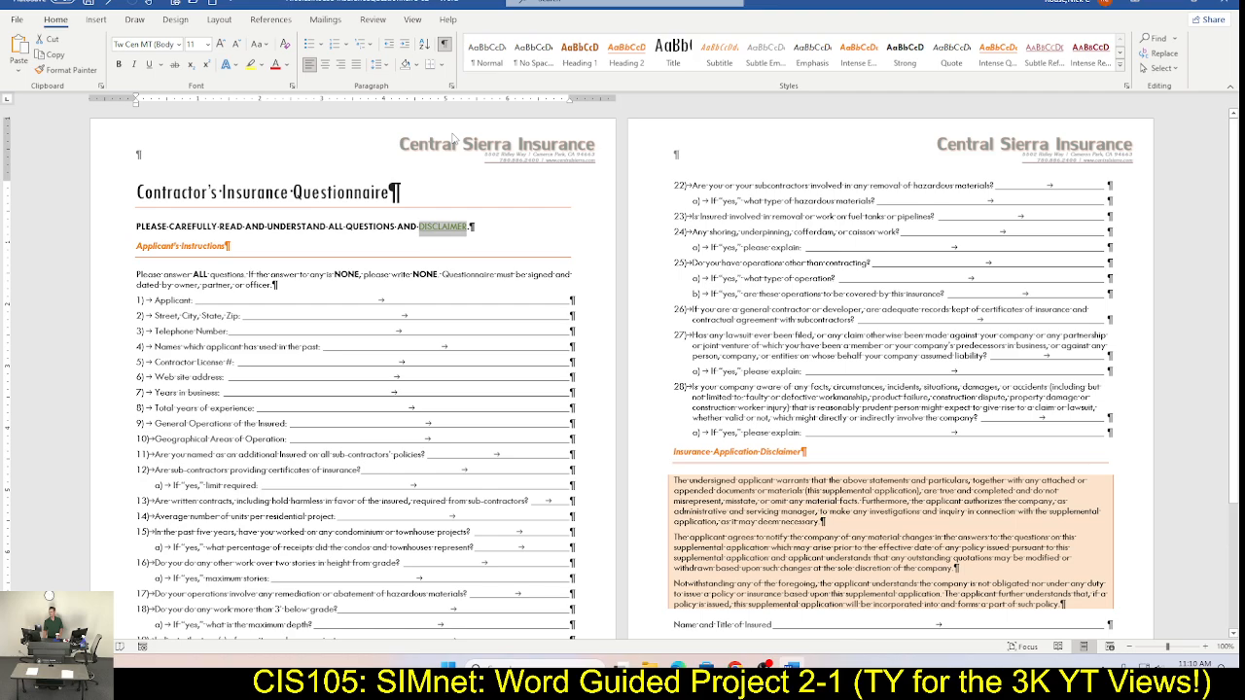
{"action": "key", "text": "ctrl+b"}
Step: Return to SIMnet, mark instructions 16k and 16l as completed, and read the instructions for steps 17 and 18
{"action": "key", "text": "alt+Tab"}
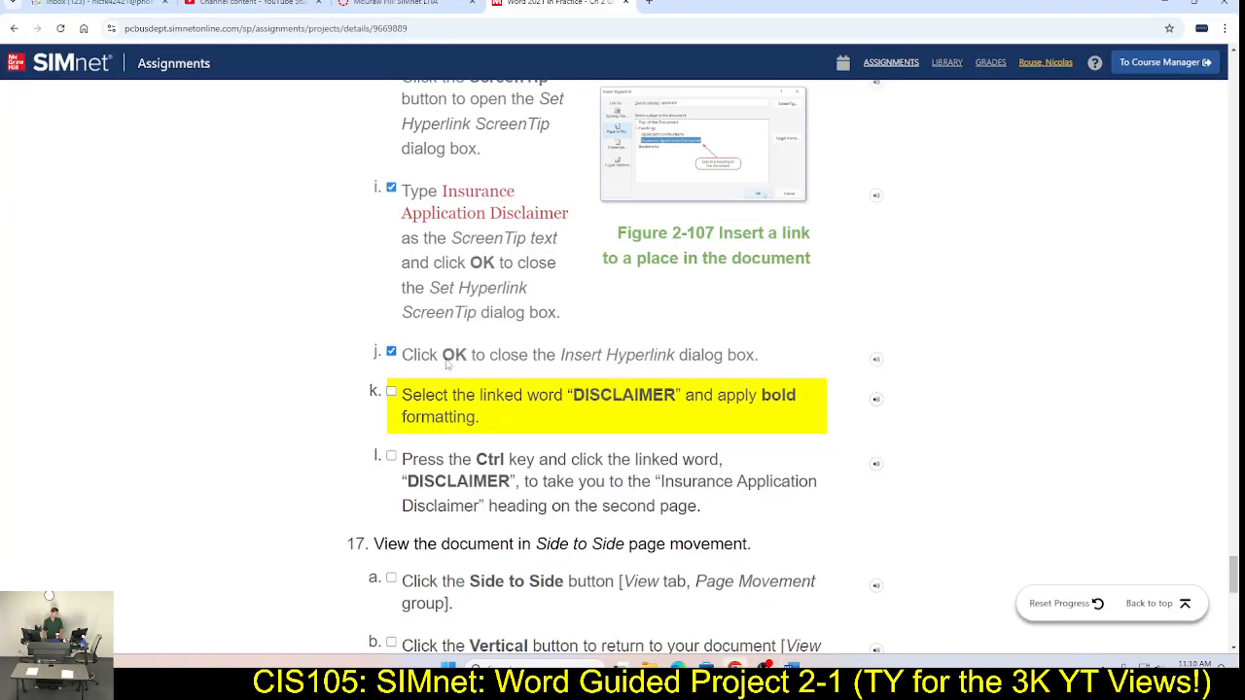
{"action": "left_click", "coordinate": [392, 392]}
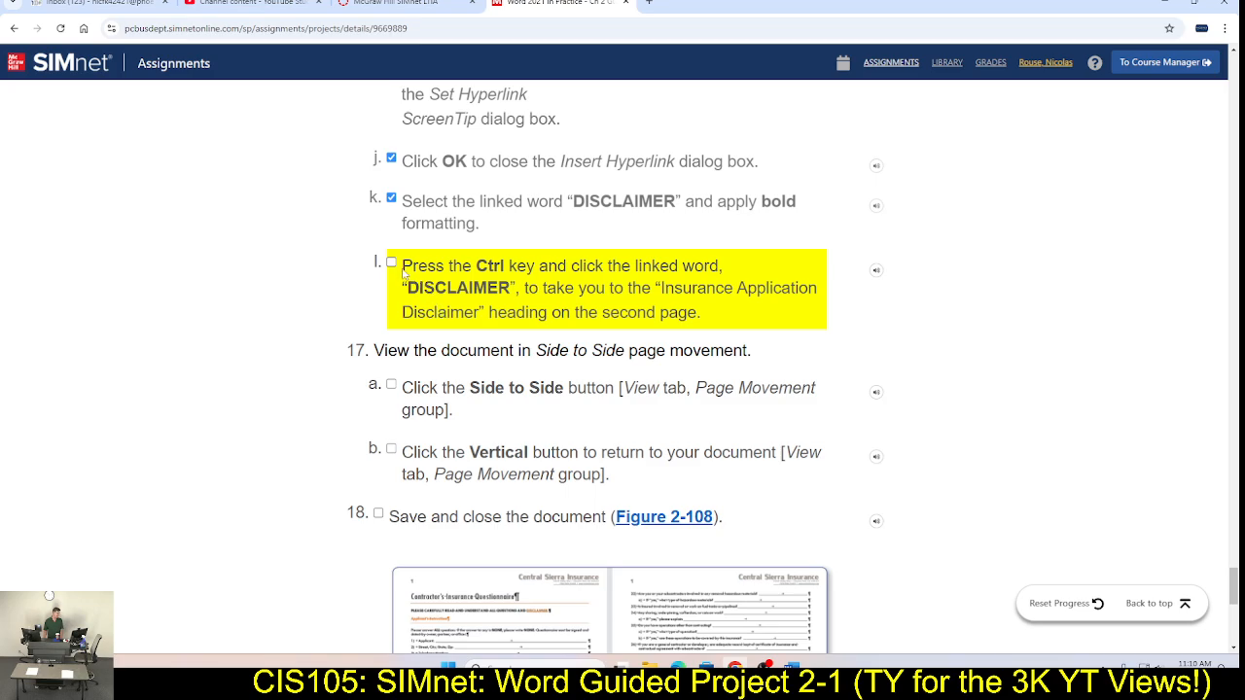
{"action": "left_click", "coordinate": [392, 265]}
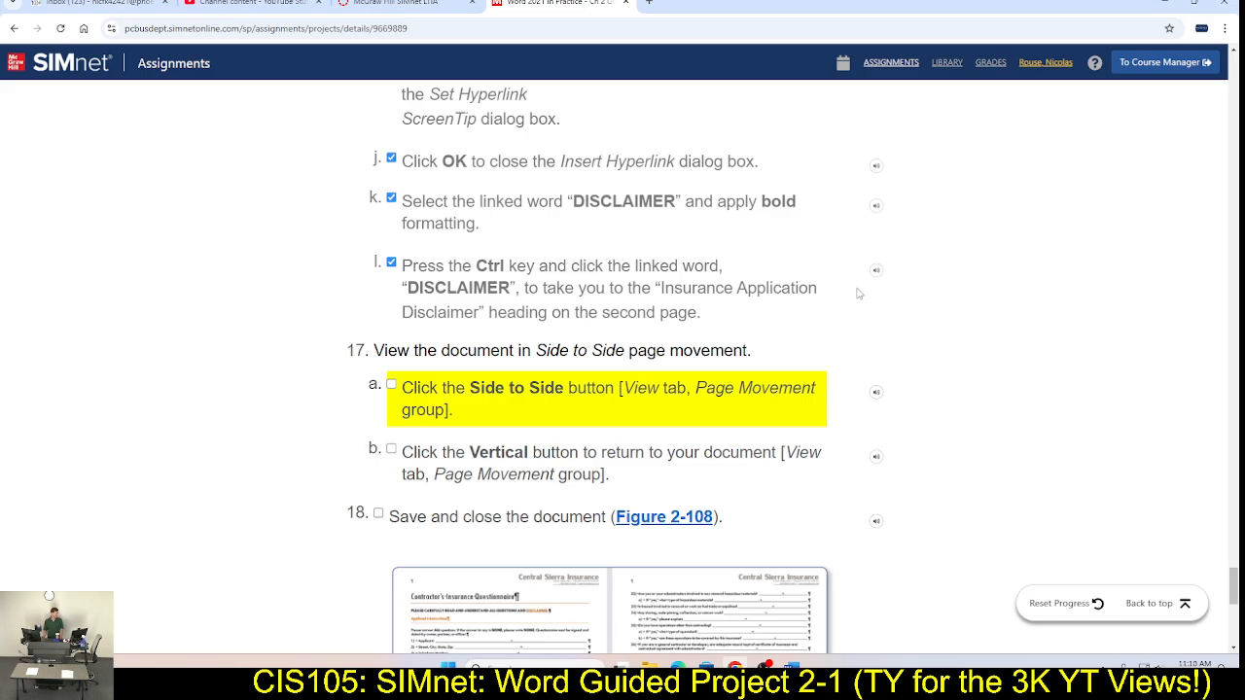
{"action": "scroll", "coordinate": [862, 376], "scroll_direction": "down", "scroll_amount": 1}
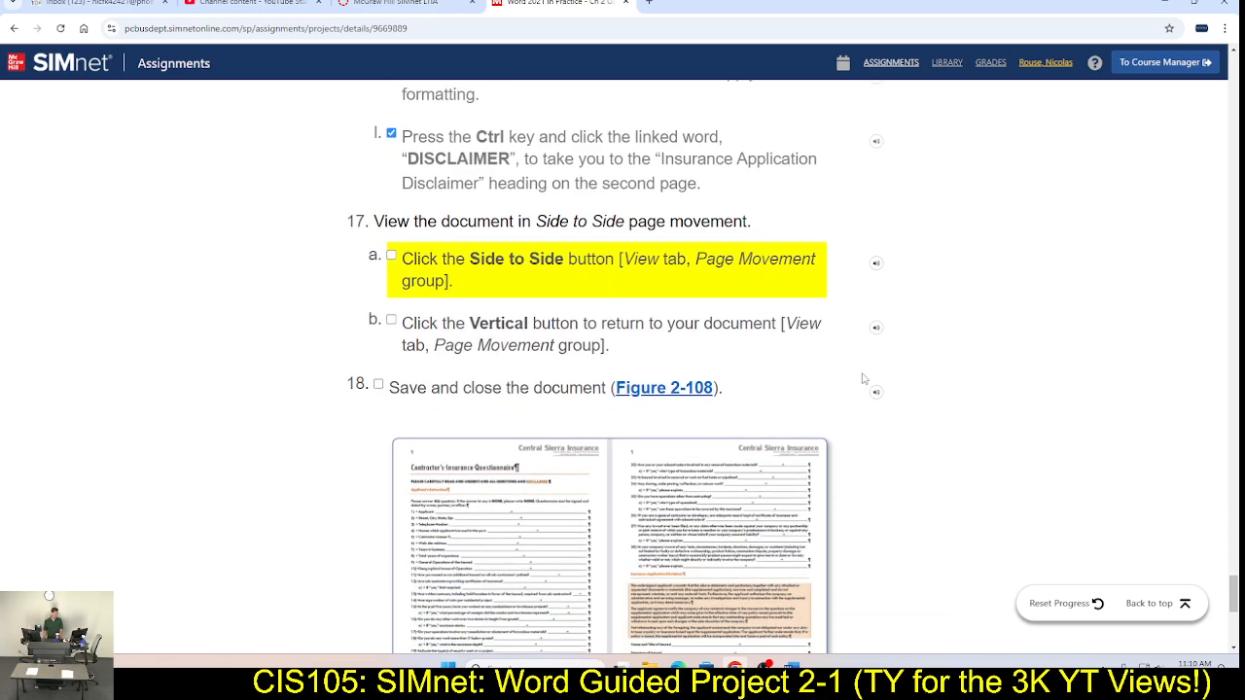
{"action": "key", "text": "alt+Tab"}
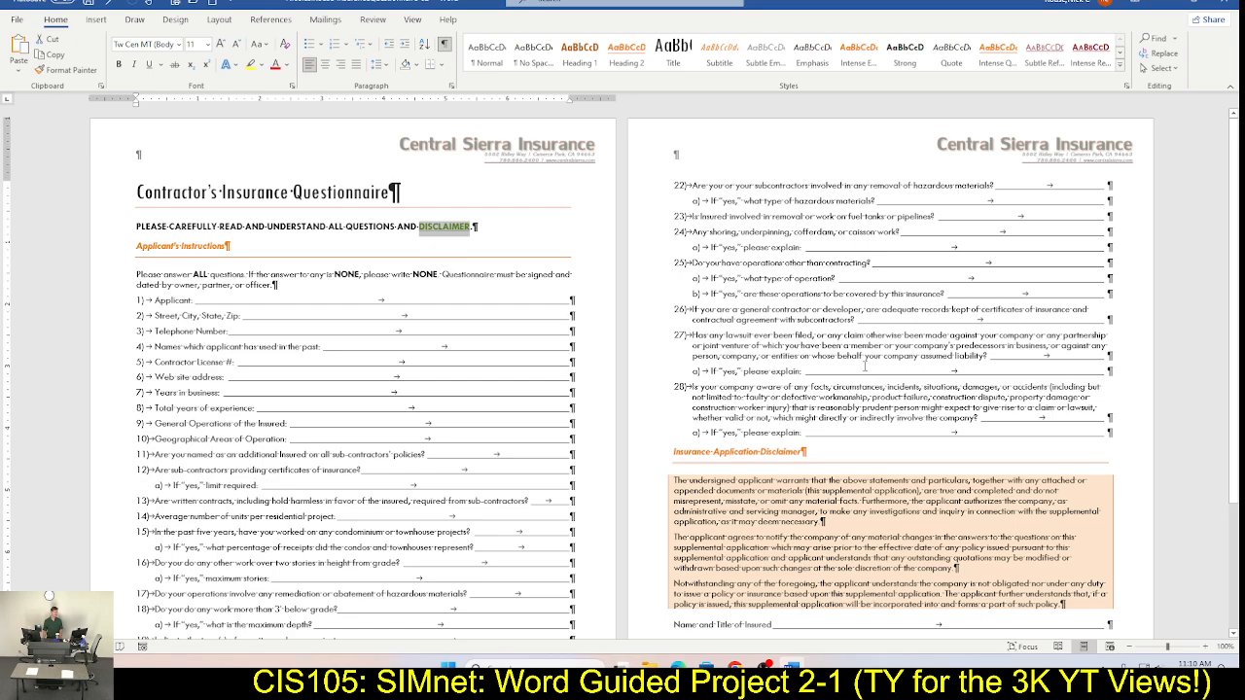
{"action": "key", "text": "alt+Tab"}
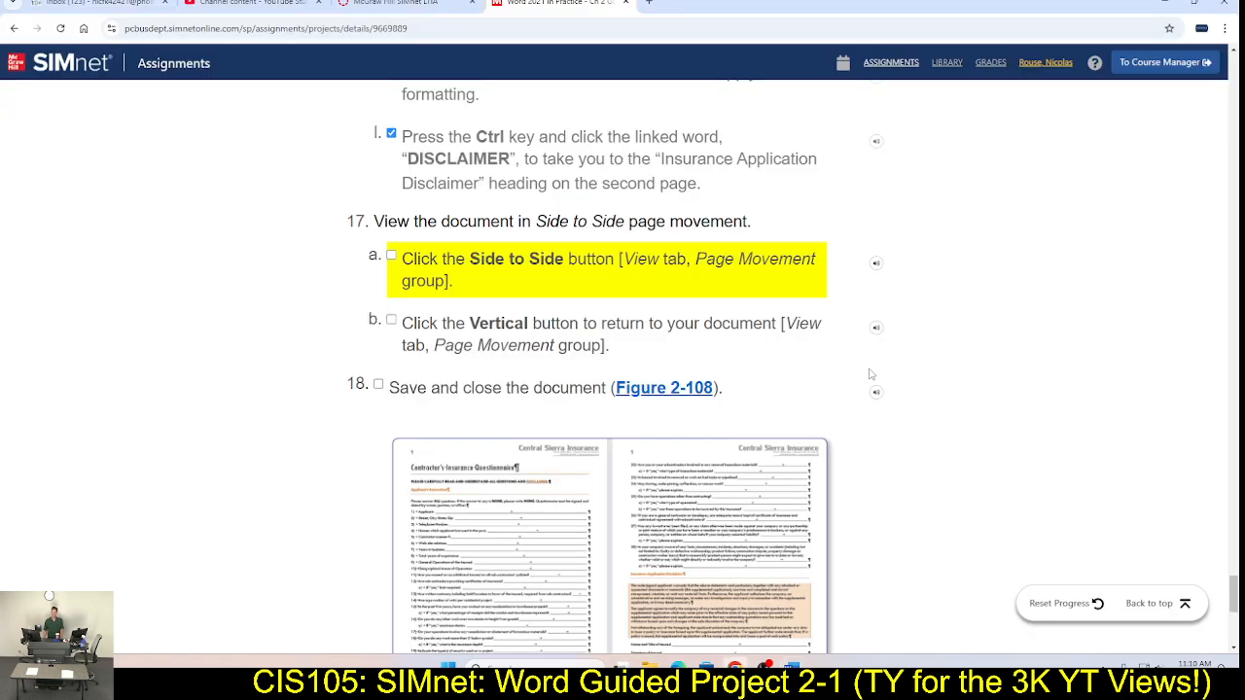
Step: Upload the finished InsuranceQuestionnaire-02 Word file from the Downloads folder to the SIMnet project and submit it for grading
{"action": "left_click", "coordinate": [1180, 609]}
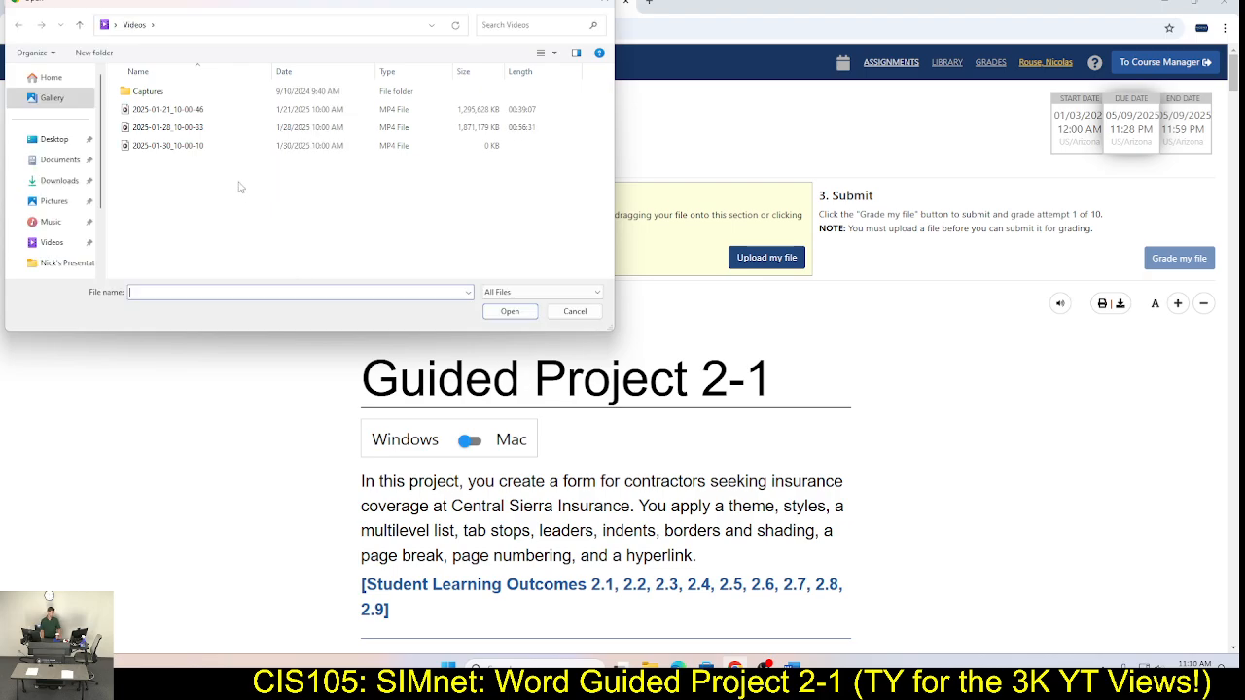
{"action": "left_click", "coordinate": [59, 181]}
{"action": "double_click", "coordinate": [195, 106]}
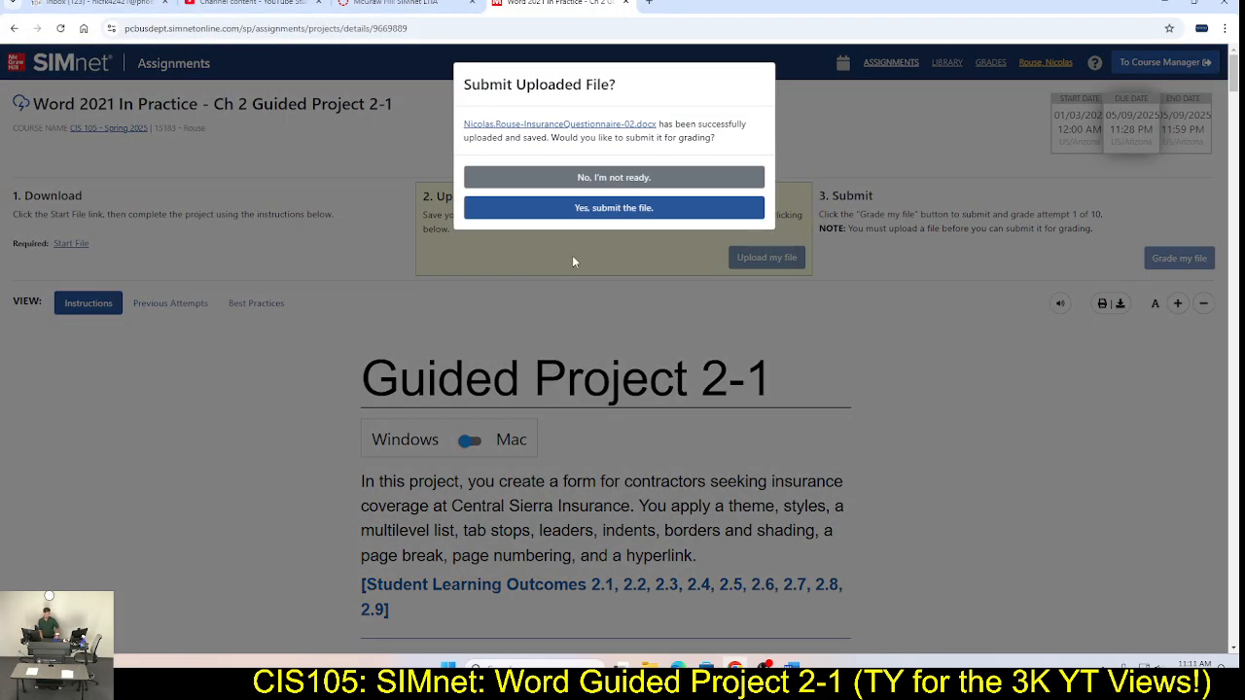
{"action": "left_click", "coordinate": [598, 206]}
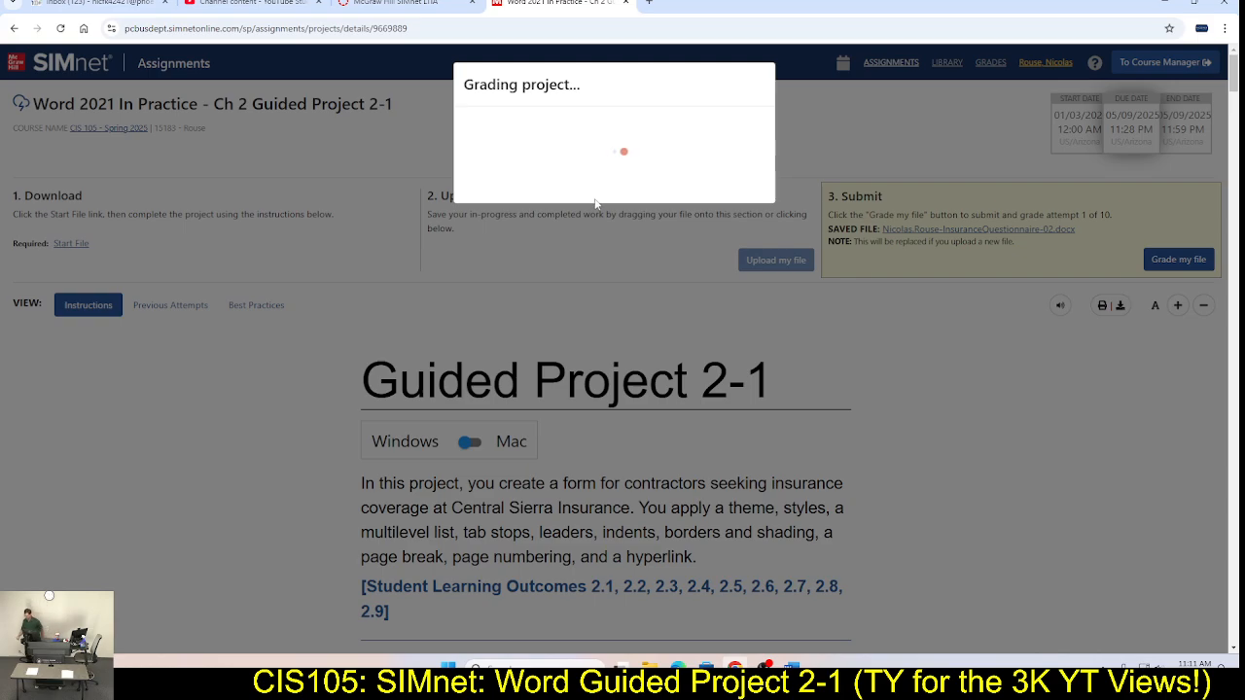